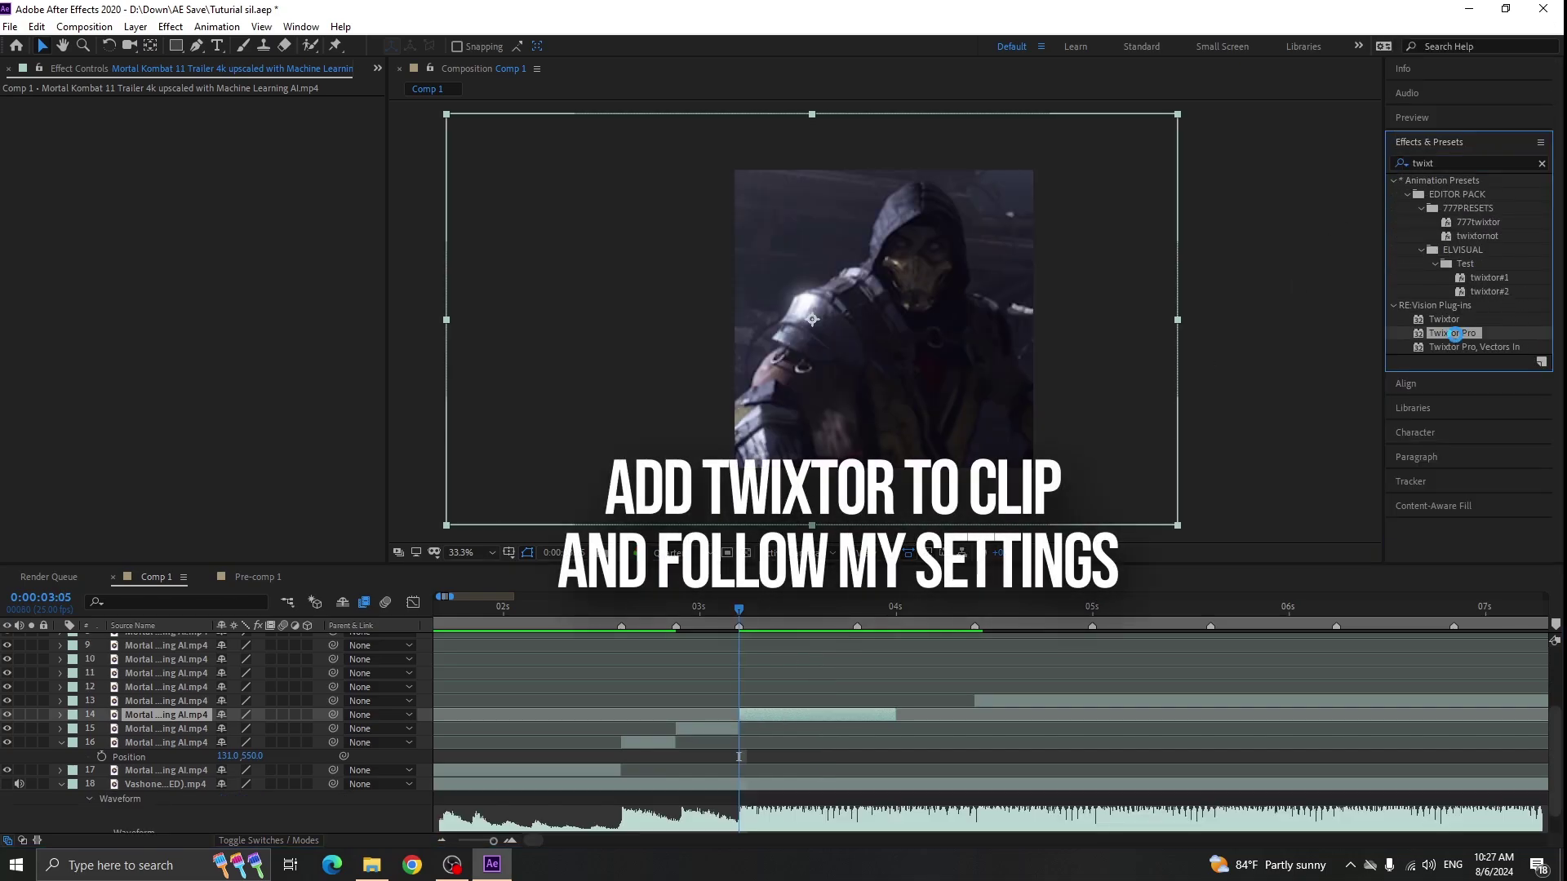
- Keyframe Twixtor Pro's Speed % on the clip: 100 one frame before its start, 270 at 0:00:03:05 and 45 at 0:00:03:20
{"action": "left_click", "coordinate": [44, 325]}
{"action": "scroll", "coordinate": [707, 700], "scroll_direction": "up", "scroll_amount": 1}
{"action": "type", "text": "u"}
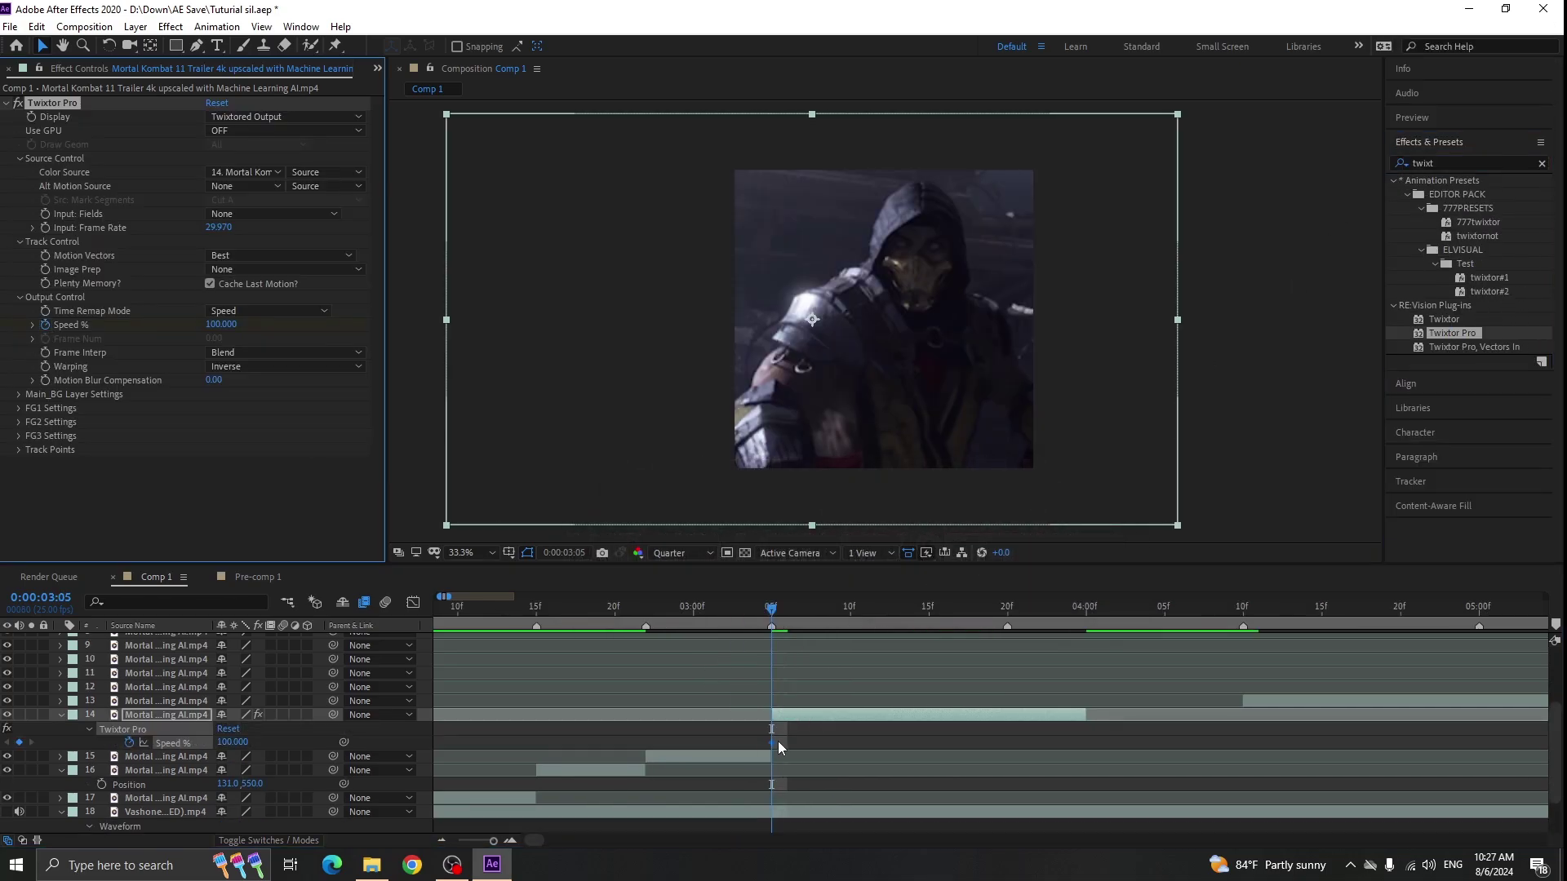
{"action": "type", "text": "270"}
{"action": "key", "text": "Return"}
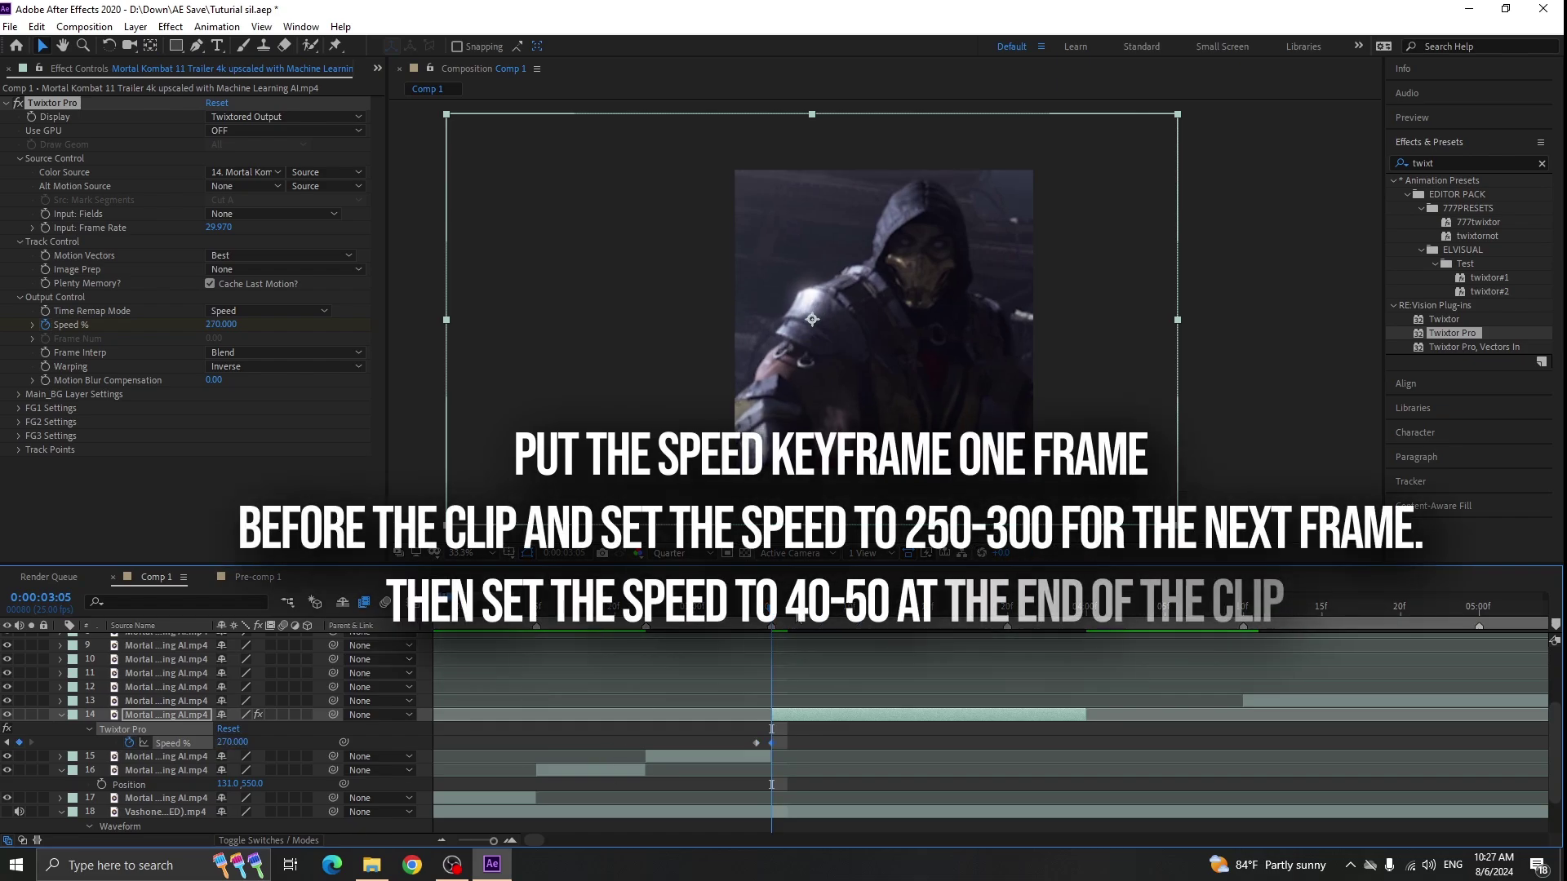
{"action": "left_click", "coordinate": [1007, 629]}
{"action": "key", "text": "Return"}
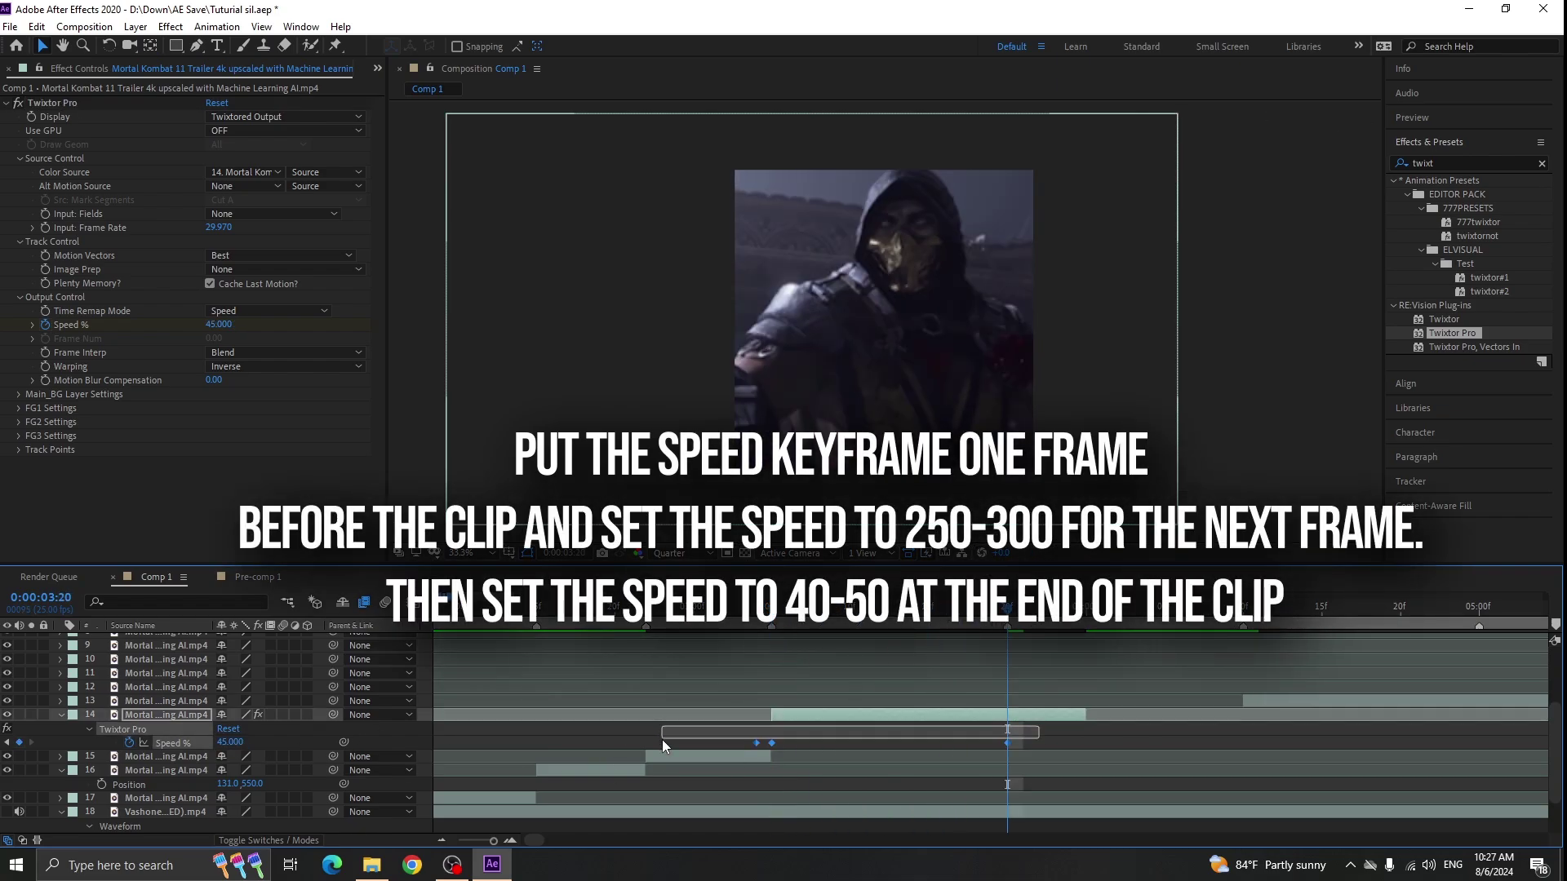
- Ease the clip's Speed % keyframes, shape the curve to fall steeply after the peak and flatten out, and preview the result
{"action": "key", "text": "shift+F3"}
{"action": "left_click", "coordinate": [882, 611]}
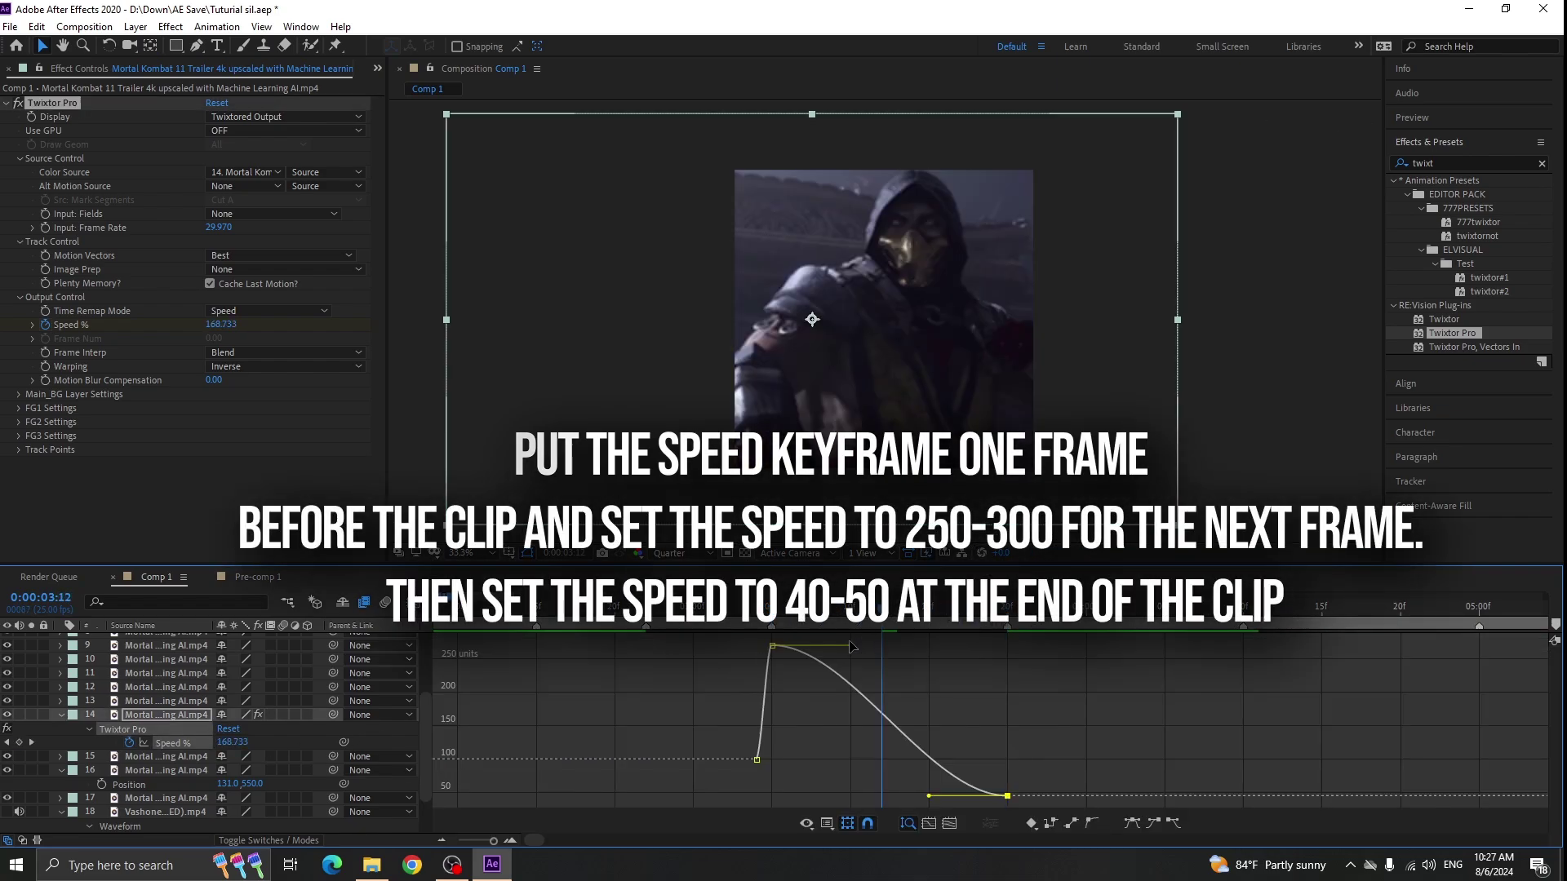
{"action": "left_click_drag", "start_coordinate": [850, 646], "coordinate": [776, 760]}
{"action": "left_click_drag", "start_coordinate": [928, 796], "coordinate": [821, 795]}
{"action": "left_click", "coordinate": [872, 615]}
{"action": "left_click_drag", "start_coordinate": [872, 616], "coordinate": [818, 612]}
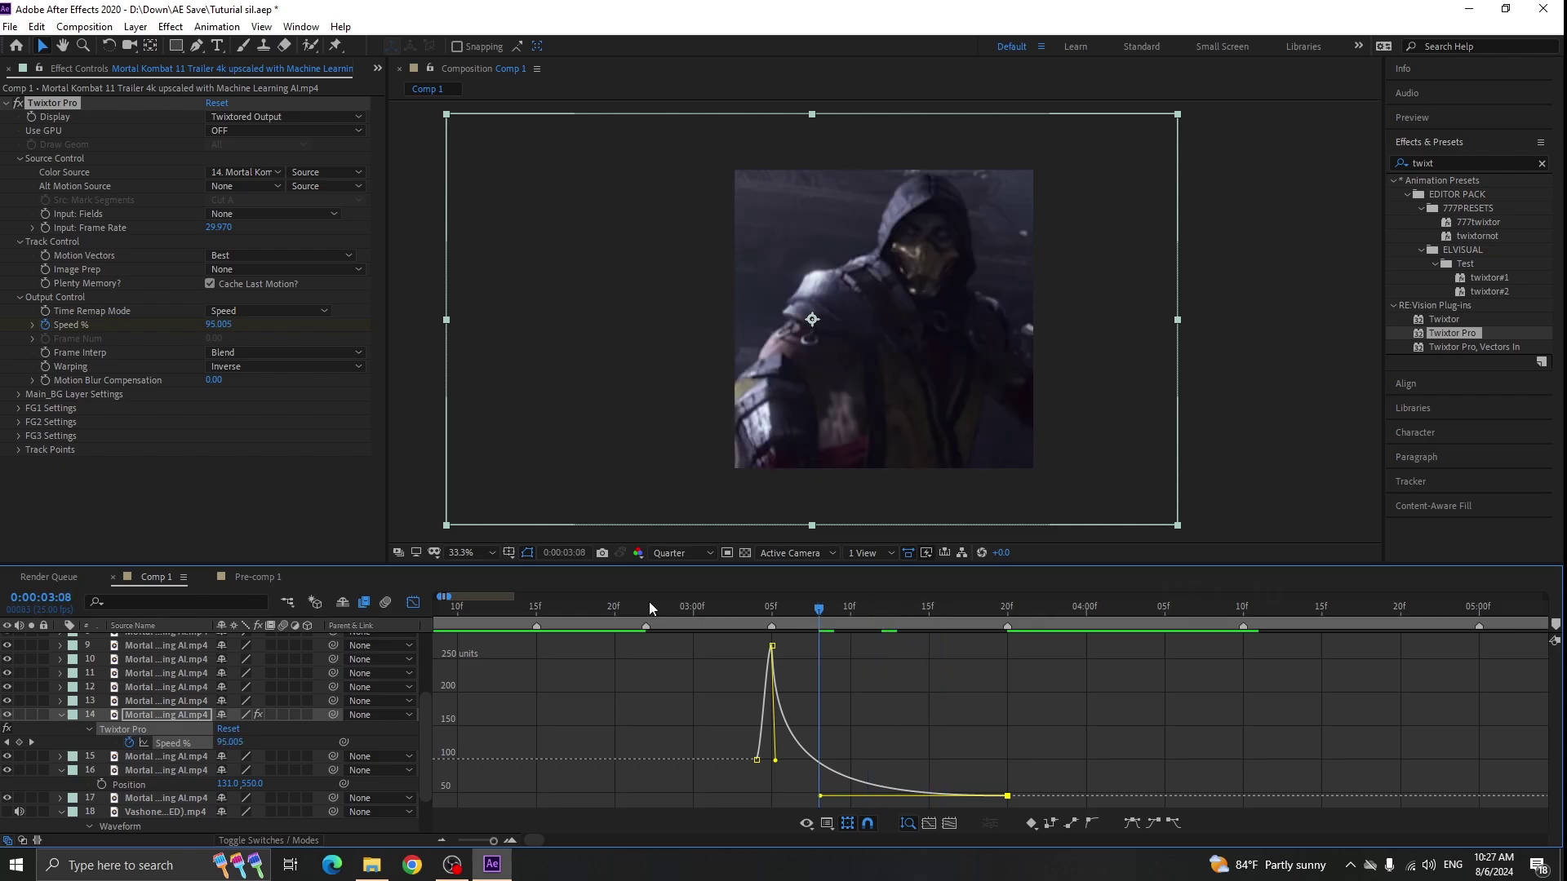
{"action": "left_click", "coordinate": [413, 603]}
{"action": "mouse_move", "coordinate": [717, 617]}
{"action": "left_mouse_down"}
{"action": "mouse_move", "coordinate": [770, 617]}
{"action": "mouse_move", "coordinate": [720, 617]}
{"action": "left_mouse_up"}
{"action": "key", "text": "space"}
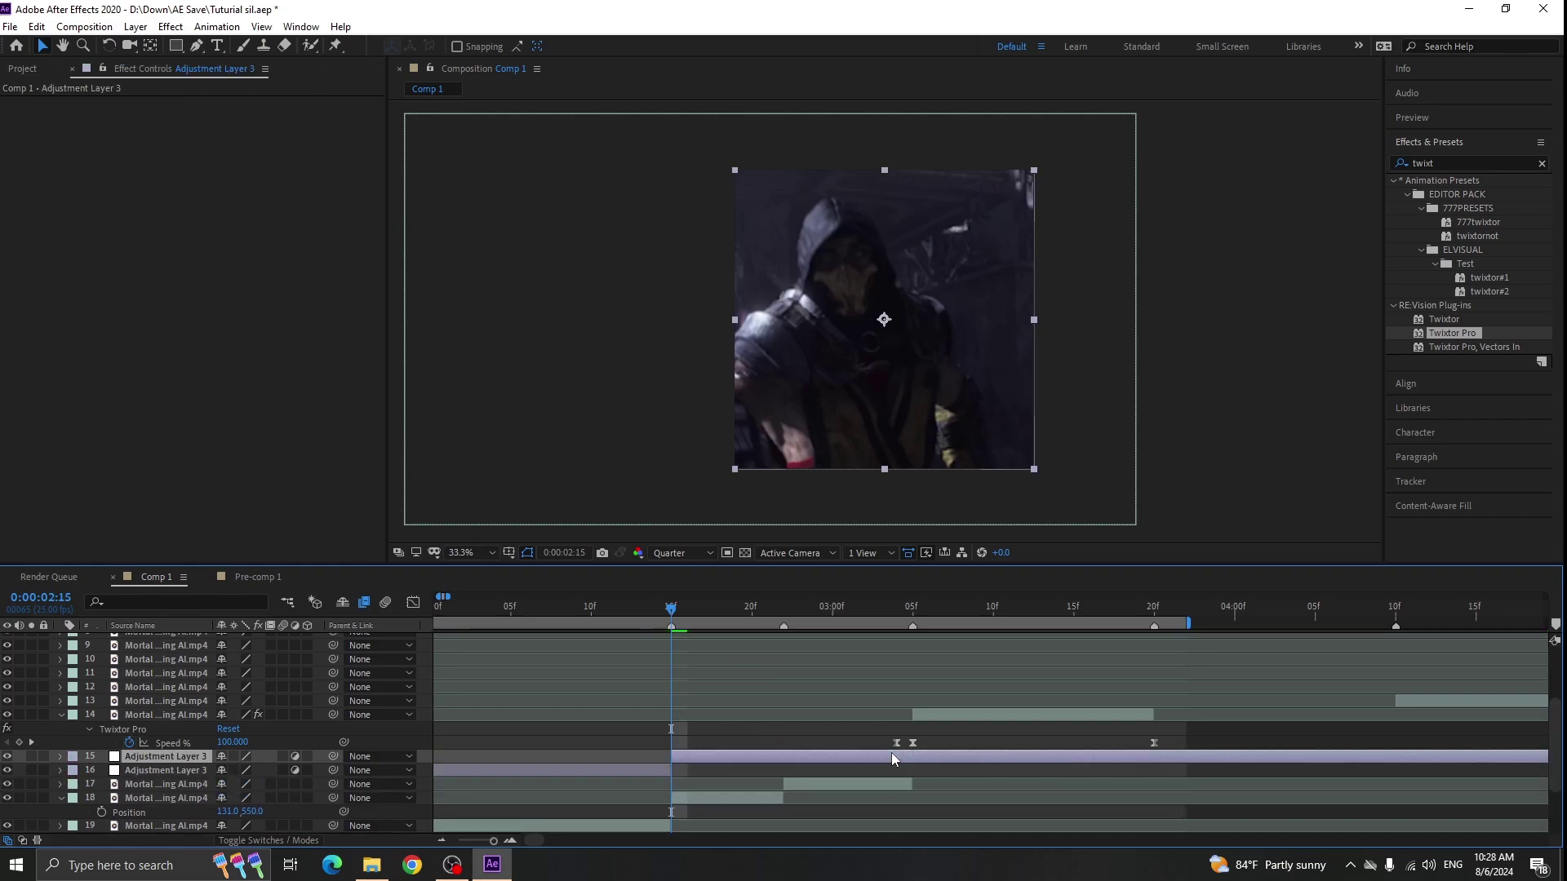
- Split the adjustment layer at 0:00:03:05 and trim the second part to end at 0:00:03:20
{"action": "left_click", "coordinate": [914, 614]}
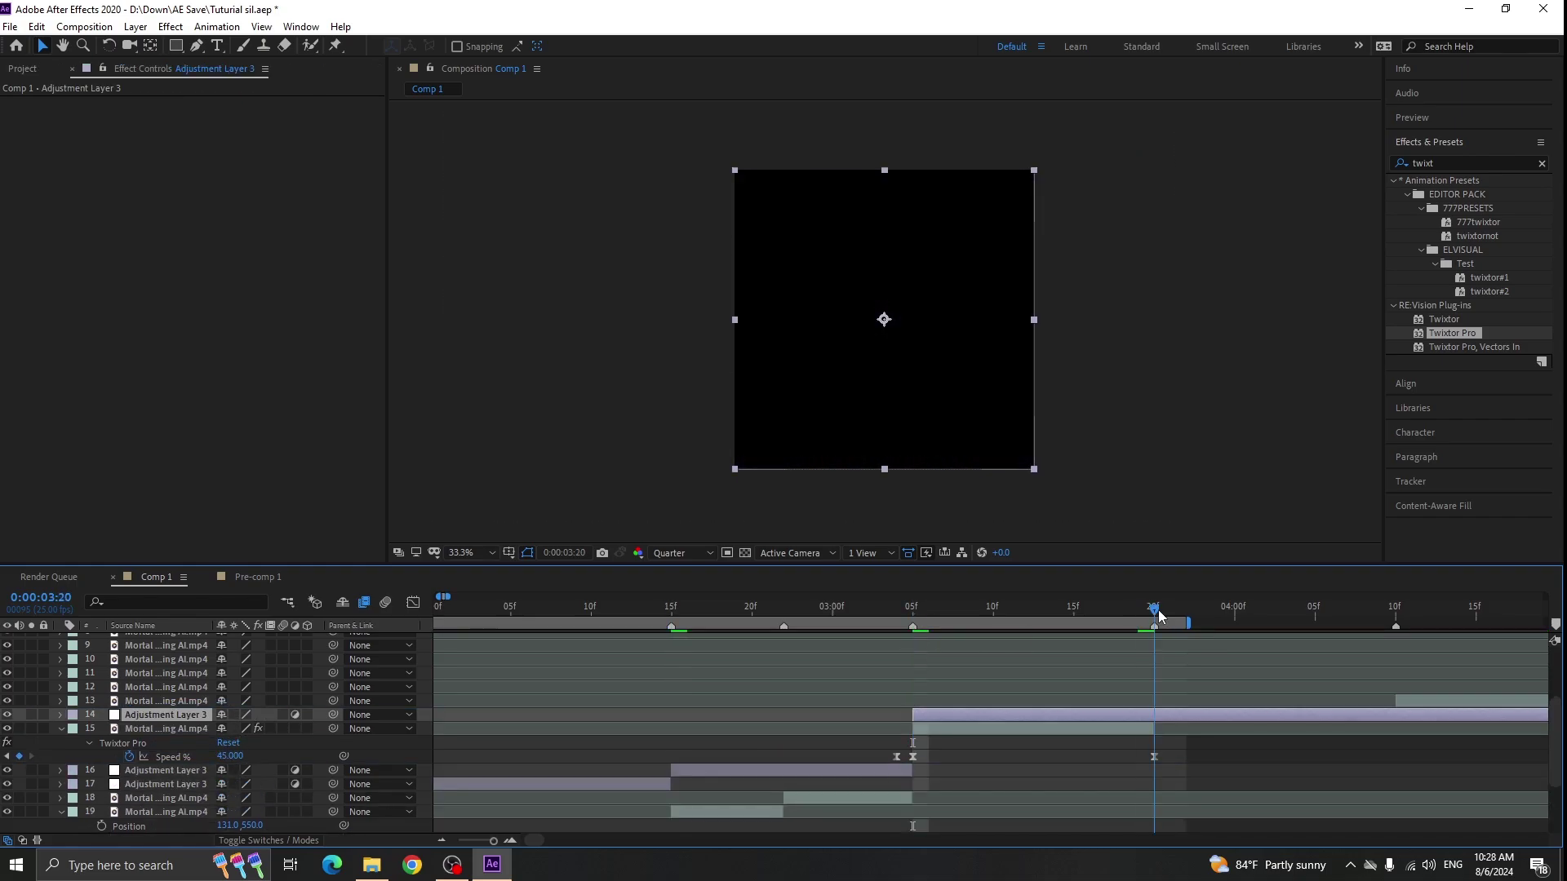
{"action": "left_click", "coordinate": [707, 772]}
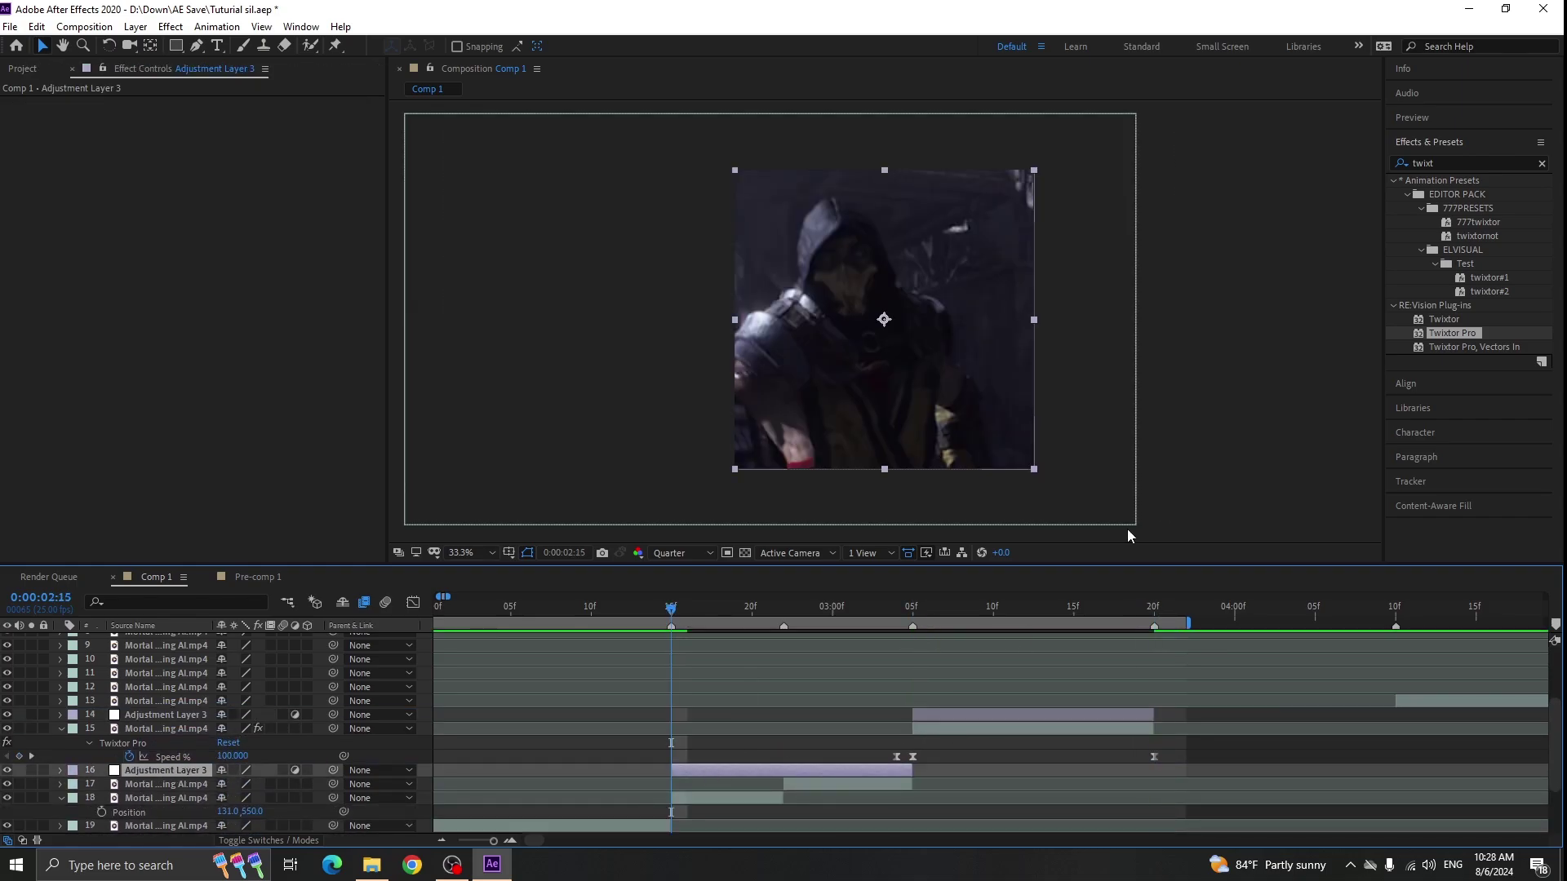
- Add Tint and Brightness & Contrast to the adjustment layer starting at 0:00:02:15, with brightness 61 and contrast 44
{"action": "type", "text": "tint"}
{"action": "double_click", "coordinate": [1452, 237]}
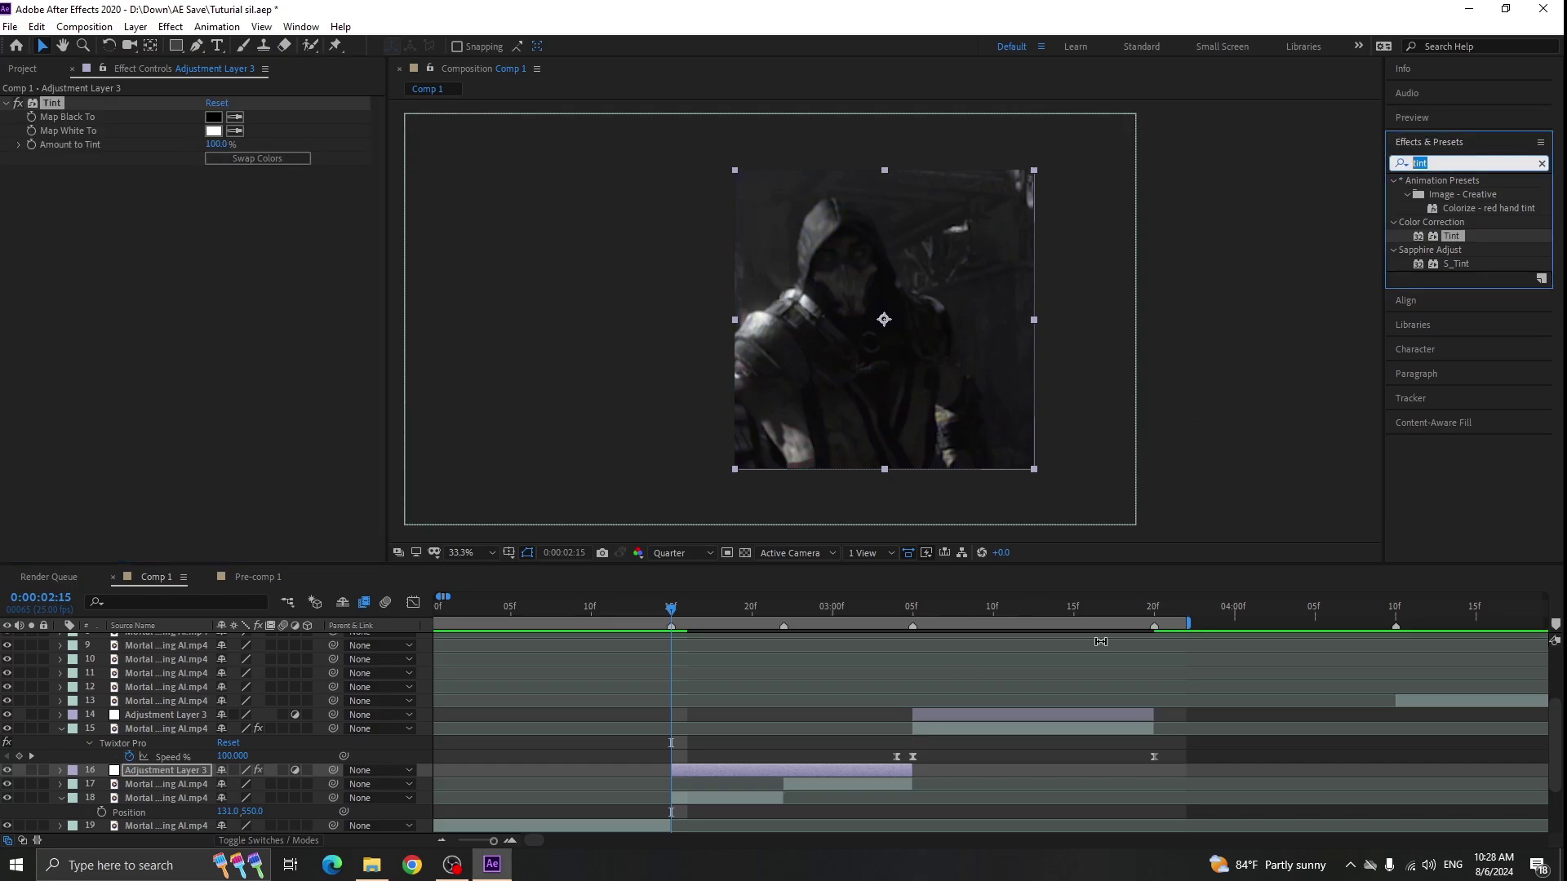
{"action": "type", "text": "brig"}
{"action": "double_click", "coordinate": [1485, 331]}
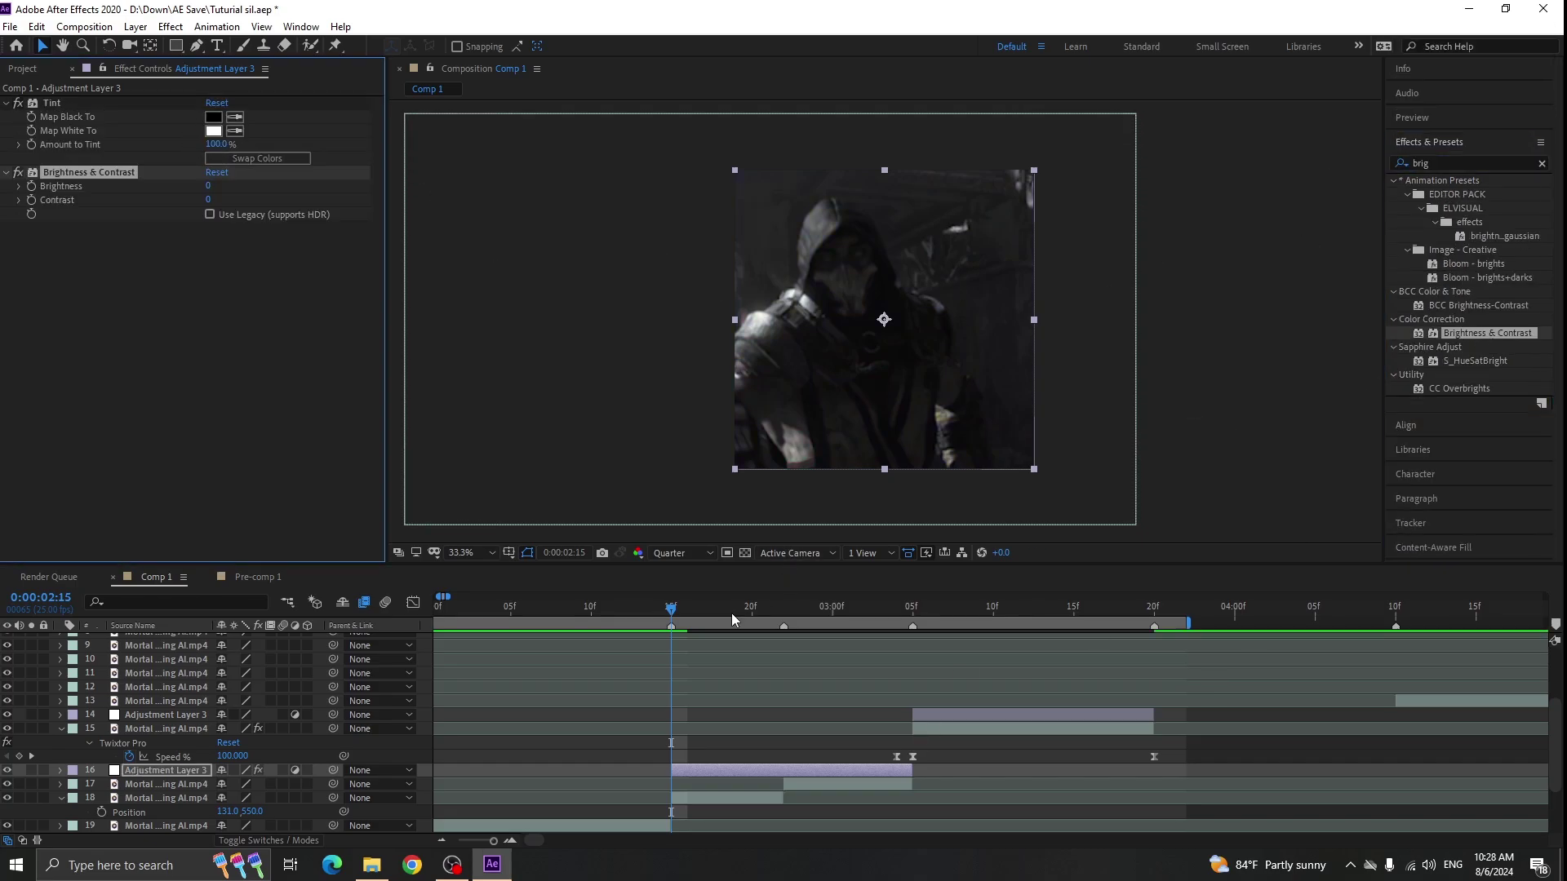
{"action": "left_click_drag", "start_coordinate": [210, 186], "coordinate": [231, 186]}
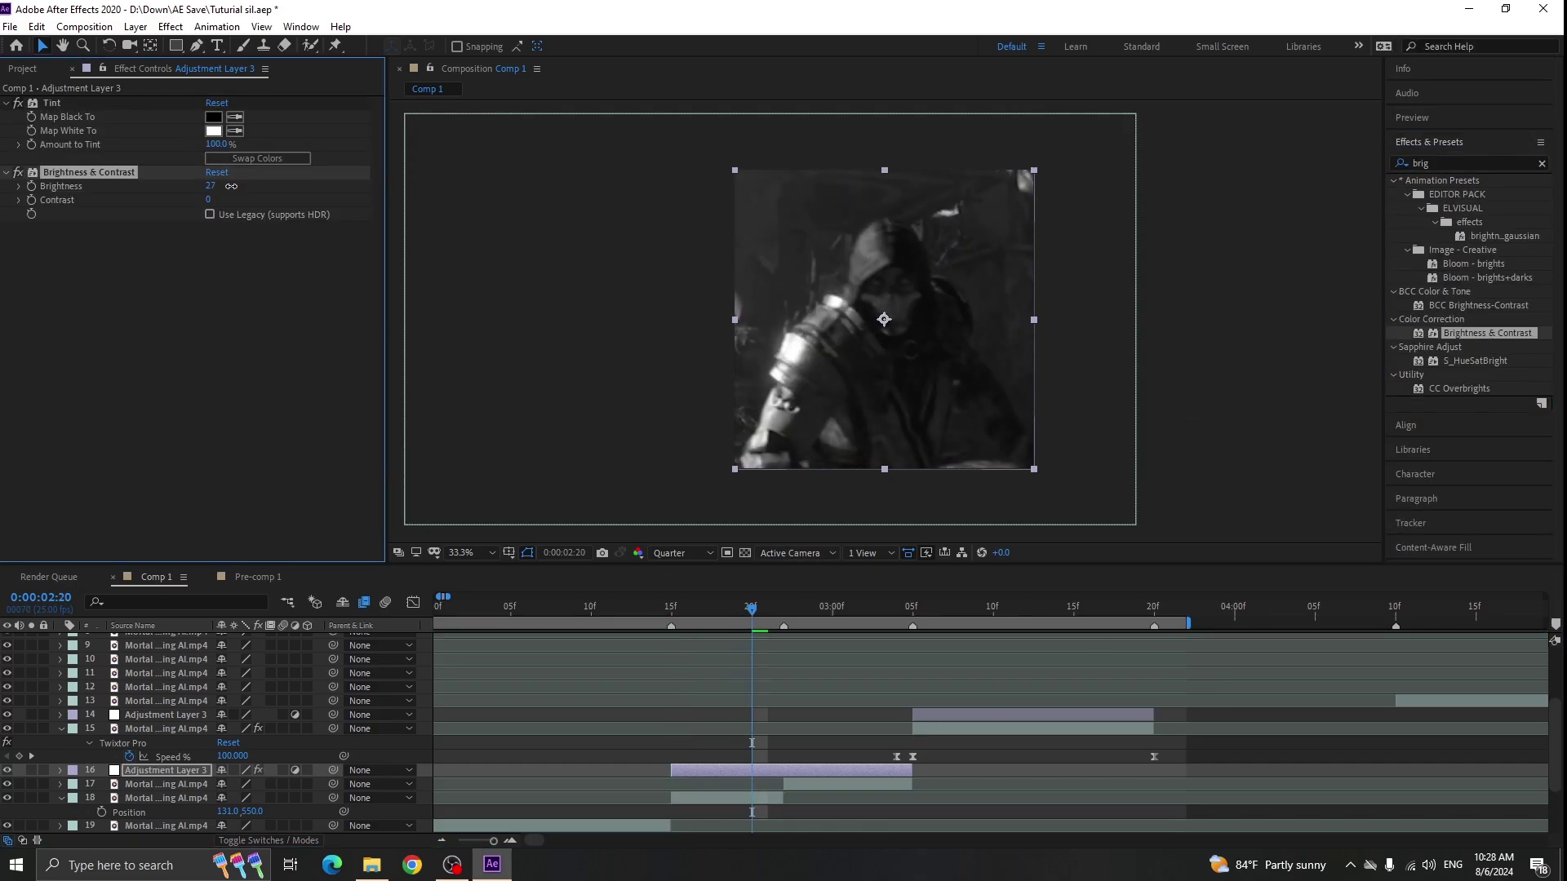
- Duplicate the tinted adjustment layer, shorten the copy to two frames around the 0:00:02:15 cut and delete its effects
{"action": "left_click_drag", "start_coordinate": [751, 611], "coordinate": [671, 625]}
{"action": "key", "text": "ctrl+d"}
{"action": "key", "text": "ctrl+z"}
{"action": "left_click", "coordinate": [901, 771]}
{"action": "key", "text": "ctrl+d"}
{"action": "left_click_drag", "start_coordinate": [908, 771], "coordinate": [673, 772]}
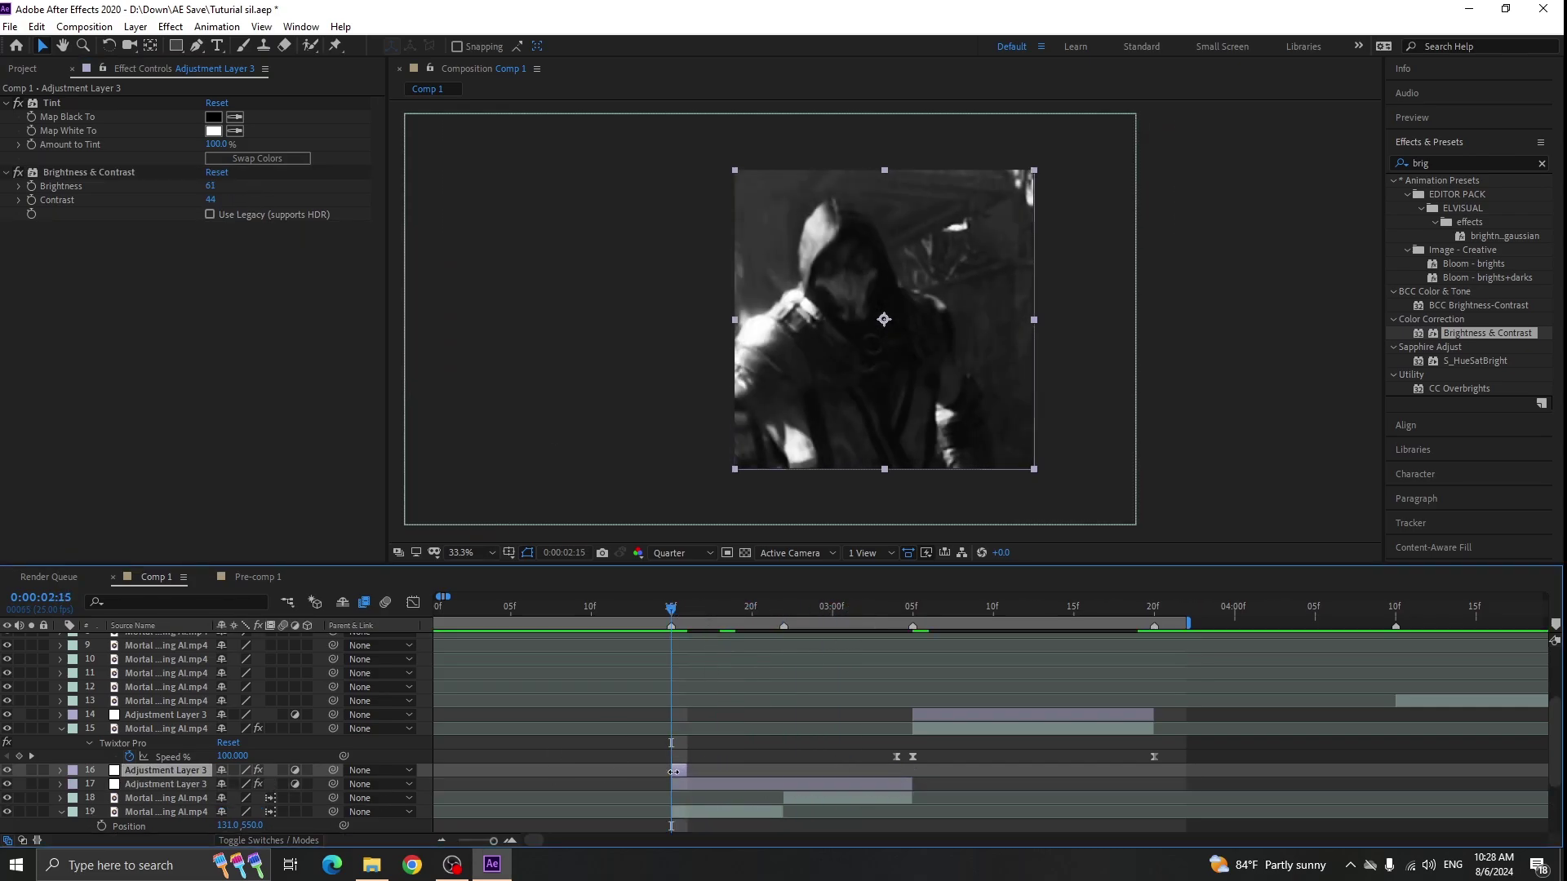
{"action": "left_click", "coordinate": [90, 173], "text": "shift"}
{"action": "key", "text": "Delete"}
- Apply Radial Blur and Tint to the short adjustment layer and swap the Tint colors
{"action": "left_click_drag", "start_coordinate": [1452, 163], "coordinate": [1296, 150]}
{"action": "type", "text": "radial b"}
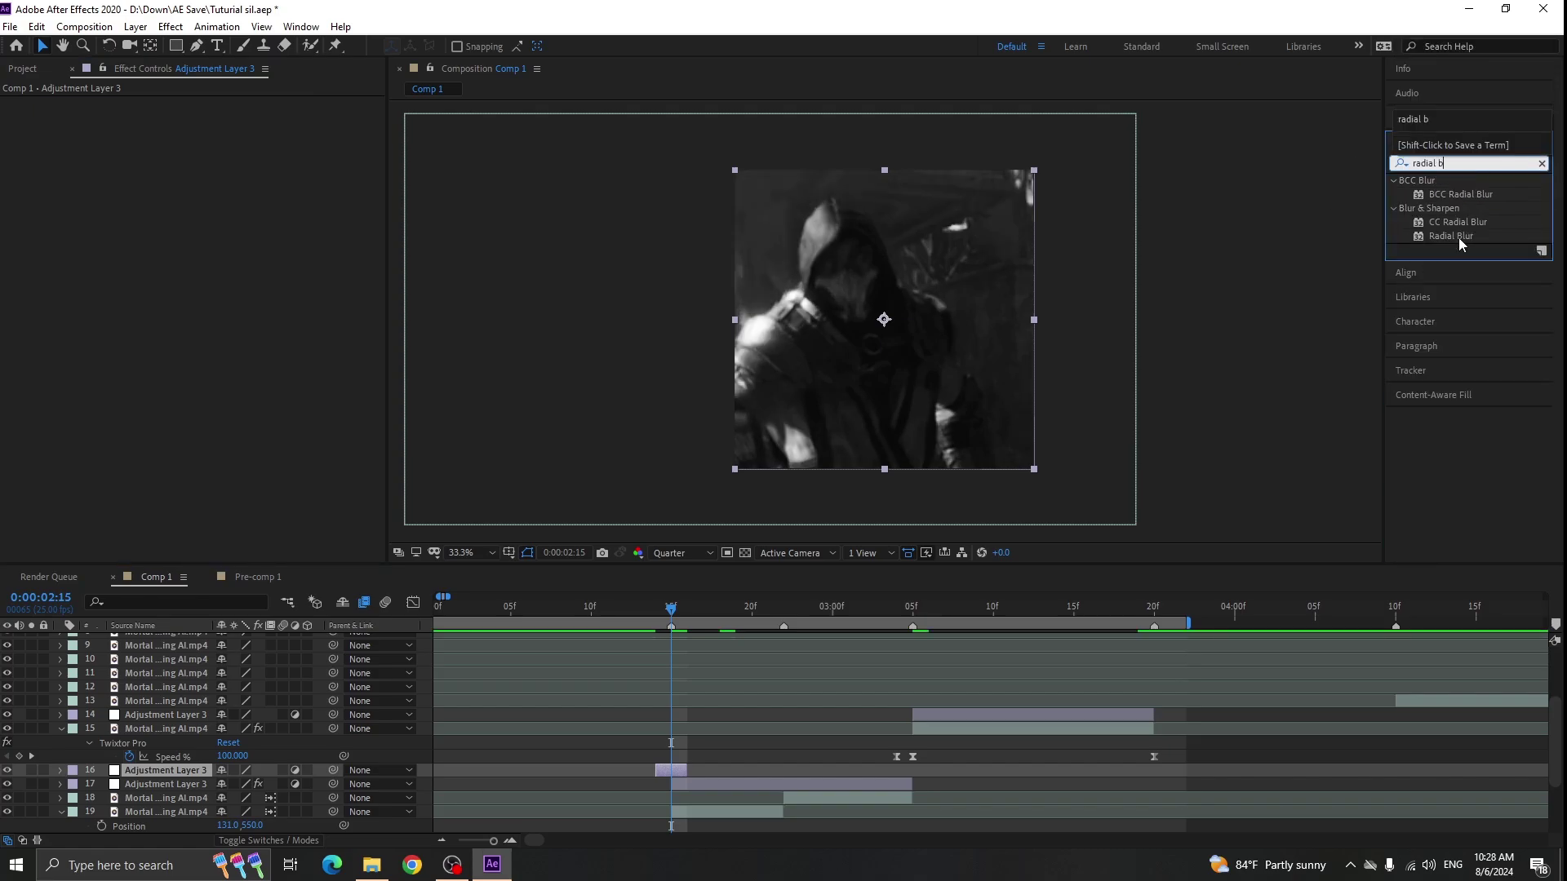
{"action": "double_click", "coordinate": [1458, 238]}
{"action": "double_click", "coordinate": [1461, 163]}
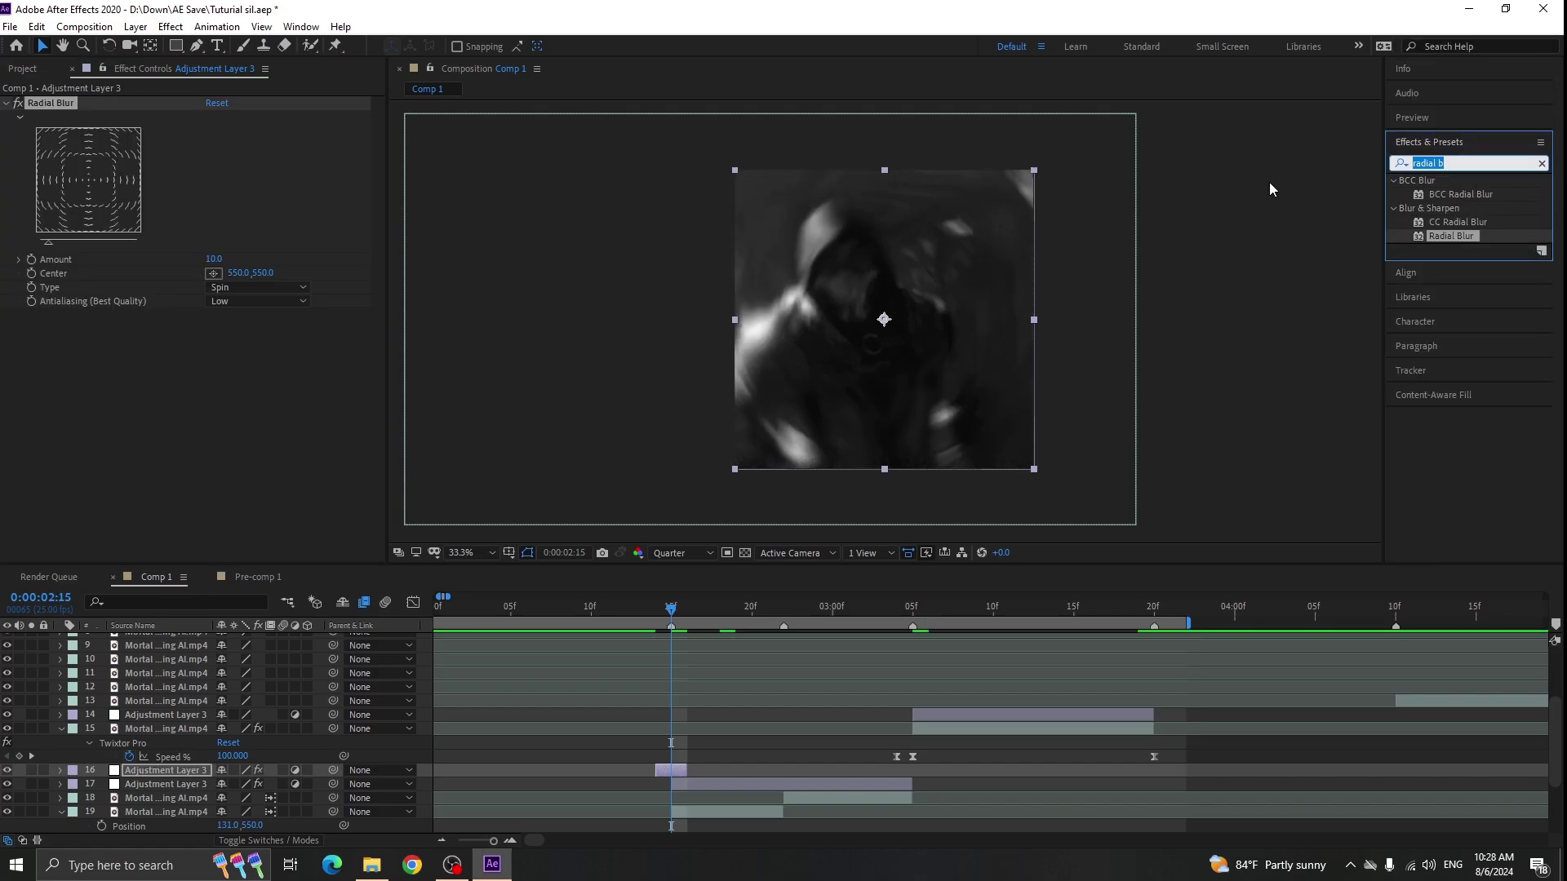
{"action": "type", "text": "tint"}
{"action": "left_click_drag", "start_coordinate": [1454, 238], "coordinate": [277, 383]}
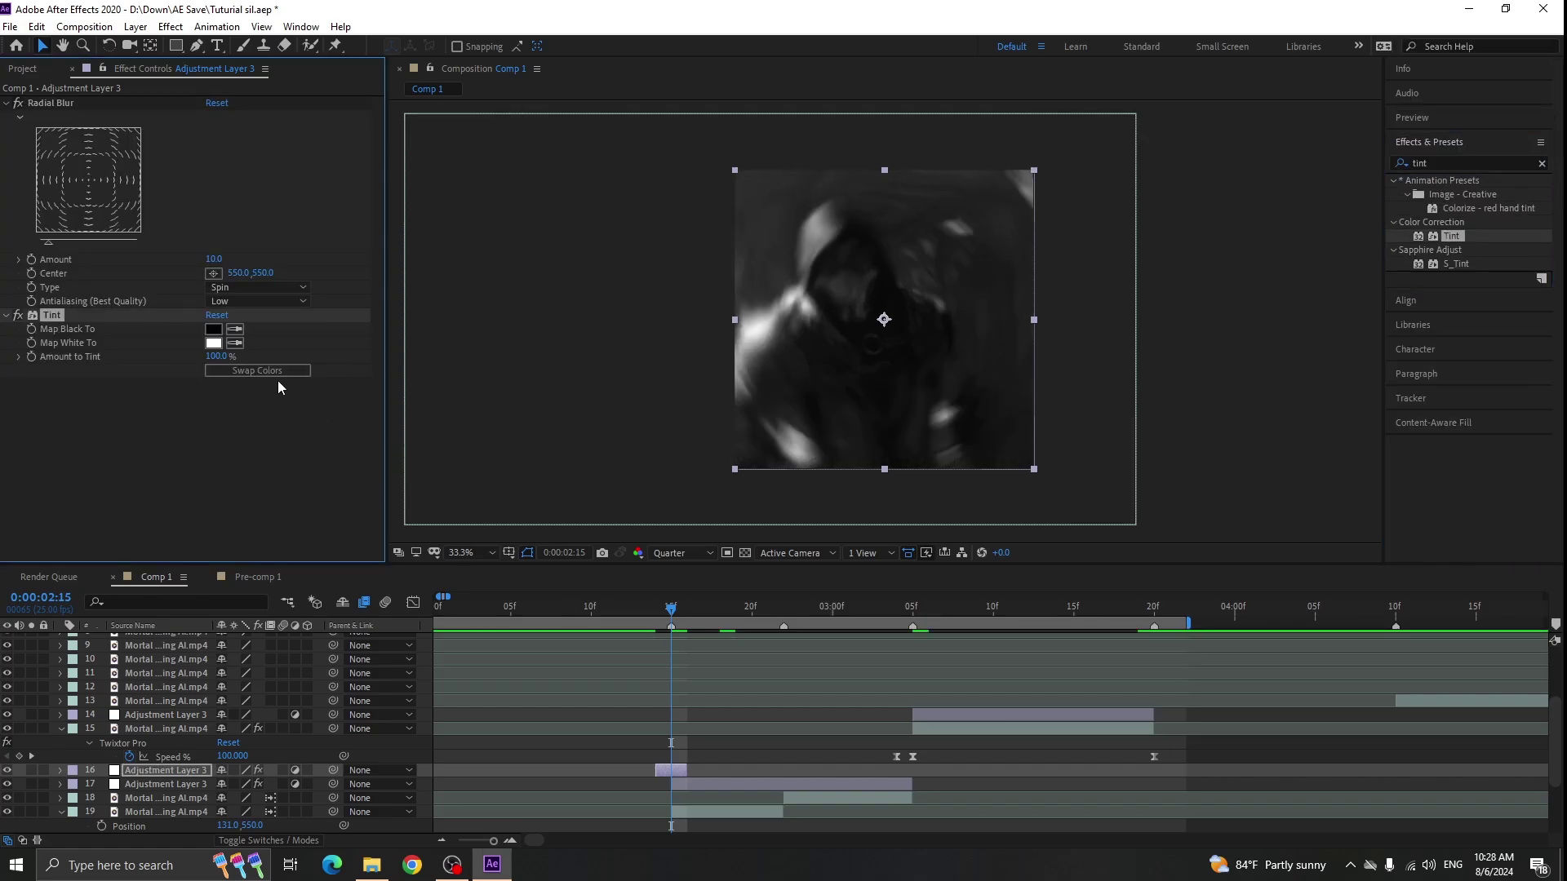
{"action": "left_click", "coordinate": [278, 373]}
- Duplicate the short transition layer around the 0:00:02:22 cut and at 0:00:03:05, stacking the last copy above the long adjustment layer
{"action": "left_click", "coordinate": [736, 629]}
{"action": "key", "text": "ctrl+d"}
{"action": "left_click_drag", "start_coordinate": [669, 771], "coordinate": [789, 774]}
{"action": "left_click_drag", "start_coordinate": [753, 611], "coordinate": [896, 611]}
{"action": "key", "text": "ctrl+d"}
{"action": "left_click_drag", "start_coordinate": [782, 770], "coordinate": [926, 775]}
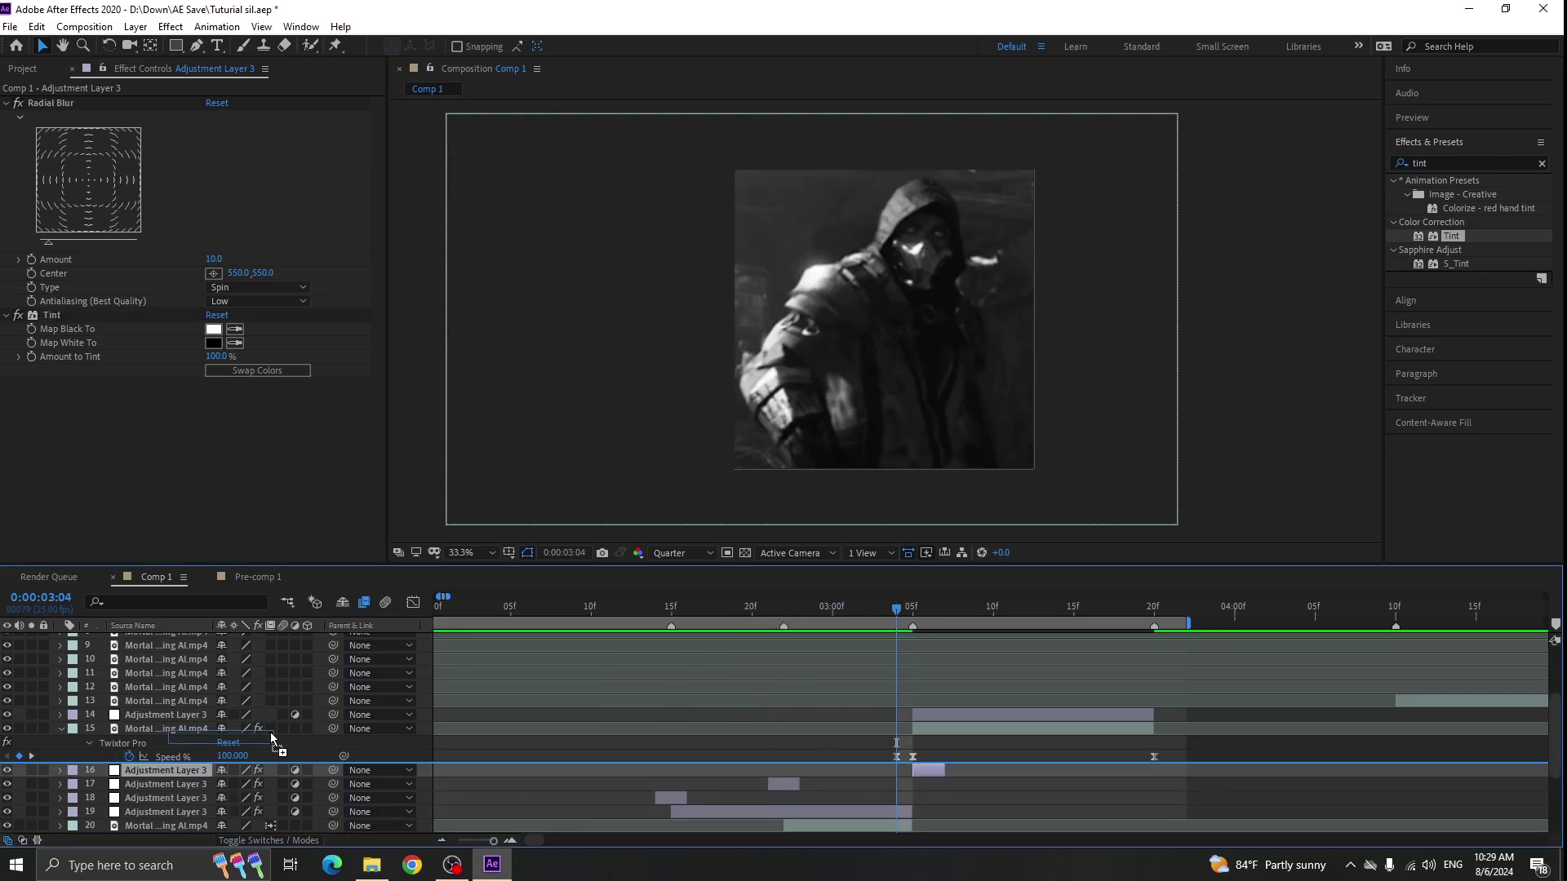
{"action": "left_click_drag", "start_coordinate": [271, 739], "coordinate": [274, 708]}
{"action": "scroll", "coordinate": [945, 710], "scroll_direction": "up", "scroll_amount": 1}
- Duplicate the short layer at 0:00:03:05, shift the copy to start at 0:00:03:04 and delete its Radial Blur and Tint
{"action": "key", "text": "ctrl+d"}
{"action": "left_click_drag", "start_coordinate": [922, 728], "coordinate": [890, 728]}
{"action": "left_click", "coordinate": [122, 102]}
{"action": "left_click", "coordinate": [126, 317], "text": "ctrl"}
{"action": "key", "text": "Delete"}
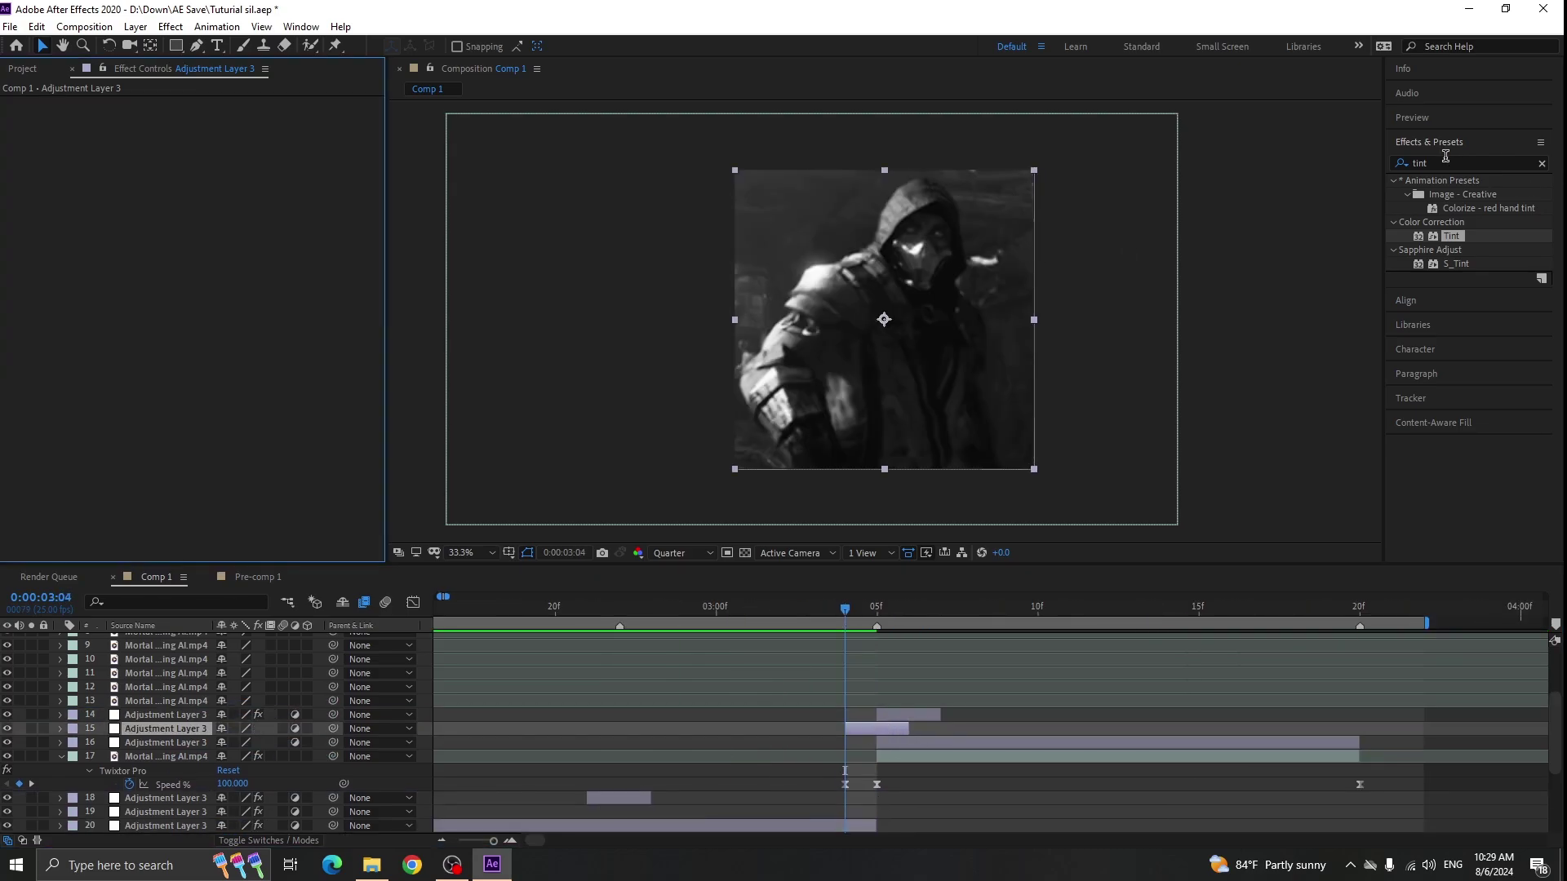
- Give the layer starting at 0:00:03:04 Directional Blur (direction 90°, length 55), Offset (center 0, 550) and Tint, in that order
{"action": "double_click", "coordinate": [1445, 160]}
{"action": "type", "text": "offs"}
{"action": "double_click", "coordinate": [1458, 223]}
{"action": "type", "text": "direc"}
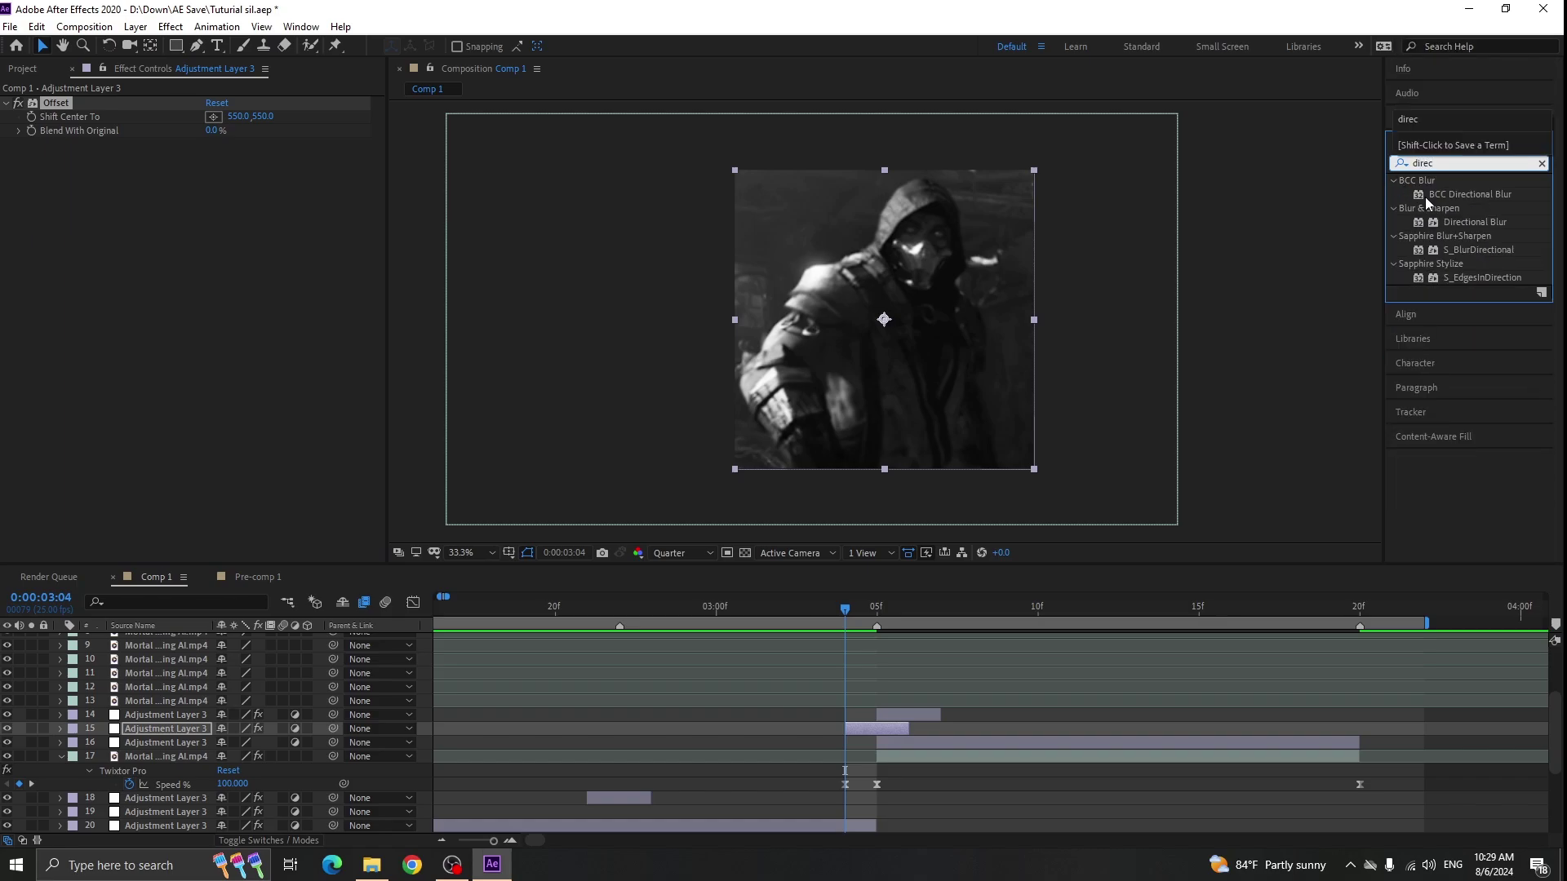
{"action": "left_click_drag", "start_coordinate": [1475, 222], "coordinate": [405, 235]}
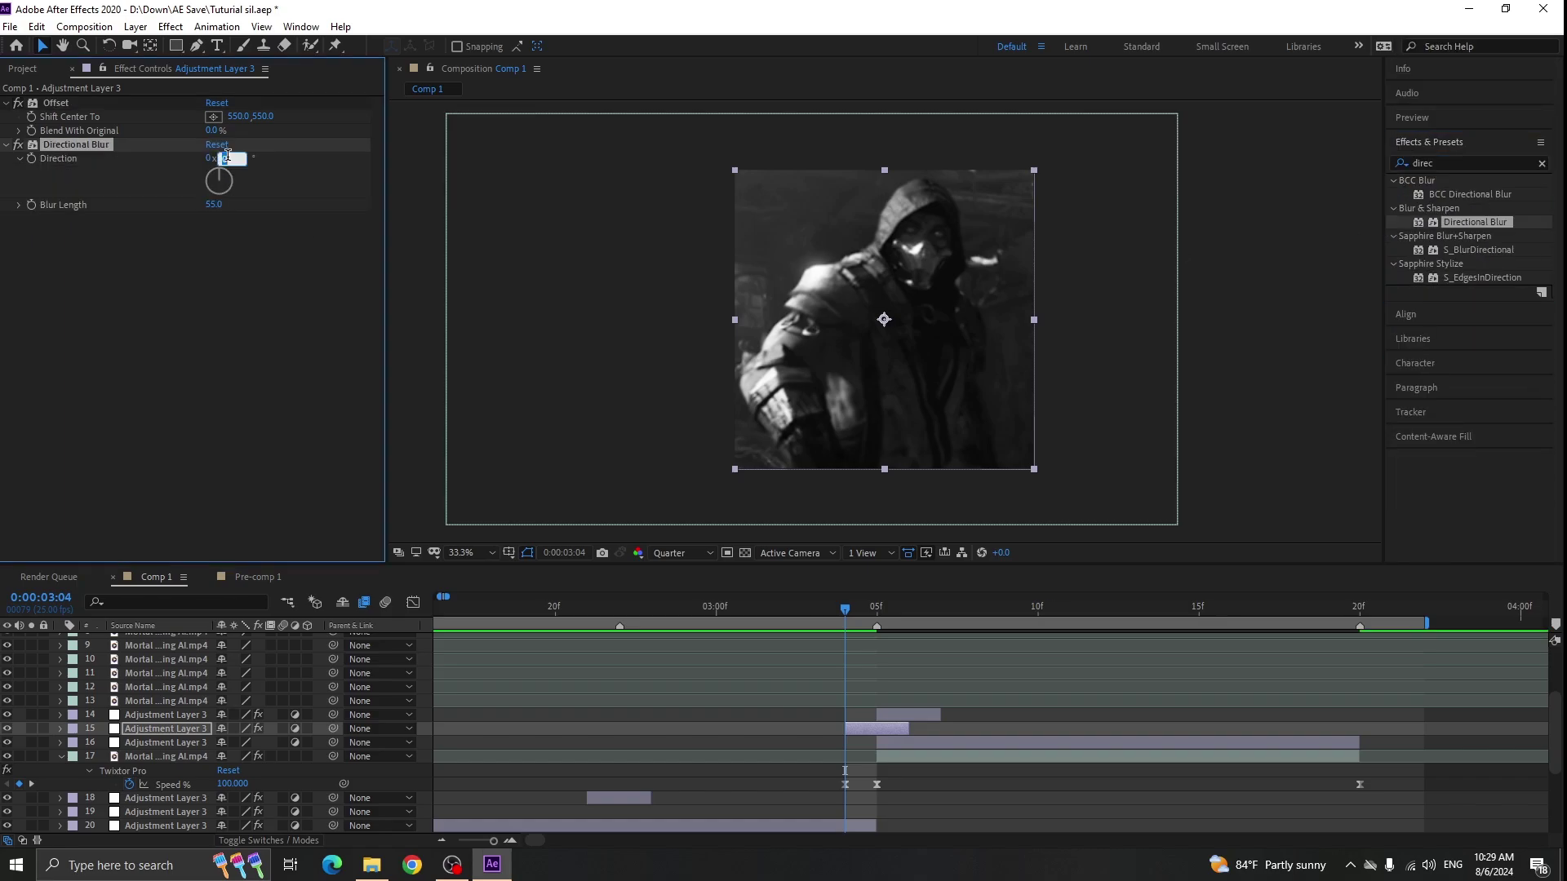
{"action": "type", "text": "90"}
{"action": "left_click", "coordinate": [256, 227]}
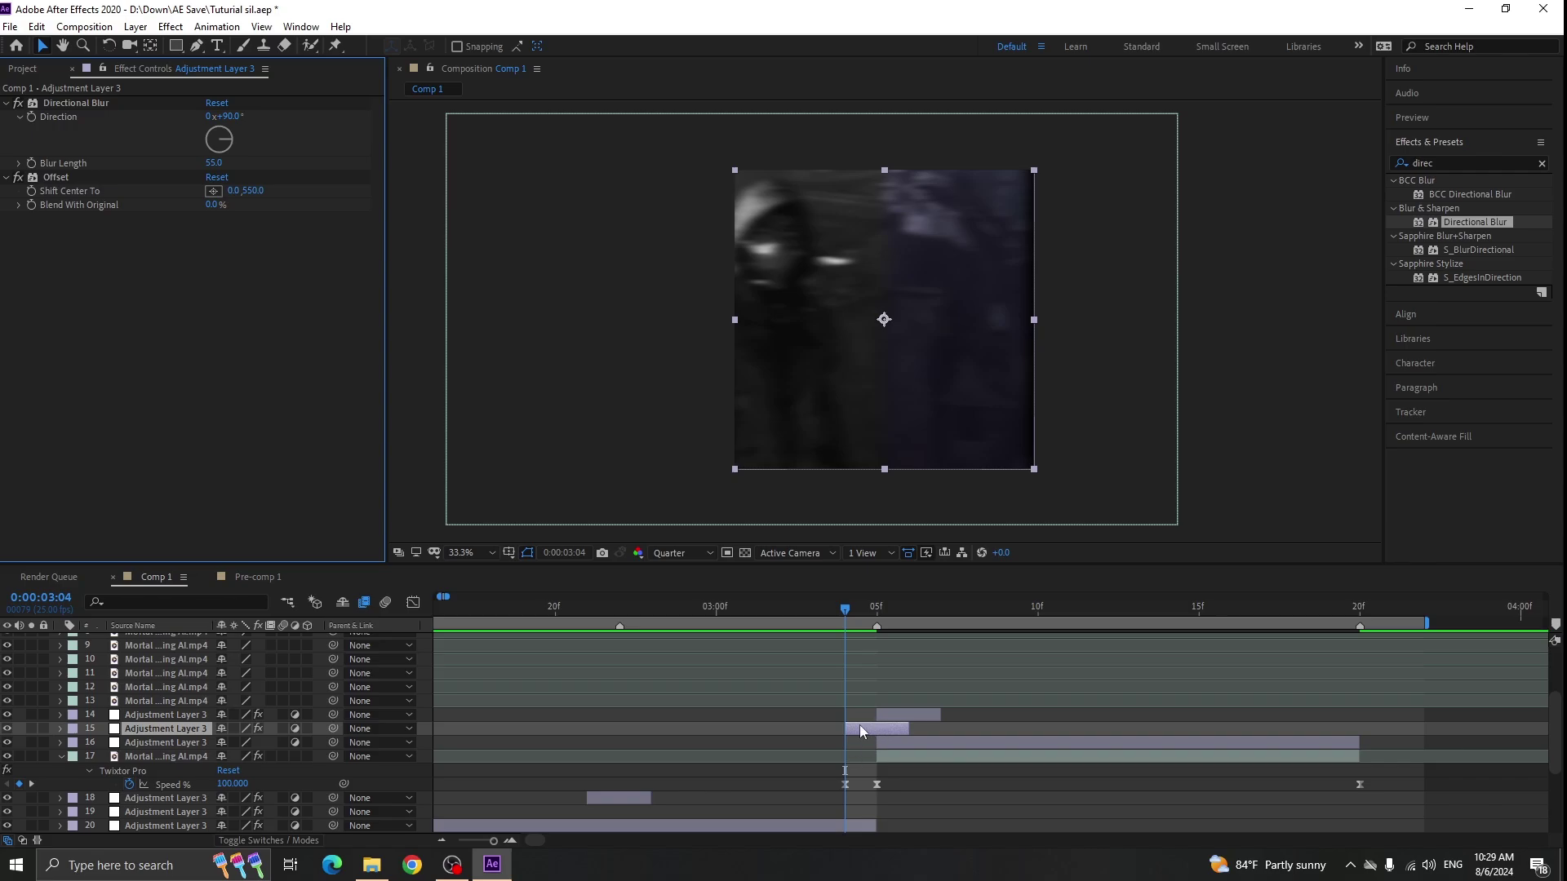
{"action": "type", "text": "tint"}
{"action": "double_click", "coordinate": [1451, 236]}
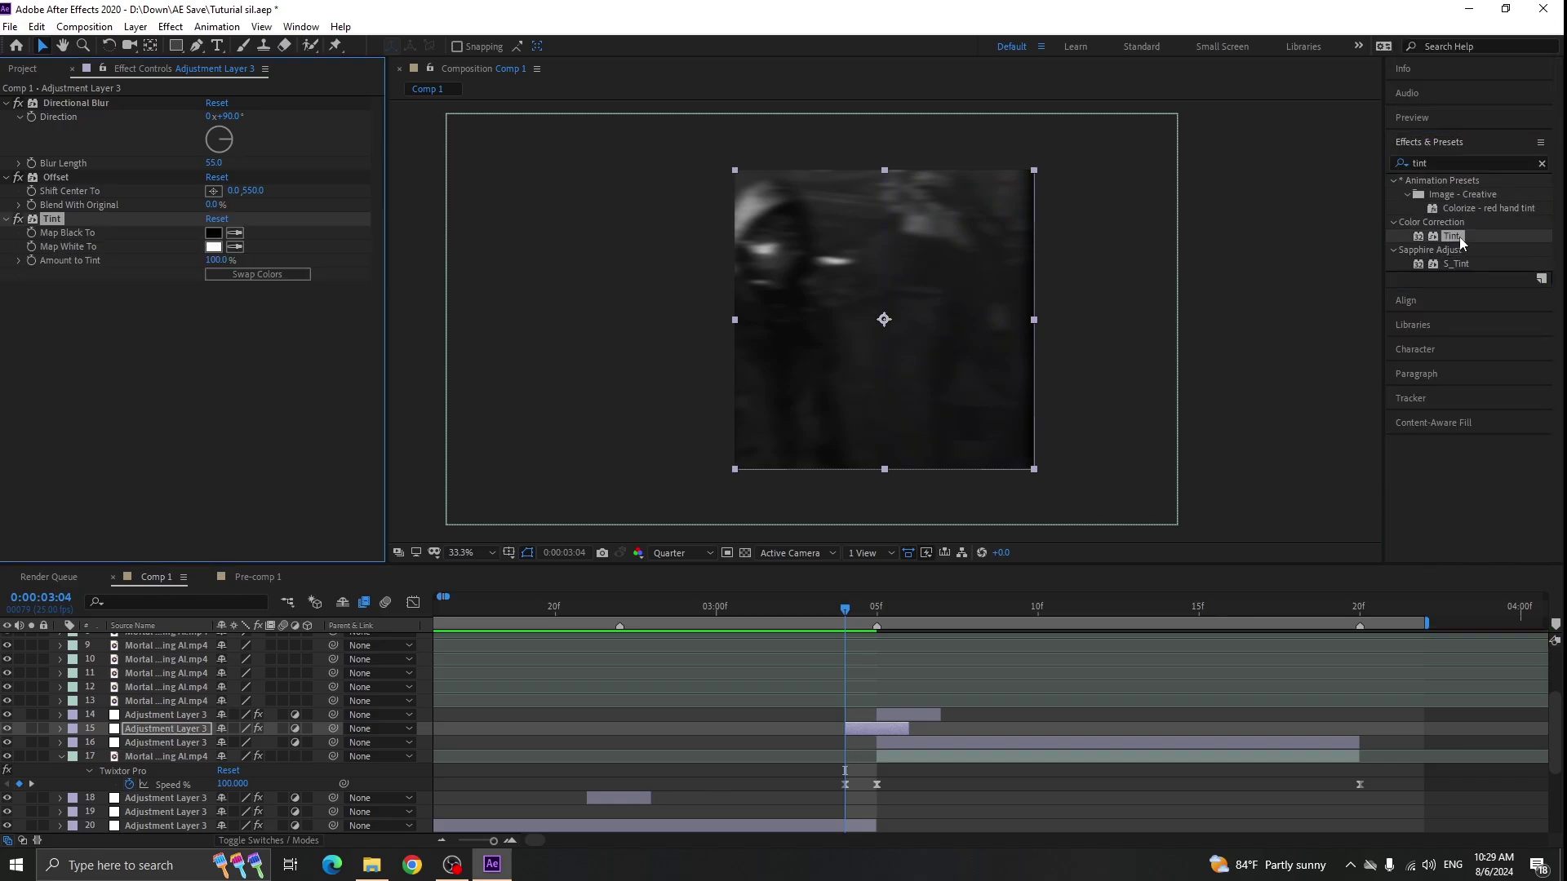
- Play back the transitions, then the composition from its start, to check the added effects
{"action": "left_click_drag", "start_coordinate": [787, 619], "coordinate": [717, 621]}
{"action": "key", "text": "space"}
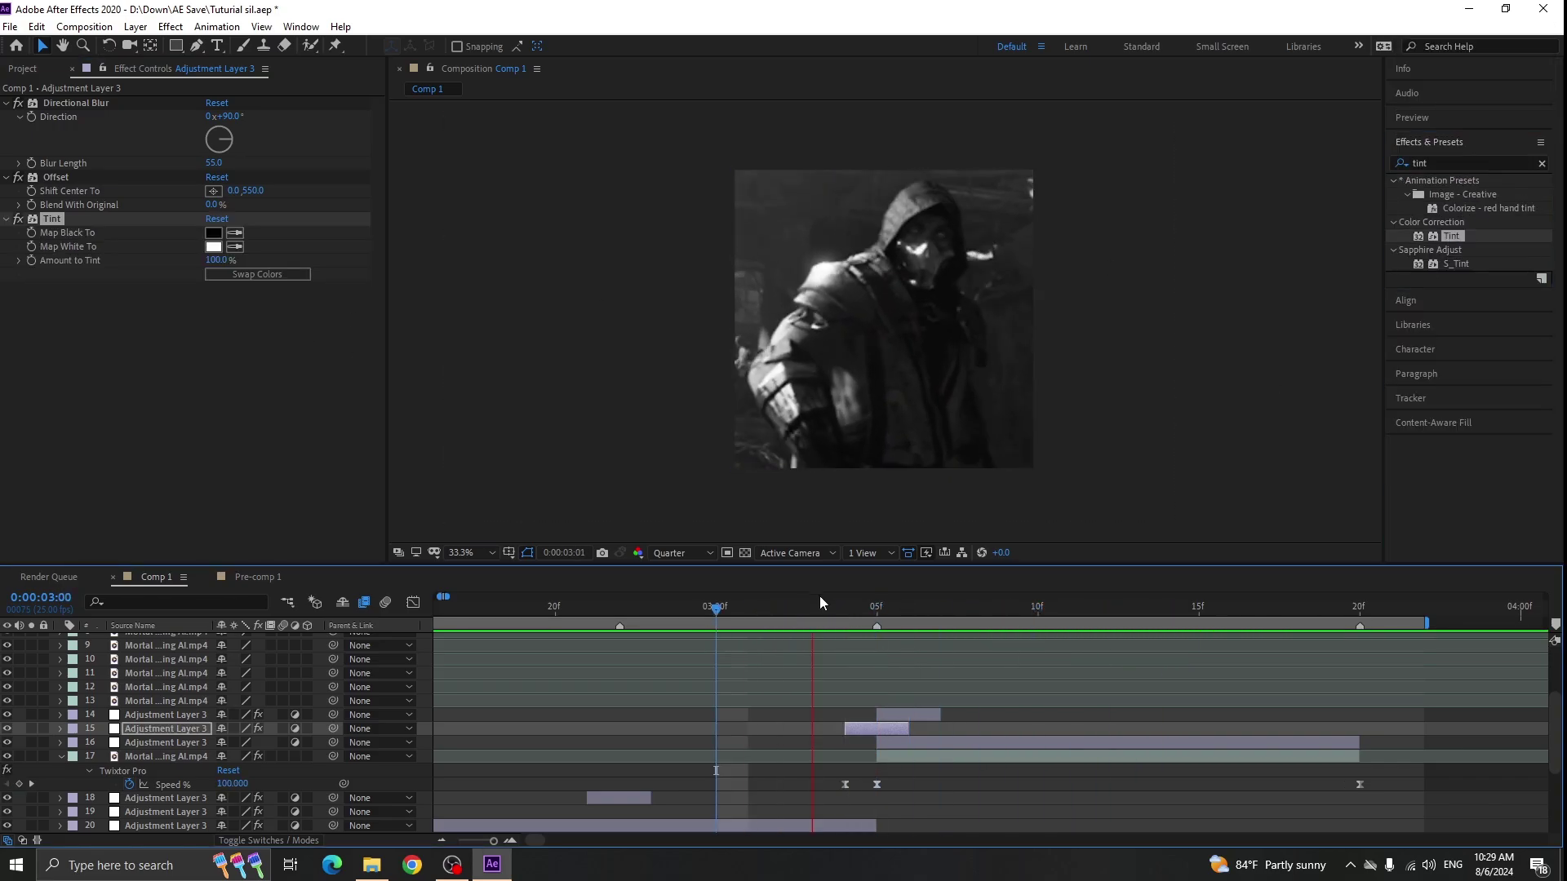
{"action": "left_click", "coordinate": [820, 603]}
{"action": "key", "text": "minus"}
{"action": "key", "text": "minus"}
{"action": "key", "text": "Home"}
{"action": "key", "text": "space"}
{"action": "key", "text": "minus"}
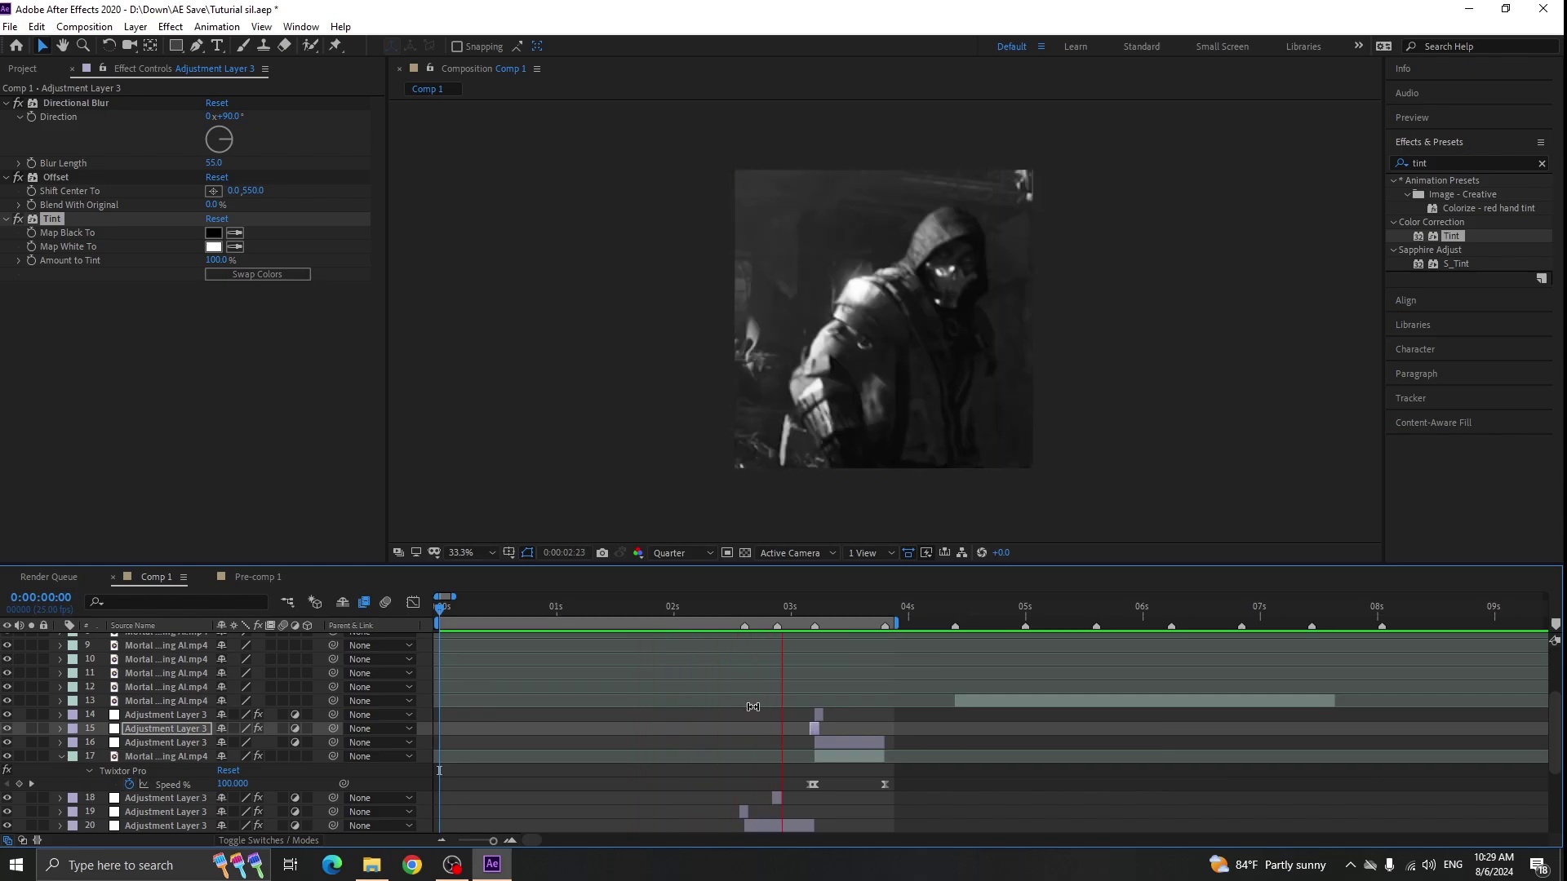
{"action": "key", "text": "space"}
- Hide the two short transition layers around the 0:00:03:05 cut and set the current time to 0:00:03:05
{"action": "left_click", "coordinate": [729, 609]}
{"action": "scroll", "coordinate": [762, 719], "scroll_direction": "up", "scroll_amount": 1, "text": "alt"}
{"action": "scroll", "coordinate": [776, 768], "scroll_direction": "down", "scroll_amount": 1}
{"action": "left_click_drag", "start_coordinate": [775, 618], "coordinate": [912, 686]}
{"action": "key", "text": "equal"}
{"action": "left_click", "coordinate": [826, 615]}
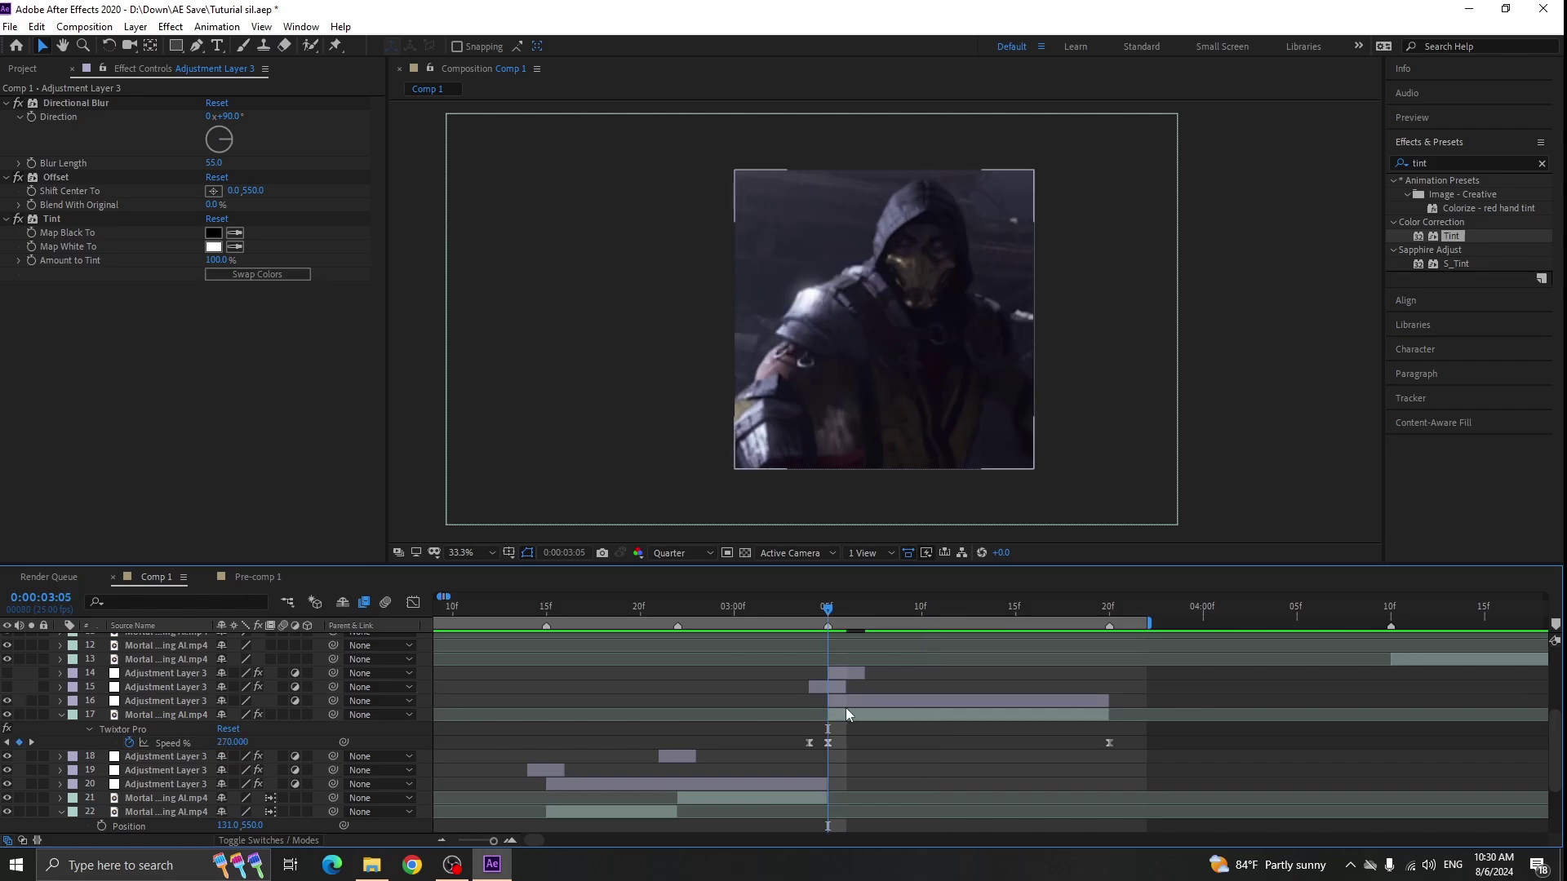
- Apply Twitch to the adjustment layer spanning 0:00:03:05 to 0:00:03:20, with Amount 155 and speed 35
{"action": "left_click", "coordinate": [846, 702]}
{"action": "type", "text": "twit"}
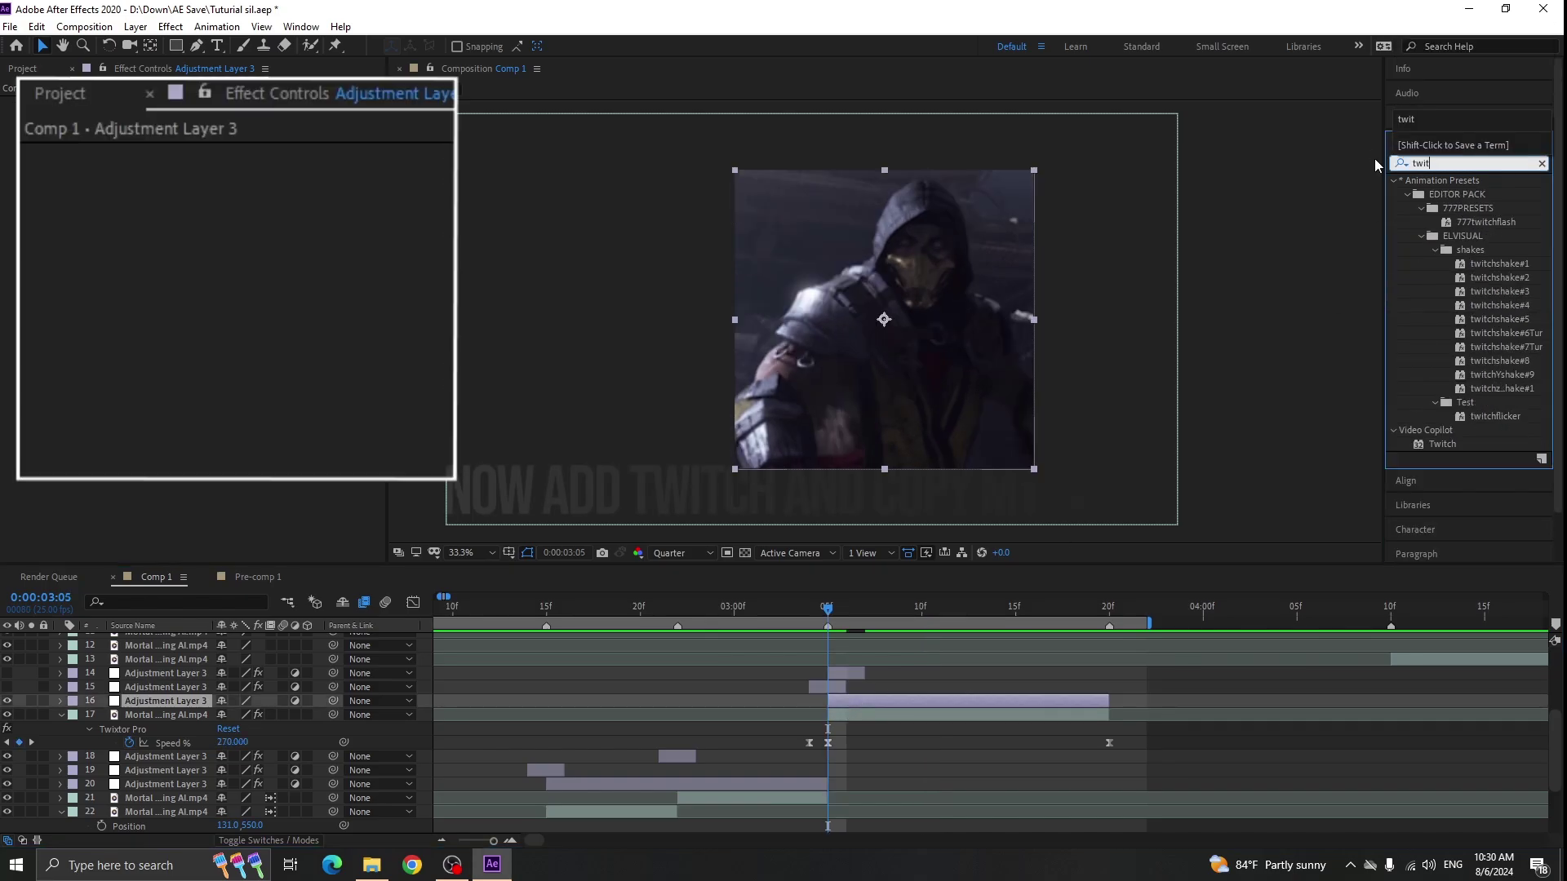
{"action": "double_click", "coordinate": [1442, 444]}
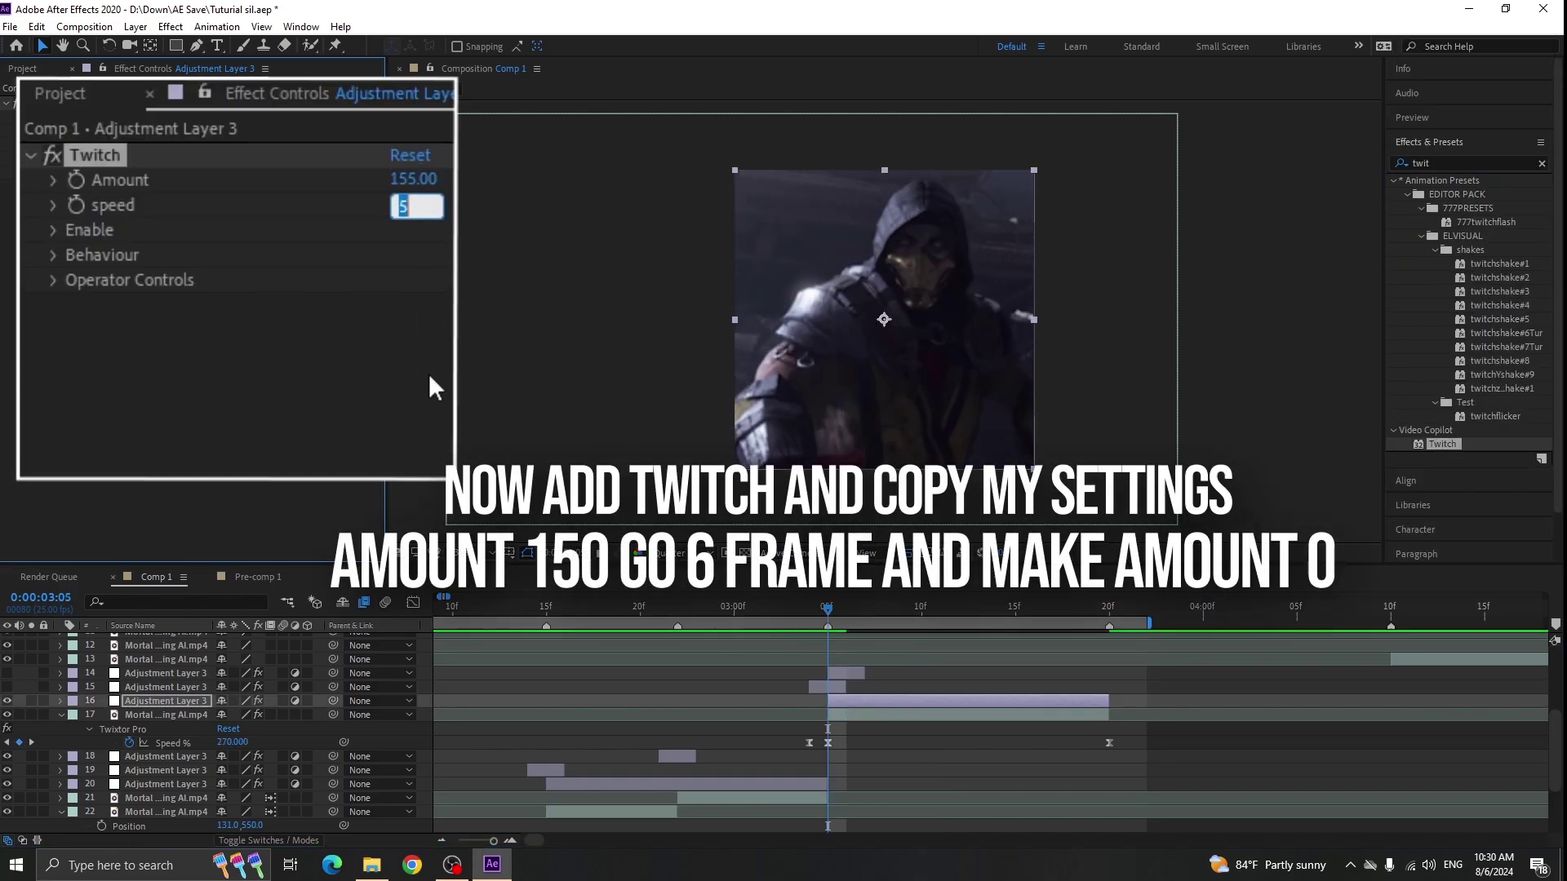
{"action": "type", "text": "35"}
{"action": "key", "text": "Return"}
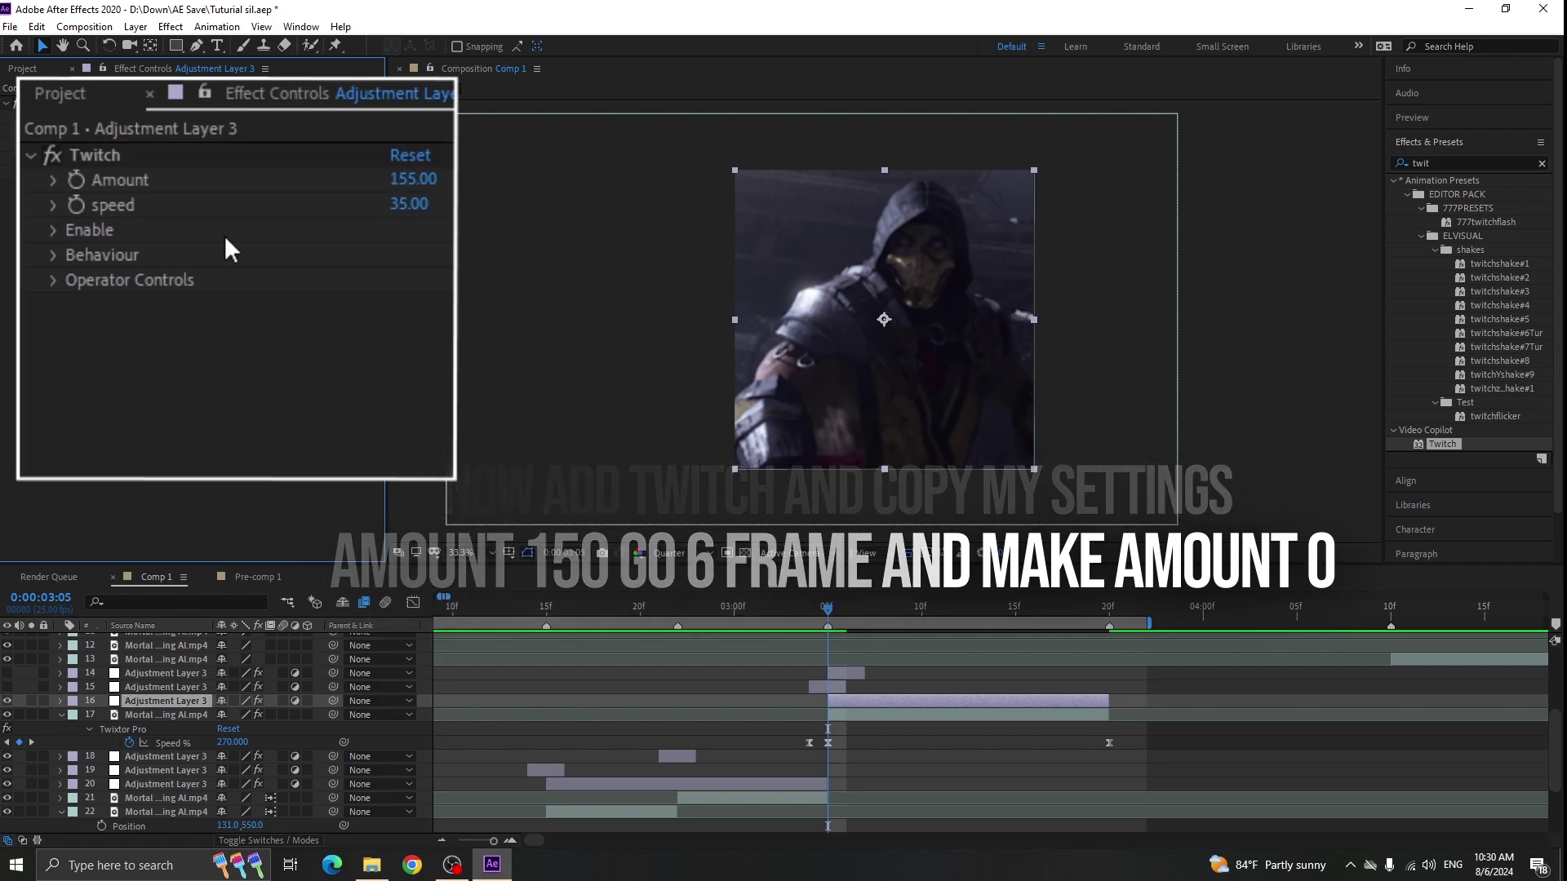
- Enable Blur, Light and Slide in the Twitch effect
{"action": "left_click", "coordinate": [53, 231]}
{"action": "left_click", "coordinate": [397, 254]}
{"action": "left_click", "coordinate": [397, 305]}
{"action": "left_click", "coordinate": [397, 354]}
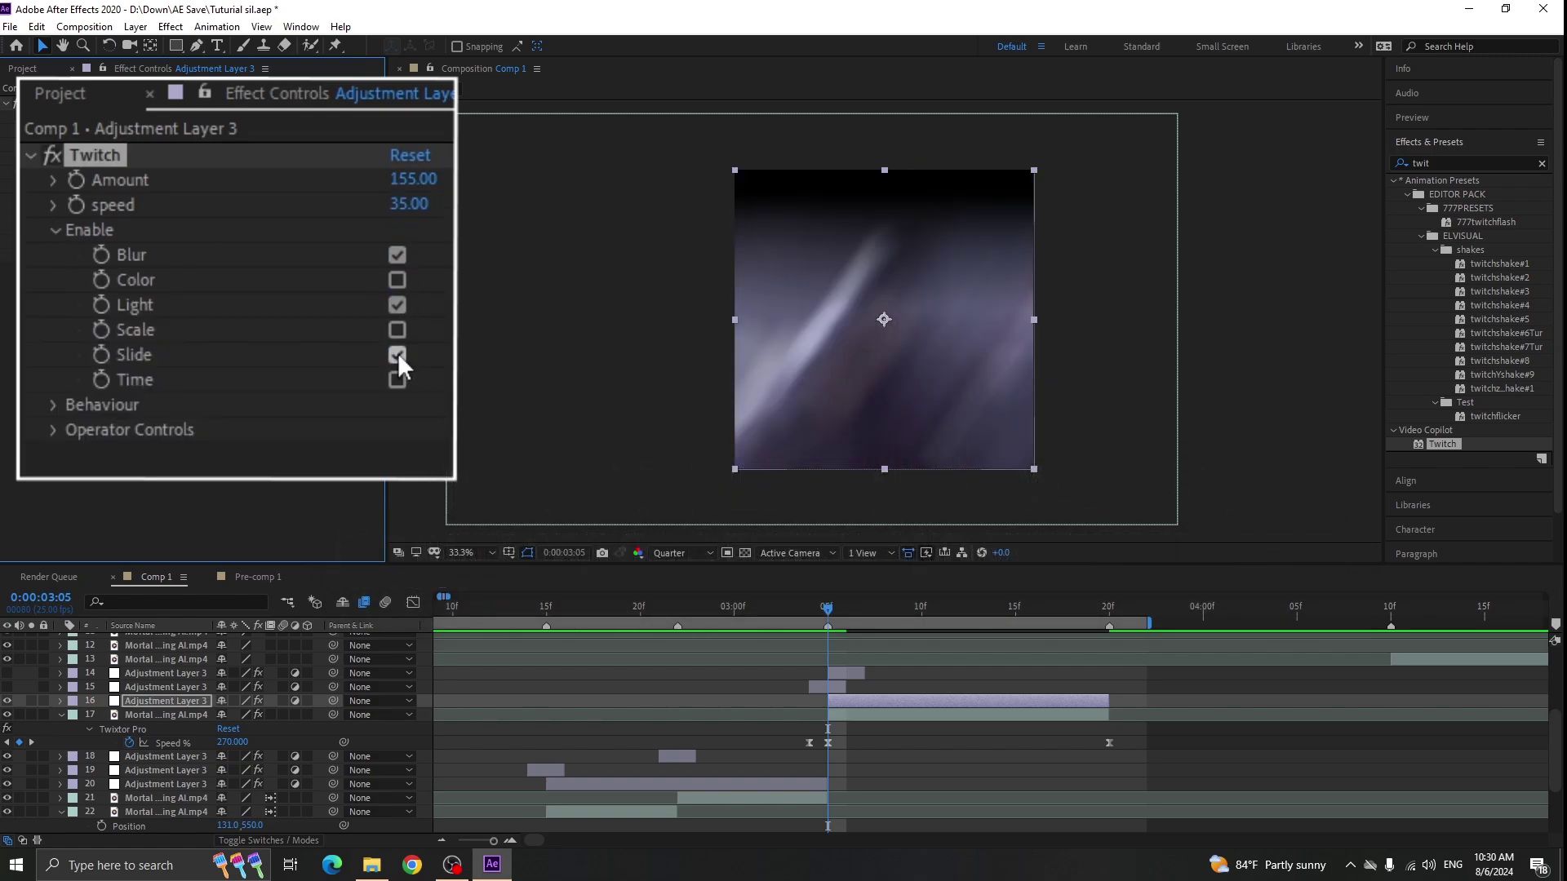
- Keyframe Twitch's Amount from 155 at 0:00:03:05 to 0 at 0:00:03:14
{"action": "left_click", "coordinate": [848, 622]}
{"action": "left_click_drag", "start_coordinate": [847, 622], "coordinate": [996, 625]}
{"action": "left_click", "coordinate": [76, 180]}
{"action": "key", "text": "u"}
{"action": "scroll", "coordinate": [944, 653], "scroll_direction": "down", "scroll_amount": 1}
{"action": "key", "text": "Return"}
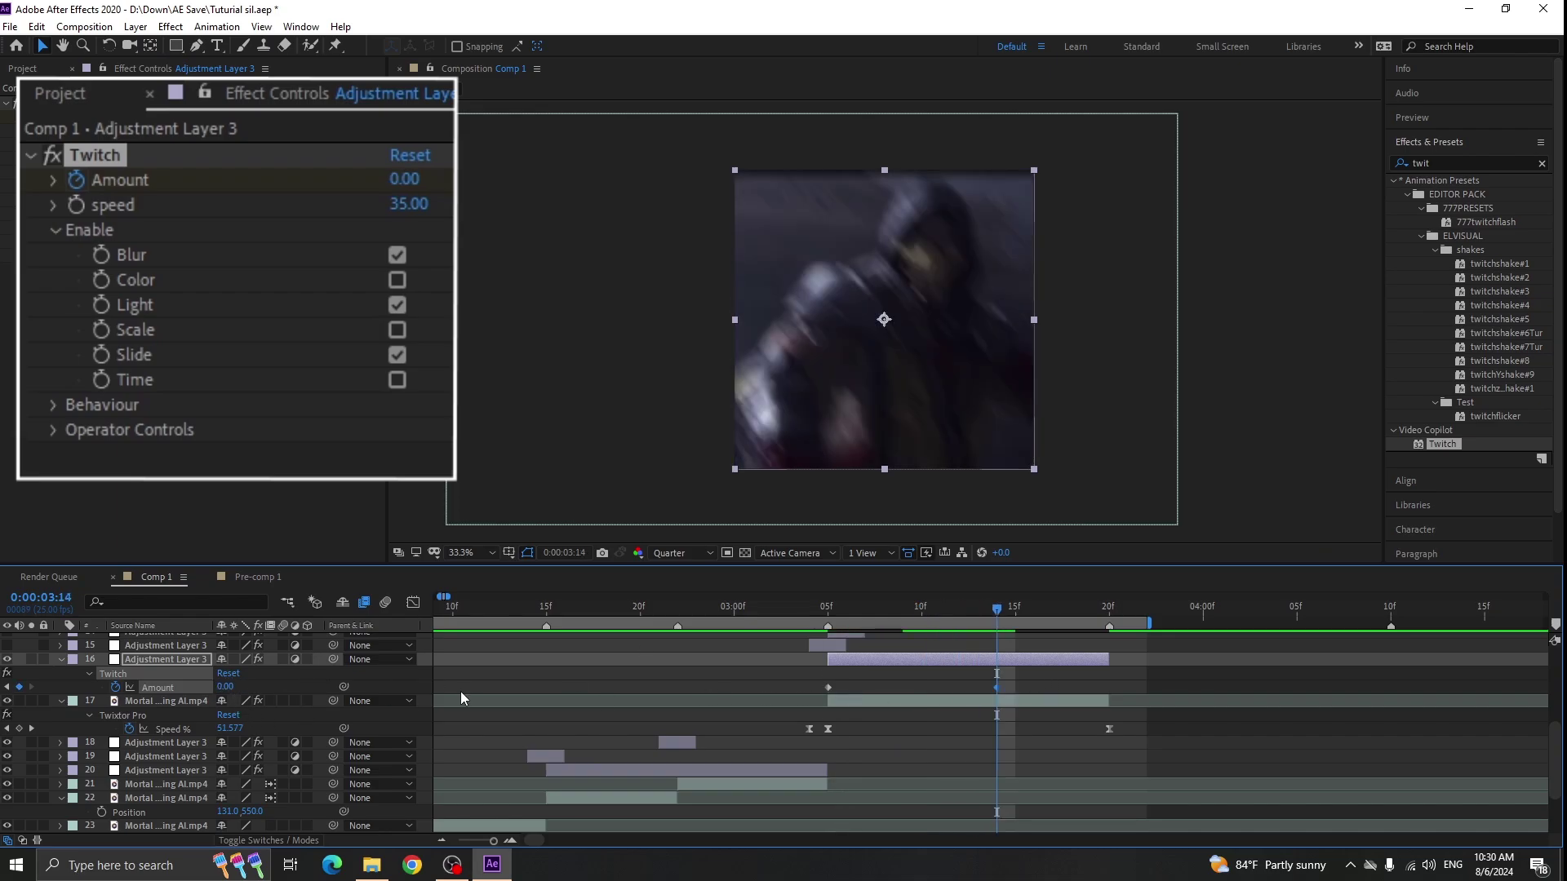
- Ease the Twitch Amount keyframes and shape their curve to drop steeply at first and level off toward the end
{"action": "left_click", "coordinate": [976, 625]}
{"action": "key", "text": "F9"}
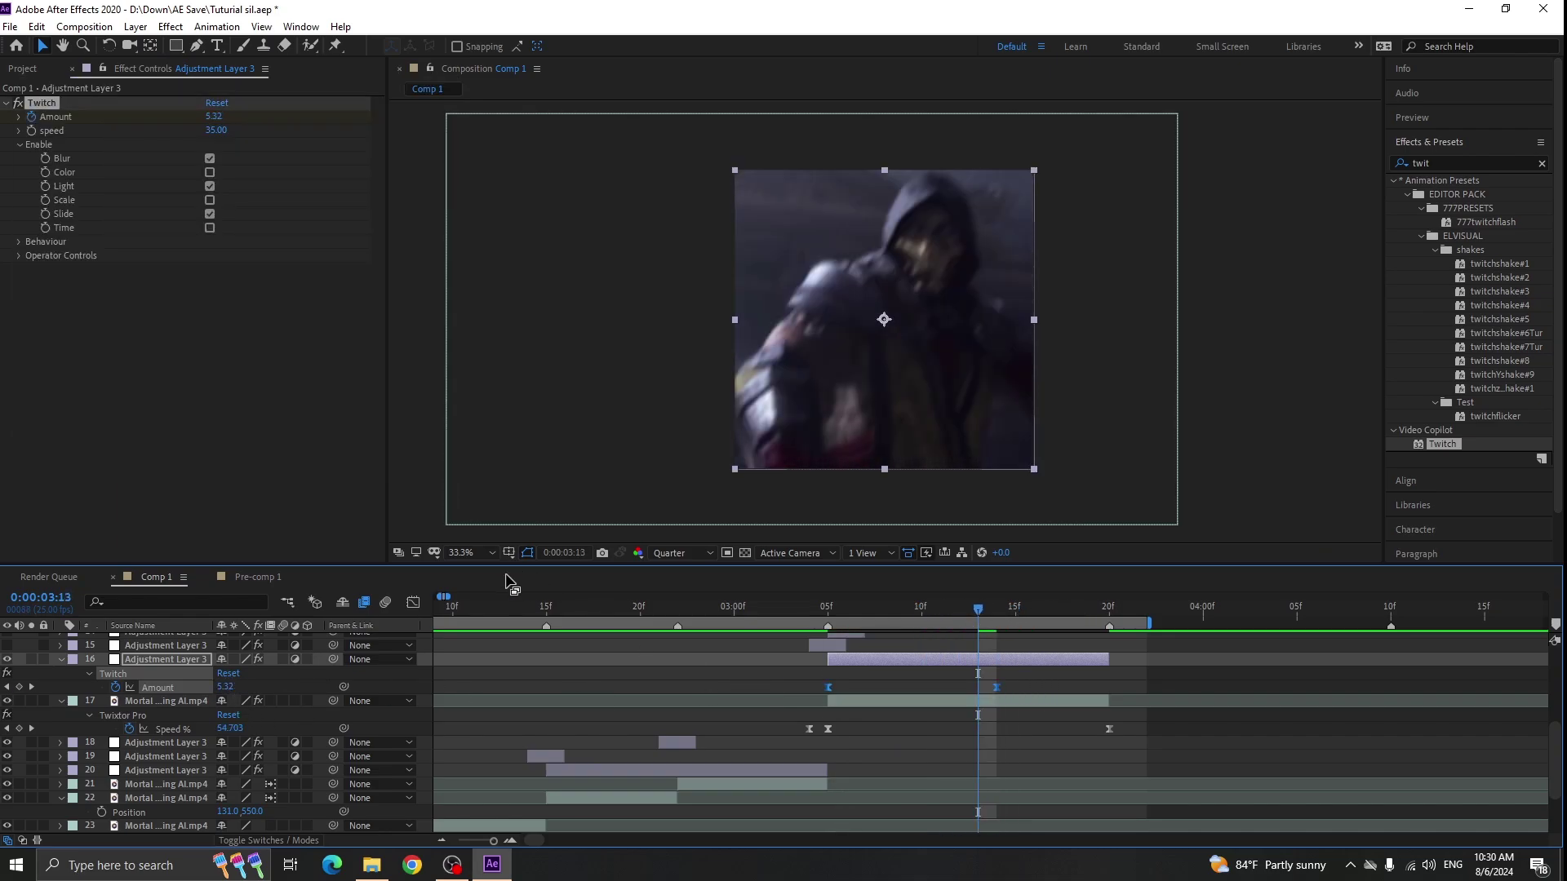
{"action": "left_click", "coordinate": [413, 602]}
{"action": "left_click_drag", "start_coordinate": [790, 727], "coordinate": [963, 605]}
{"action": "left_click_drag", "start_coordinate": [884, 647], "coordinate": [816, 752]}
{"action": "left_click_drag", "start_coordinate": [940, 796], "coordinate": [857, 796]}
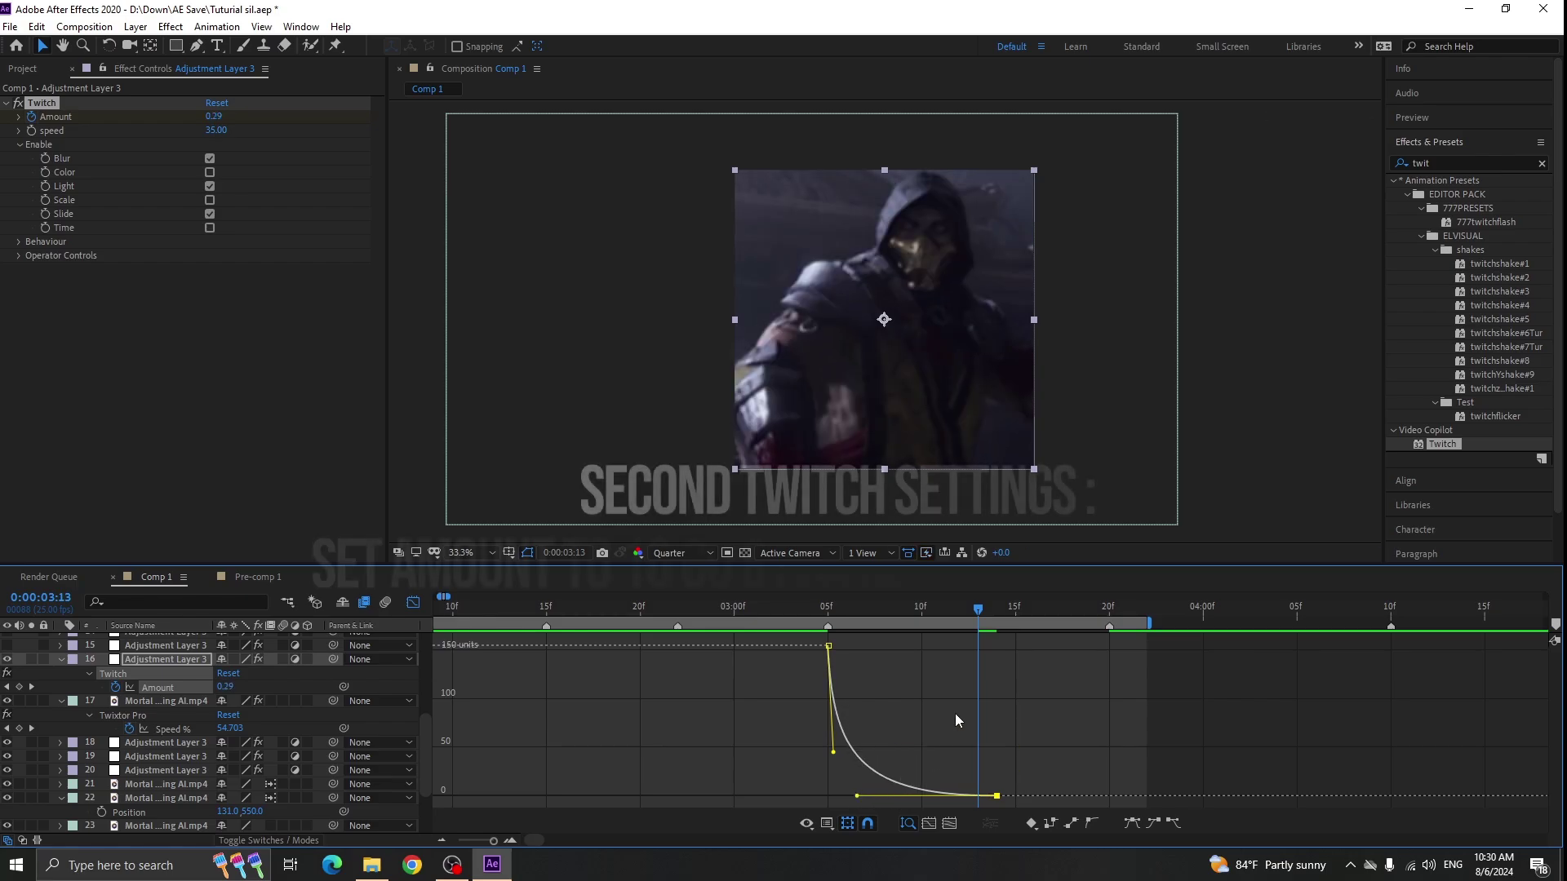
{"action": "left_click_drag", "start_coordinate": [947, 613], "coordinate": [1015, 650]}
{"action": "left_click", "coordinate": [413, 602]}
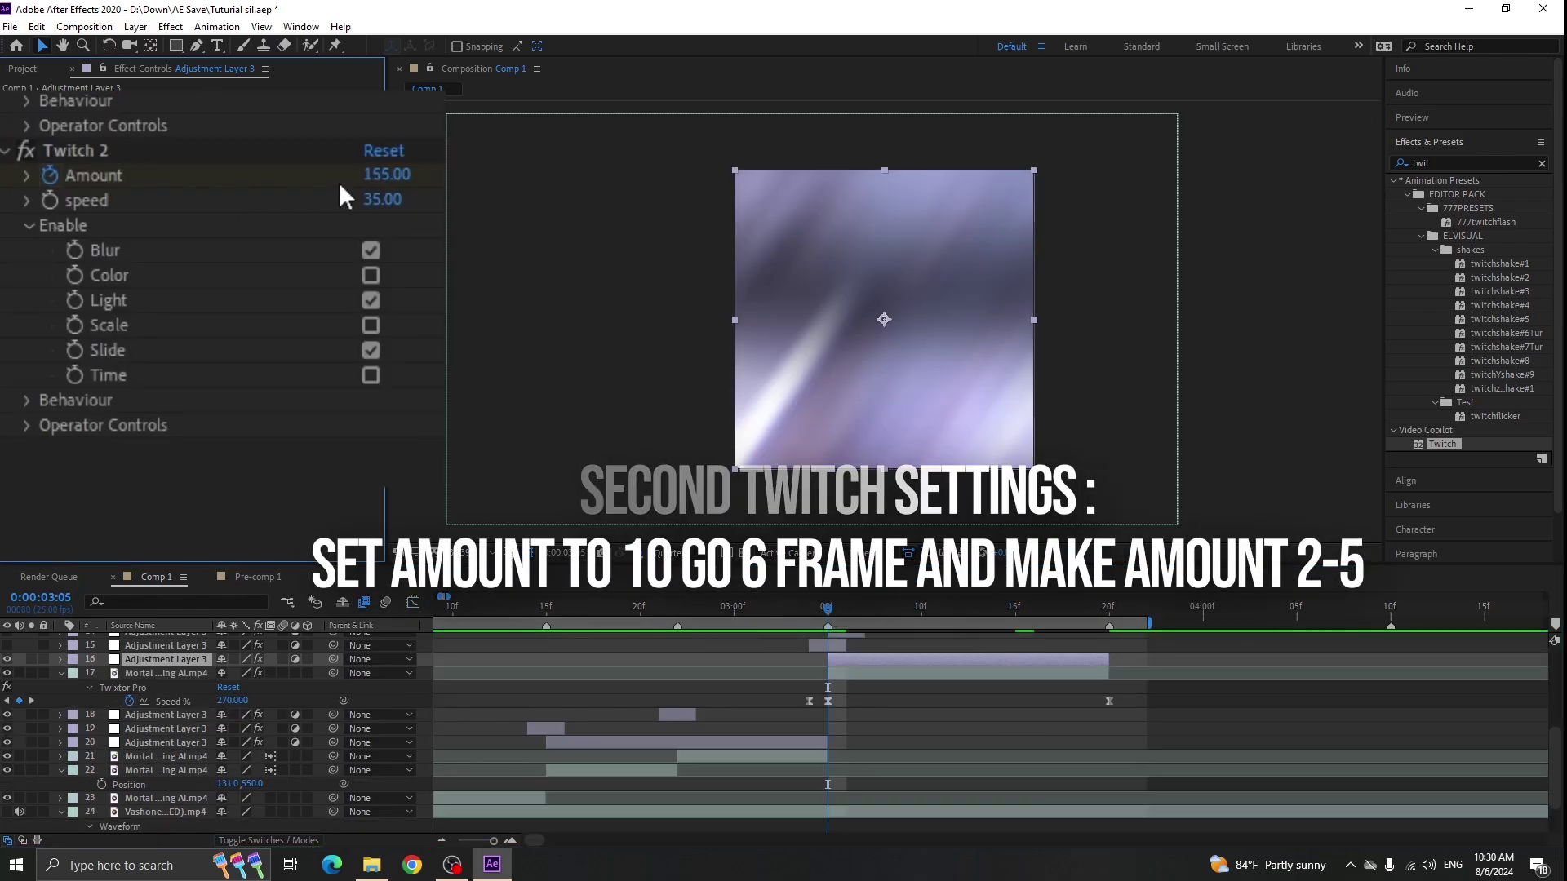
- Duplicate the Twitch effect and set the copy's Amount to 10 at 0:00:03:05 and its speed to 25
{"action": "left_click", "coordinate": [387, 174]}
{"action": "type", "text": "10"}
{"action": "left_click", "coordinate": [383, 200]}
{"action": "type", "text": "25"}
{"action": "left_click", "coordinate": [392, 448]}
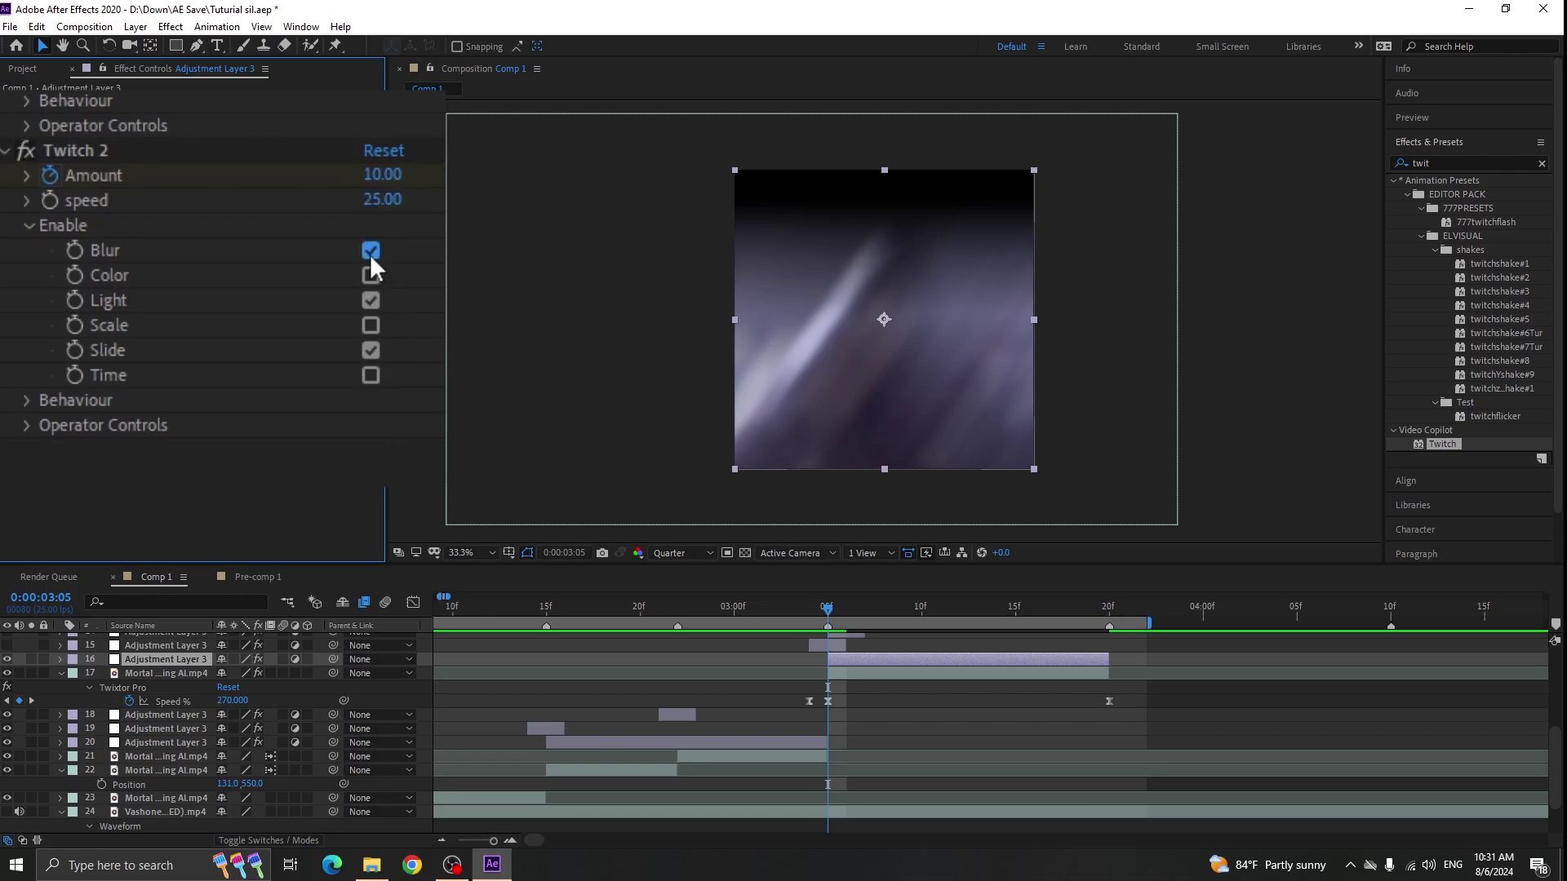
- Set Twitch 2's Amount to 2 at its 0:00:03:14 keyframe
{"action": "key", "text": "u"}
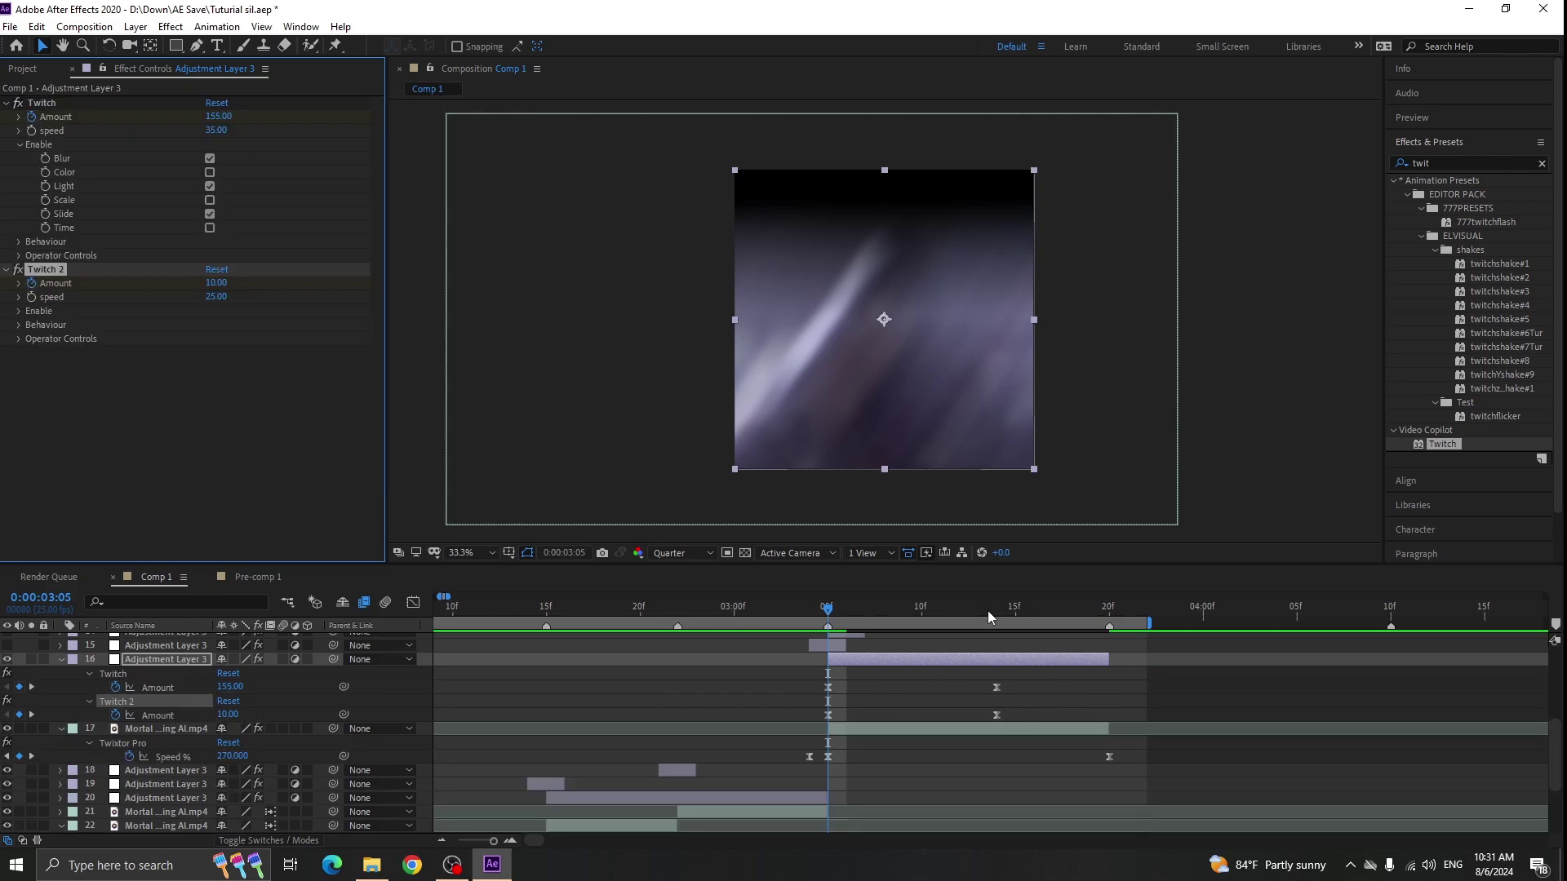
{"action": "left_click", "coordinate": [996, 609]}
{"action": "left_click_drag", "start_coordinate": [1015, 618], "coordinate": [1091, 618]}
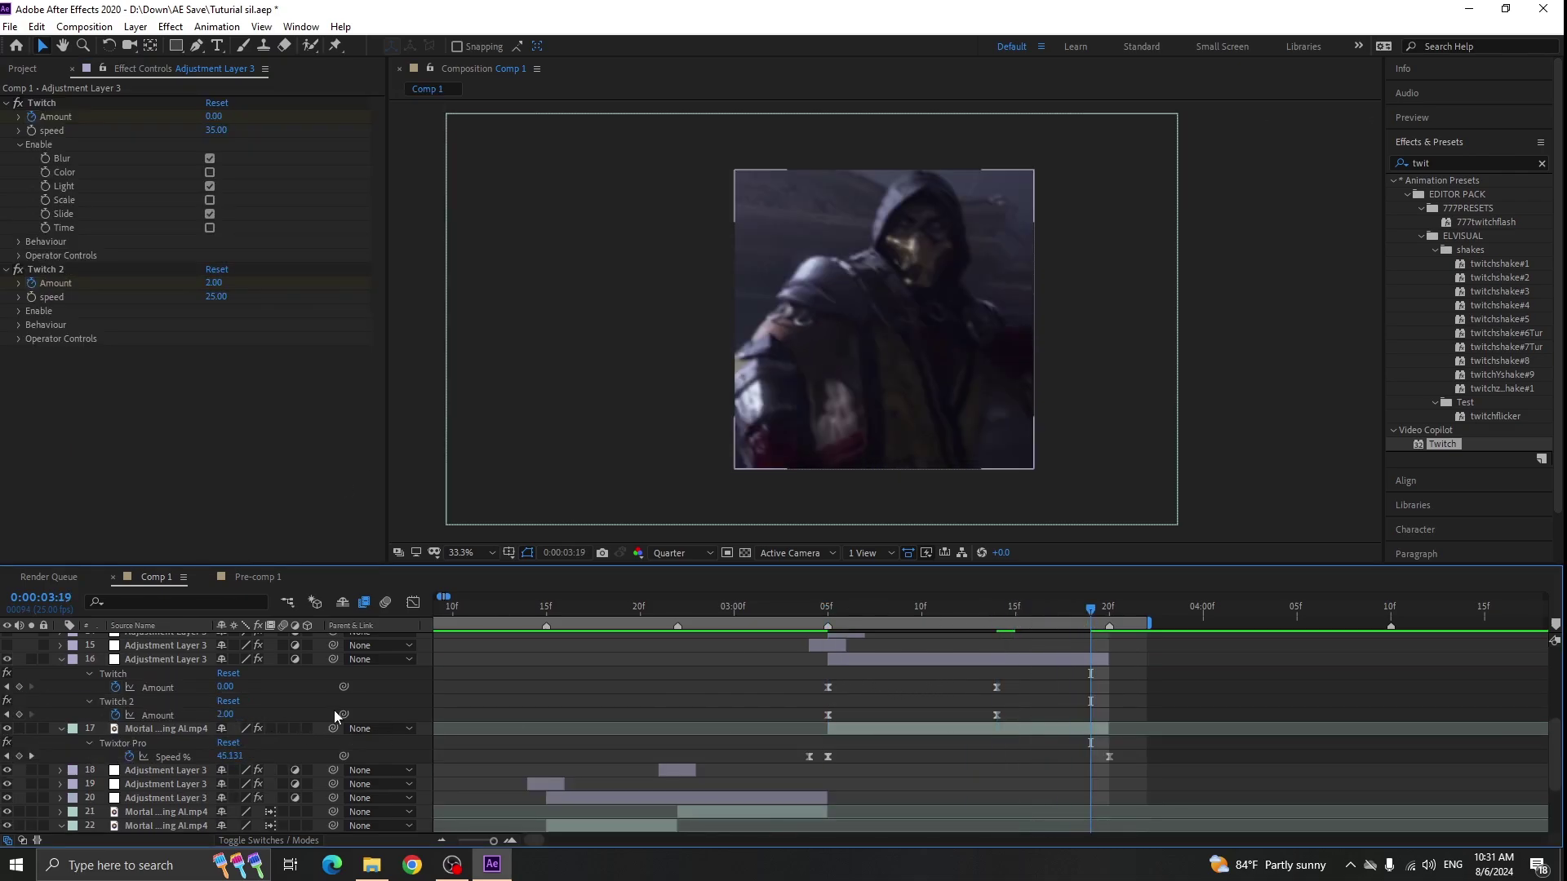
- Apply S_Flicker to the Twitch adjustment layer and start keyframing its Amplitude at 0:00:03:05
{"action": "key", "text": "j"}
{"action": "left_click", "coordinate": [931, 661]}
{"action": "key", "text": "u"}
{"action": "mouse_move", "coordinate": [835, 616]}
{"action": "left_mouse_down"}
{"action": "mouse_move", "coordinate": [717, 615]}
{"action": "mouse_move", "coordinate": [934, 641]}
{"action": "mouse_move", "coordinate": [829, 629]}
{"action": "left_mouse_up"}
{"action": "key", "text": "space"}
{"action": "left_click", "coordinate": [1448, 163]}
{"action": "type", "text": "flick"}
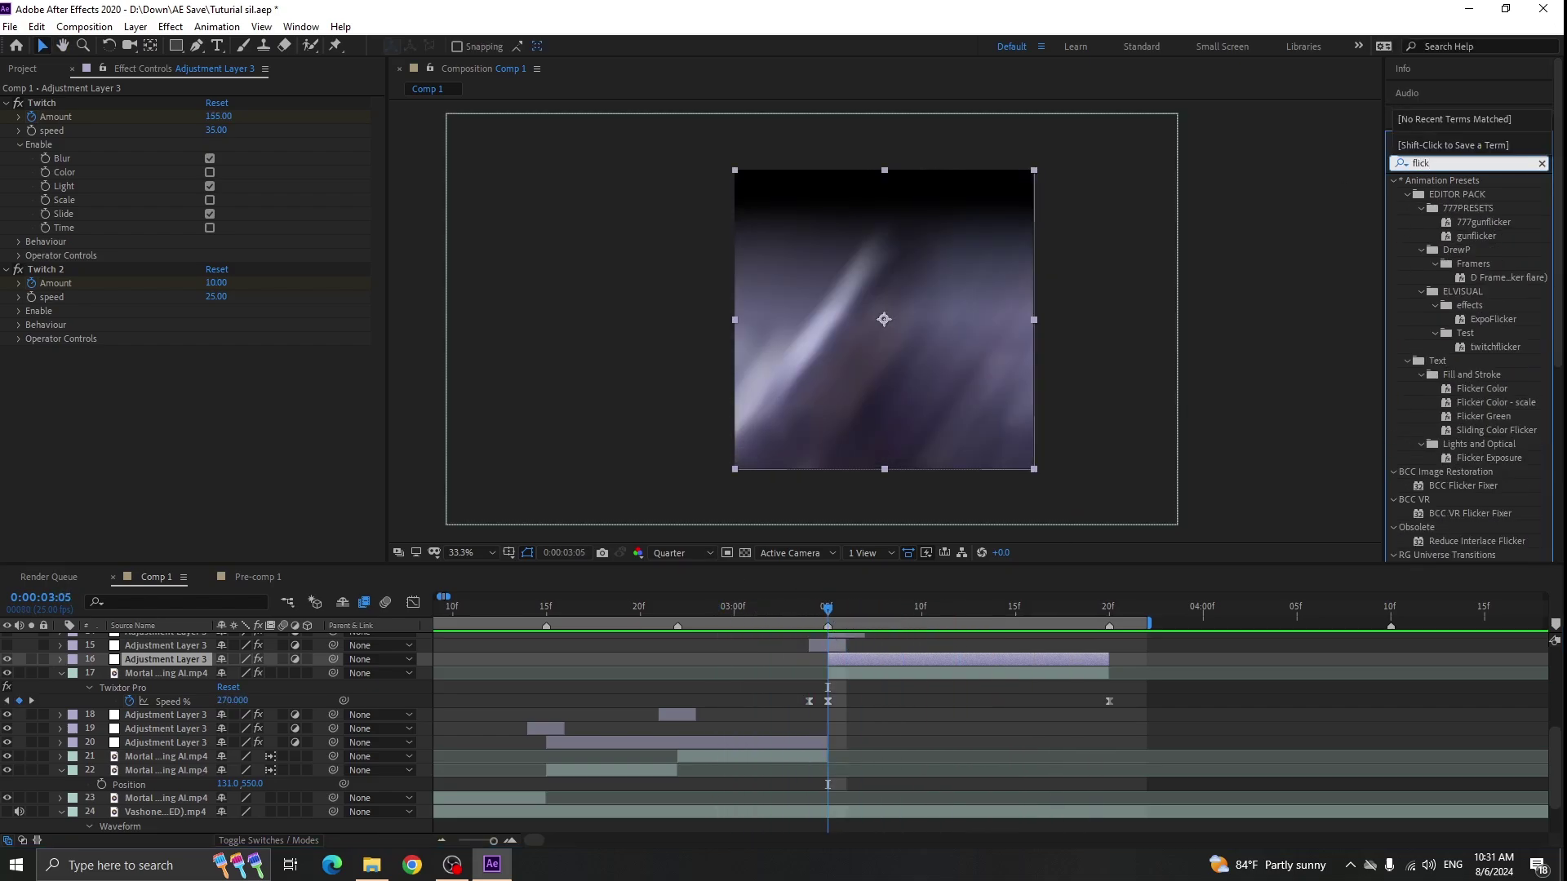
{"action": "scroll", "coordinate": [1487, 343], "scroll_direction": "down", "scroll_amount": 5}
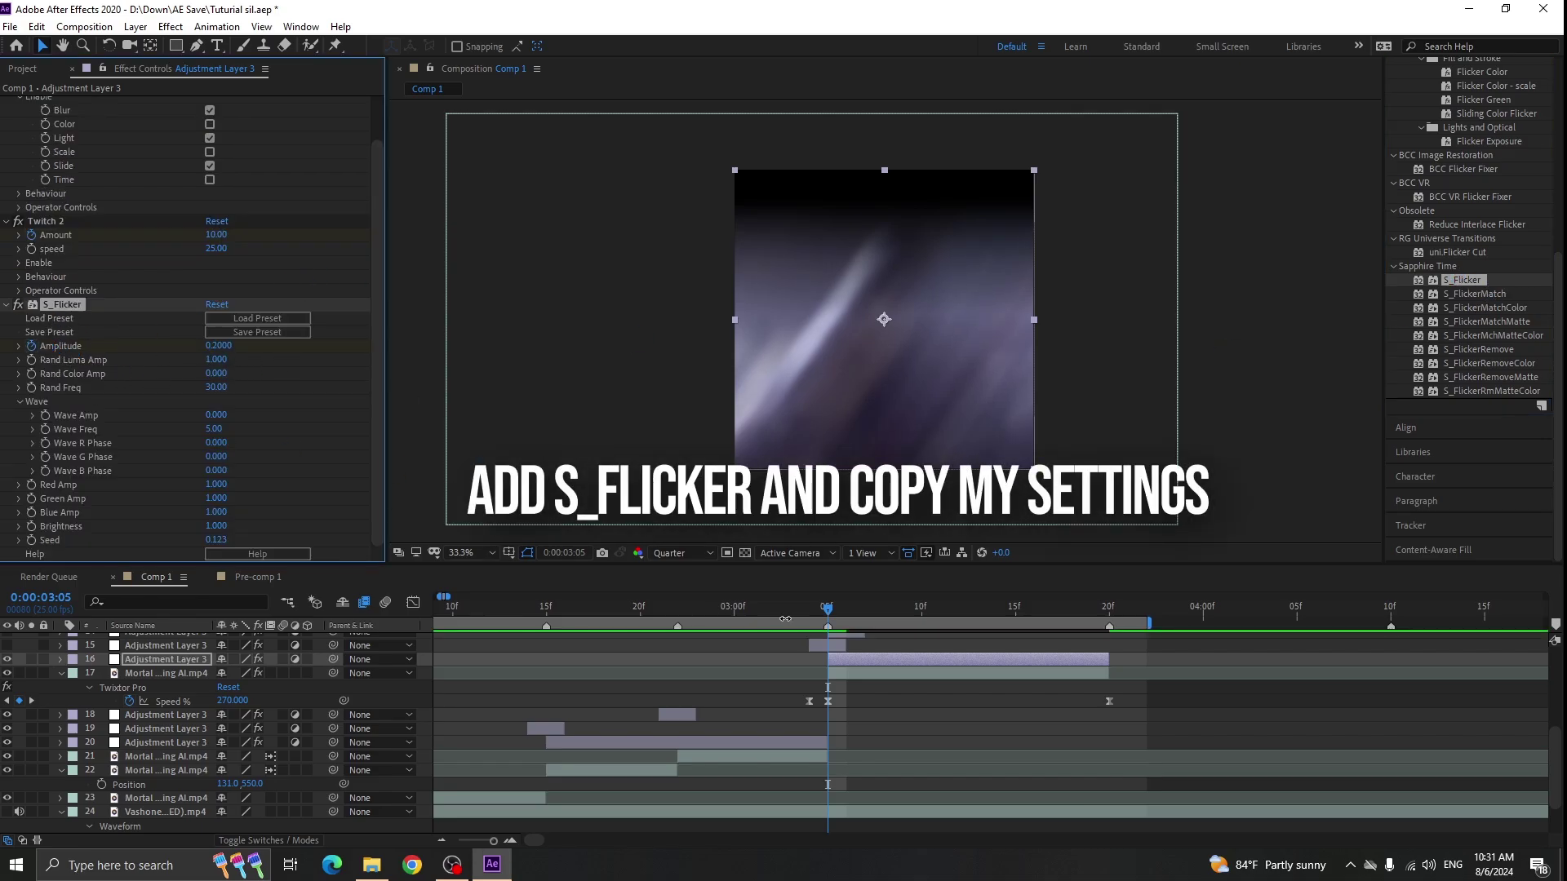
- Keyframe S_Flicker's Amplitude from 0.27 at 0:00:03:05 to 0.2 at 0:00:03:15
{"action": "key", "text": "u"}
{"action": "scroll", "coordinate": [854, 713], "scroll_direction": "down", "scroll_amount": 1}
{"action": "left_click_drag", "start_coordinate": [849, 614], "coordinate": [1016, 637]}
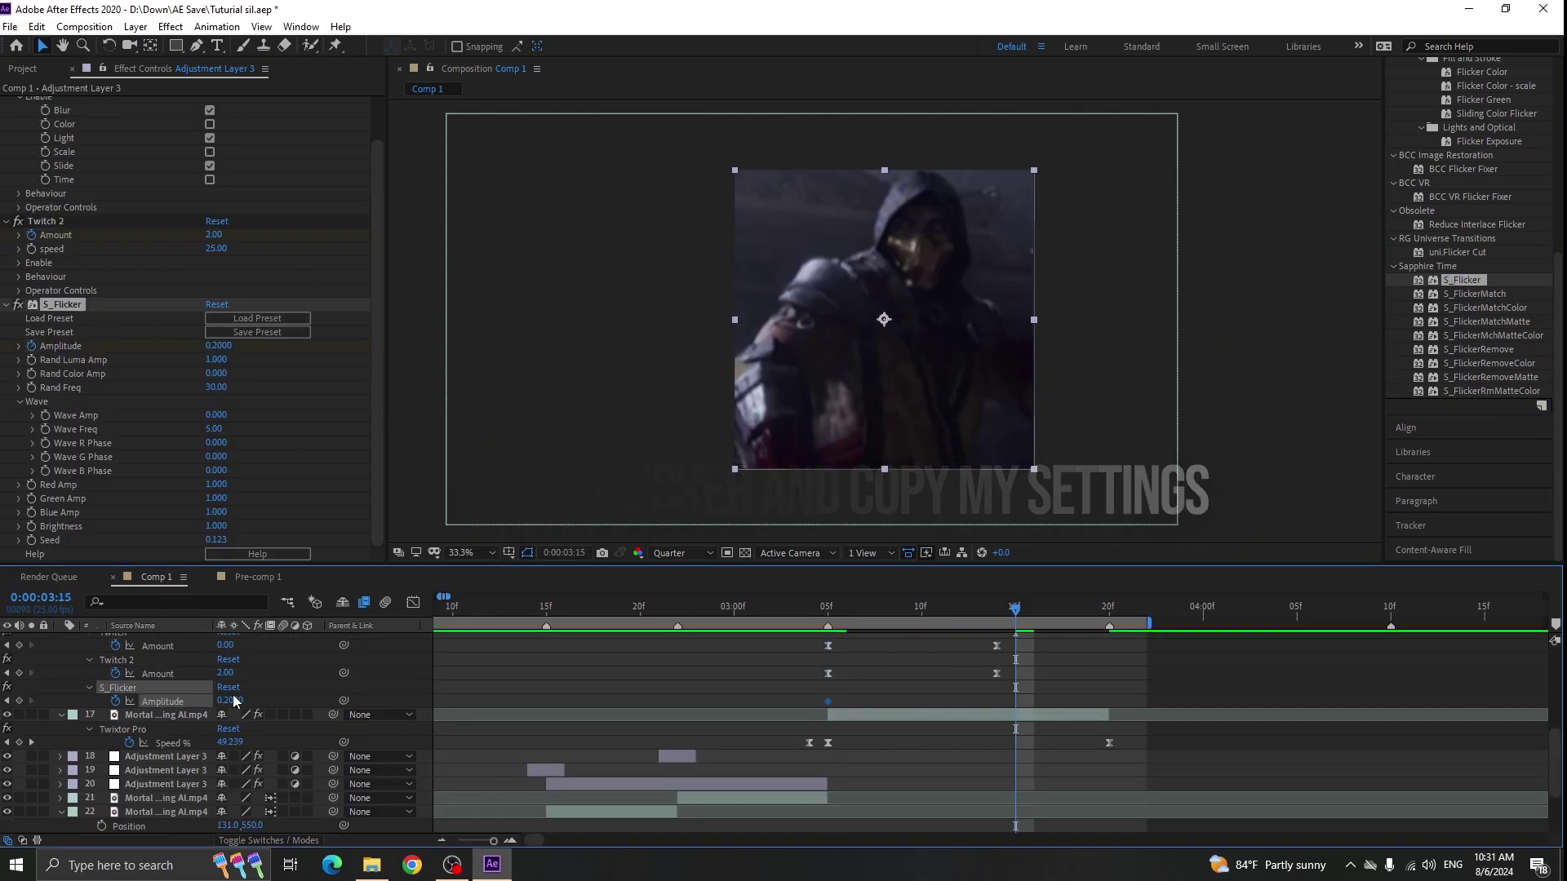
{"action": "left_click", "coordinate": [228, 701]}
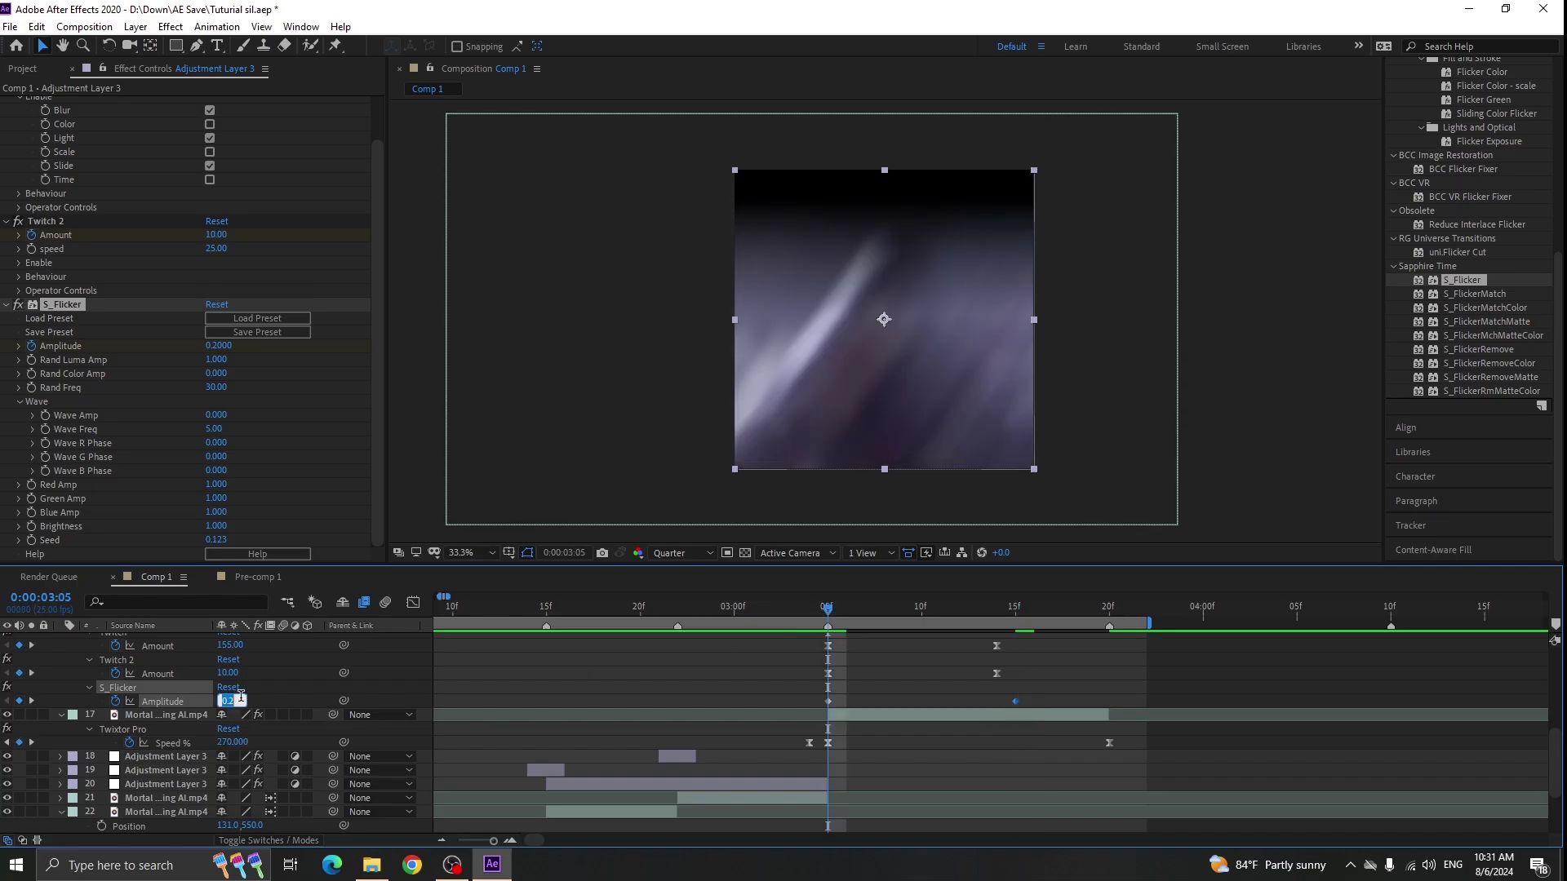
- Ease the S_Flicker Amplitude keyframes and shape their curve to fall steeply at first and level off toward the end
{"action": "left_click", "coordinate": [8, 304]}
{"action": "left_click", "coordinate": [6, 270]}
{"action": "scroll", "coordinate": [952, 680], "scroll_direction": "up", "scroll_amount": 2}
{"action": "left_click_drag", "start_coordinate": [1049, 738], "coordinate": [777, 747]}
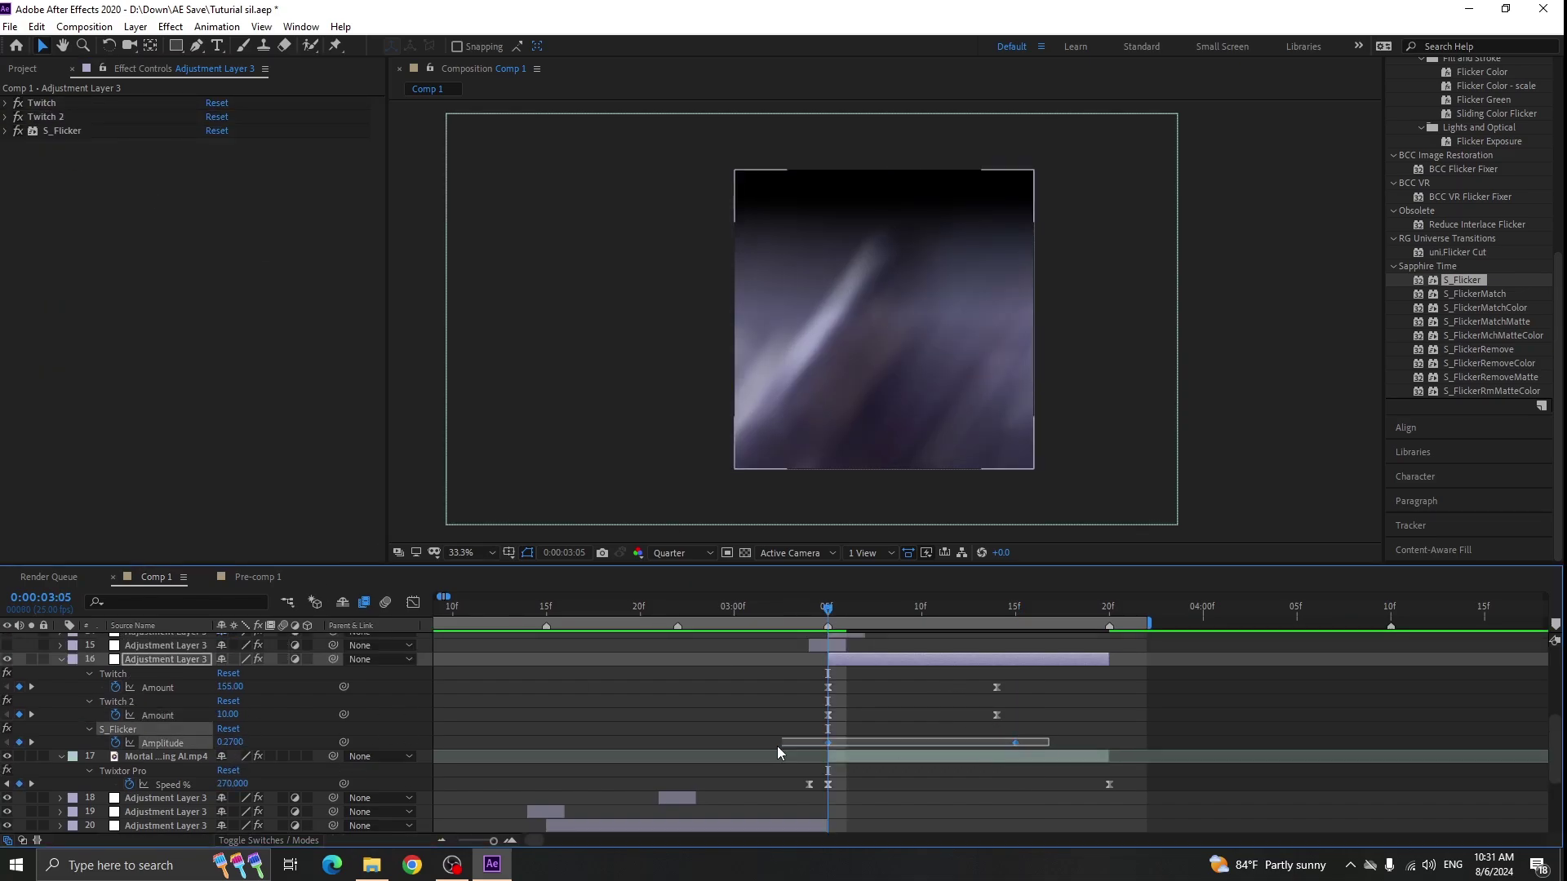
{"action": "key", "text": "shift+F3"}
{"action": "left_click_drag", "start_coordinate": [884, 653], "coordinate": [834, 757]}
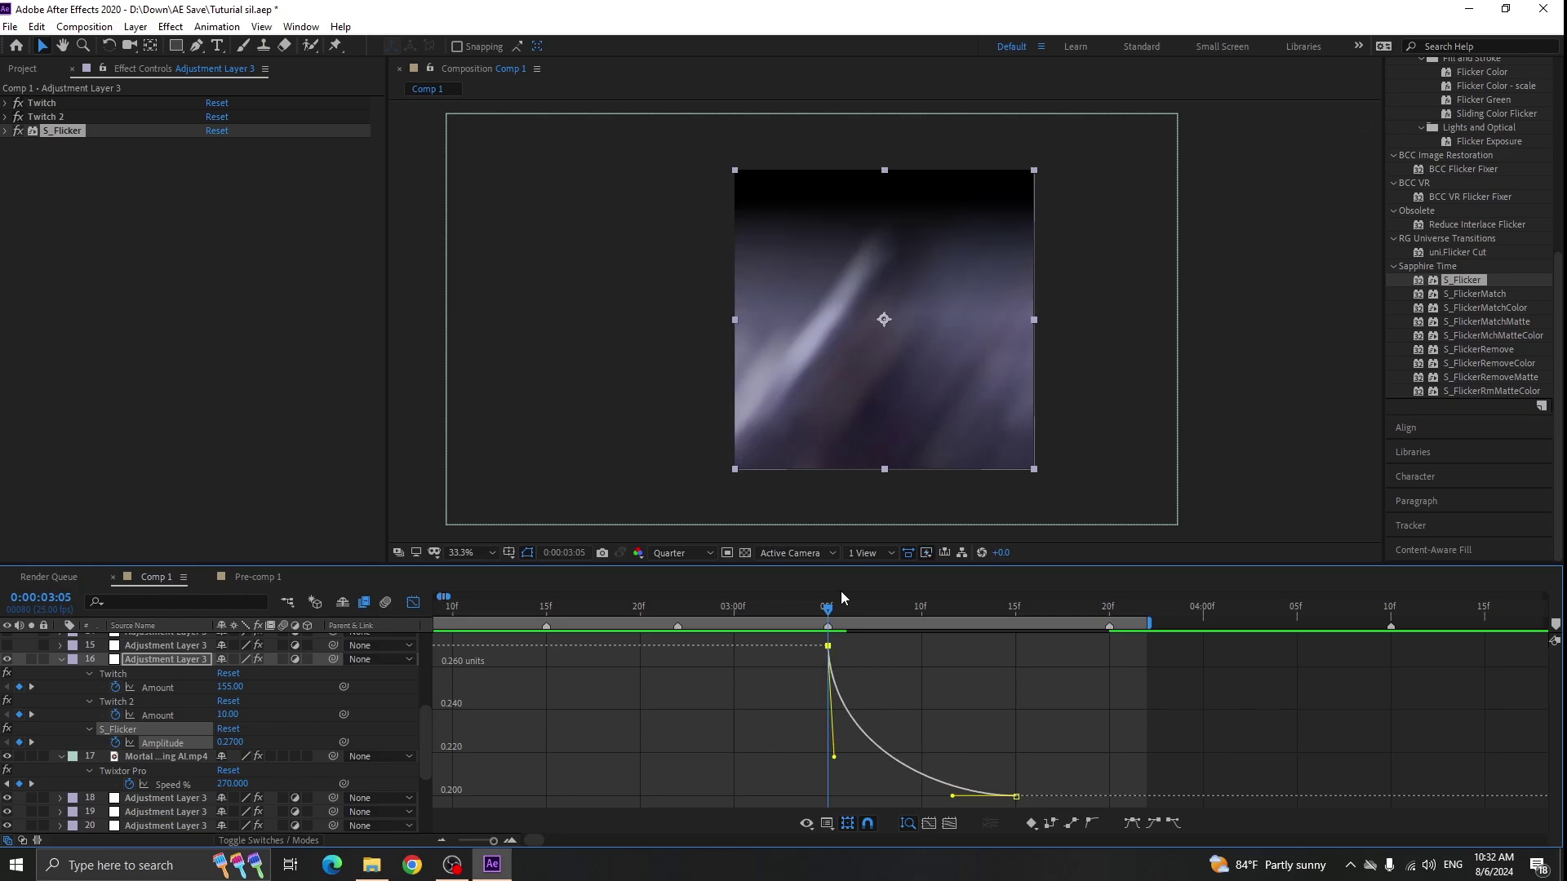
{"action": "left_click", "coordinate": [885, 609]}
{"action": "left_click_drag", "start_coordinate": [953, 796], "coordinate": [895, 796]}
{"action": "key", "text": "shift+F3"}
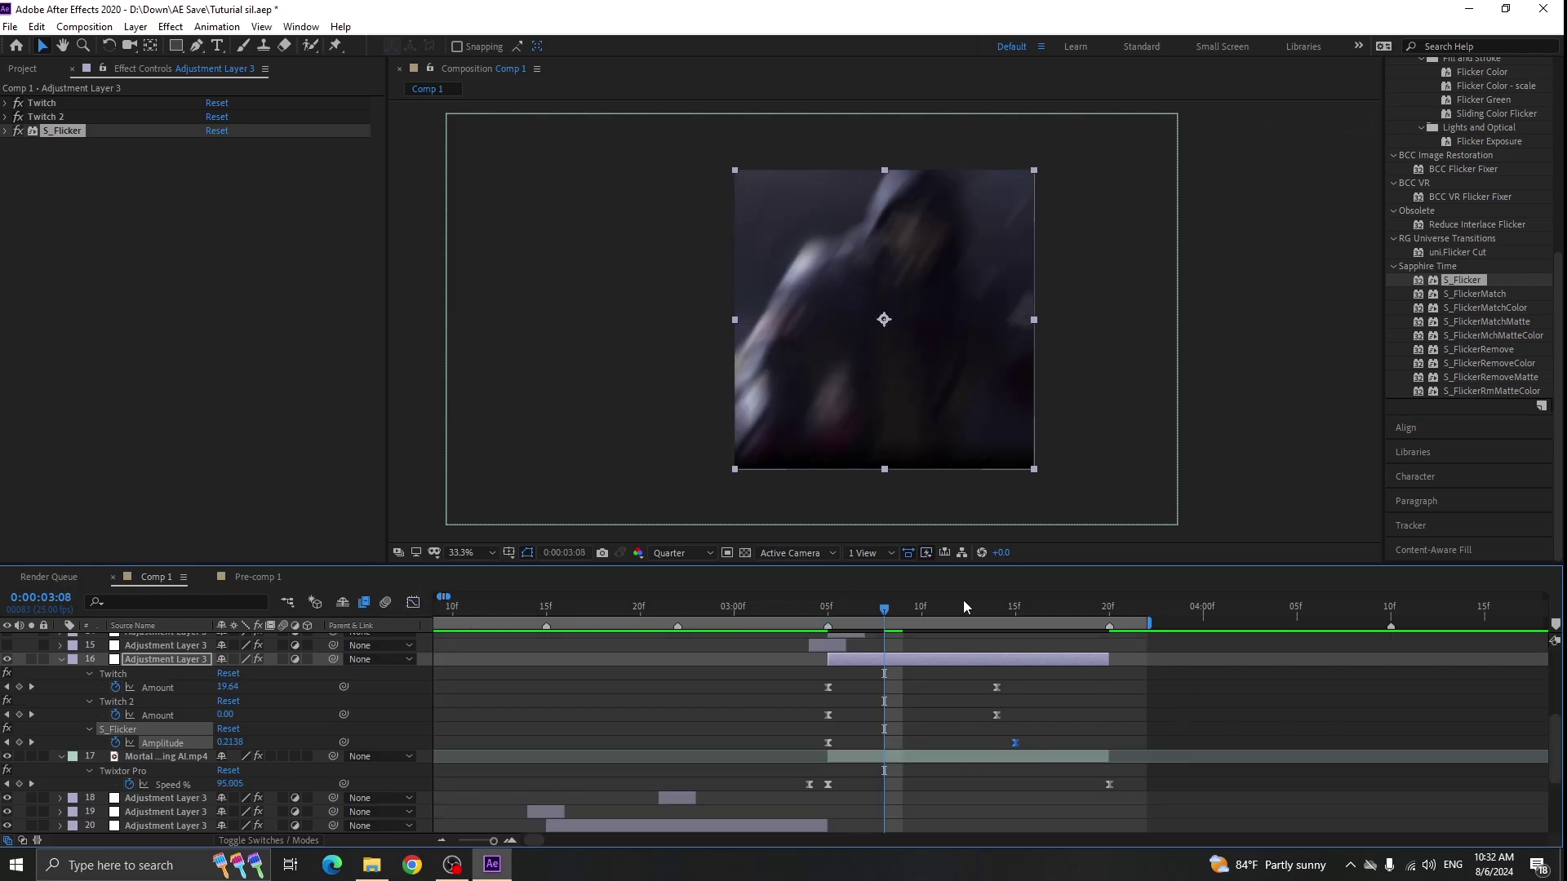
- Apply Motion Tile to the Twitch adjustment layer, placing it above the Twitch and S_Flicker effects
{"action": "left_click", "coordinate": [845, 608]}
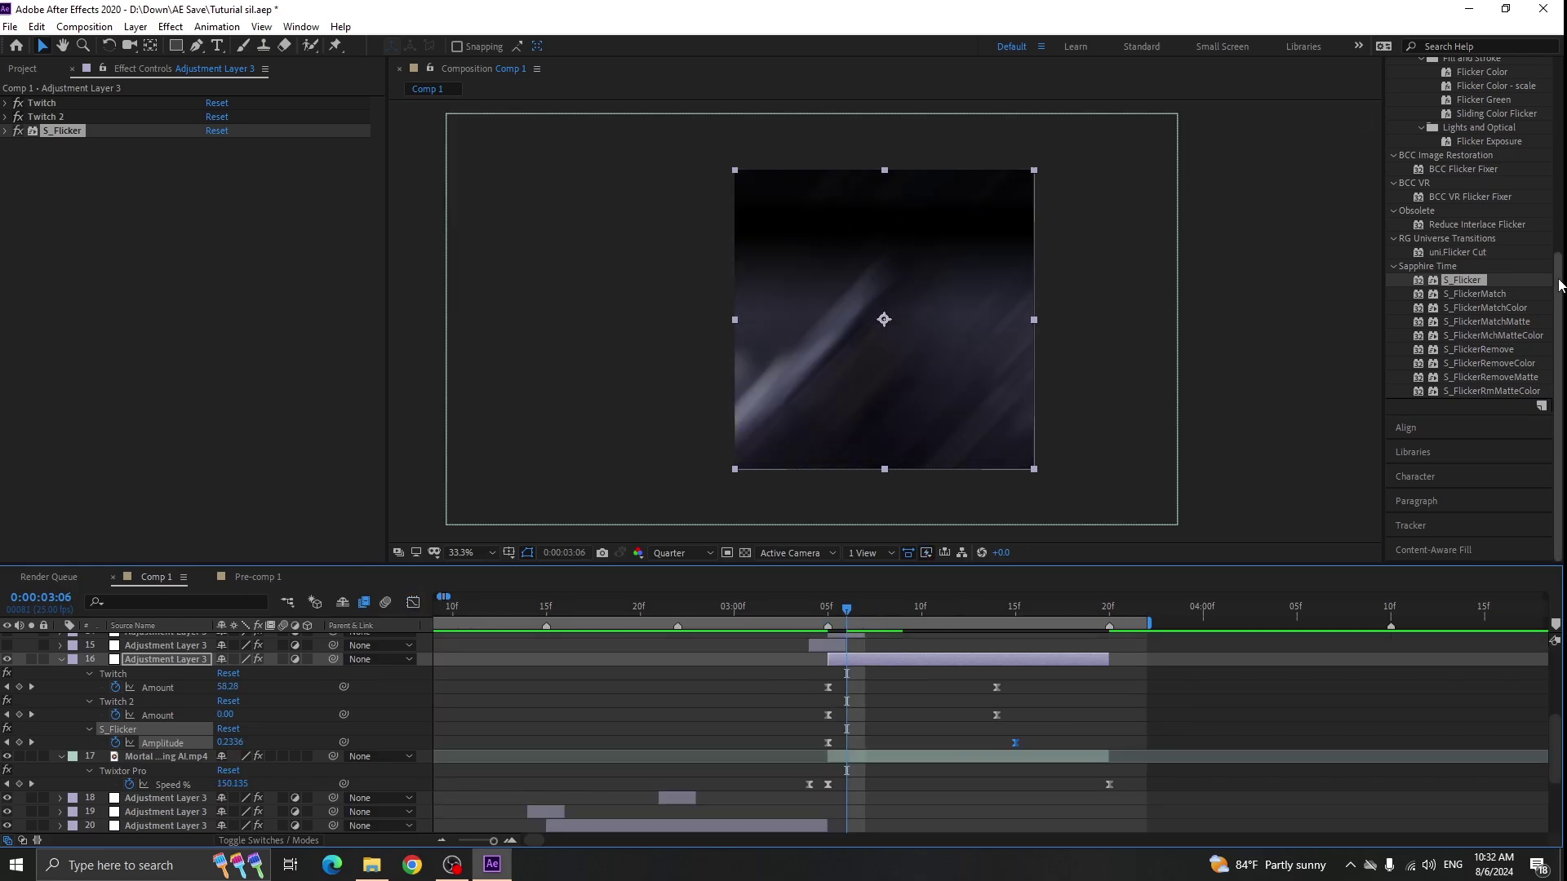
{"action": "scroll", "coordinate": [1557, 284], "scroll_direction": "up", "scroll_amount": 5}
{"action": "left_click", "coordinate": [1459, 163]}
{"action": "key", "text": "BackSpace"}
{"action": "type", "text": "motion t"}
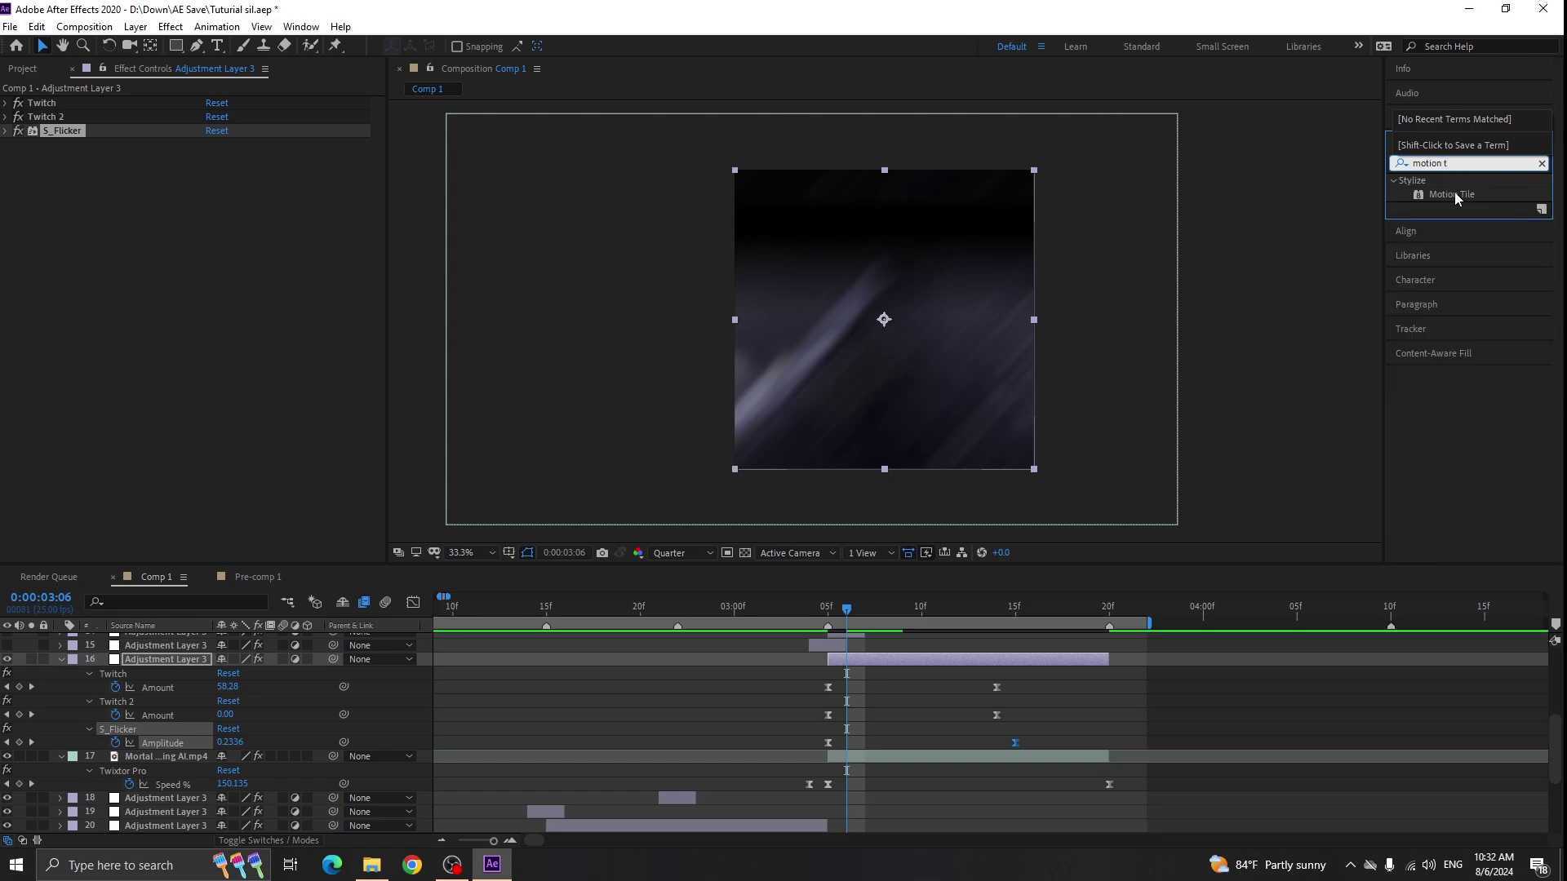
{"action": "double_click", "coordinate": [1453, 194]}
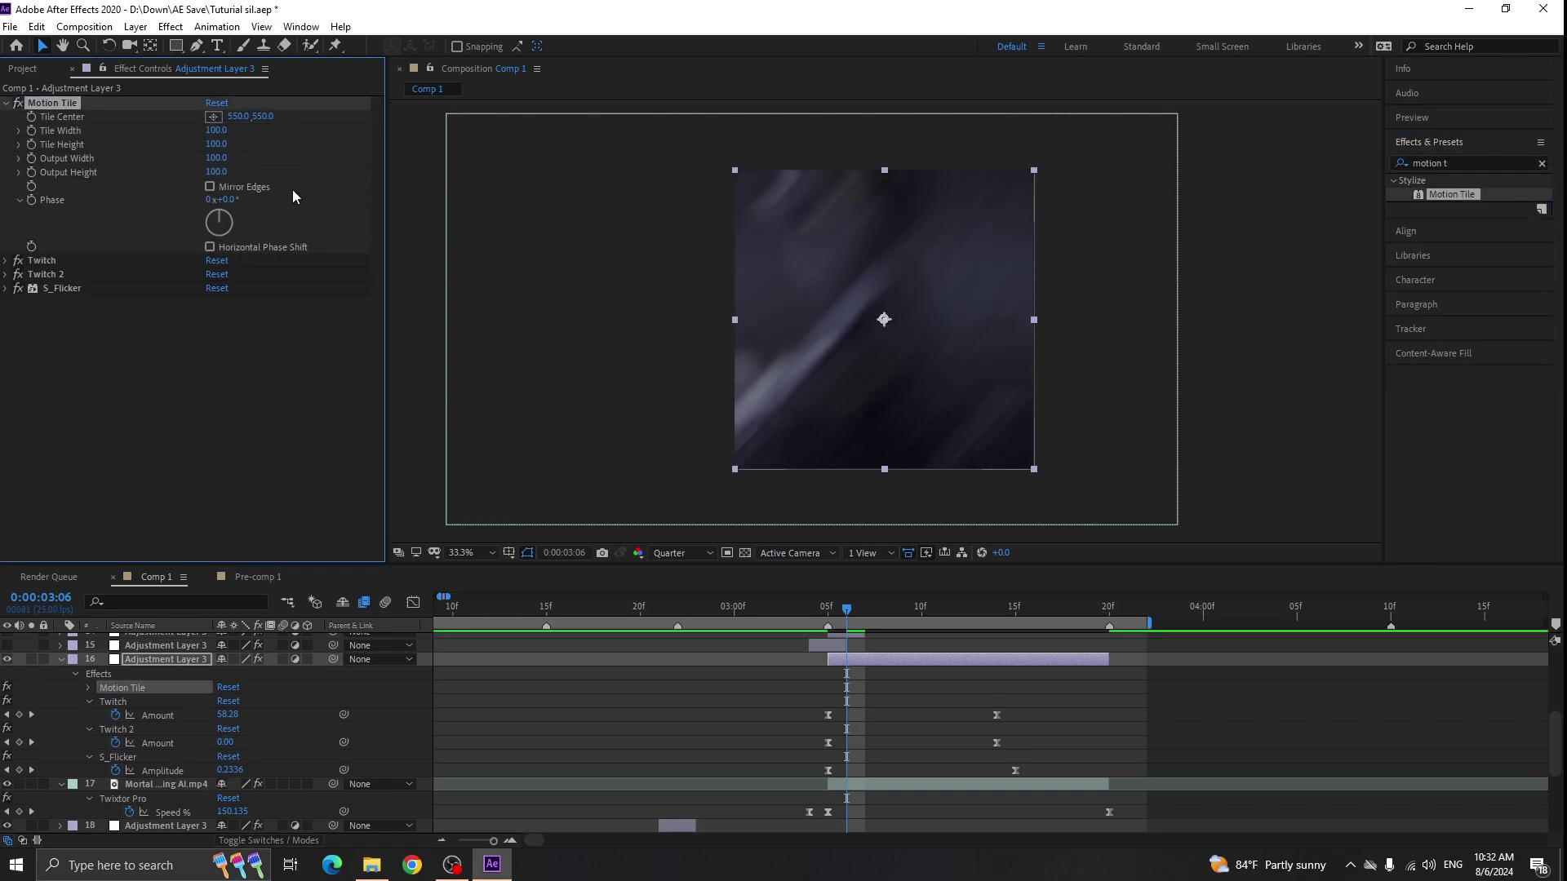
{"action": "left_click_drag", "start_coordinate": [947, 616], "coordinate": [978, 615]}
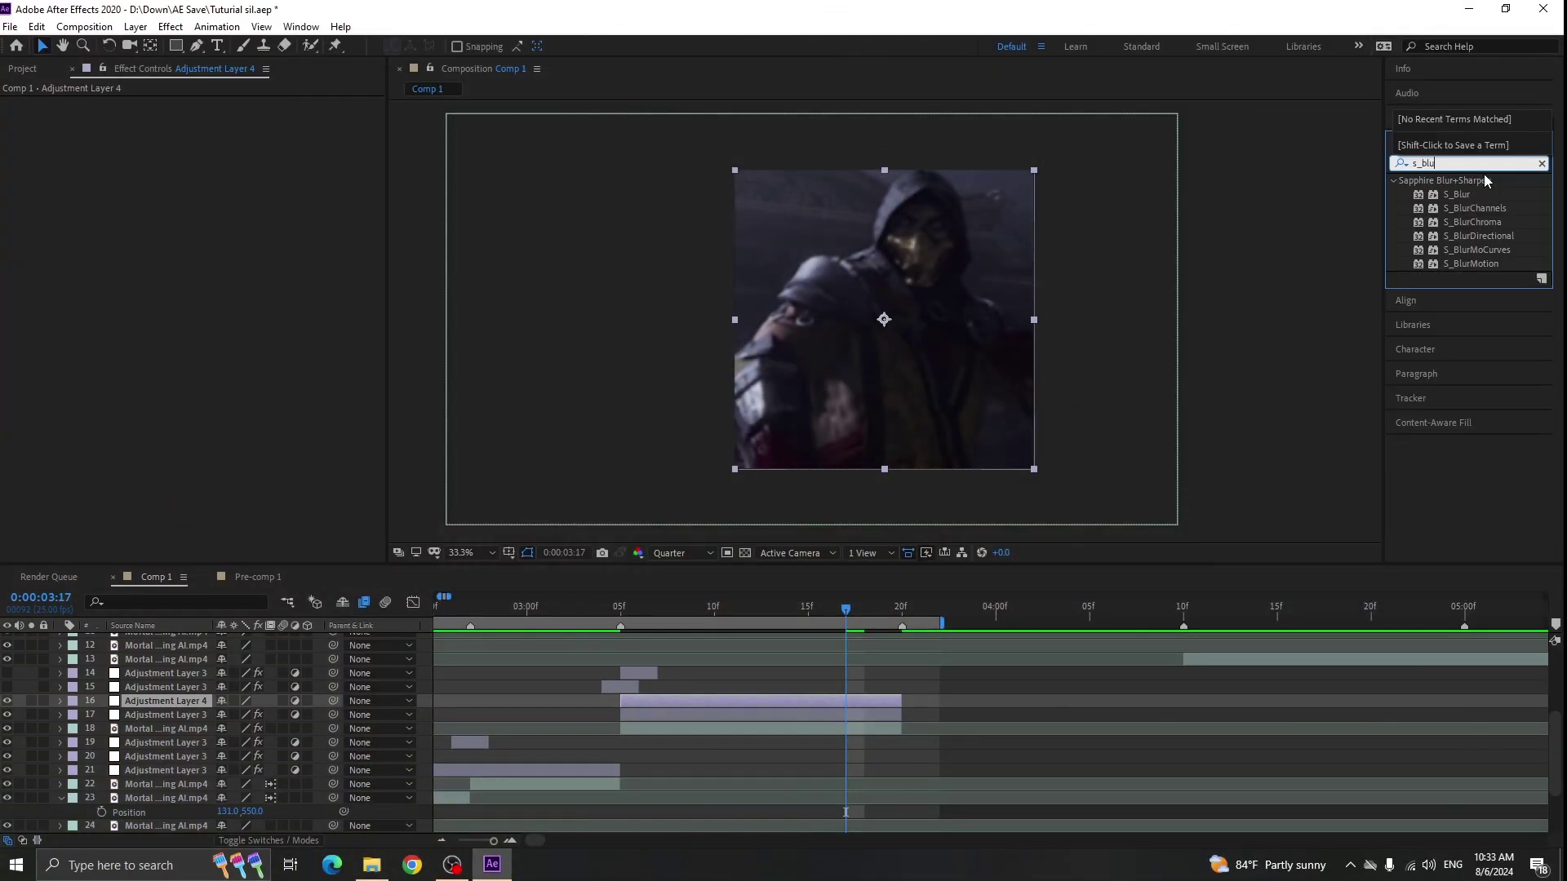
- Apply S_BlurMoCurves to Adjustment Layer 4 and keyframe its Z Dist at 1 at 0:00:03:05
{"action": "type", "text": "mo"}
{"action": "left_click_drag", "start_coordinate": [1495, 195], "coordinate": [161, 321]}
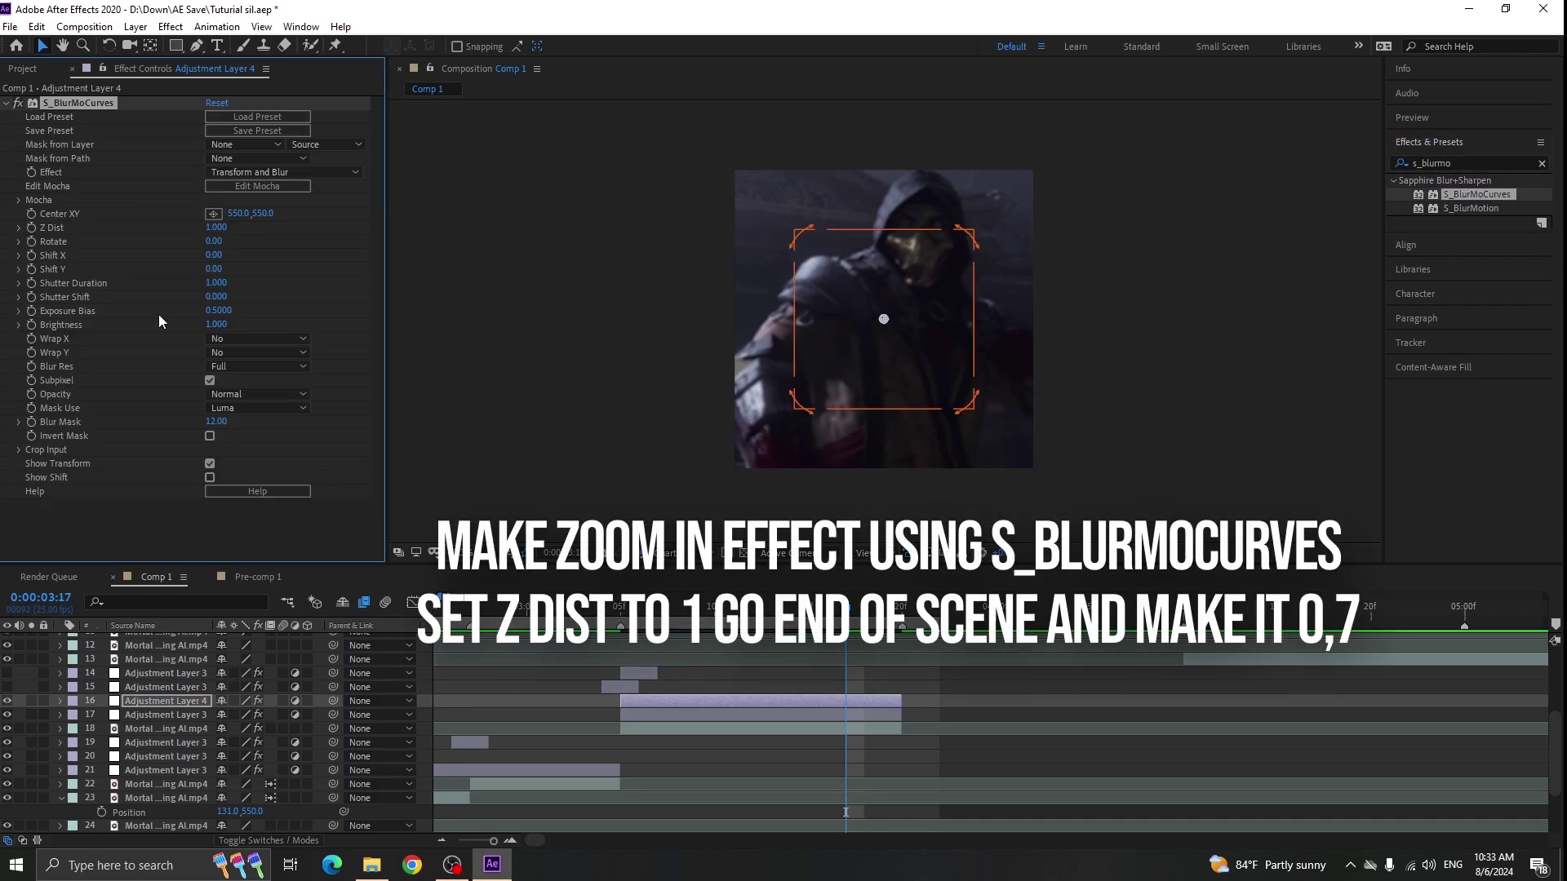
{"action": "left_click", "coordinate": [619, 618]}
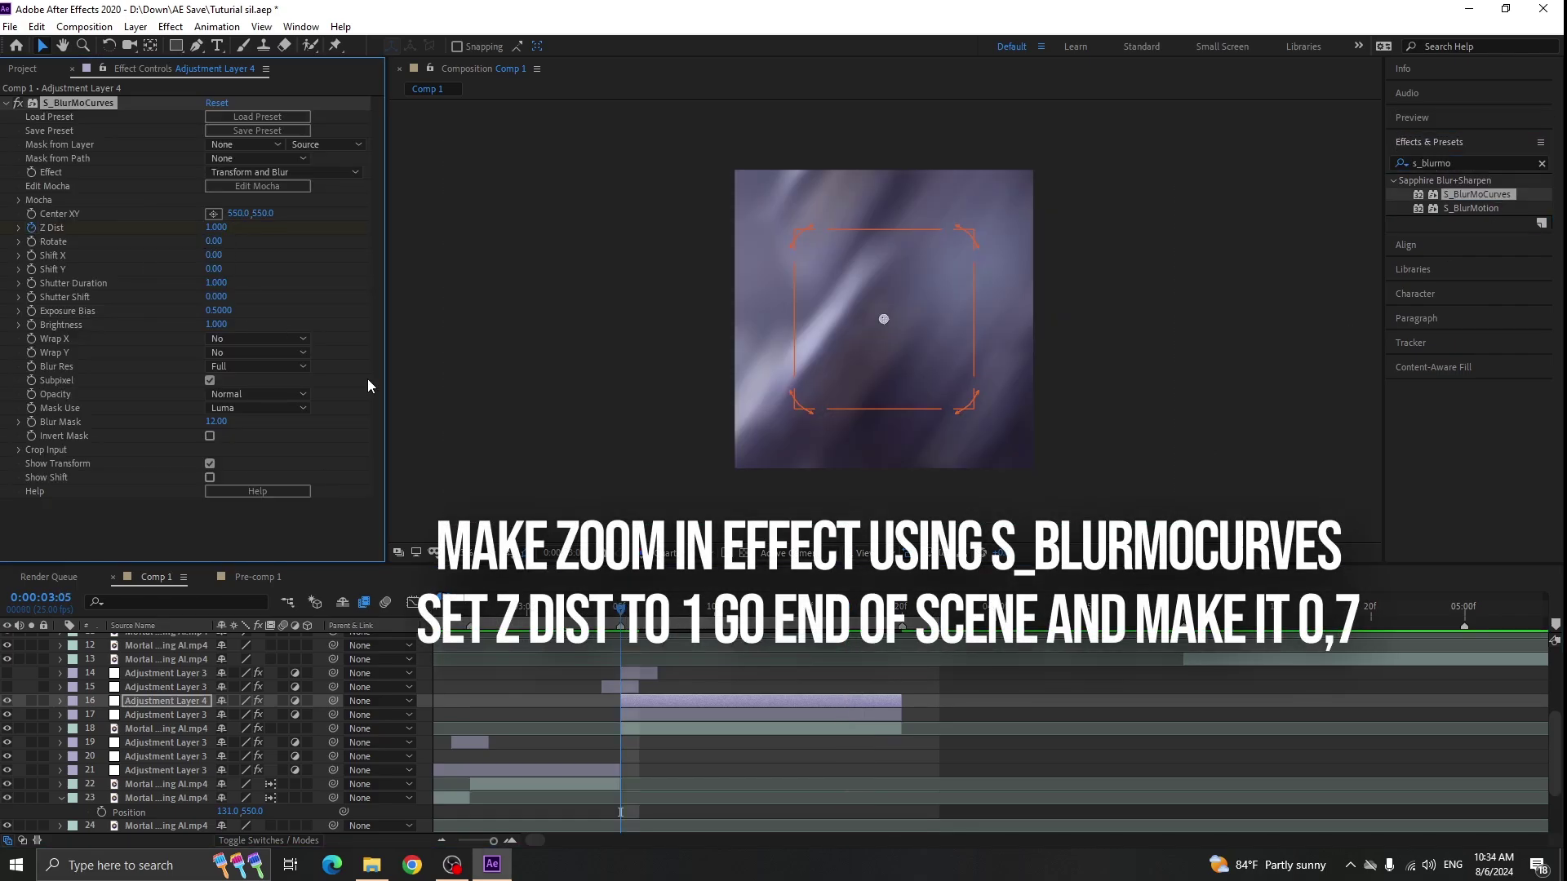
- Keyframe S_BlurMoCurves' Z Dist at 0.7 at the end of the scene, 0:00:03:20
{"action": "key", "text": "u"}
{"action": "left_click_drag", "start_coordinate": [849, 612], "coordinate": [884, 612]}
{"action": "left_click_drag", "start_coordinate": [226, 230], "coordinate": [223, 227]}
{"action": "key", "text": "Return"}
{"action": "left_click_drag", "start_coordinate": [883, 730], "coordinate": [901, 731]}
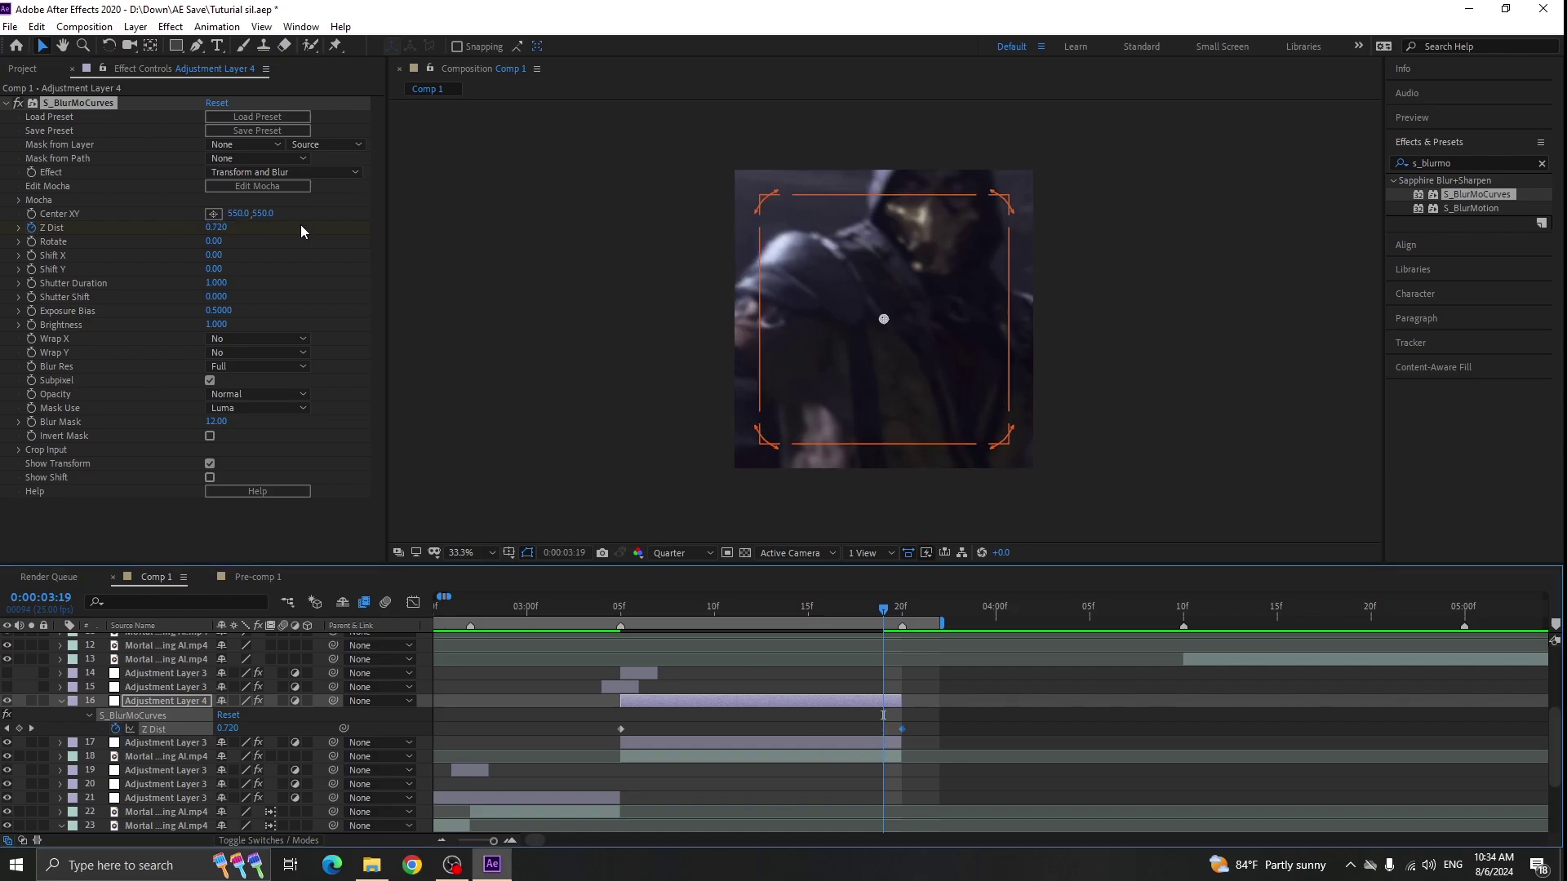
- Set the S_BlurMoCurves Center XY to 648, 0 to aim the zoom at the character's head
{"action": "left_click", "coordinate": [265, 213]}
{"action": "type", "text": "0"}
{"action": "left_click", "coordinate": [318, 257]}
{"action": "left_click_drag", "start_coordinate": [243, 214], "coordinate": [307, 236]}
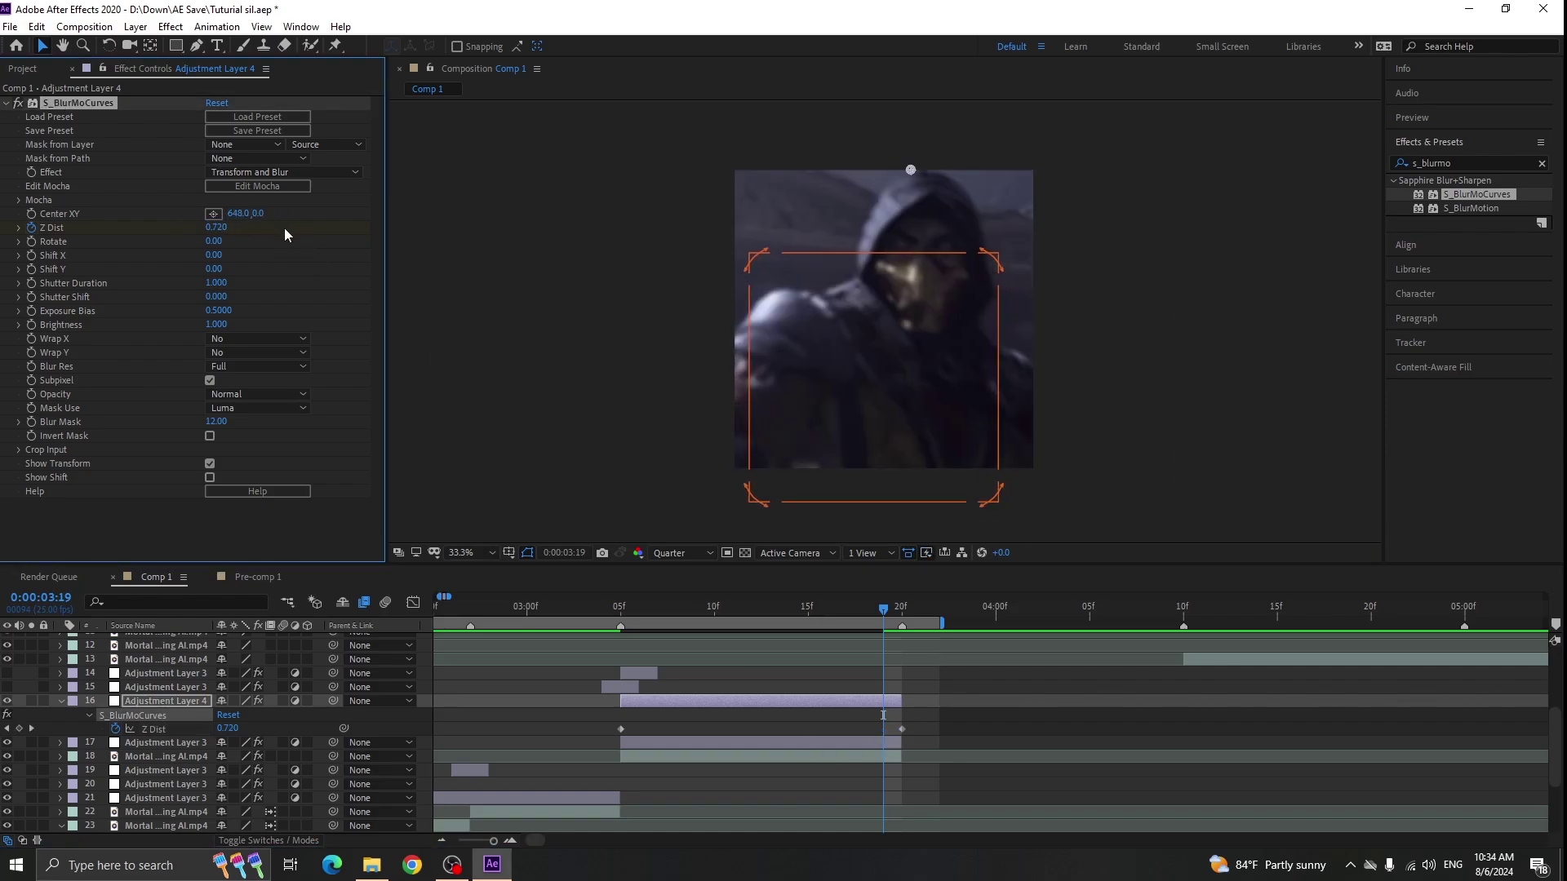
- Ease the Z Dist keyframes and shape their curve to be steep at both ends and flatter in the middle
{"action": "key", "text": "shift+F3"}
{"action": "left_click", "coordinate": [711, 674]}
{"action": "scroll", "coordinate": [711, 670], "scroll_direction": "down", "scroll_amount": 2}
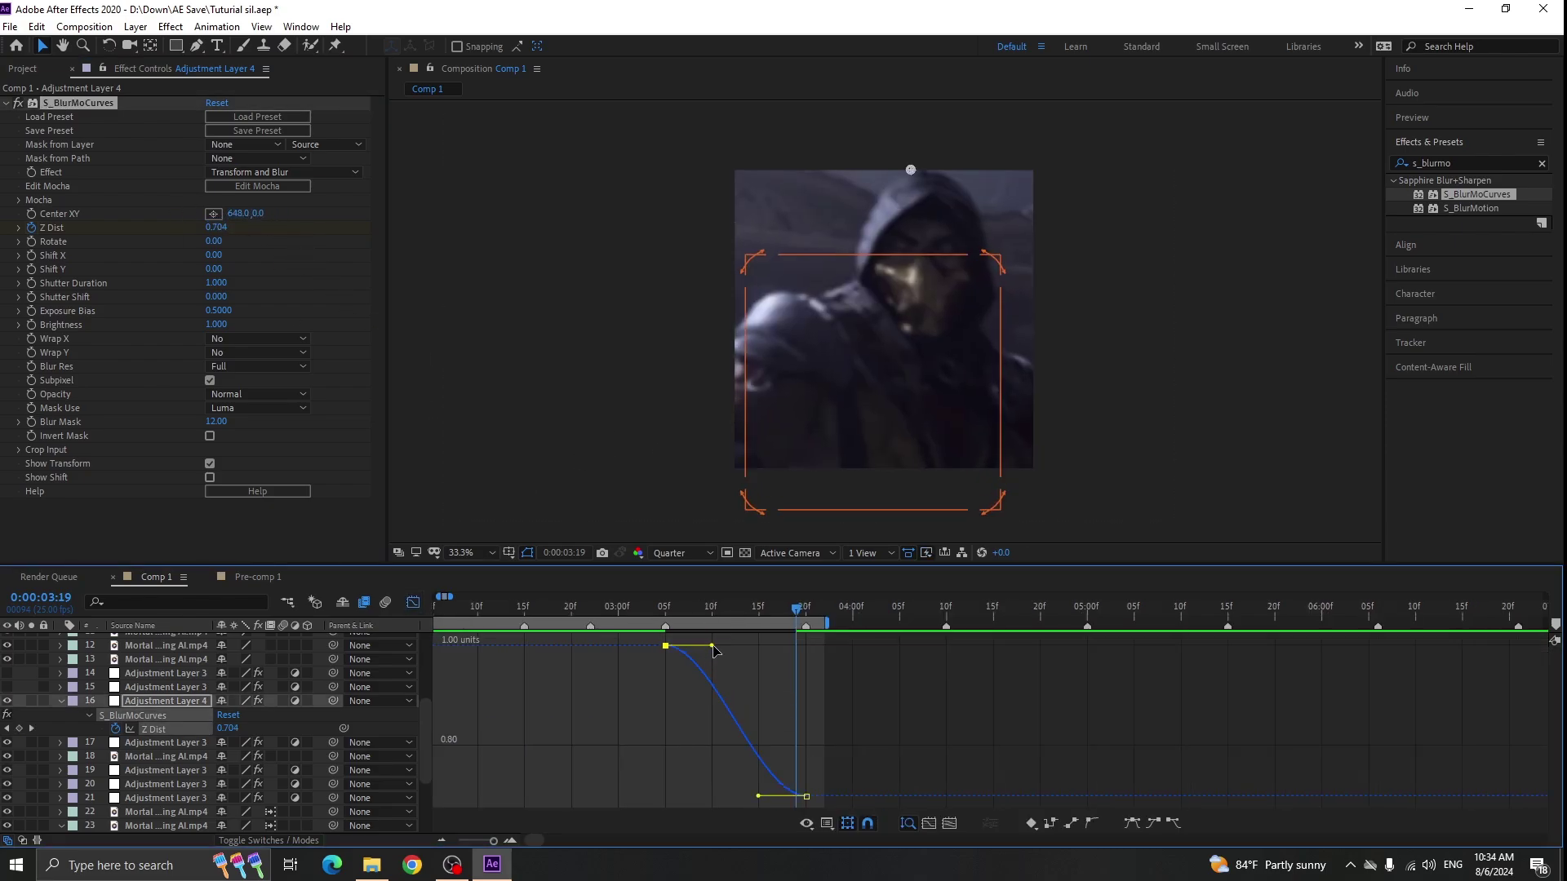
{"action": "left_click_drag", "start_coordinate": [712, 645], "coordinate": [600, 739]}
{"action": "left_click_drag", "start_coordinate": [759, 796], "coordinate": [854, 733]}
- Play back the edit around the zoom-in scene to check the zoom and its transition
{"action": "left_click_drag", "start_coordinate": [797, 608], "coordinate": [648, 609]}
{"action": "key", "text": "space"}
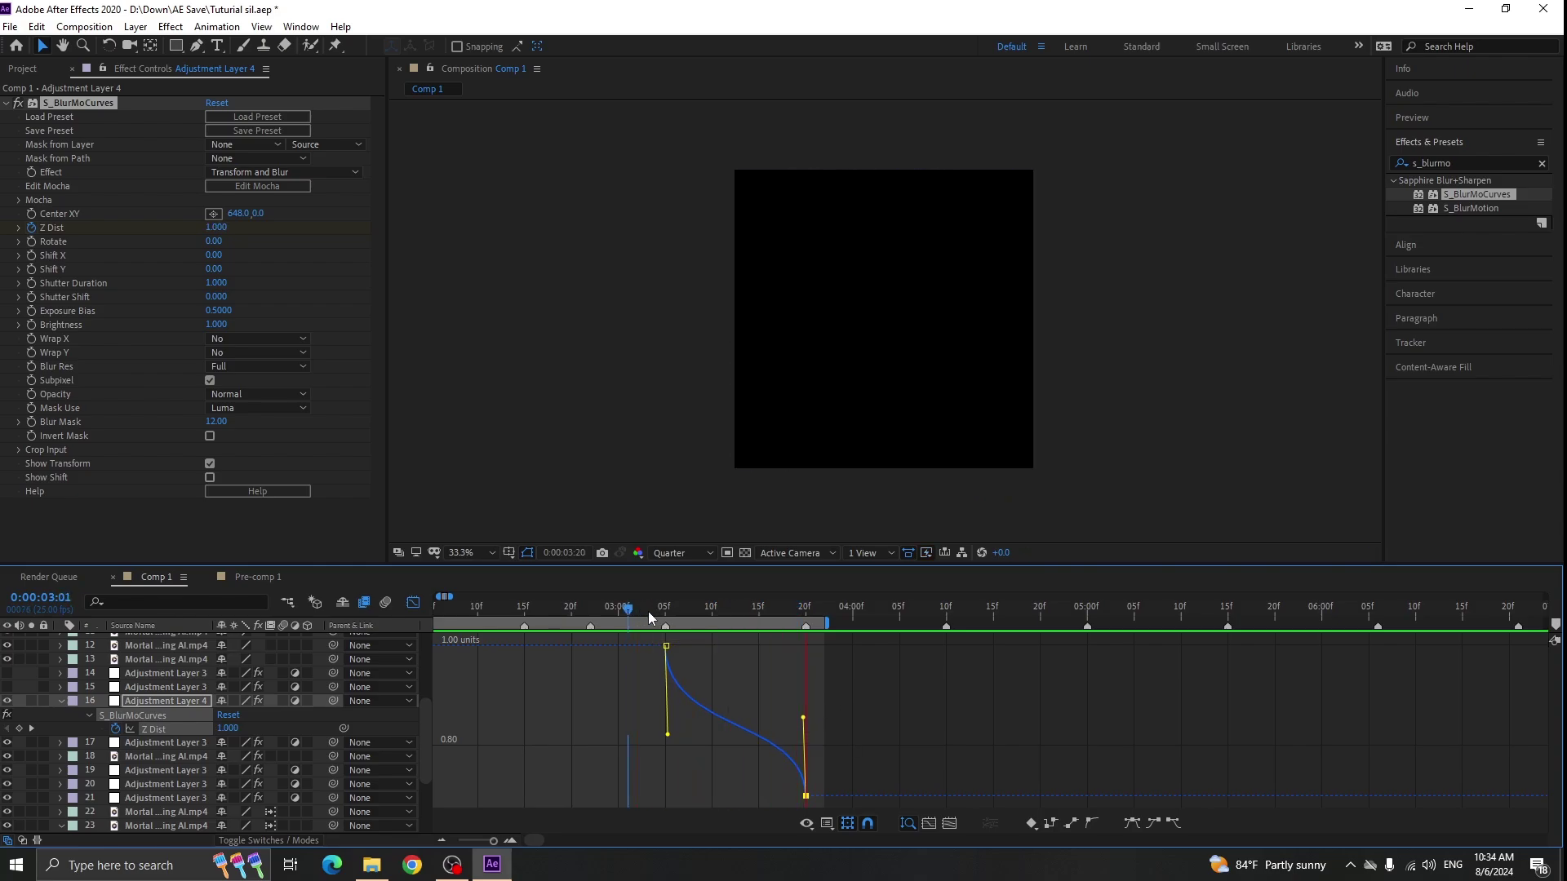
{"action": "key", "text": "space"}
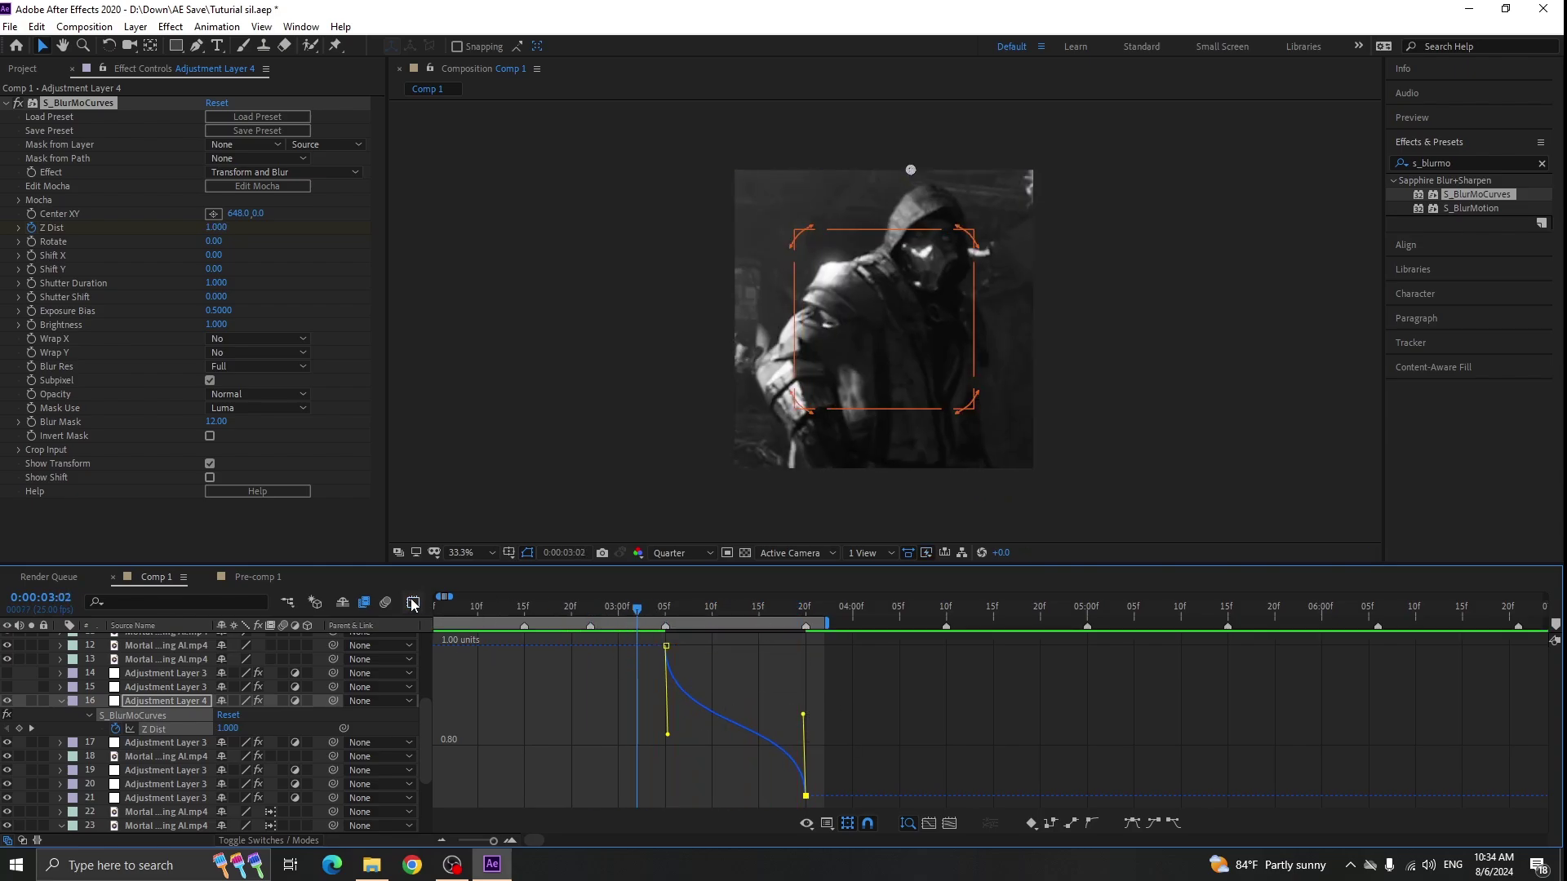
{"action": "left_click", "coordinate": [412, 604]}
{"action": "mouse_move", "coordinate": [490, 609]}
{"action": "left_mouse_down"}
{"action": "mouse_move", "coordinate": [523, 610]}
{"action": "mouse_move", "coordinate": [488, 612]}
{"action": "left_mouse_up"}
{"action": "key", "text": "space"}
{"action": "left_click_drag", "start_coordinate": [738, 616], "coordinate": [806, 620]}
{"action": "key", "text": "minus"}
{"action": "key", "text": "minus"}
{"action": "key", "text": "minus"}
{"action": "scroll", "coordinate": [947, 620], "scroll_direction": "up", "scroll_amount": 1}
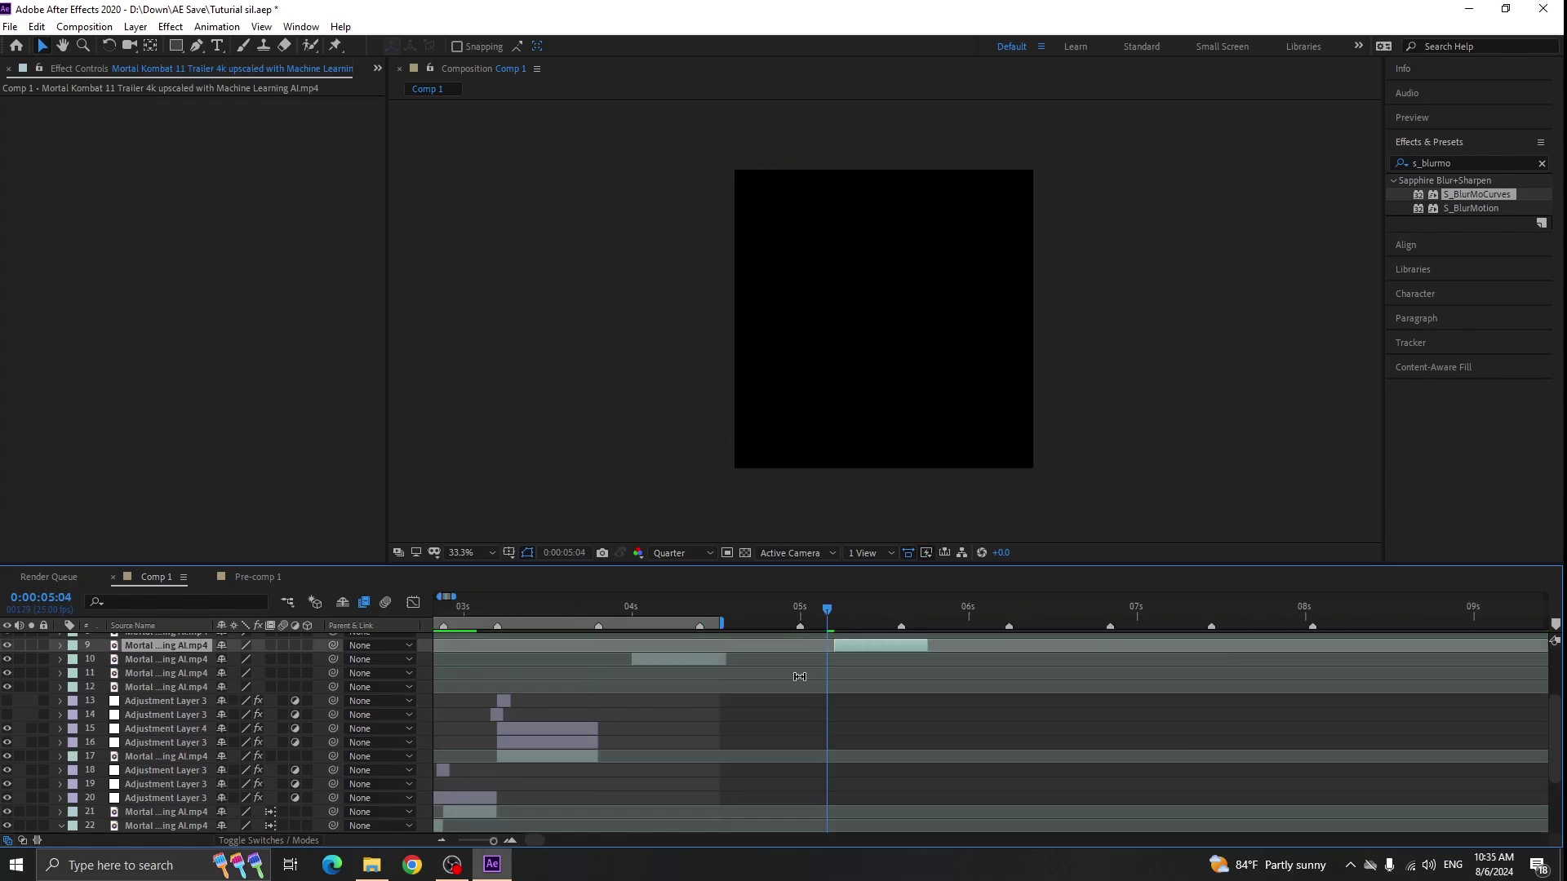
- Move the clip starting at 0:00:04:00 down the layer stack to directly above the adjustment layers
{"action": "left_click", "coordinate": [677, 658]}
{"action": "left_click", "coordinate": [665, 612]}
{"action": "left_click_drag", "start_coordinate": [136, 661], "coordinate": [139, 695]}
{"action": "scroll", "coordinate": [583, 701], "scroll_direction": "up", "scroll_amount": 1}
- Scale up the moved clip to fill the frame and shift it left to center the character
{"action": "key", "text": "s"}
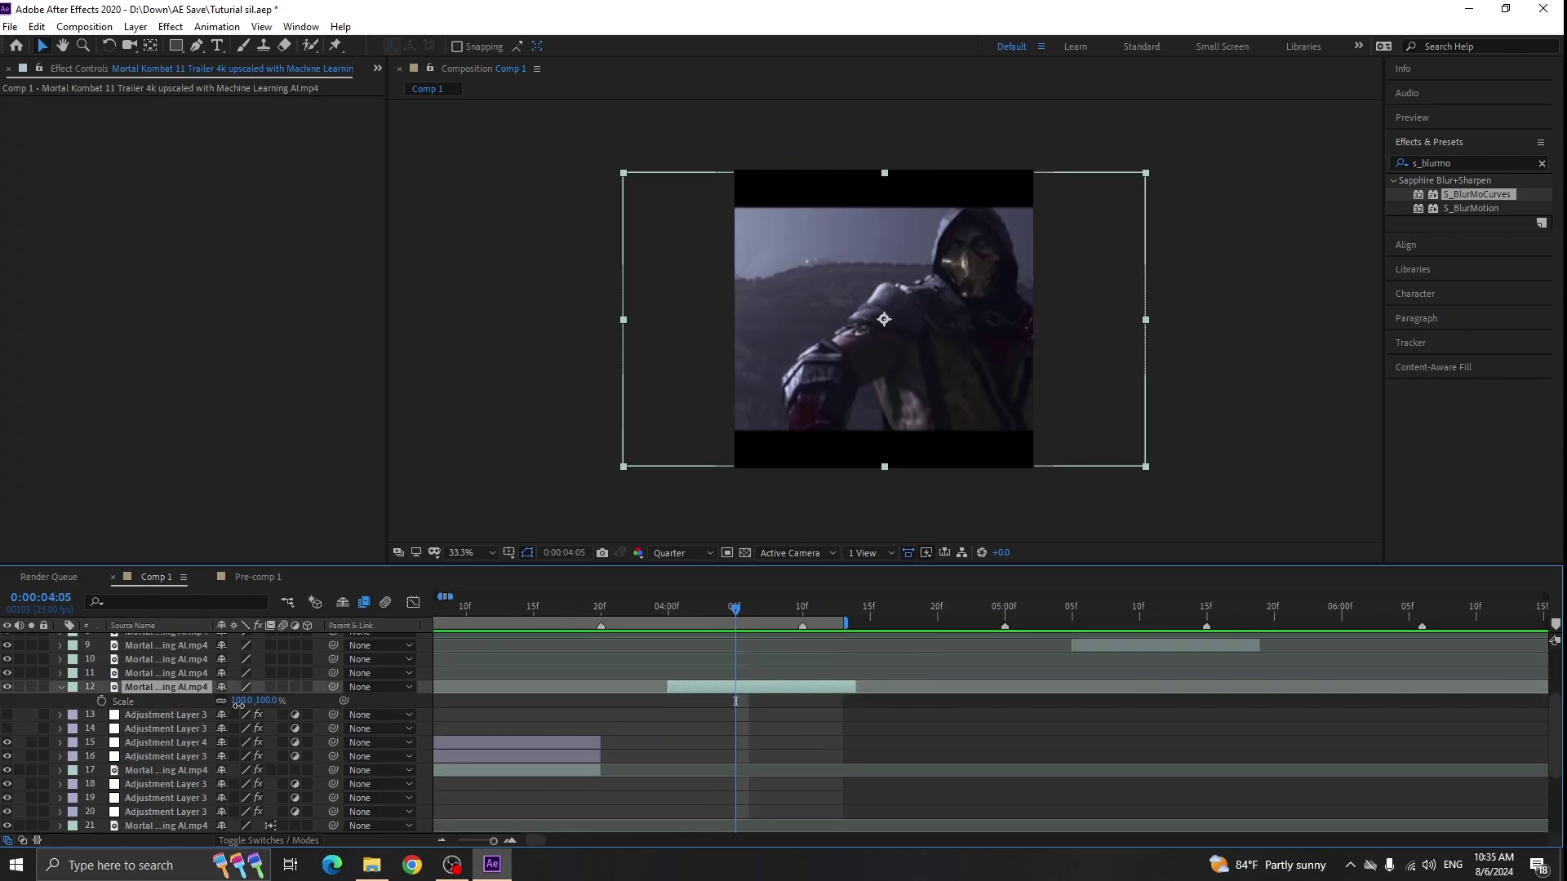
{"action": "mouse_move", "coordinate": [239, 704]}
{"action": "left_mouse_down"}
{"action": "mouse_move", "coordinate": [269, 703]}
{"action": "mouse_move", "coordinate": [254, 712]}
{"action": "left_mouse_up"}
{"action": "key", "text": "p"}
{"action": "key", "text": "p"}
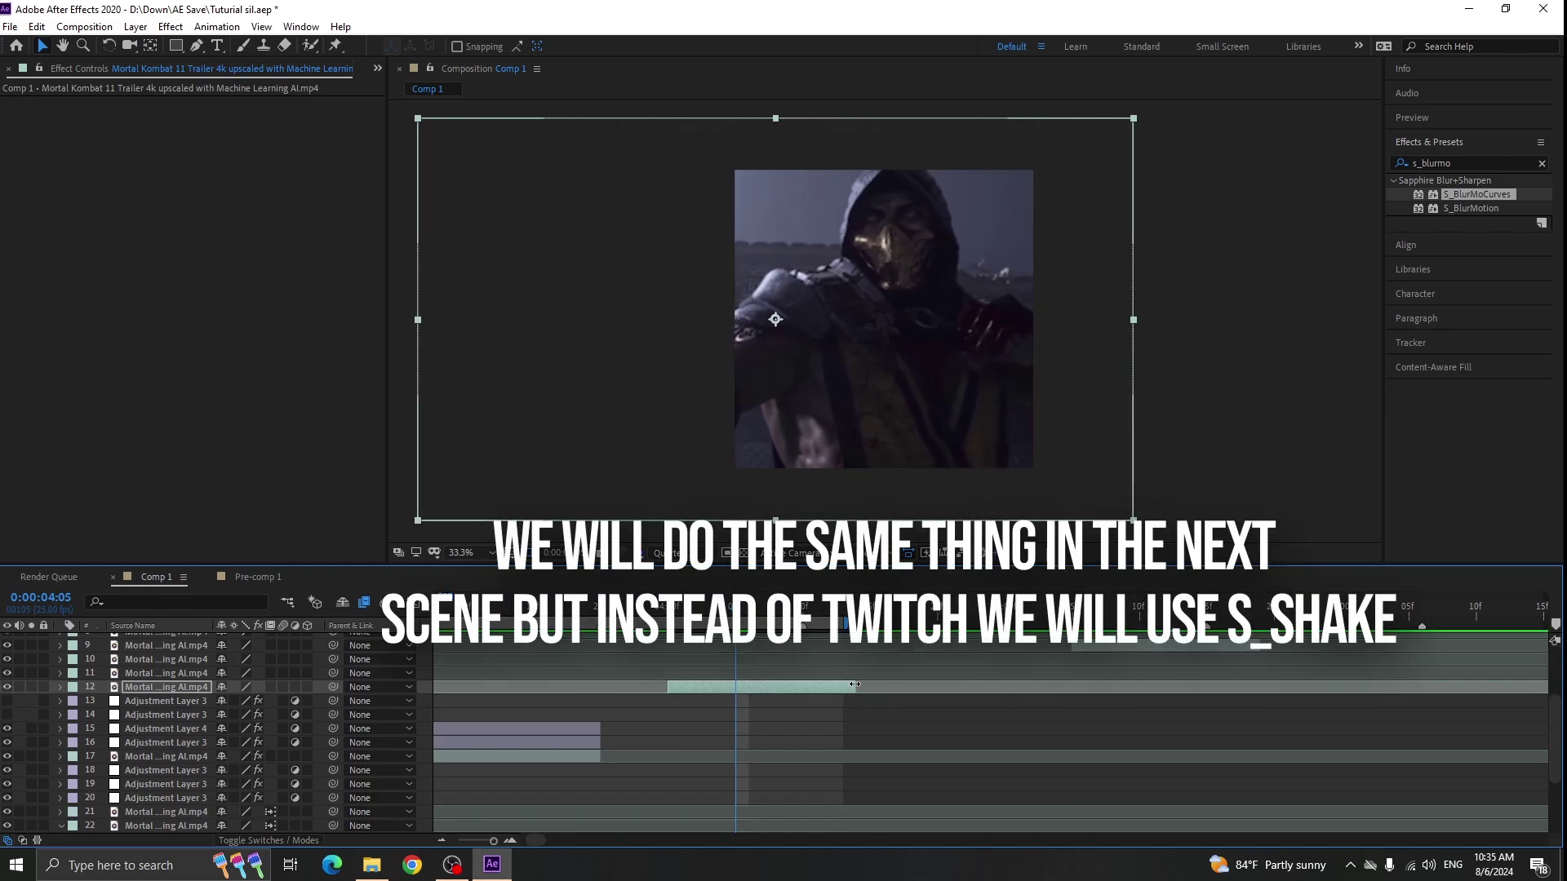
- Extend the clip's end, split the clip and delete the excess part
{"action": "left_click_drag", "start_coordinate": [855, 684], "coordinate": [1032, 684]}
{"action": "left_click_drag", "start_coordinate": [877, 611], "coordinate": [857, 611]}
{"action": "key", "text": "ctrl+shift+d"}
{"action": "key", "text": "Delete"}
- Give the clip the previous scene's Twixtor Pro speed ramp at 0:00:04:01 and set its Color Source to the clip itself, layer 12
{"action": "left_click", "coordinate": [682, 611]}
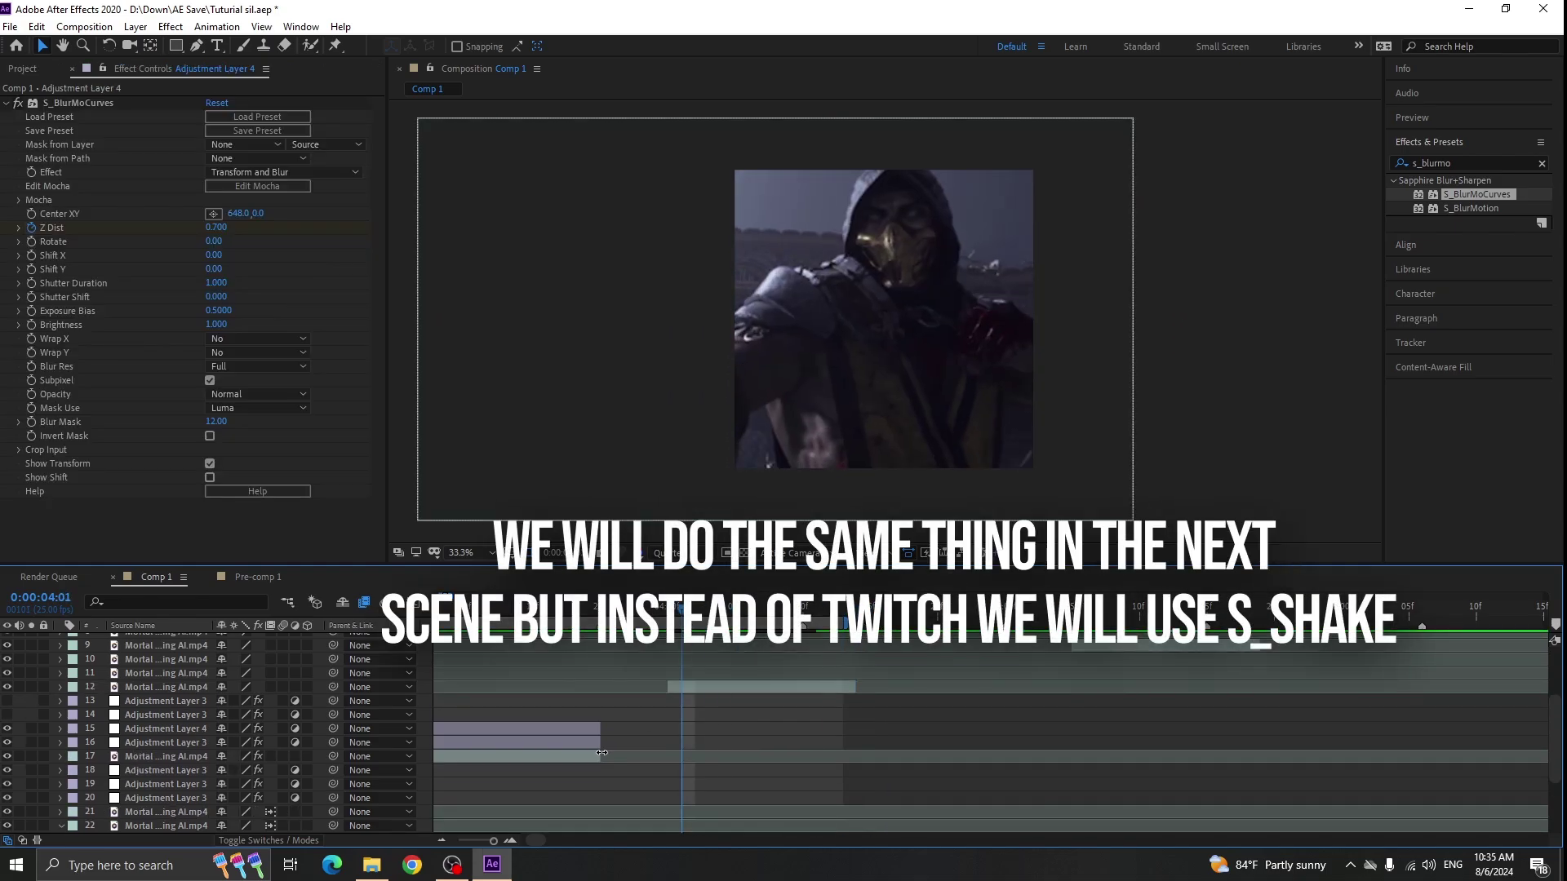
{"action": "left_click", "coordinate": [702, 685]}
{"action": "key", "text": "u"}
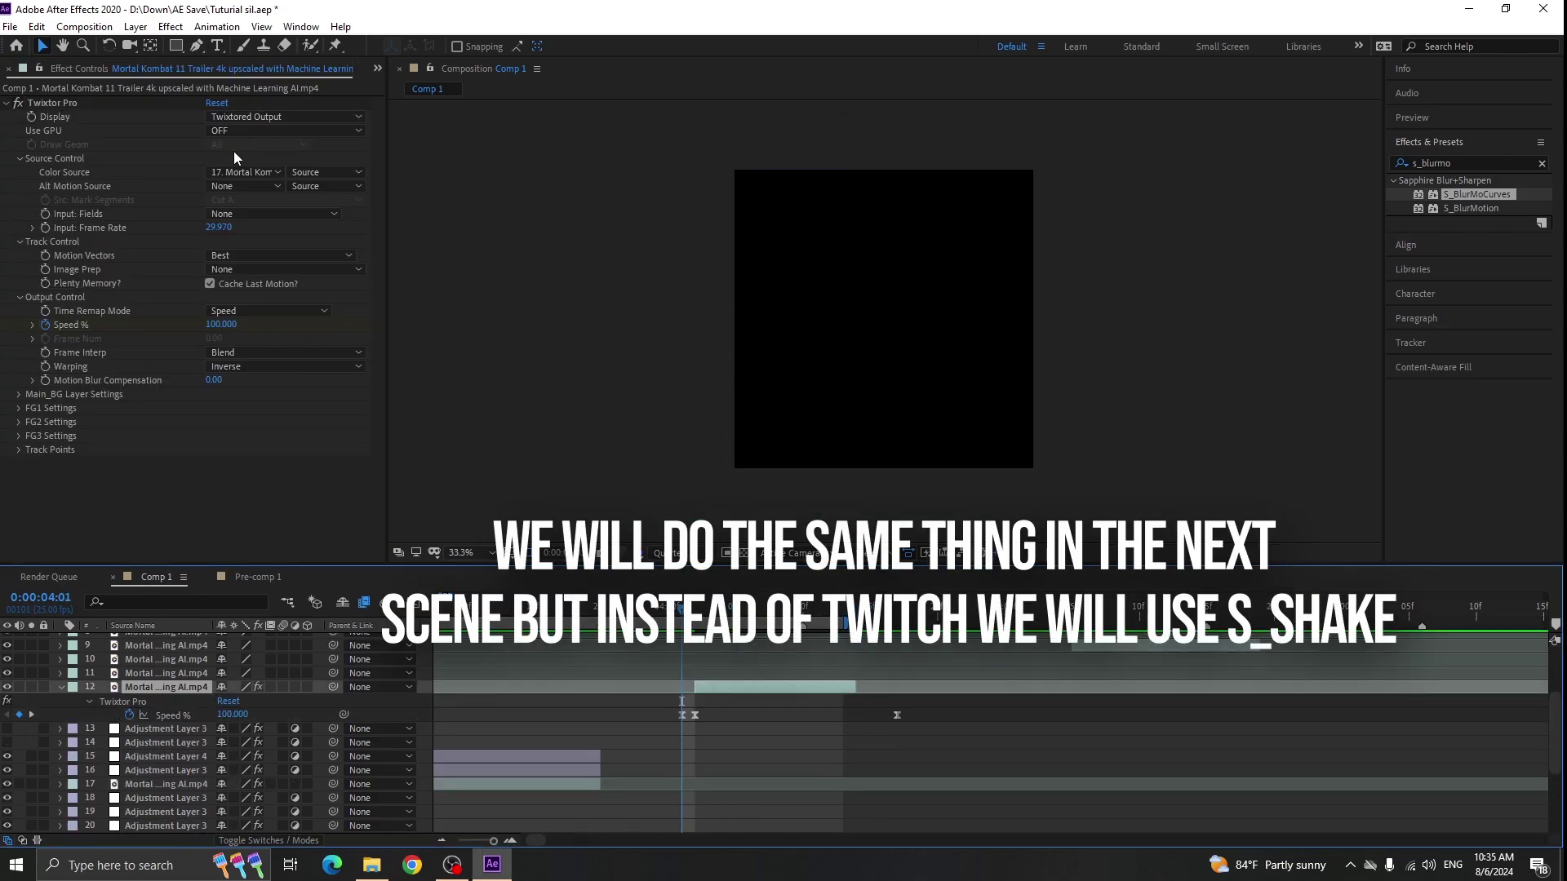
{"action": "left_click", "coordinate": [245, 172]}
{"action": "left_click", "coordinate": [327, 421]}
- Move the Twixtor clip to start at 0:00:03:20 and extend its end to the beat marker at 0:00:04:10
{"action": "scroll", "coordinate": [721, 690], "scroll_direction": "down", "scroll_amount": 2}
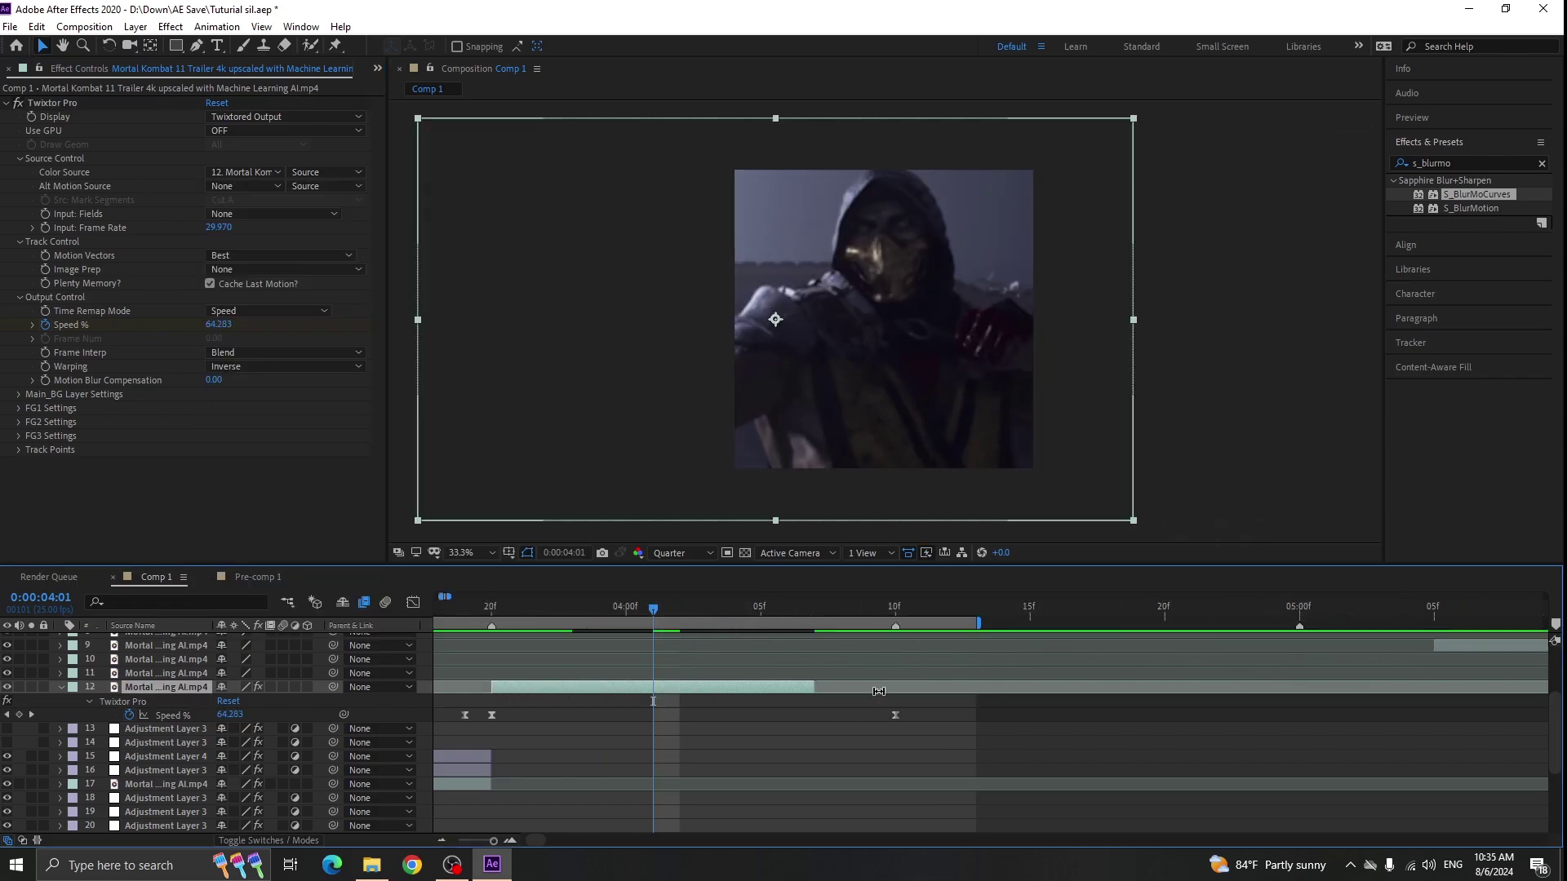
{"action": "key", "text": "u"}
{"action": "left_click_drag", "start_coordinate": [820, 604], "coordinate": [788, 612]}
{"action": "scroll", "coordinate": [788, 694], "scroll_direction": "down", "scroll_amount": 2}
{"action": "scroll", "coordinate": [637, 653], "scroll_direction": "up", "scroll_amount": 2}
- Create an adjustment layer above the new clip and trim it to span 0:00:03:20 to 0:00:04:10
{"action": "left_click", "coordinate": [661, 612]}
{"action": "key", "text": "ctrl+alt+y"}
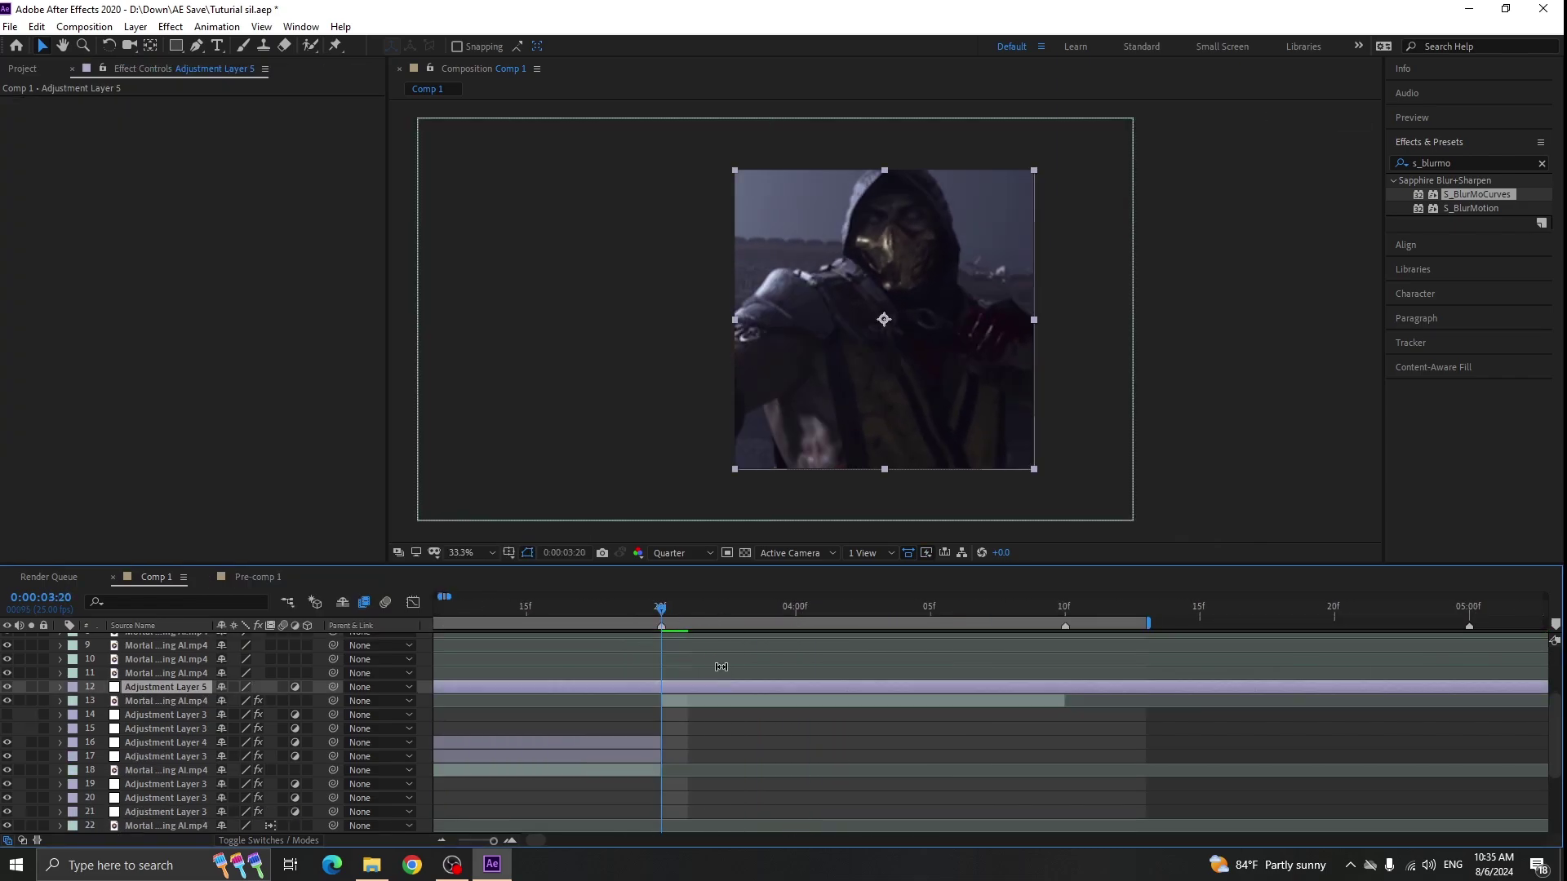
{"action": "key", "text": "ctrl+shift+d"}
{"action": "left_click", "coordinate": [1066, 614]}
{"action": "key", "text": "ctrl+shift+d"}
{"action": "key", "text": "Delete"}
{"action": "left_click", "coordinate": [574, 701]}
{"action": "key", "text": "Delete"}
- Duplicate the new adjustment layer twice and shorten the top copy to one frame on each side of the 0:00:03:20 cut
{"action": "left_click", "coordinate": [662, 612]}
{"action": "left_click", "coordinate": [690, 688]}
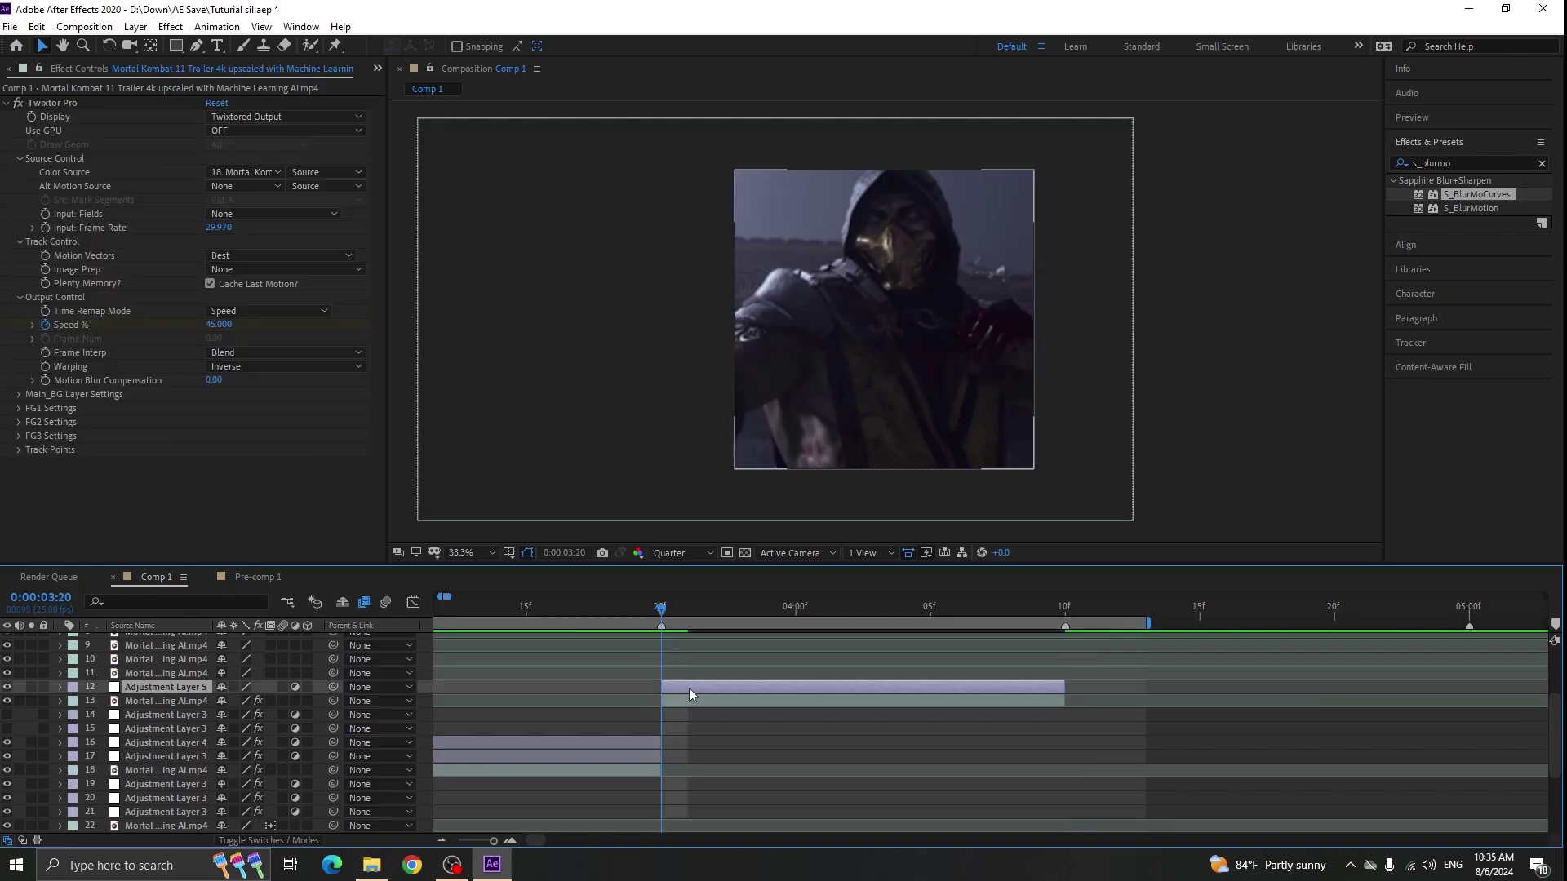
{"action": "key", "text": "ctrl+d"}
{"action": "key", "text": "ctrl+d"}
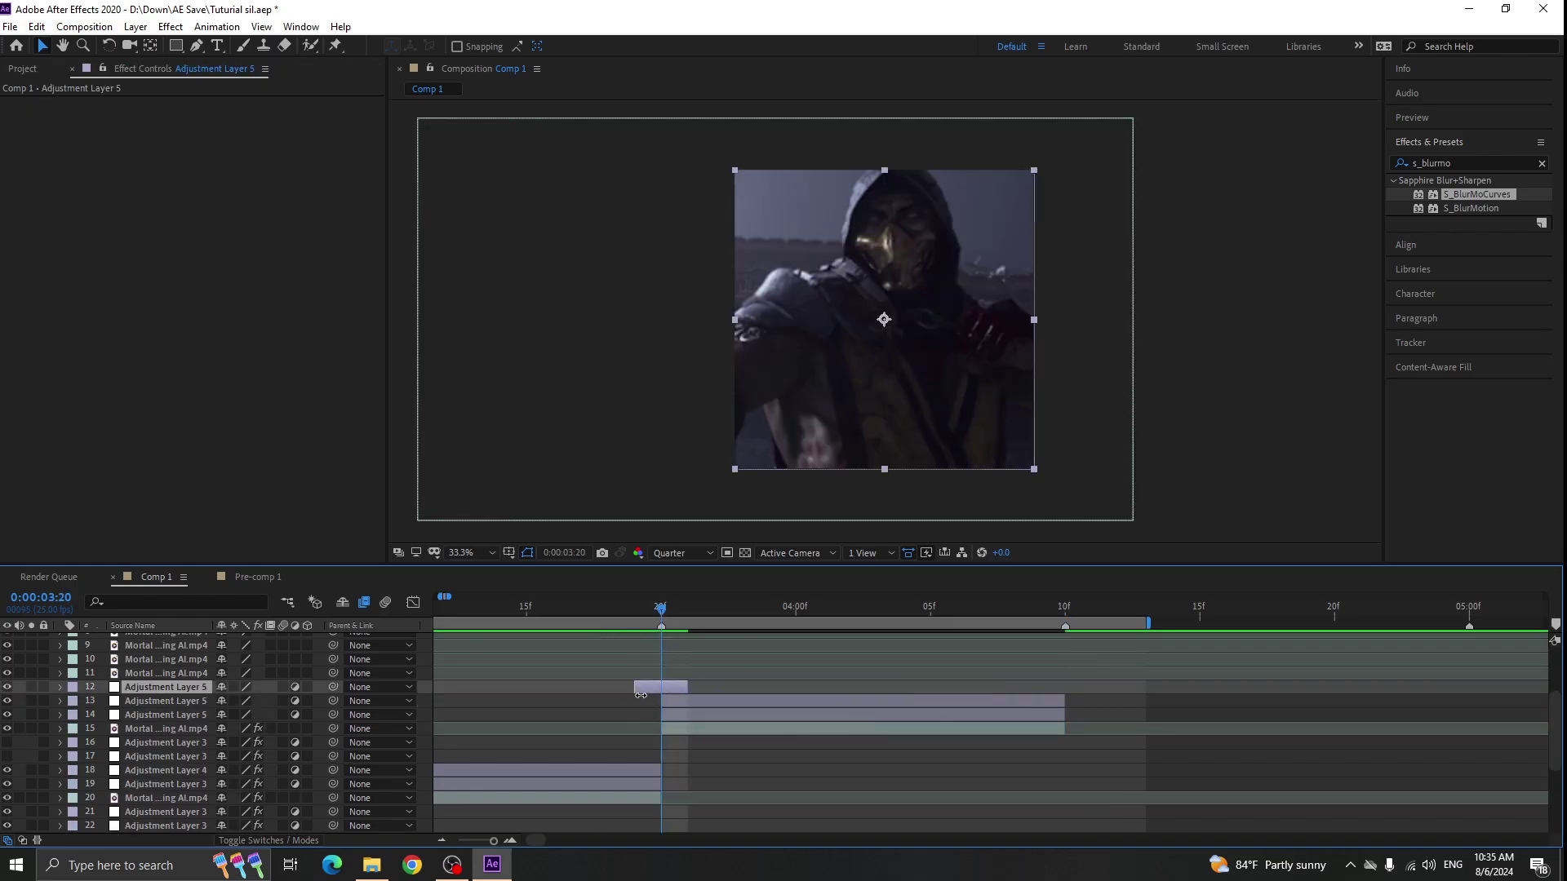
- Apply S_Shake to the lowest Adjustment Layer 5 with Amplitude 4 and Frequency 15
{"action": "left_click", "coordinate": [680, 717]}
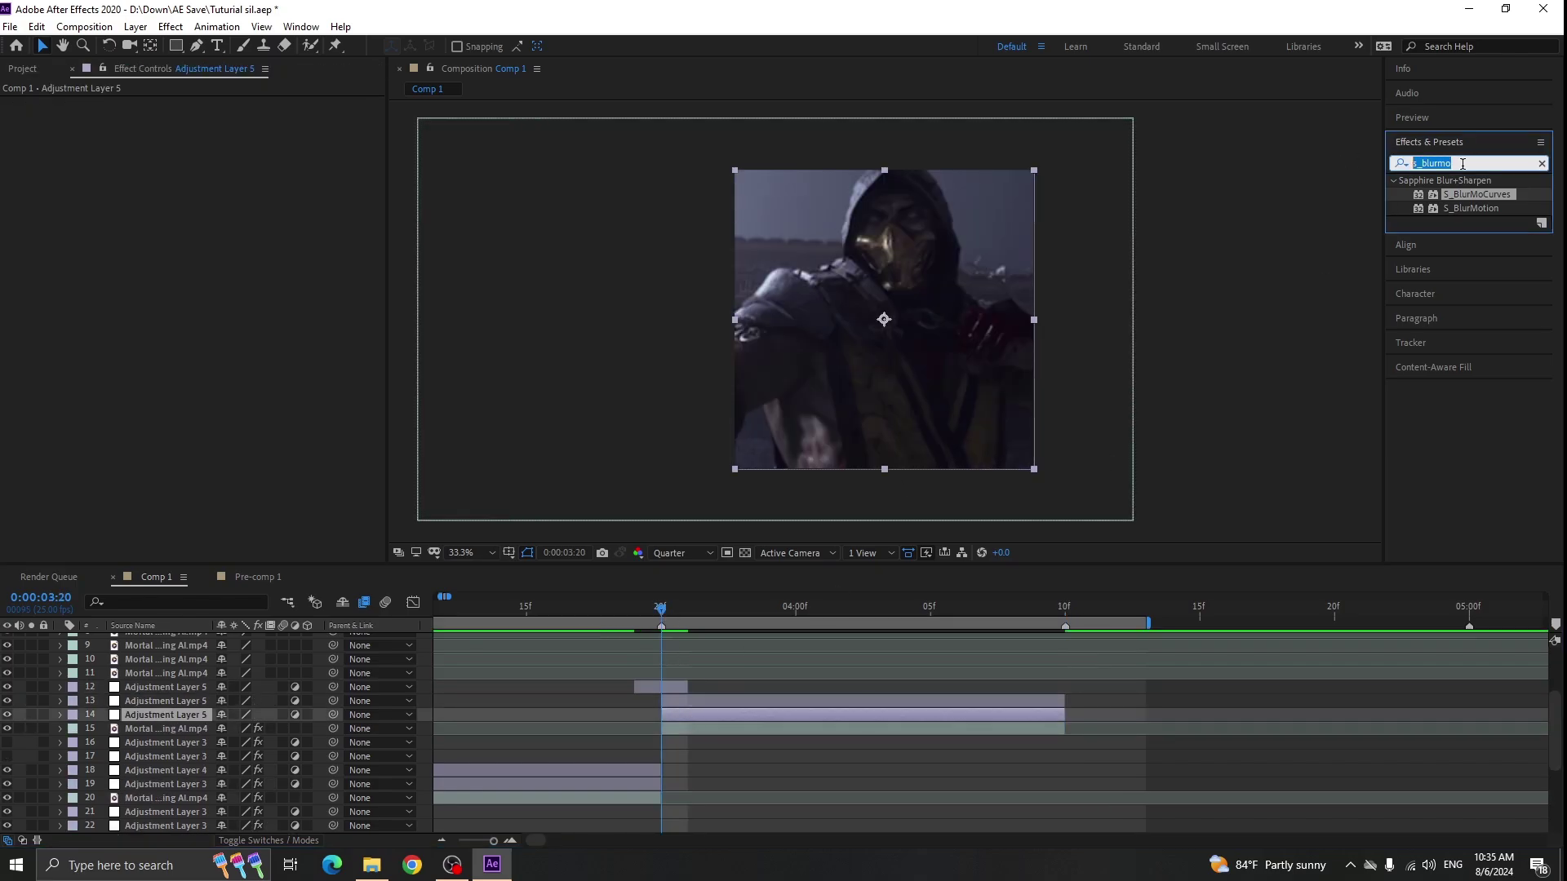
{"action": "type", "text": "s_sha"}
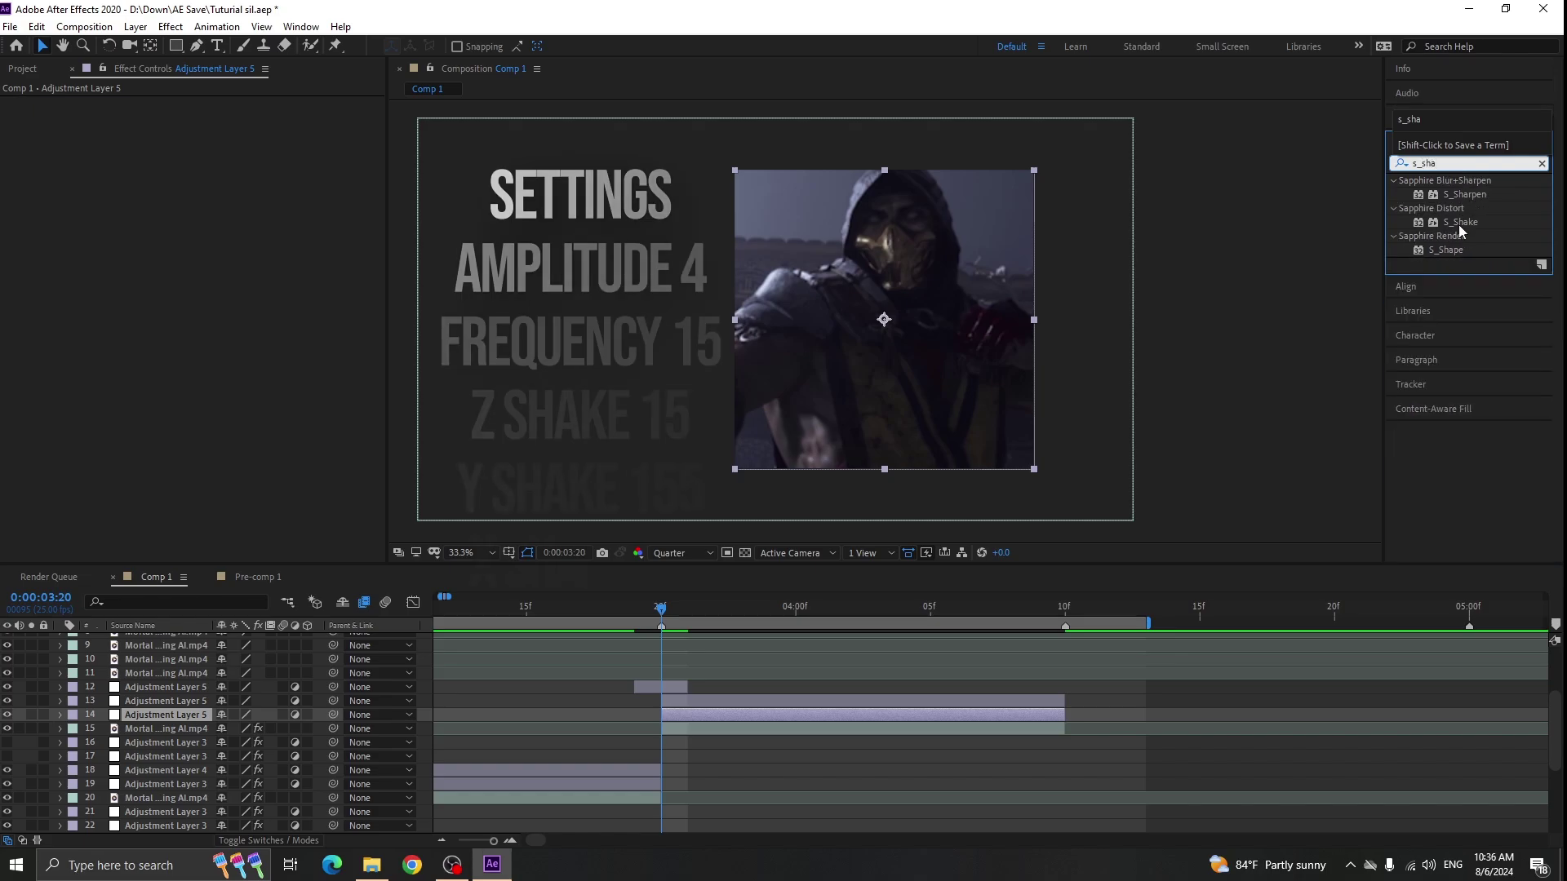
{"action": "double_click", "coordinate": [1461, 222]}
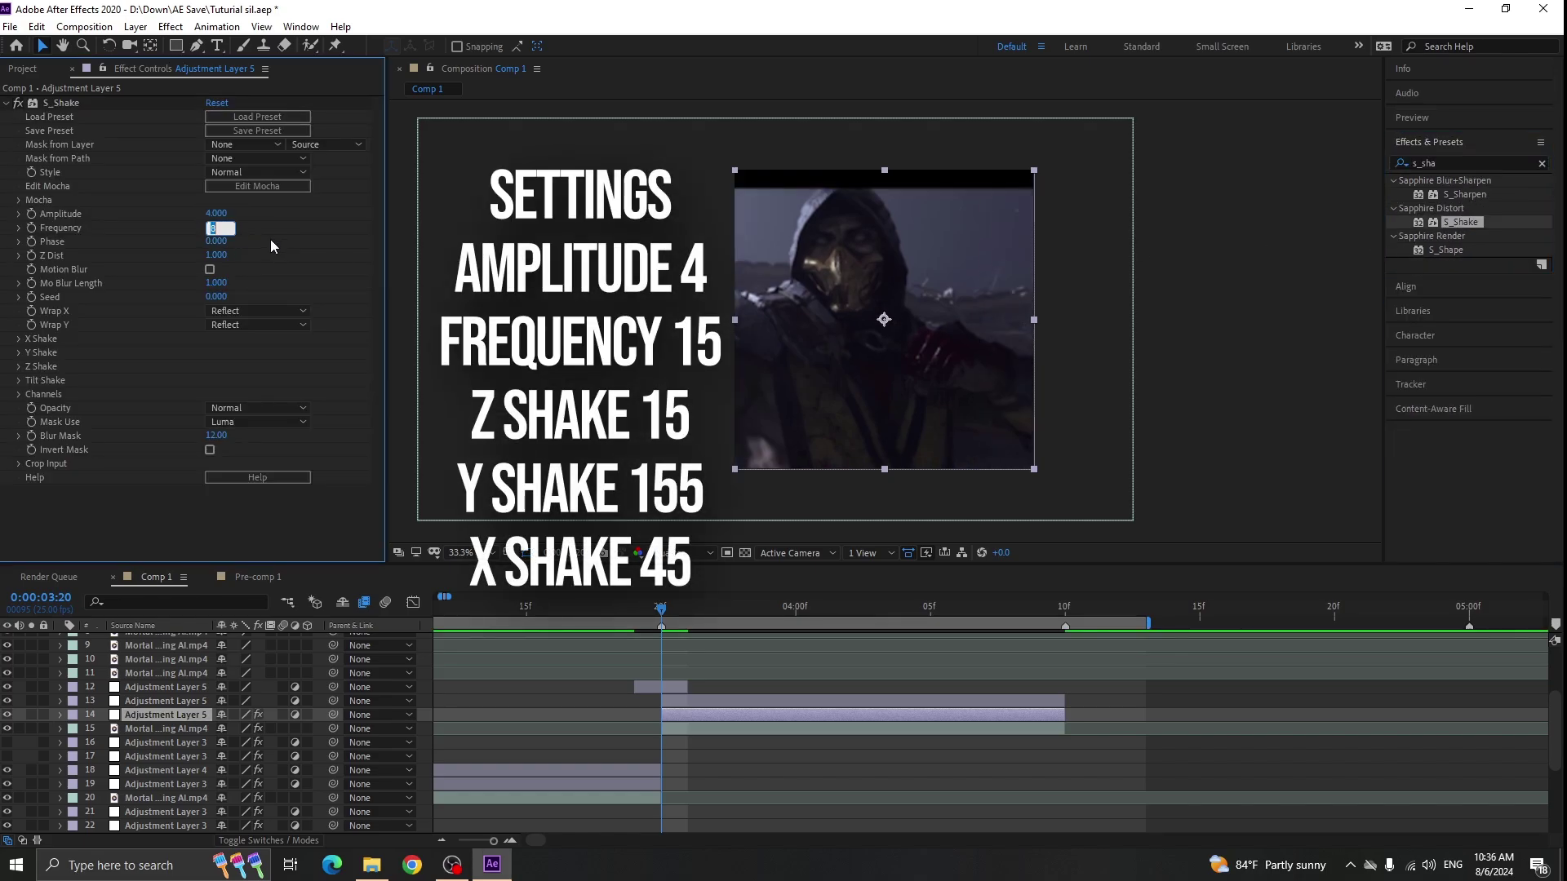
{"action": "type", "text": "15"}
{"action": "key", "text": "Return"}
- Set S_Shake's random amplitudes to 15 for Z, 155 for Y and 45 for X
{"action": "left_click", "coordinate": [18, 367]}
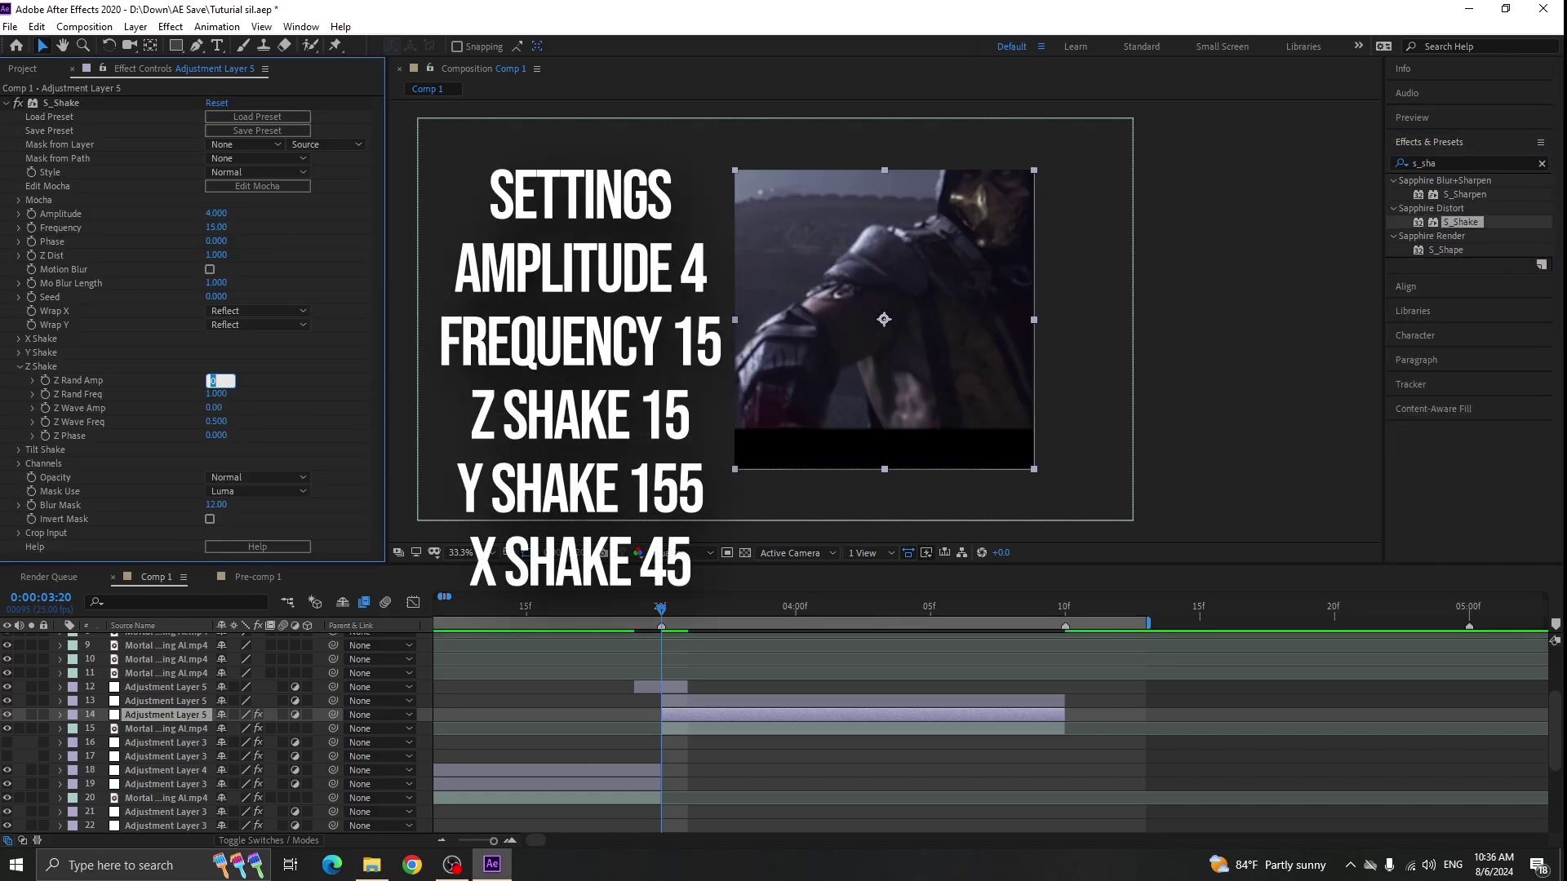
{"action": "type", "text": "15"}
{"action": "key", "text": "Return"}
{"action": "left_click", "coordinate": [18, 367]}
{"action": "left_click", "coordinate": [19, 352]}
{"action": "left_click", "coordinate": [216, 367]}
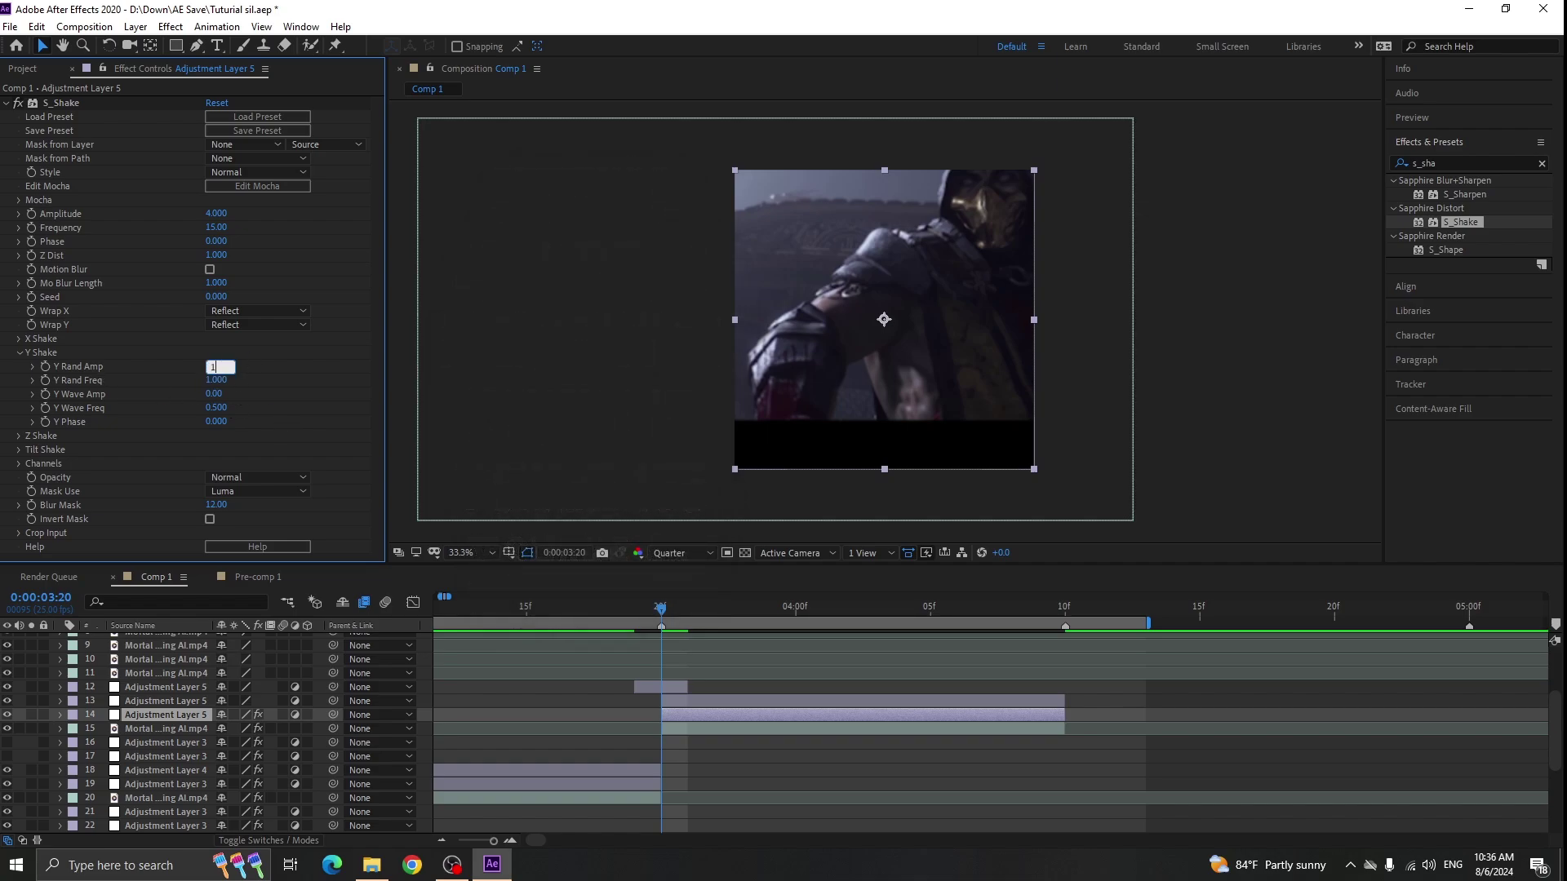
{"action": "type", "text": "155"}
{"action": "left_click", "coordinate": [248, 356]}
{"action": "left_click", "coordinate": [18, 340]}
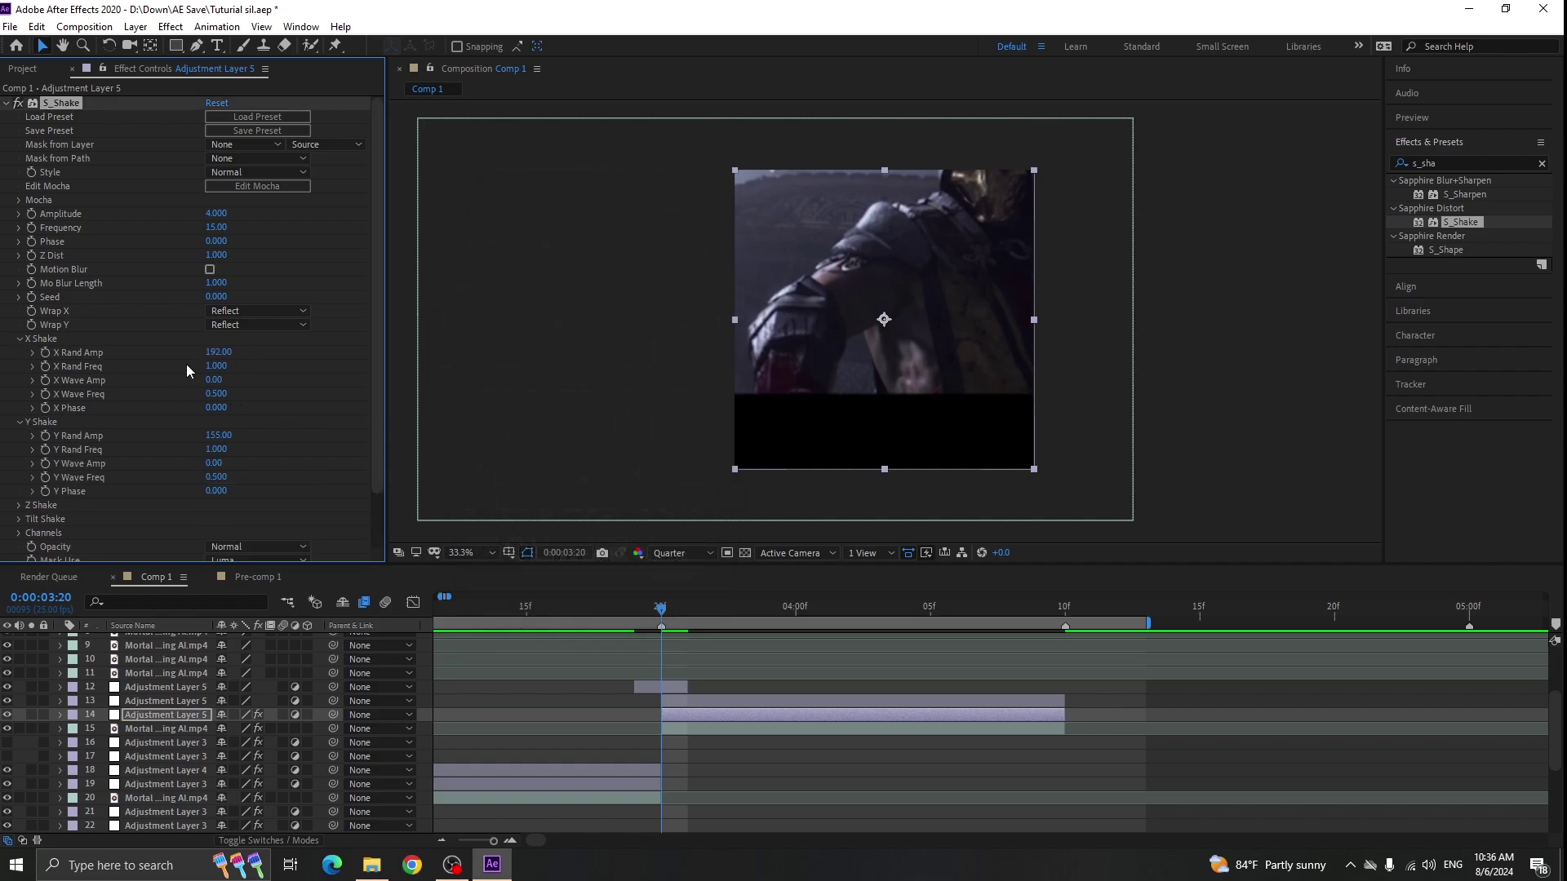
{"action": "left_click", "coordinate": [304, 382]}
{"action": "left_click", "coordinate": [7, 105]}
- Pre-compose the Twixtor clip beneath the new adjustment layers, moving all attributes into the new composition
{"action": "right_click", "coordinate": [738, 733]}
{"action": "left_click", "coordinate": [775, 662]}
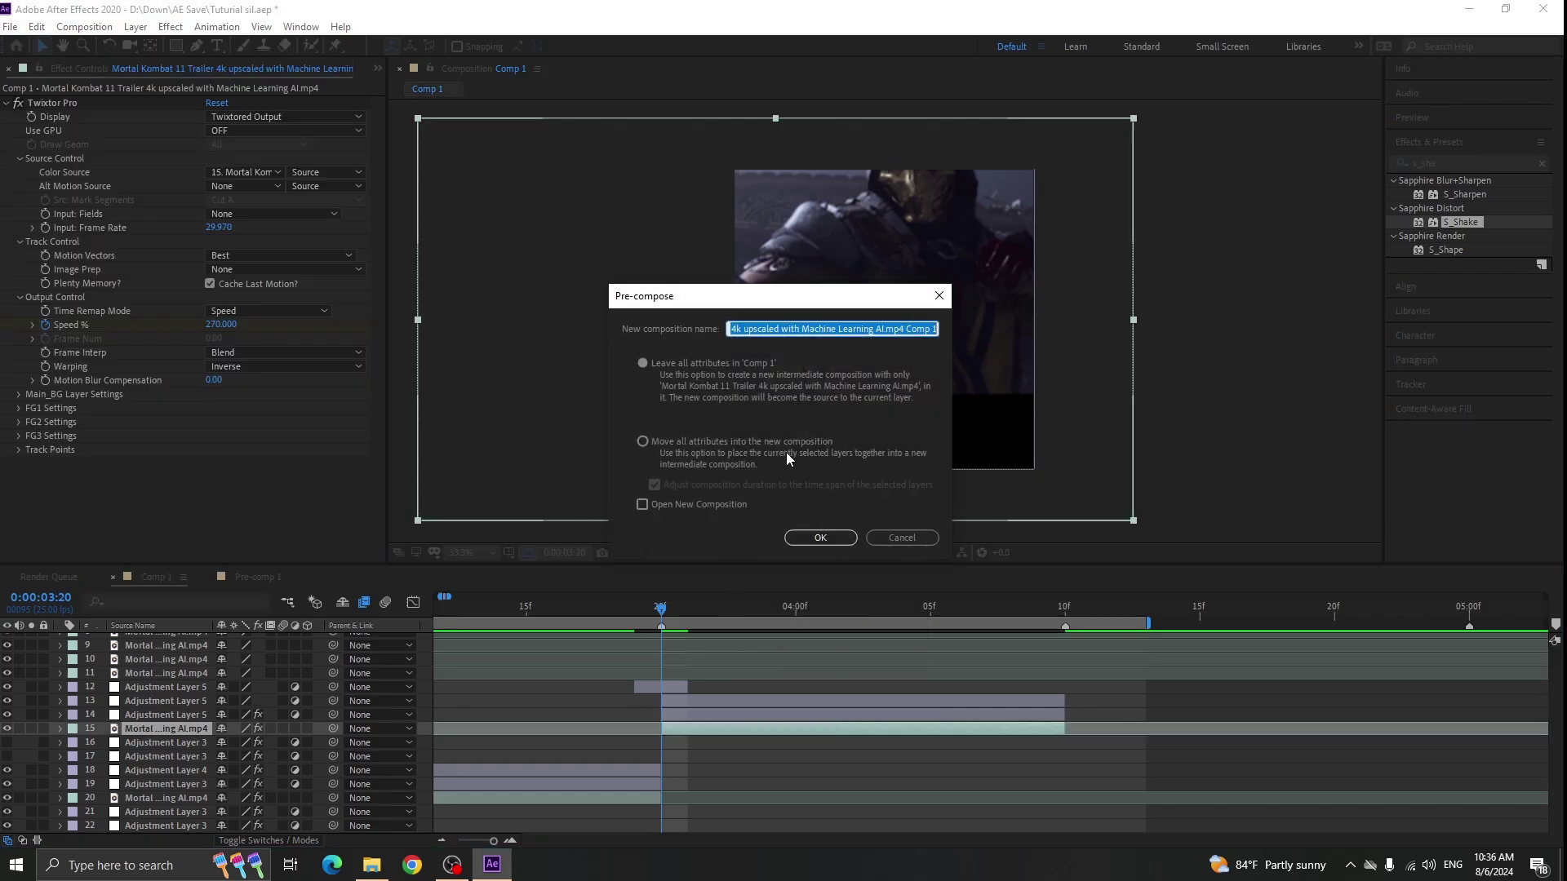
{"action": "left_click", "coordinate": [773, 443]}
{"action": "left_click", "coordinate": [816, 538]}
{"action": "left_click_drag", "start_coordinate": [1456, 161], "coordinate": [1367, 169]}
{"action": "type", "text": "m"}
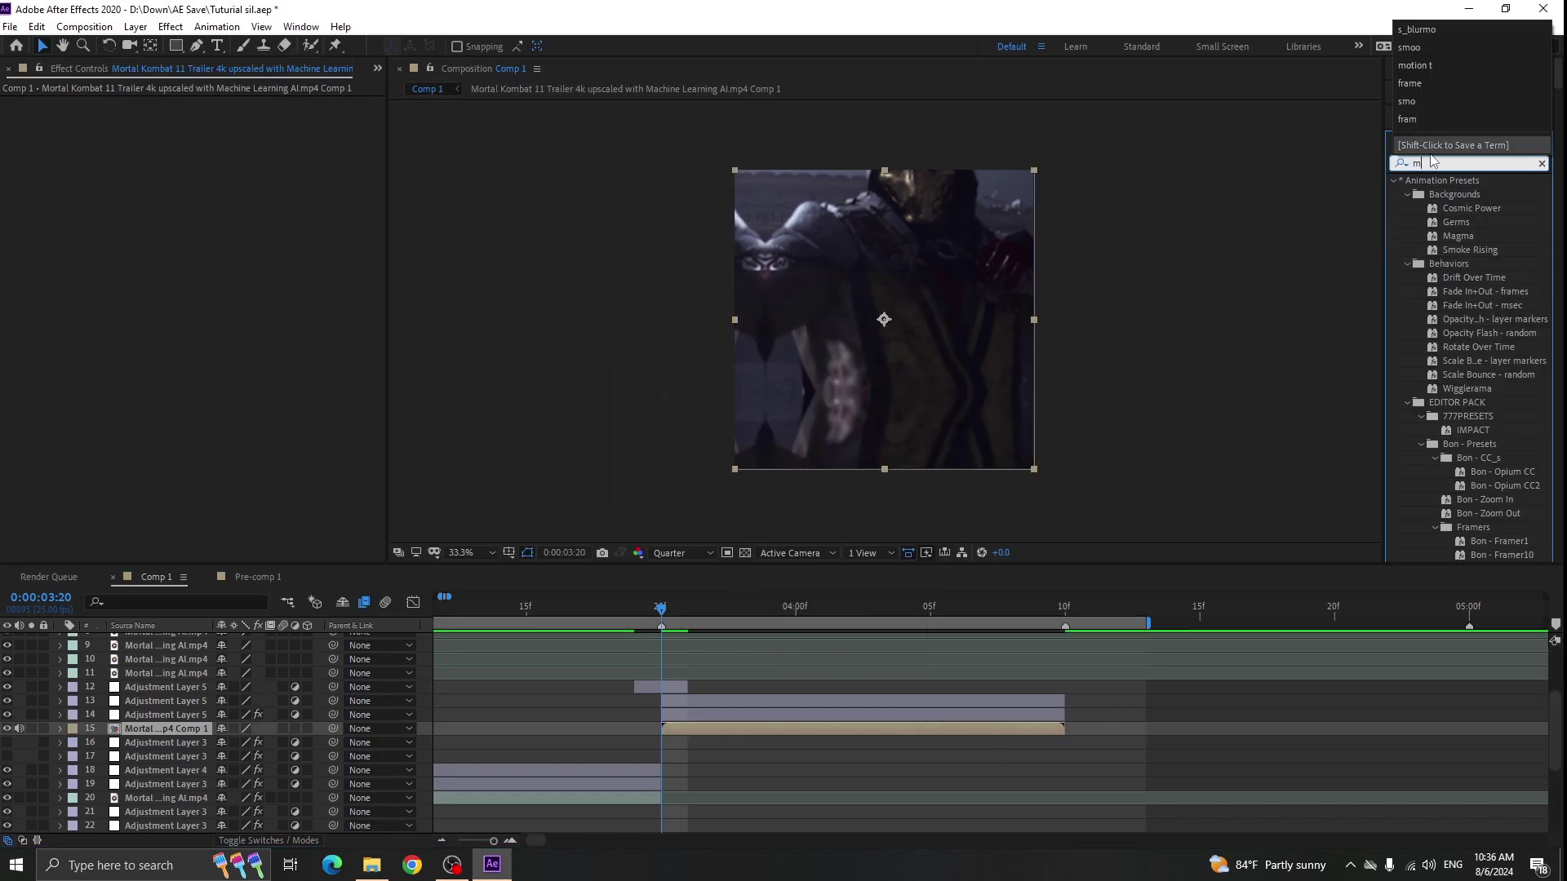
{"action": "key", "text": "BackSpace"}
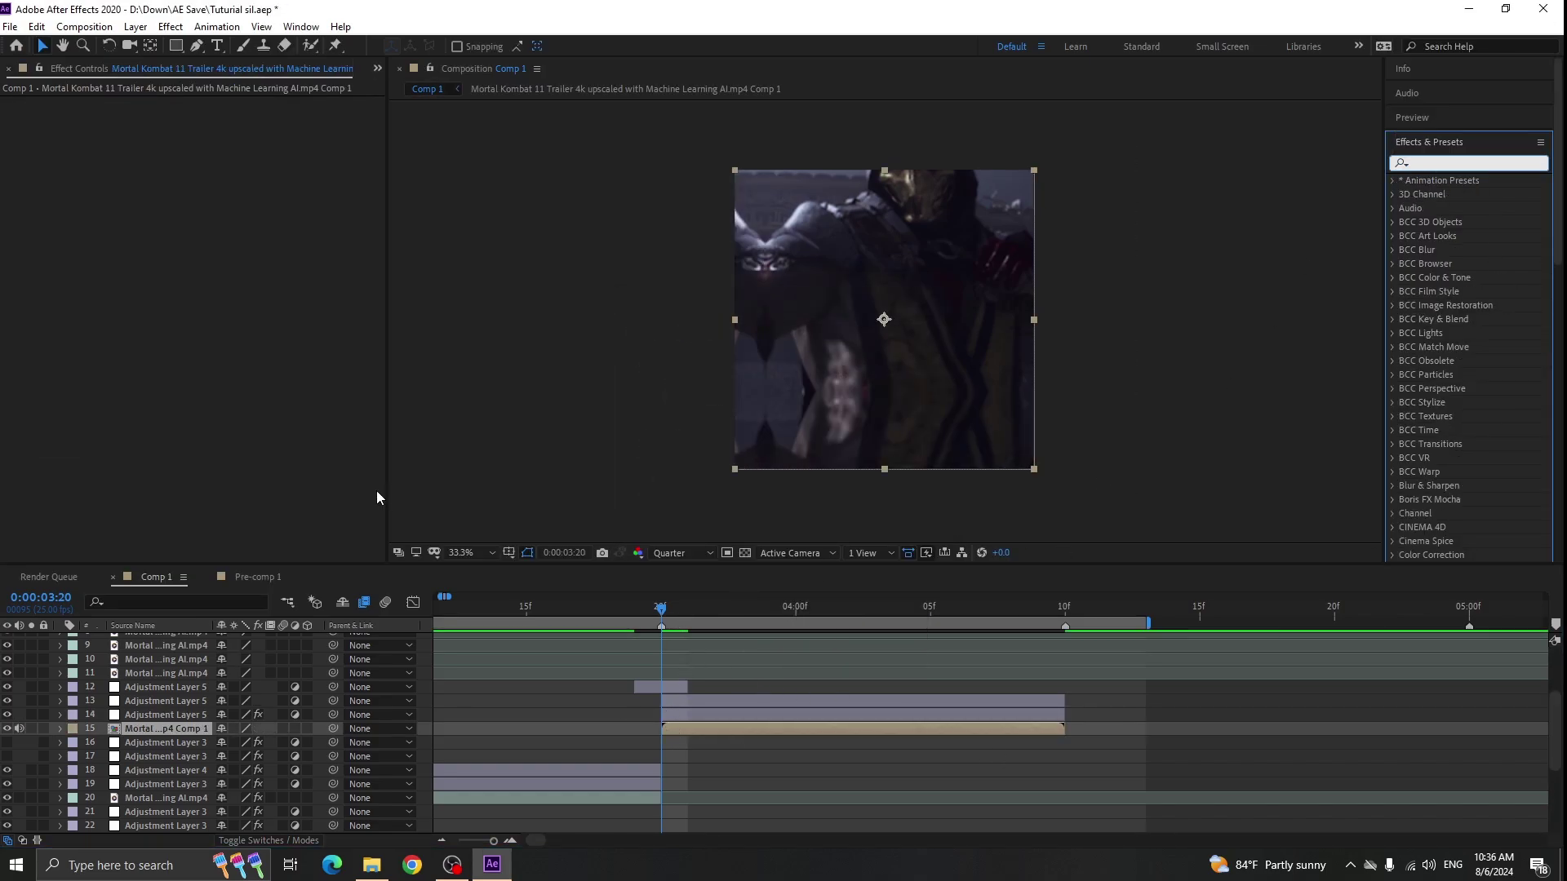
- Keyframe S_Shake's Amplitude at 0.08 at 0:00:04:03 on the lowest Adjustment Layer 5
{"action": "left_click", "coordinate": [689, 715]}
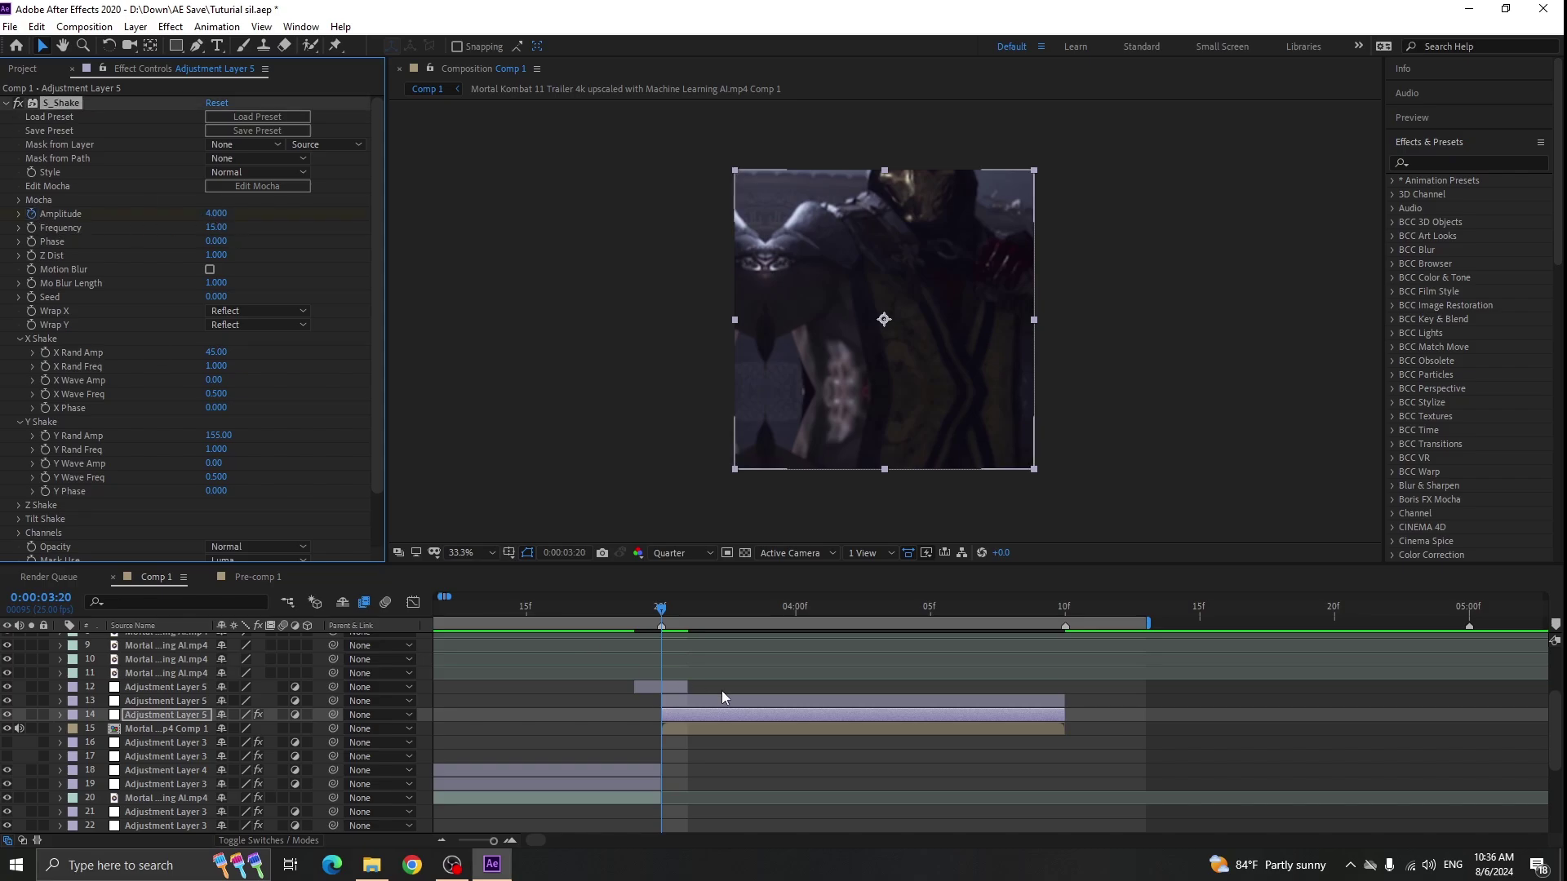
{"action": "key", "text": "u"}
{"action": "left_click_drag", "start_coordinate": [661, 609], "coordinate": [878, 645]}
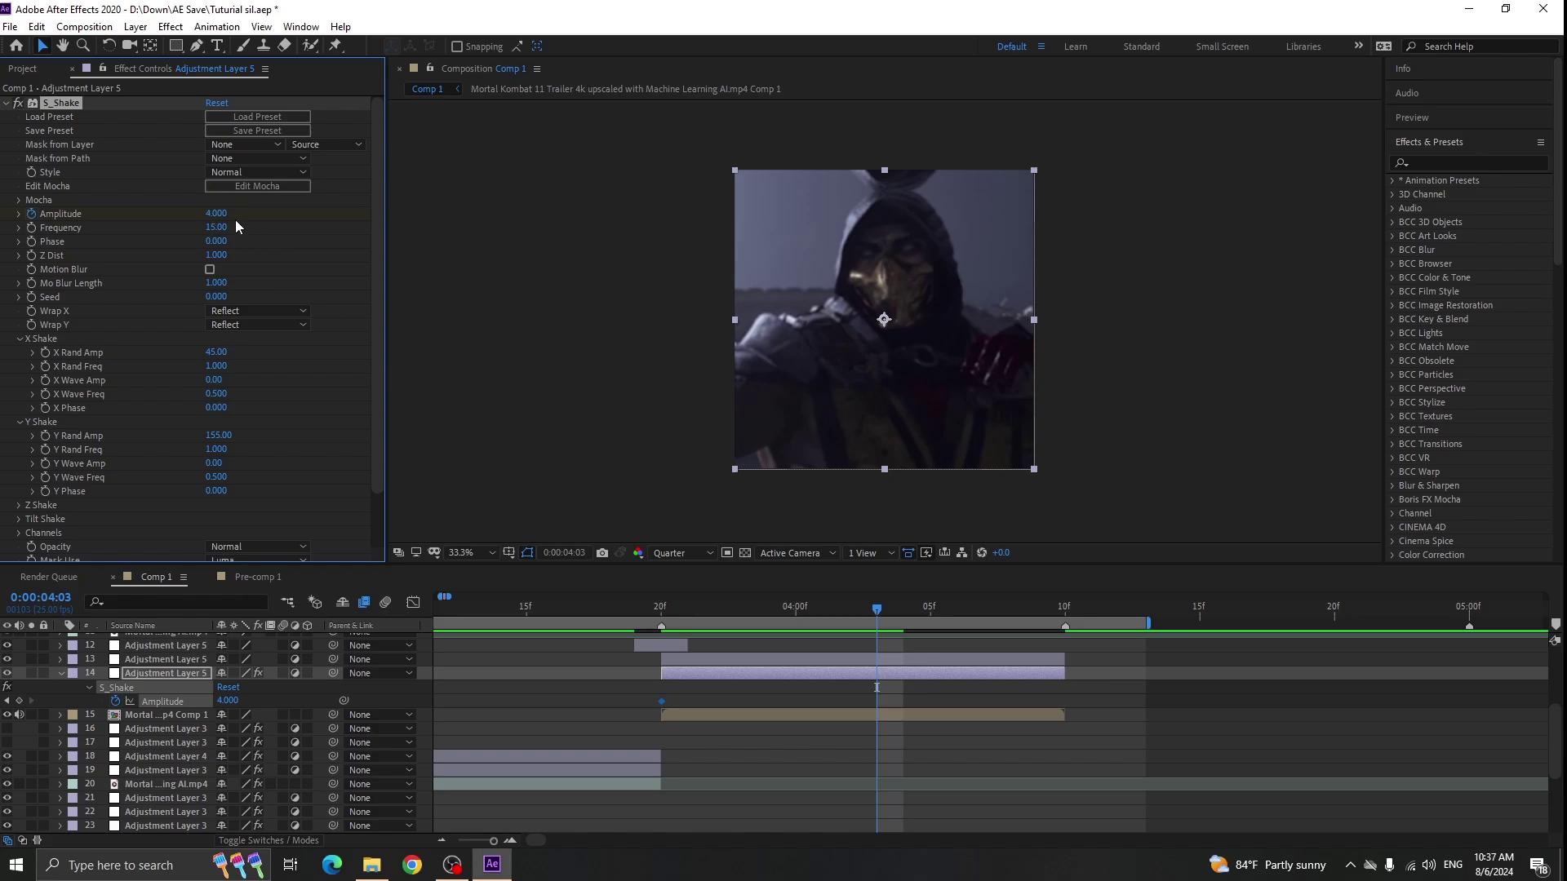
{"action": "type", "text": "0.040"}
{"action": "key", "text": "Return"}
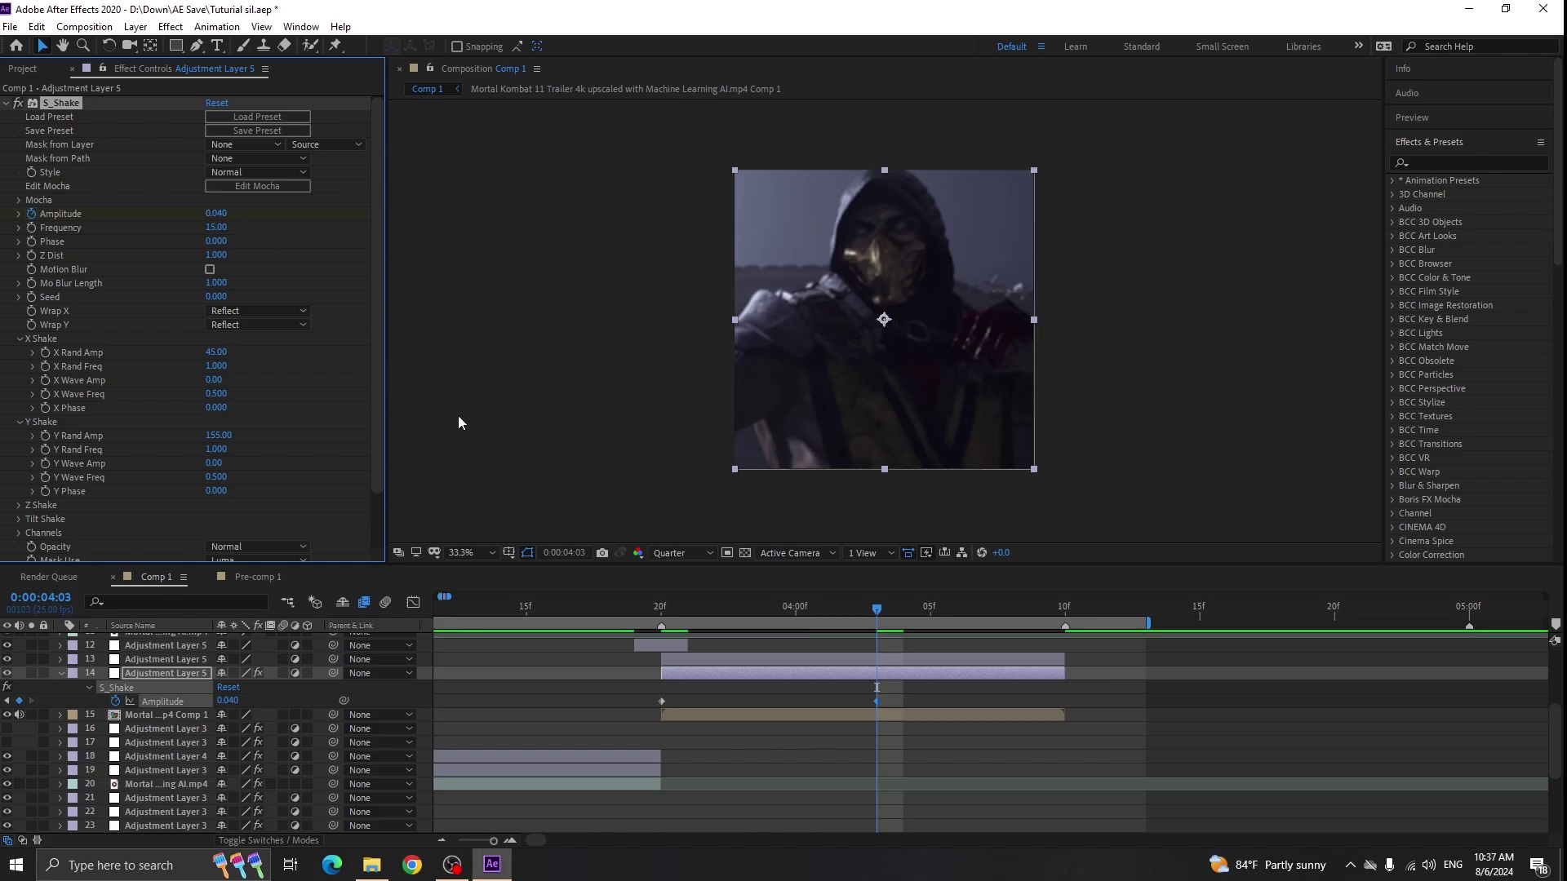
- Preview the shake, and raise its random amplitudes to 65 for X and 200 for Y
{"action": "left_click_drag", "start_coordinate": [888, 613], "coordinate": [906, 682]}
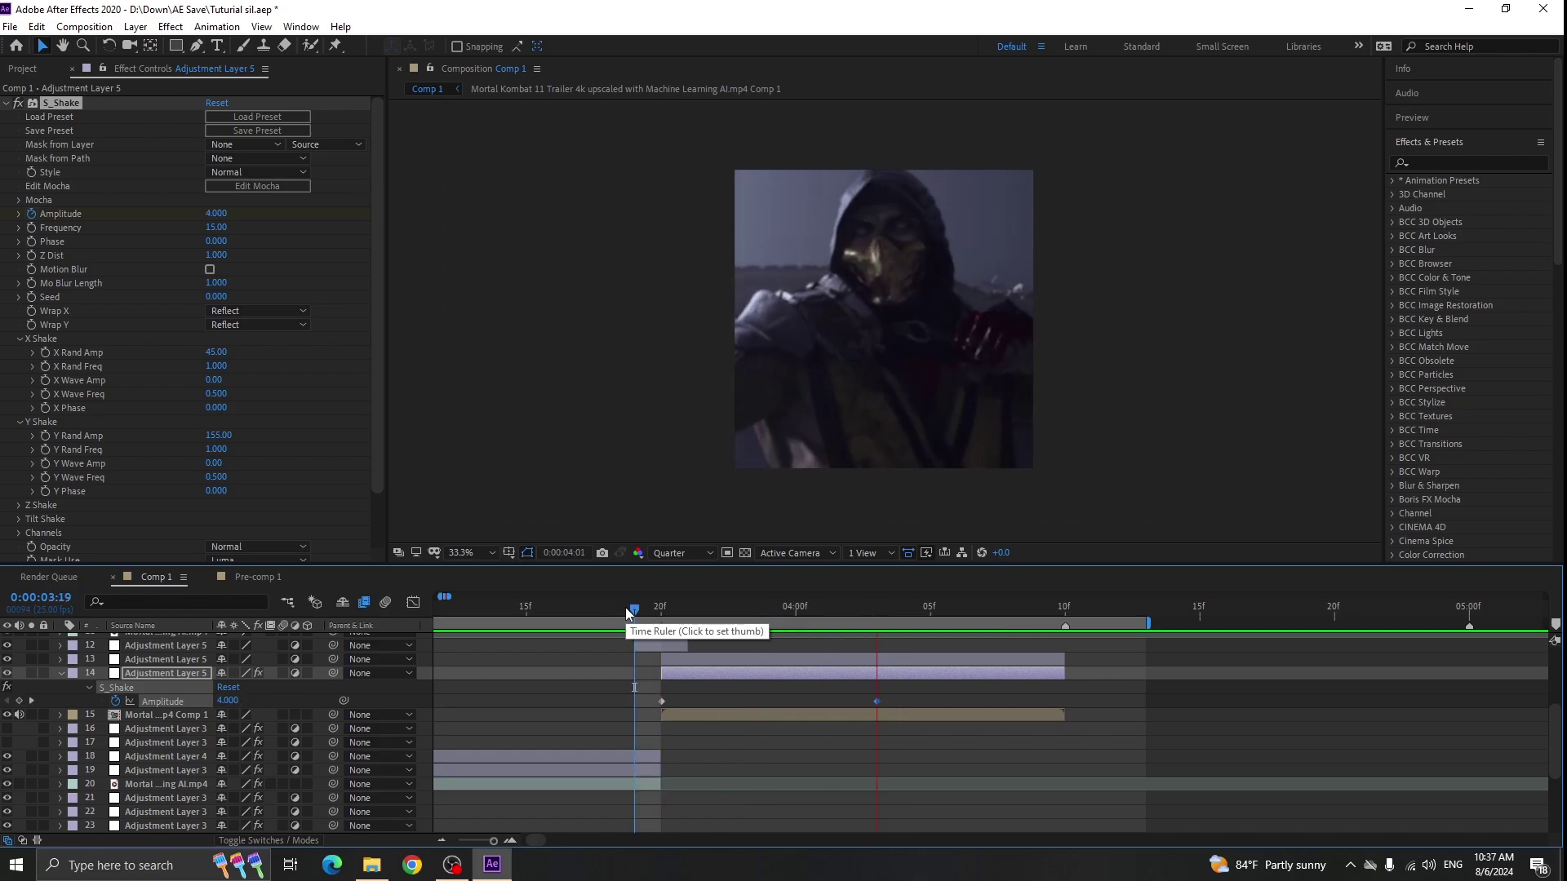
{"action": "left_click_drag", "start_coordinate": [625, 608], "coordinate": [689, 630]}
{"action": "scroll", "coordinate": [305, 454], "scroll_direction": "down", "scroll_amount": 2}
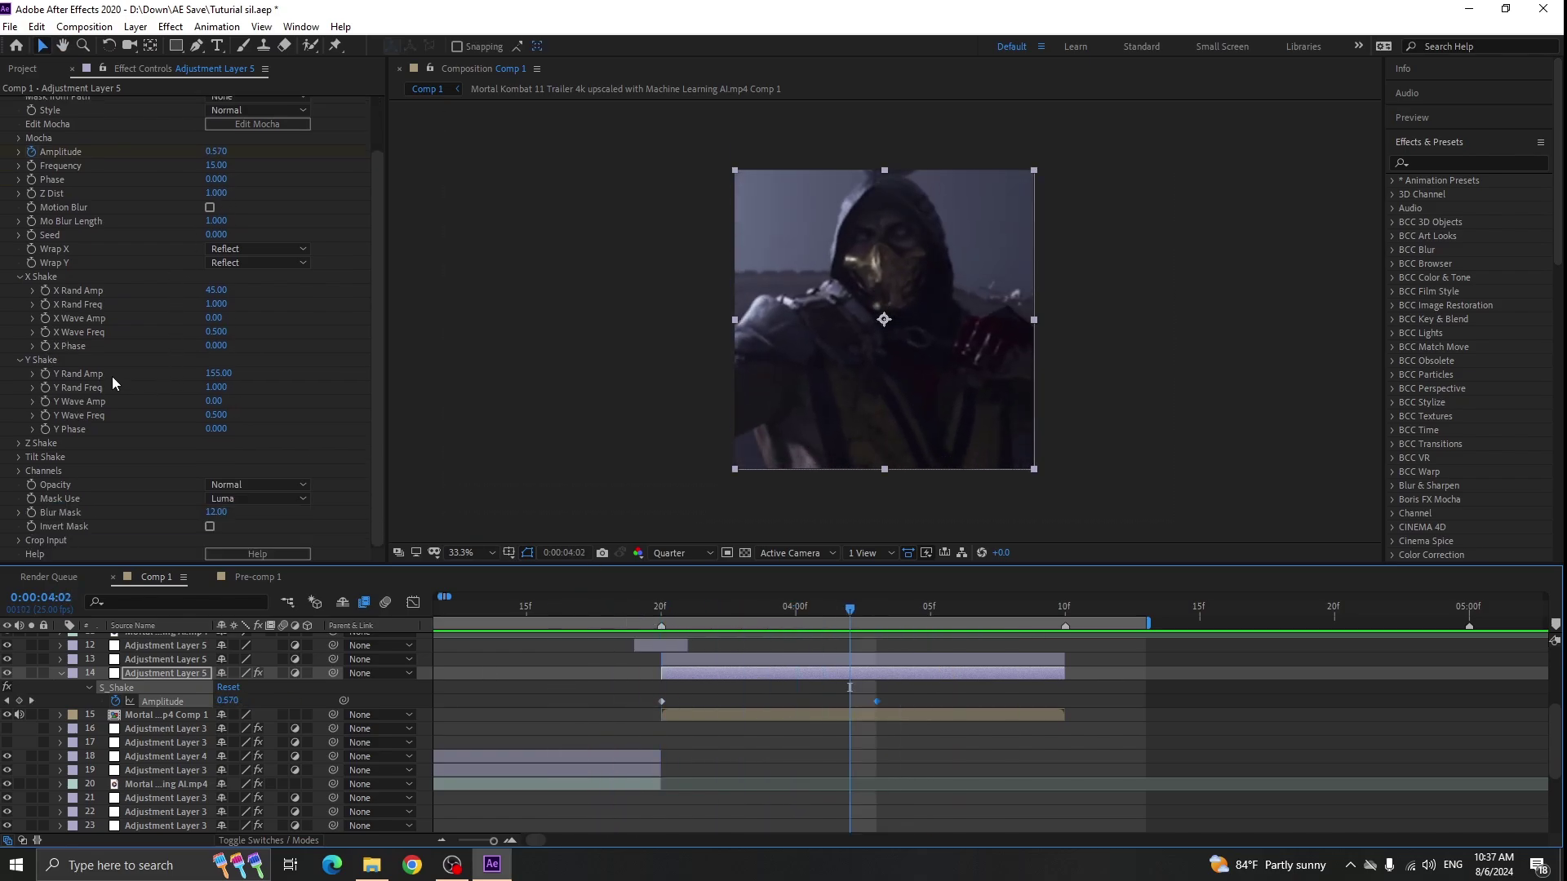
{"action": "left_click", "coordinate": [219, 292]}
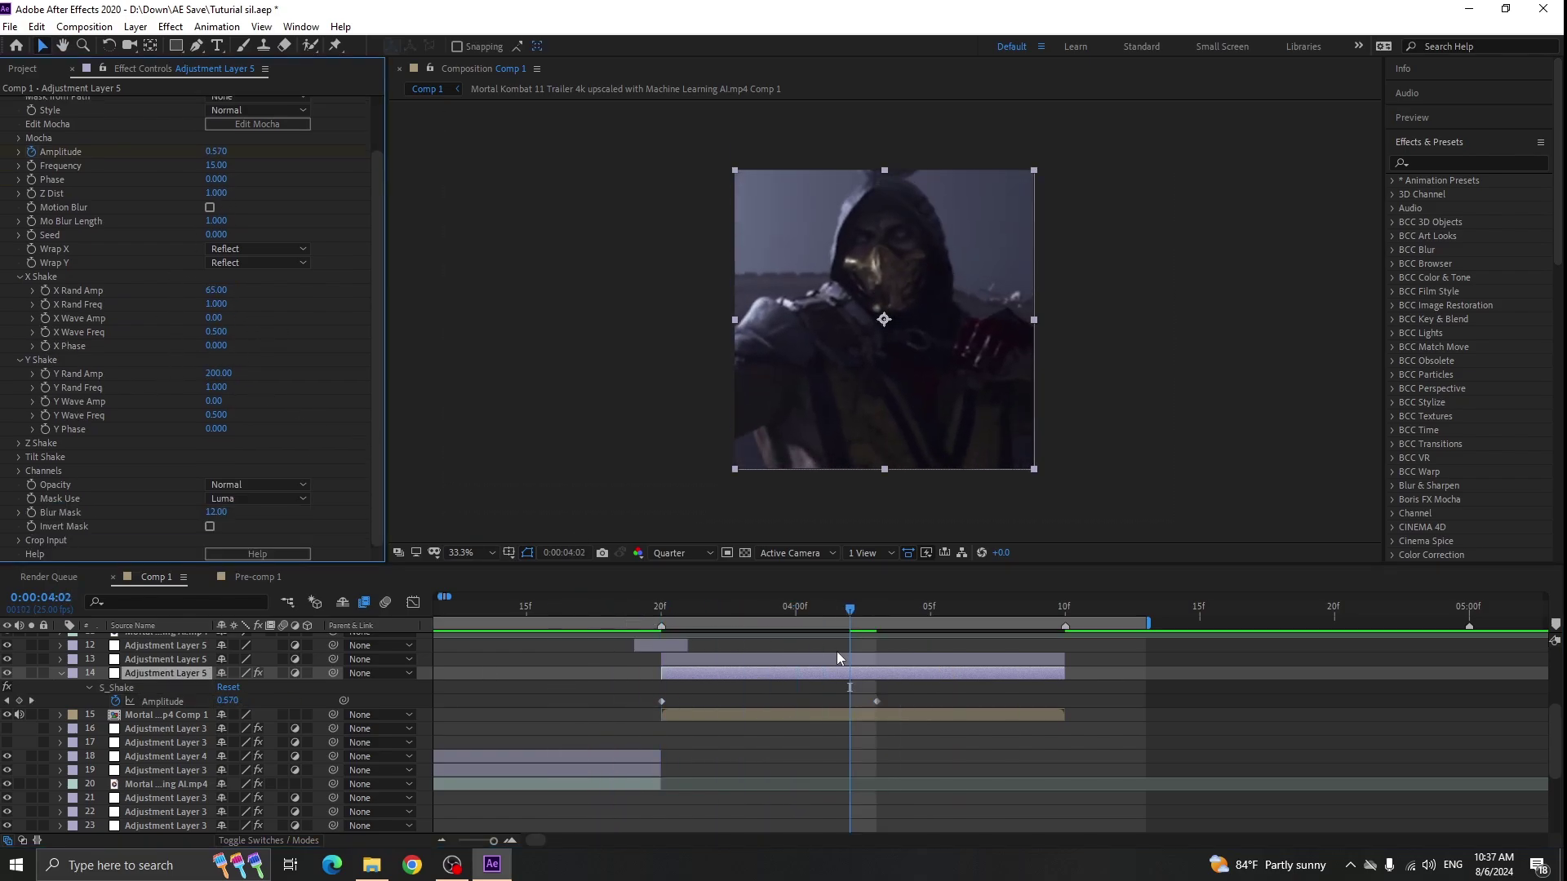
- Easy-ease the S_Shake Amplitude keyframes, reshape their curve to fall steeply at first, and play it back
{"action": "left_click_drag", "start_coordinate": [914, 693], "coordinate": [566, 706]}
{"action": "key", "text": "F9"}
{"action": "left_click", "coordinate": [660, 609]}
{"action": "left_click", "coordinate": [413, 602]}
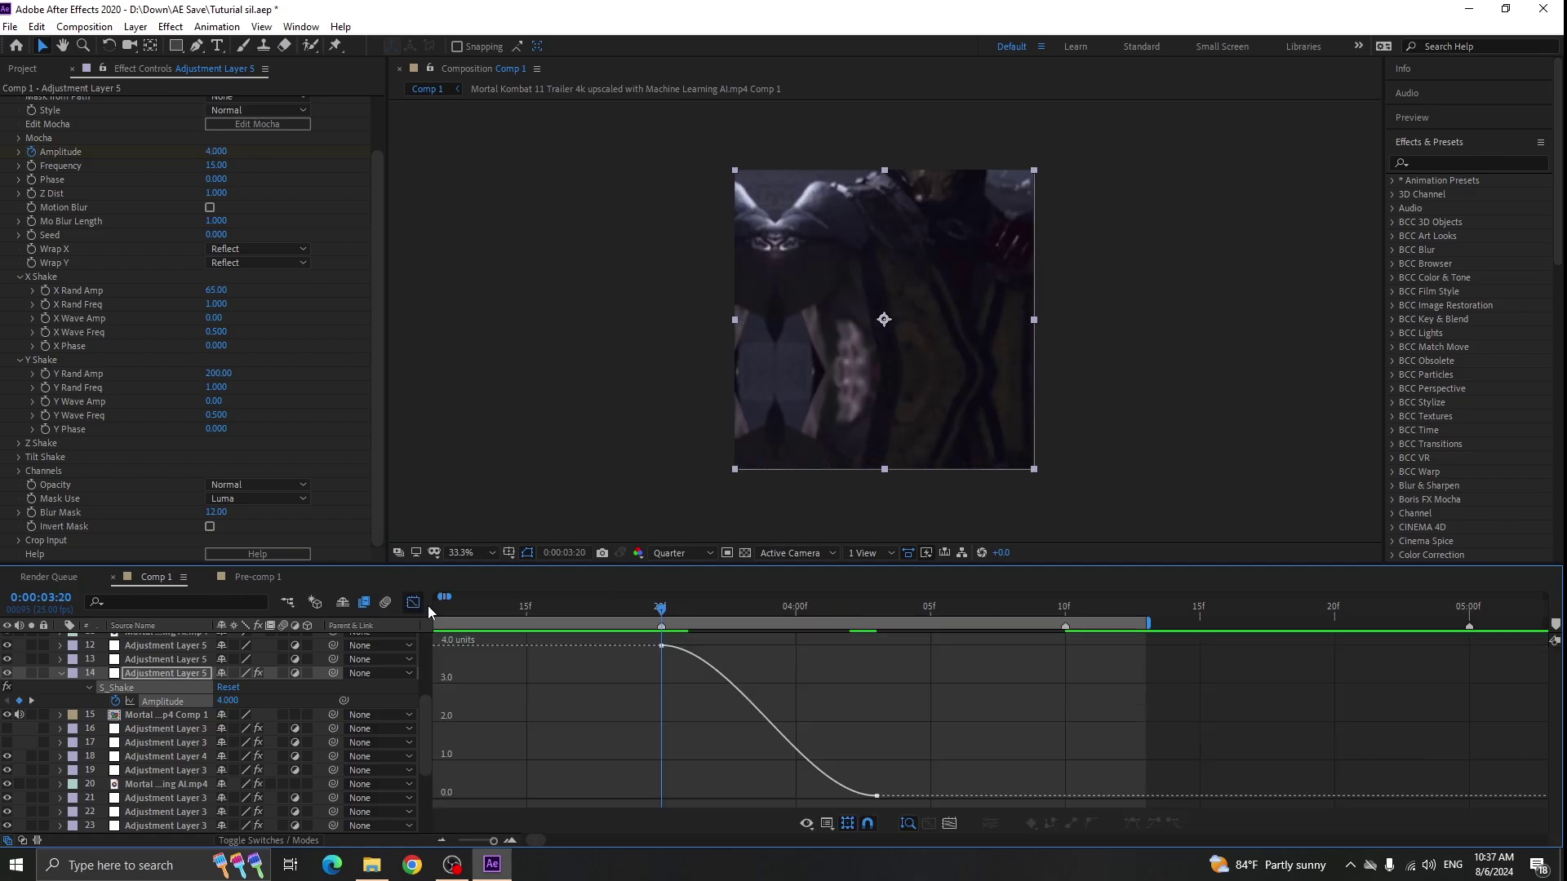
{"action": "left_click_drag", "start_coordinate": [733, 646], "coordinate": [668, 737]}
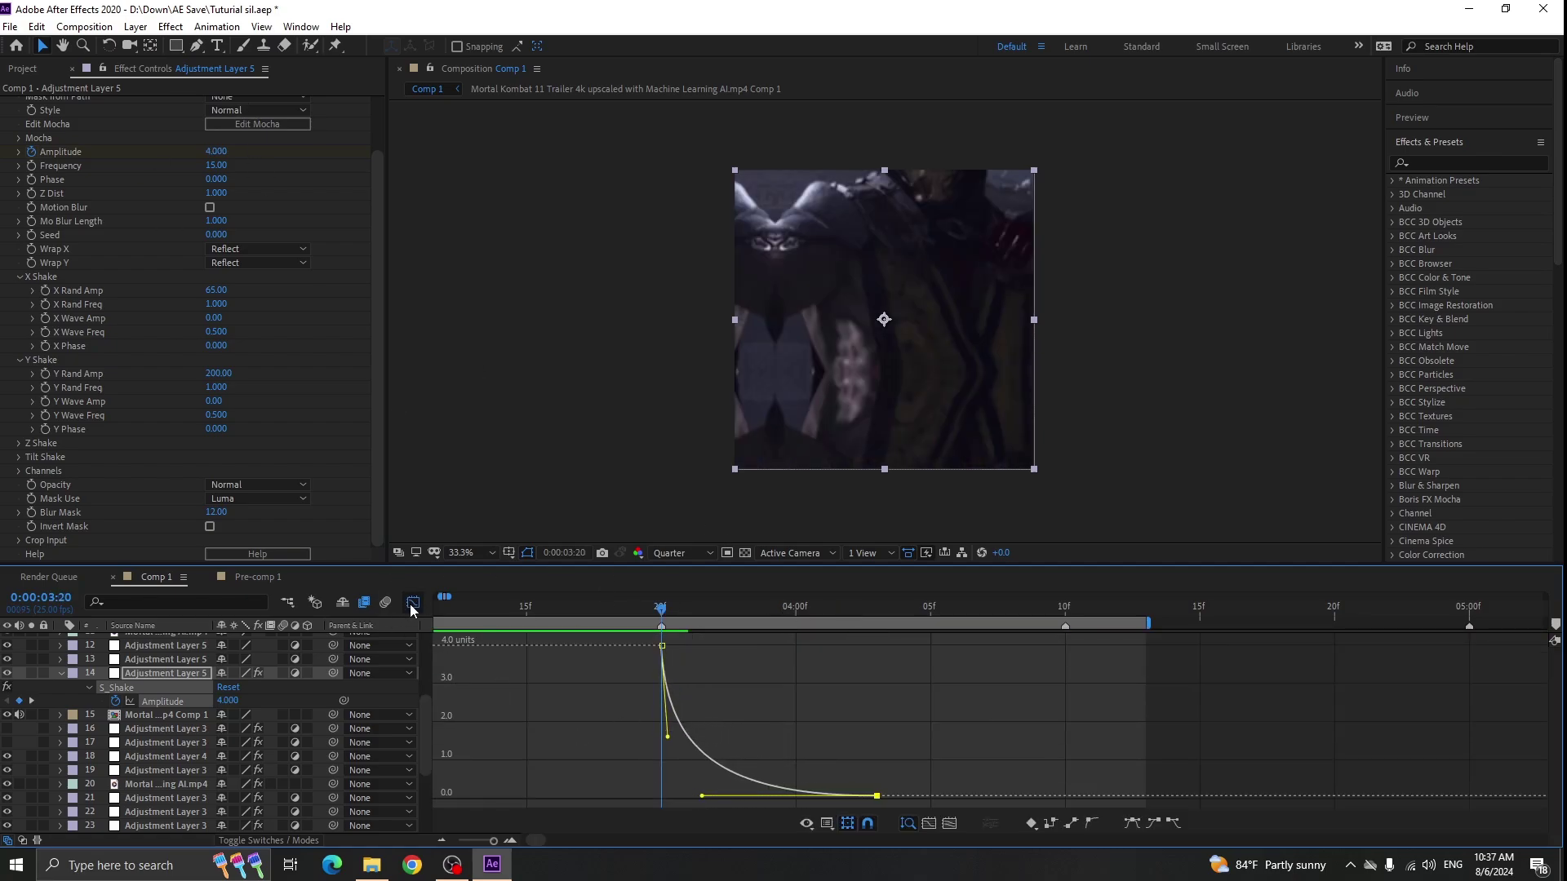
{"action": "left_click", "coordinate": [413, 603]}
{"action": "key", "text": "space"}
{"action": "key", "text": "space"}
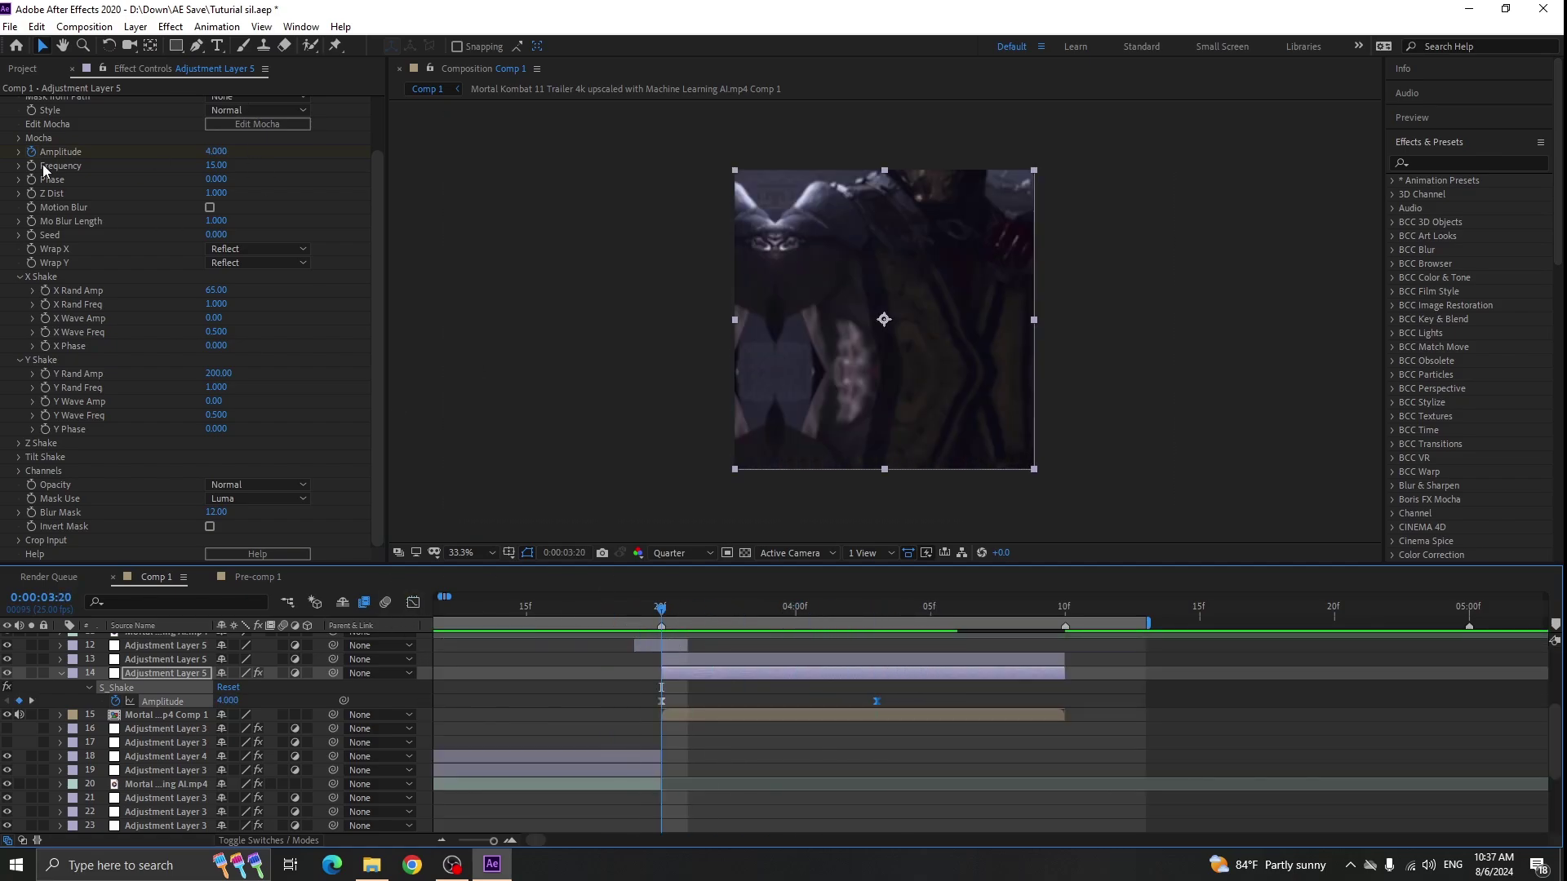
- Apply S_Flicker to the S_Shake adjustment layer with Rand Luma Amp 5 and start keyframing its Amplitude
{"action": "scroll", "coordinate": [45, 169], "scroll_direction": "up", "scroll_amount": 2}
{"action": "left_click", "coordinate": [6, 103]}
{"action": "left_click", "coordinate": [1459, 163]}
{"action": "type", "text": "s_flic"}
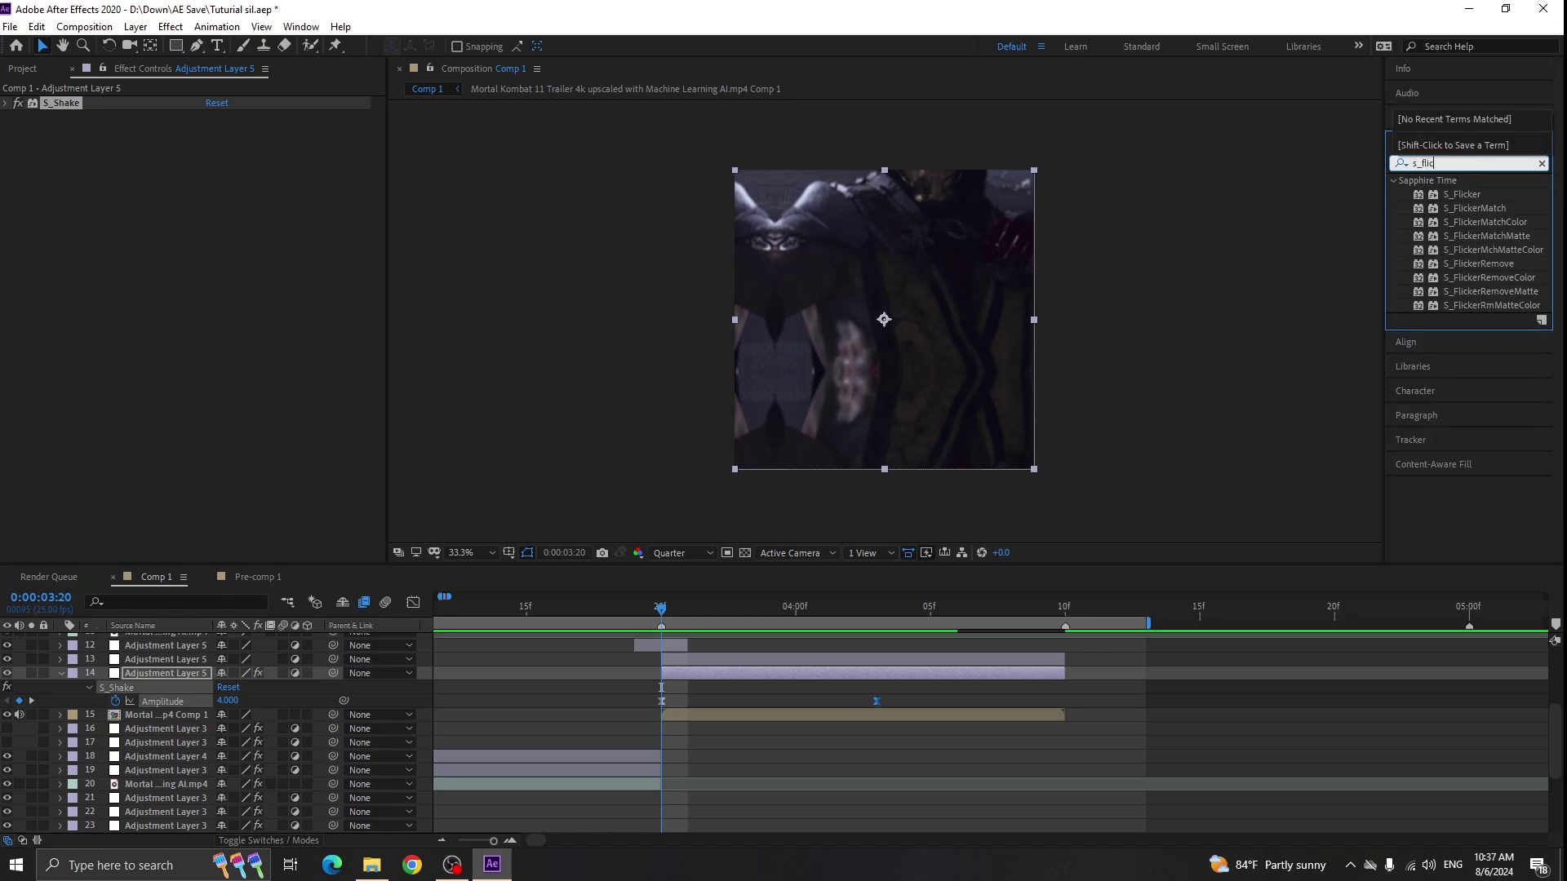
{"action": "double_click", "coordinate": [1466, 195]}
{"action": "type", "text": "5"}
{"action": "key", "text": "Return"}
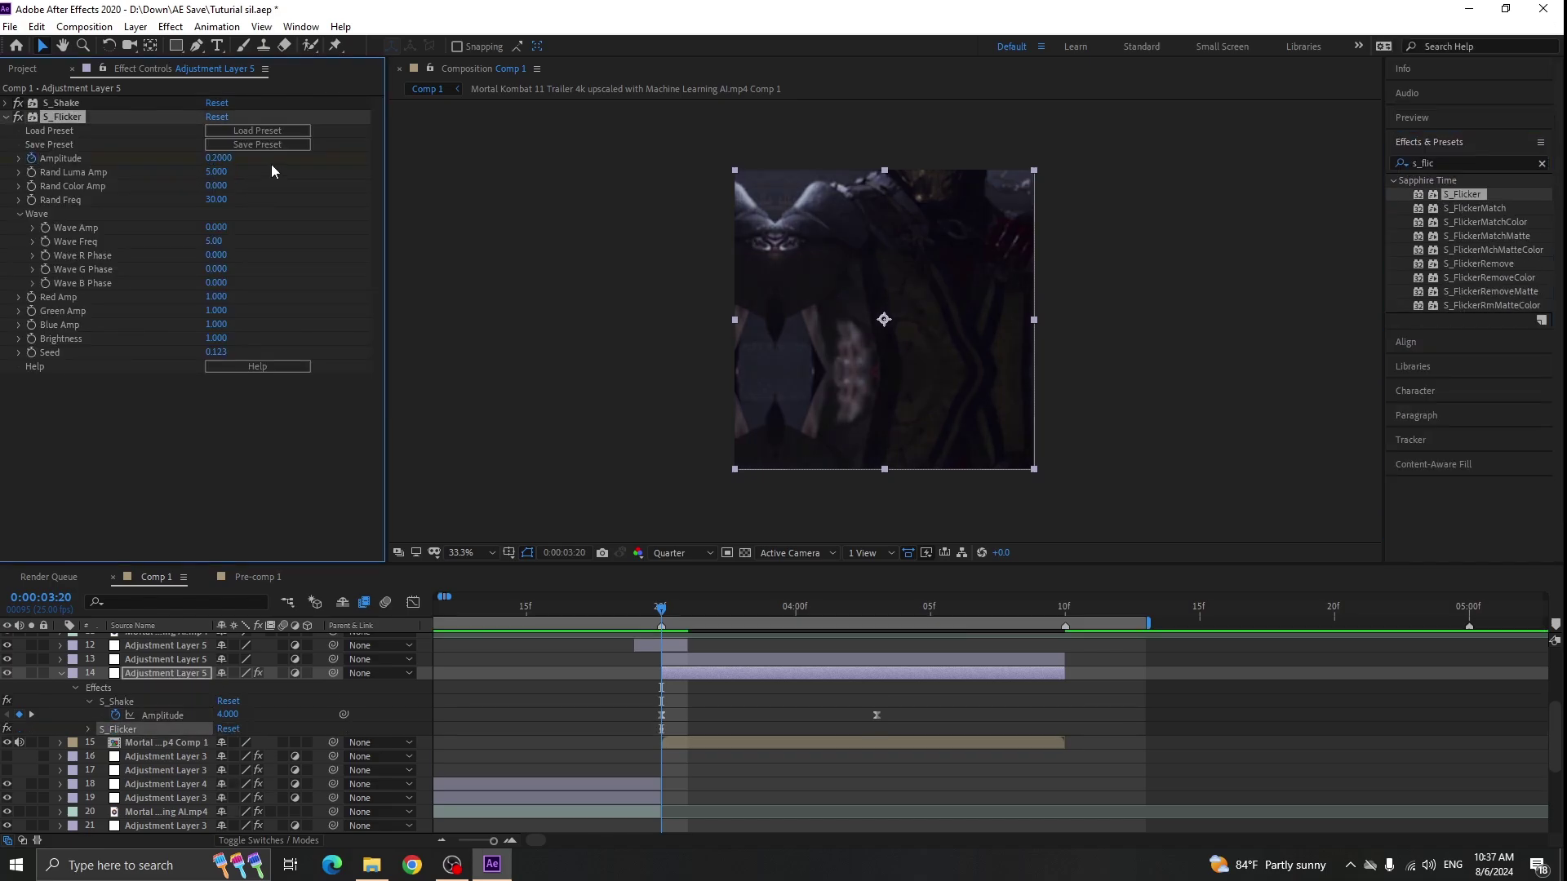
- Keyframe S_Flicker's Amplitude at 0.5 at 0:00:03:20 and at 0.08 at 0:00:04:05
{"action": "left_click", "coordinate": [219, 162]}
{"action": "type", "text": "0.5"}
{"action": "key", "text": "Return"}
{"action": "key", "text": "u"}
{"action": "key", "text": "u"}
{"action": "left_click", "coordinate": [787, 622]}
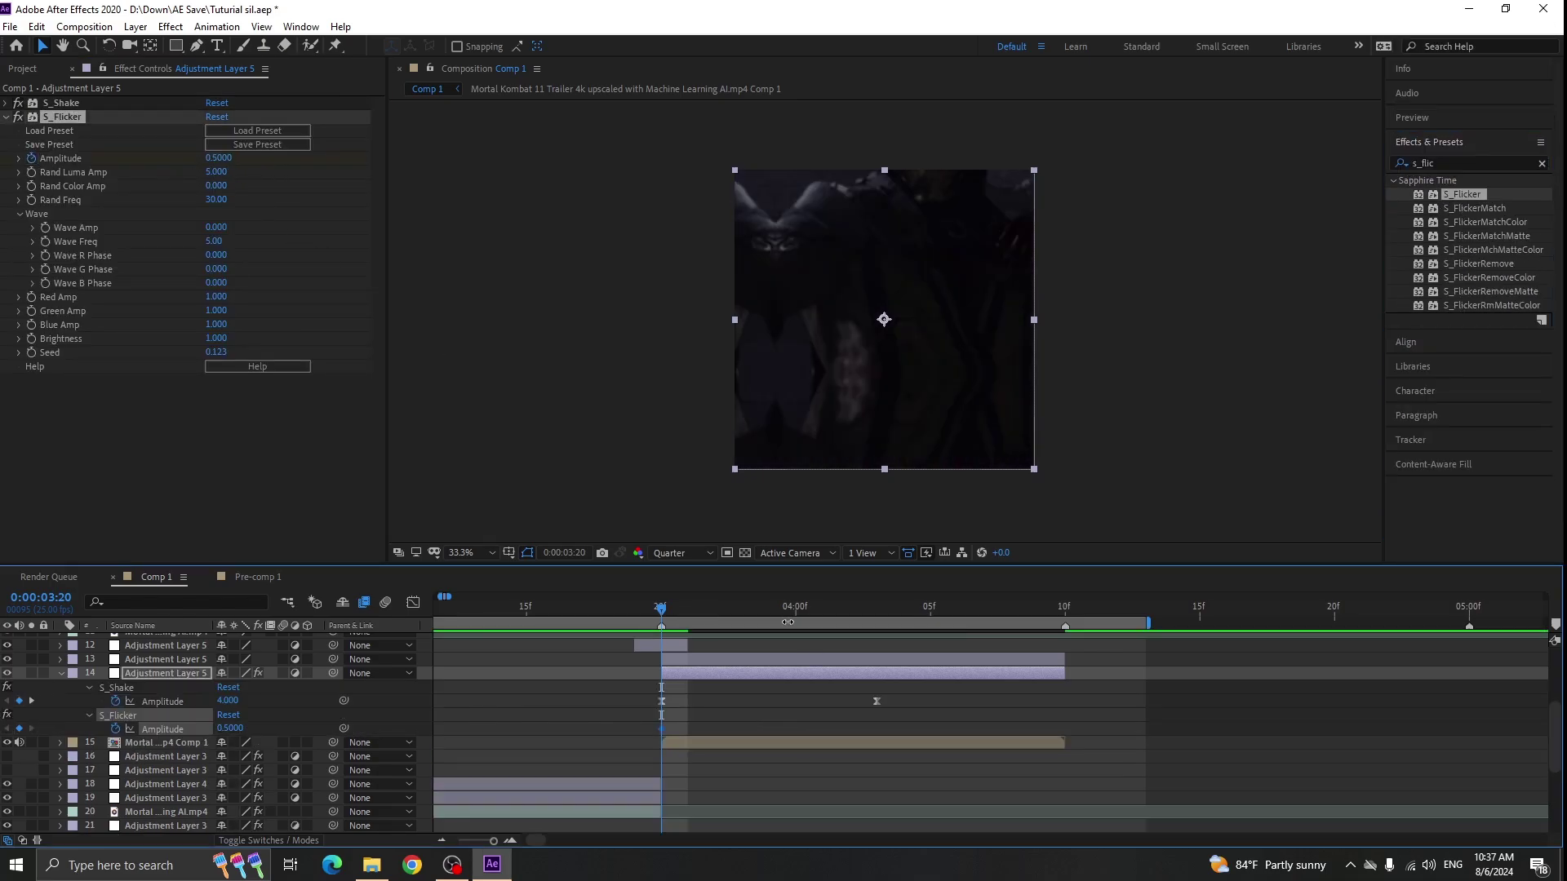
{"action": "left_click_drag", "start_coordinate": [661, 613], "coordinate": [931, 630]}
{"action": "left_click_drag", "start_coordinate": [232, 728], "coordinate": [223, 752]}
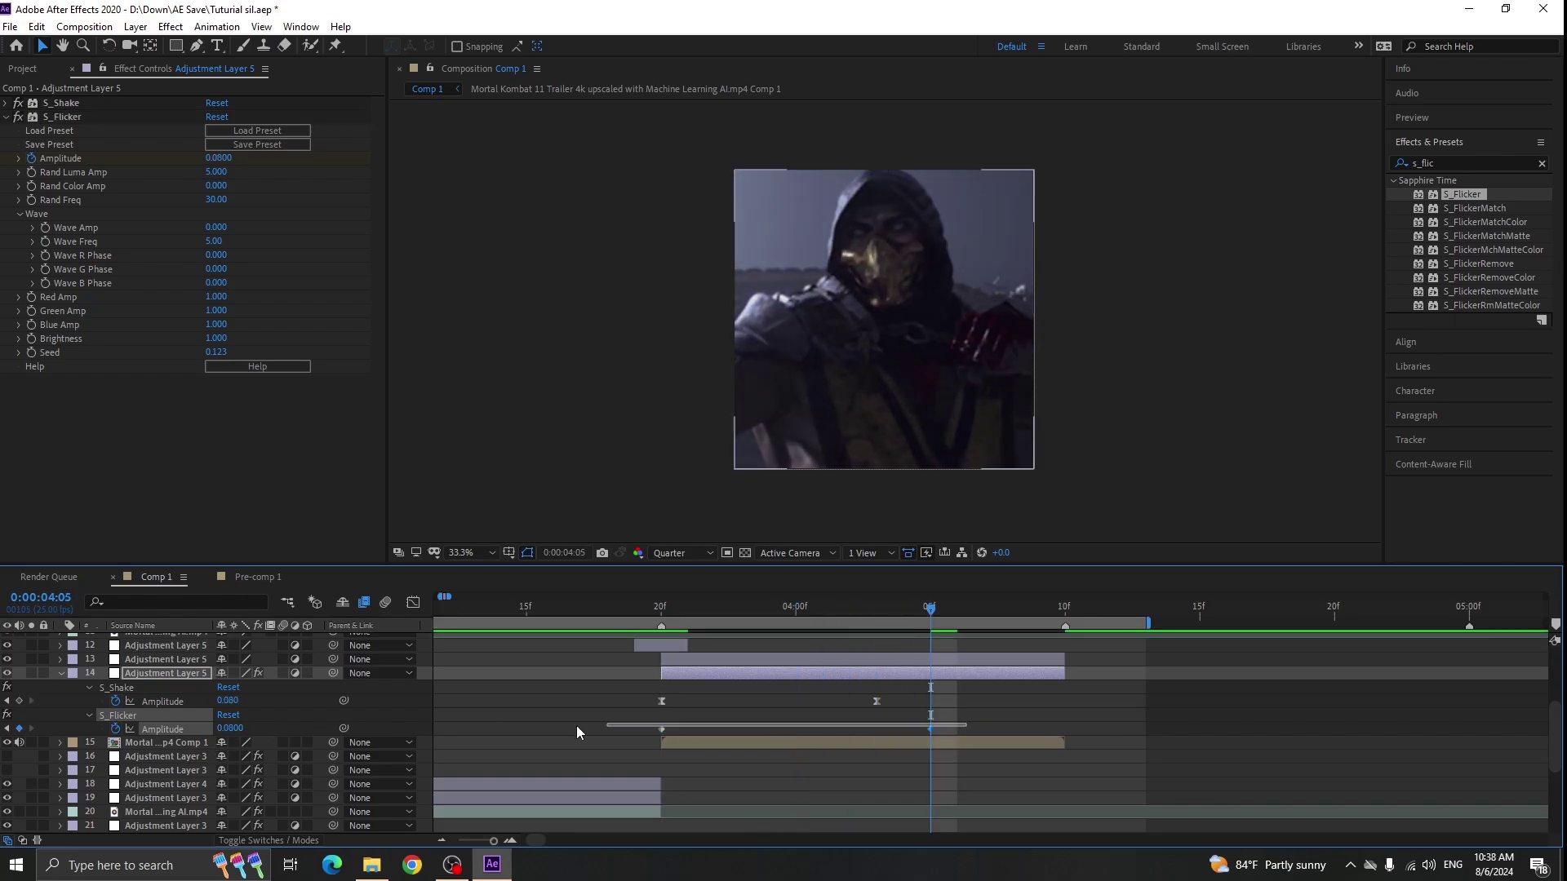
- Ease the S_Flicker Amplitude keyframes with a curve that falls steeply at first, and play it back
{"action": "left_click", "coordinate": [413, 602]}
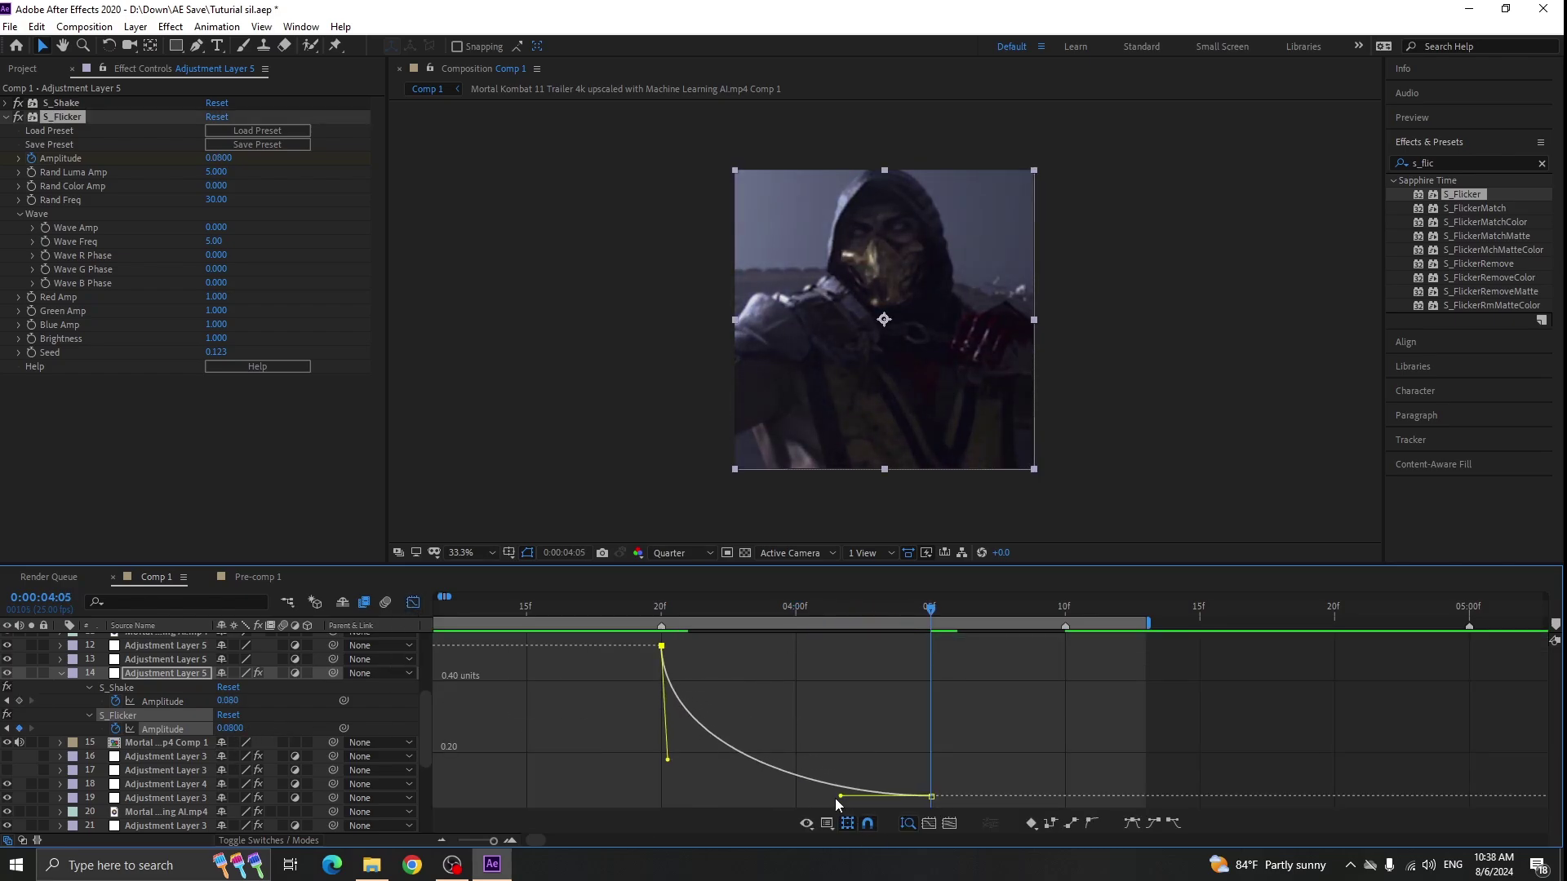
{"action": "left_click", "coordinate": [413, 602]}
{"action": "key", "text": "space"}
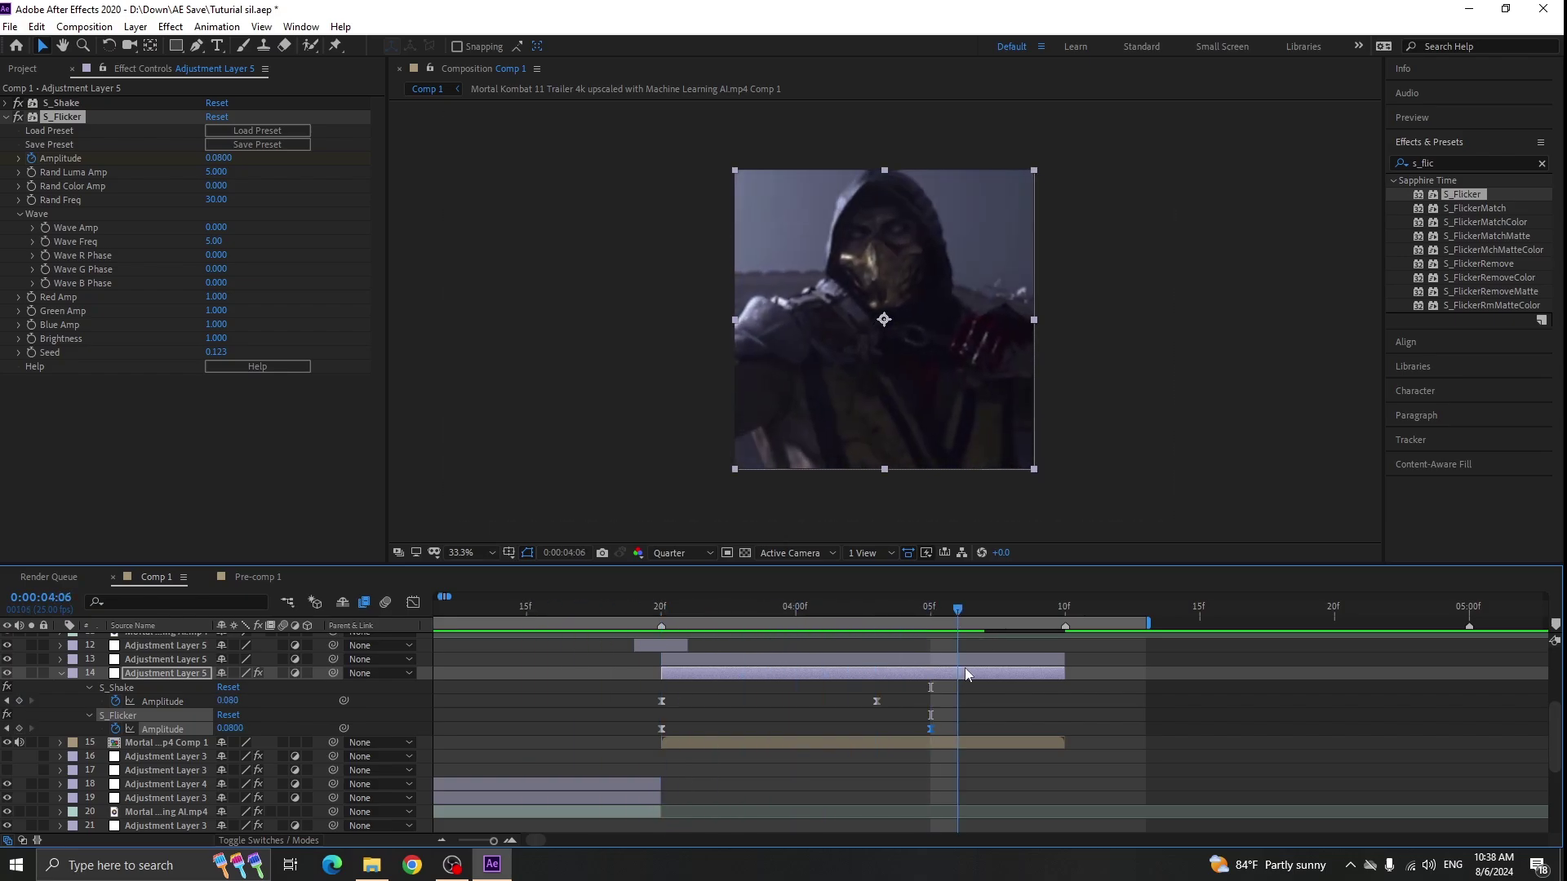
- Apply Tint to the short Adjustment Layer 5 at the 0:00:03:20 cut, mapping black to white and white to black
{"action": "left_click", "coordinate": [636, 611]}
{"action": "left_click", "coordinate": [657, 645]}
{"action": "left_click_drag", "start_coordinate": [1458, 162], "coordinate": [1354, 165]}
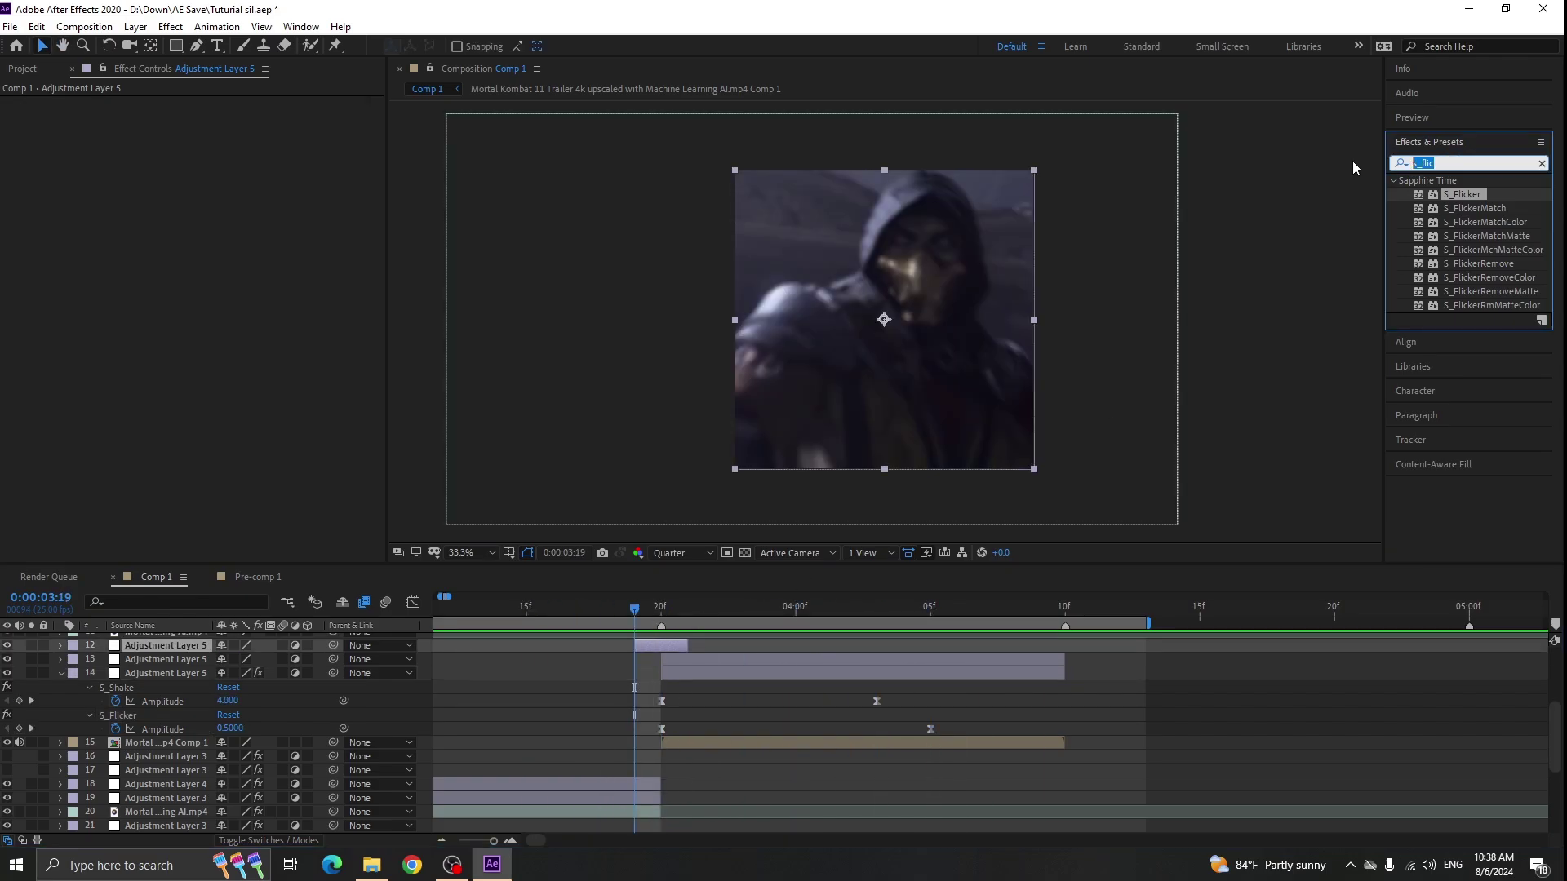
{"action": "type", "text": "tint"}
{"action": "left_click_drag", "start_coordinate": [1450, 238], "coordinate": [261, 168]}
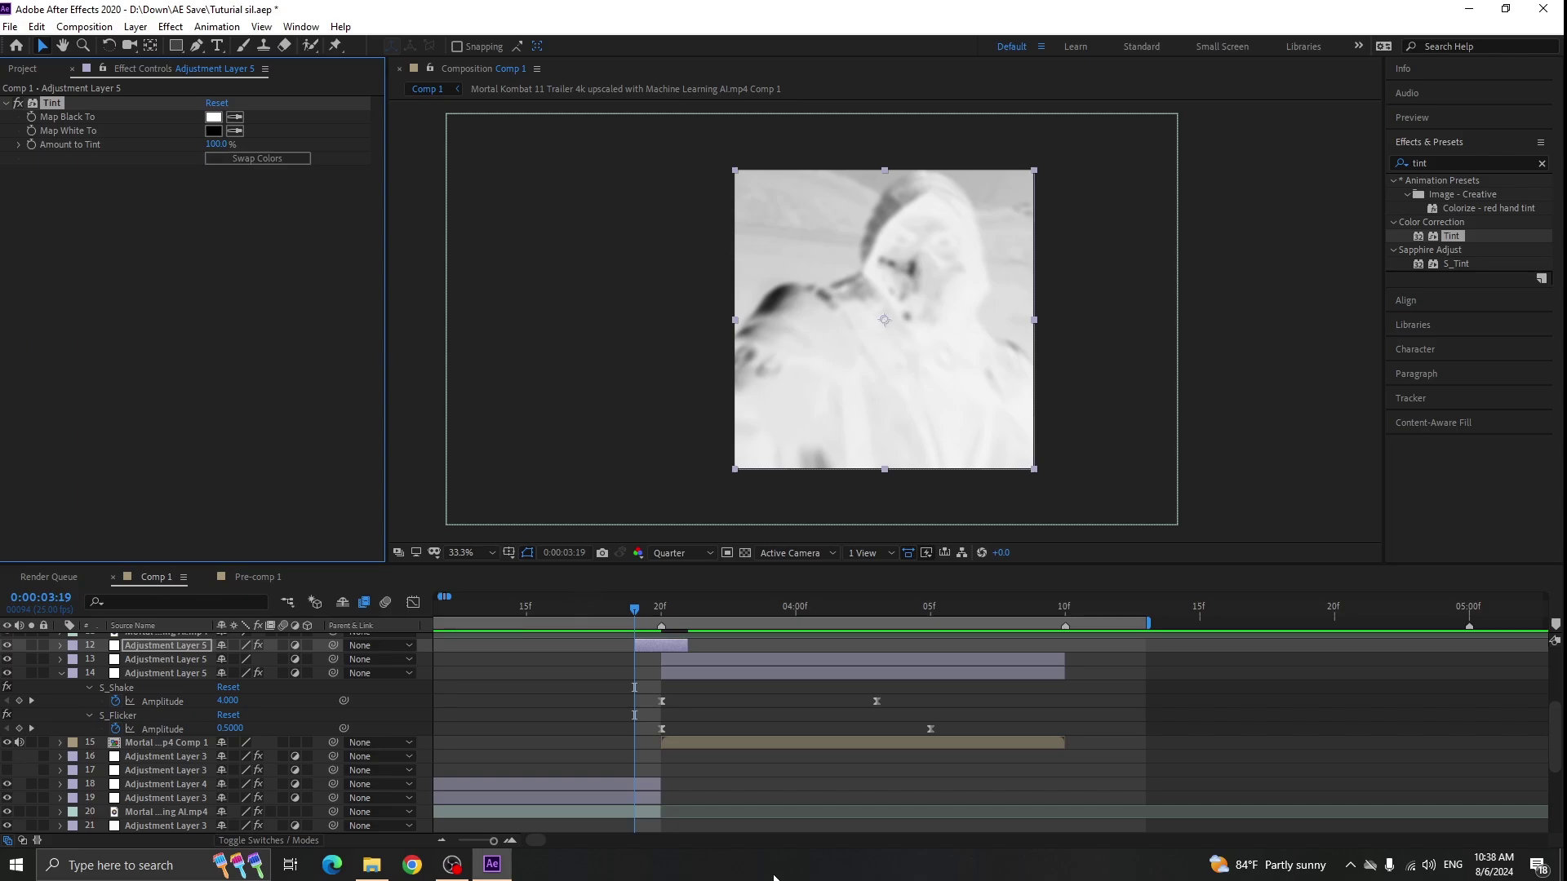
- Duplicate the short tinted adjustment layer and shift the lower copy one frame earlier, starting at 0:00:03:18
{"action": "scroll", "coordinate": [678, 718], "scroll_direction": "up", "scroll_amount": 1}
{"action": "left_click", "coordinate": [660, 689]}
{"action": "key", "text": "ctrl+d"}
{"action": "left_click_drag", "start_coordinate": [652, 701], "coordinate": [621, 702]}
{"action": "key", "text": "Page_Up"}
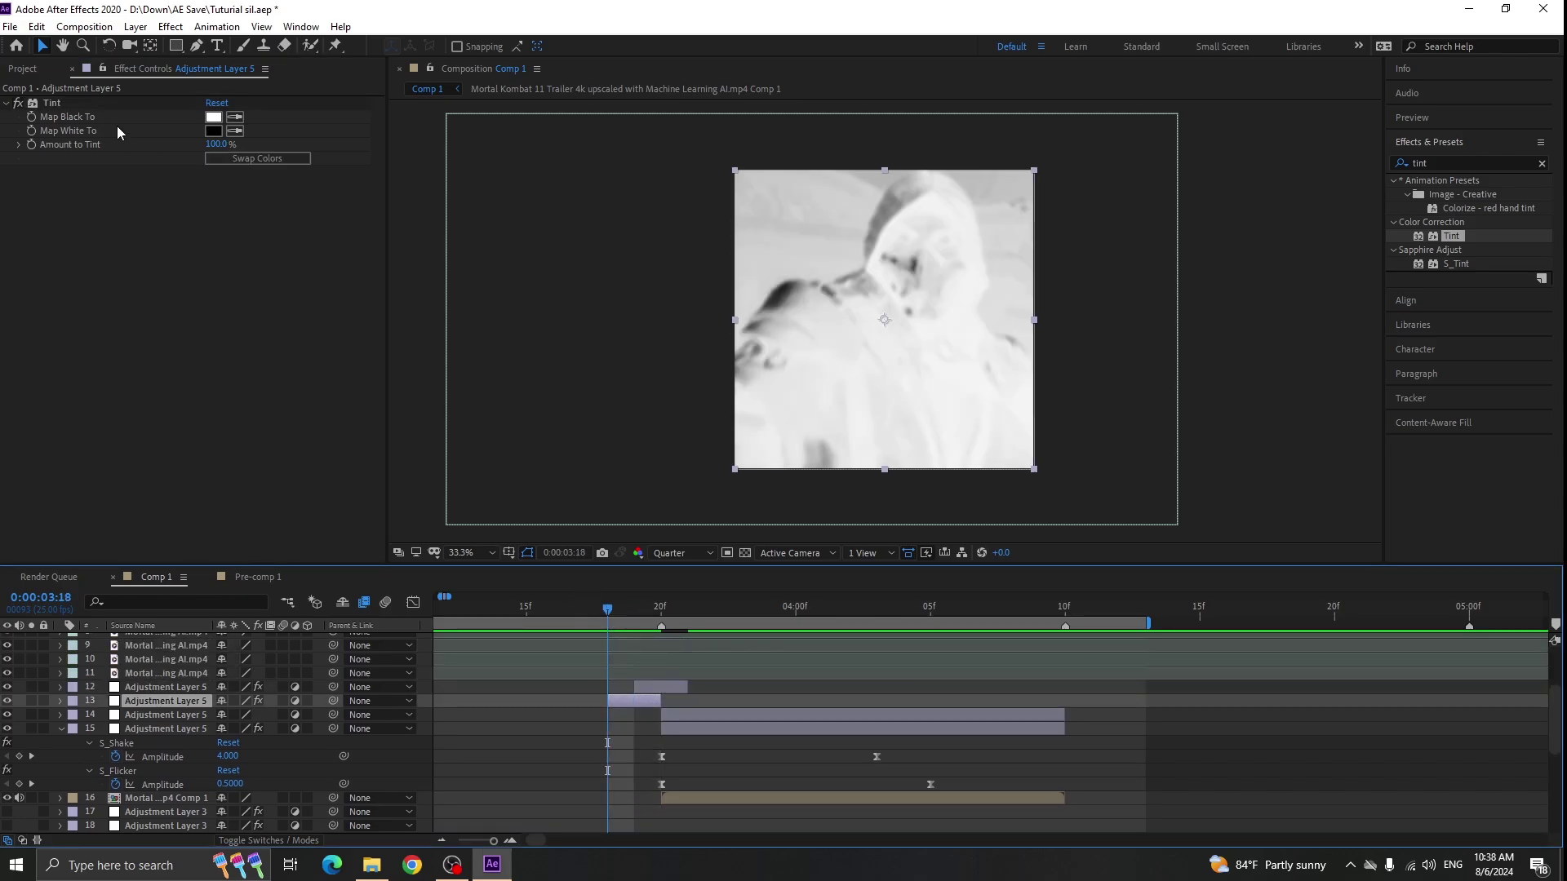
- Replace Tint on the shifted copy with Minimax at Radius 15
{"action": "left_click", "coordinate": [52, 102]}
{"action": "key", "text": "Delete"}
{"action": "left_click", "coordinate": [1542, 163]}
{"action": "type", "text": "minima"}
{"action": "double_click", "coordinate": [1438, 196]}
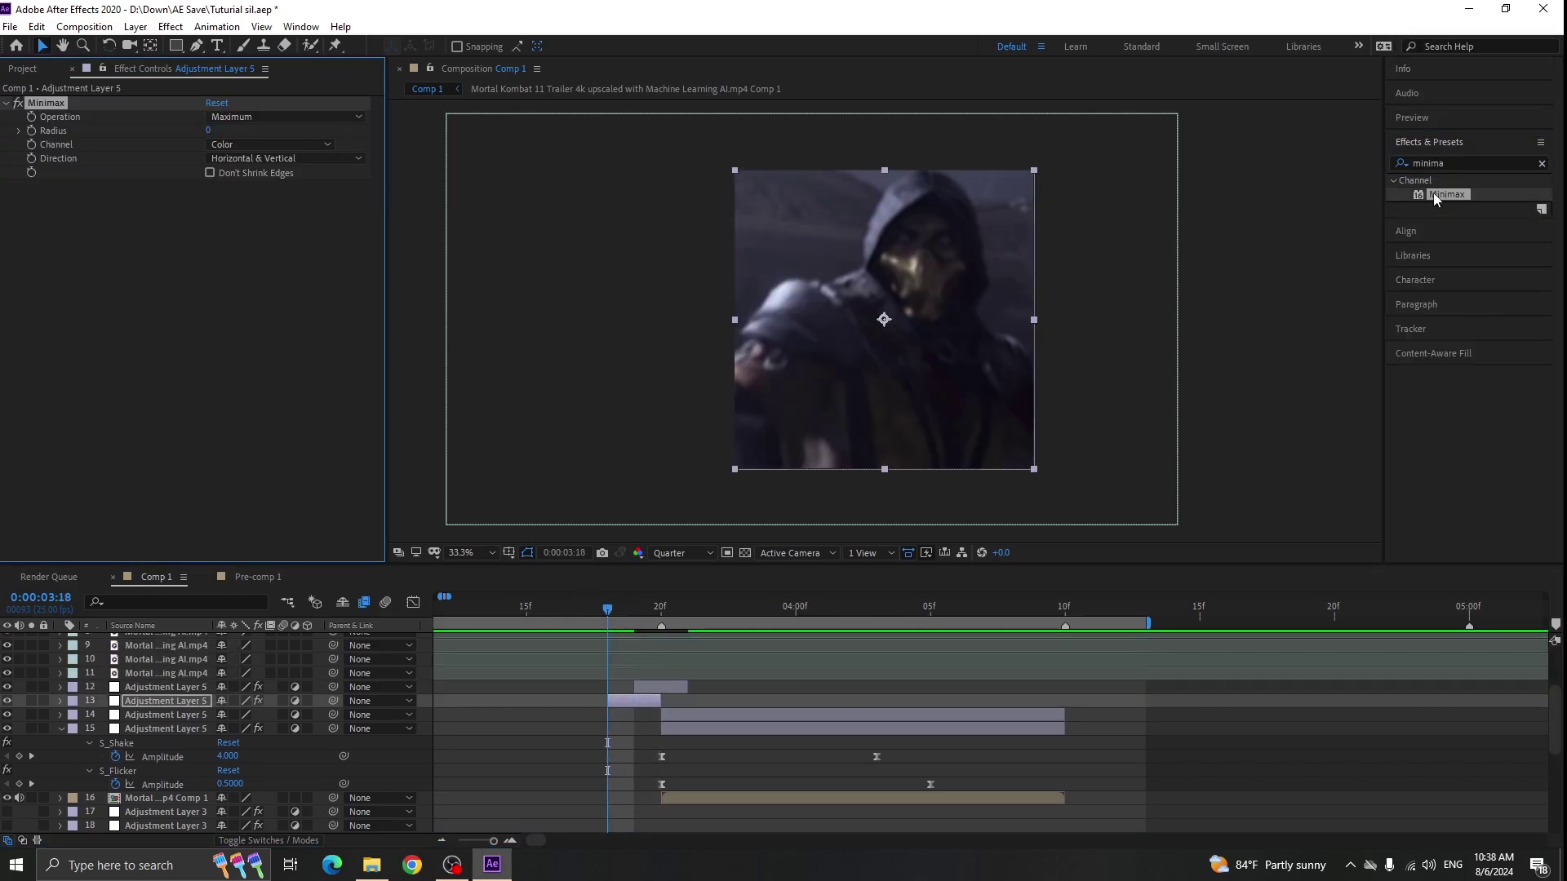
{"action": "left_click", "coordinate": [207, 130]}
{"action": "type", "text": "15"}
{"action": "left_click", "coordinate": [233, 328]}
- Add a default black-to-white Tint after Minimax on the shifted copy
{"action": "left_click", "coordinate": [1454, 162]}
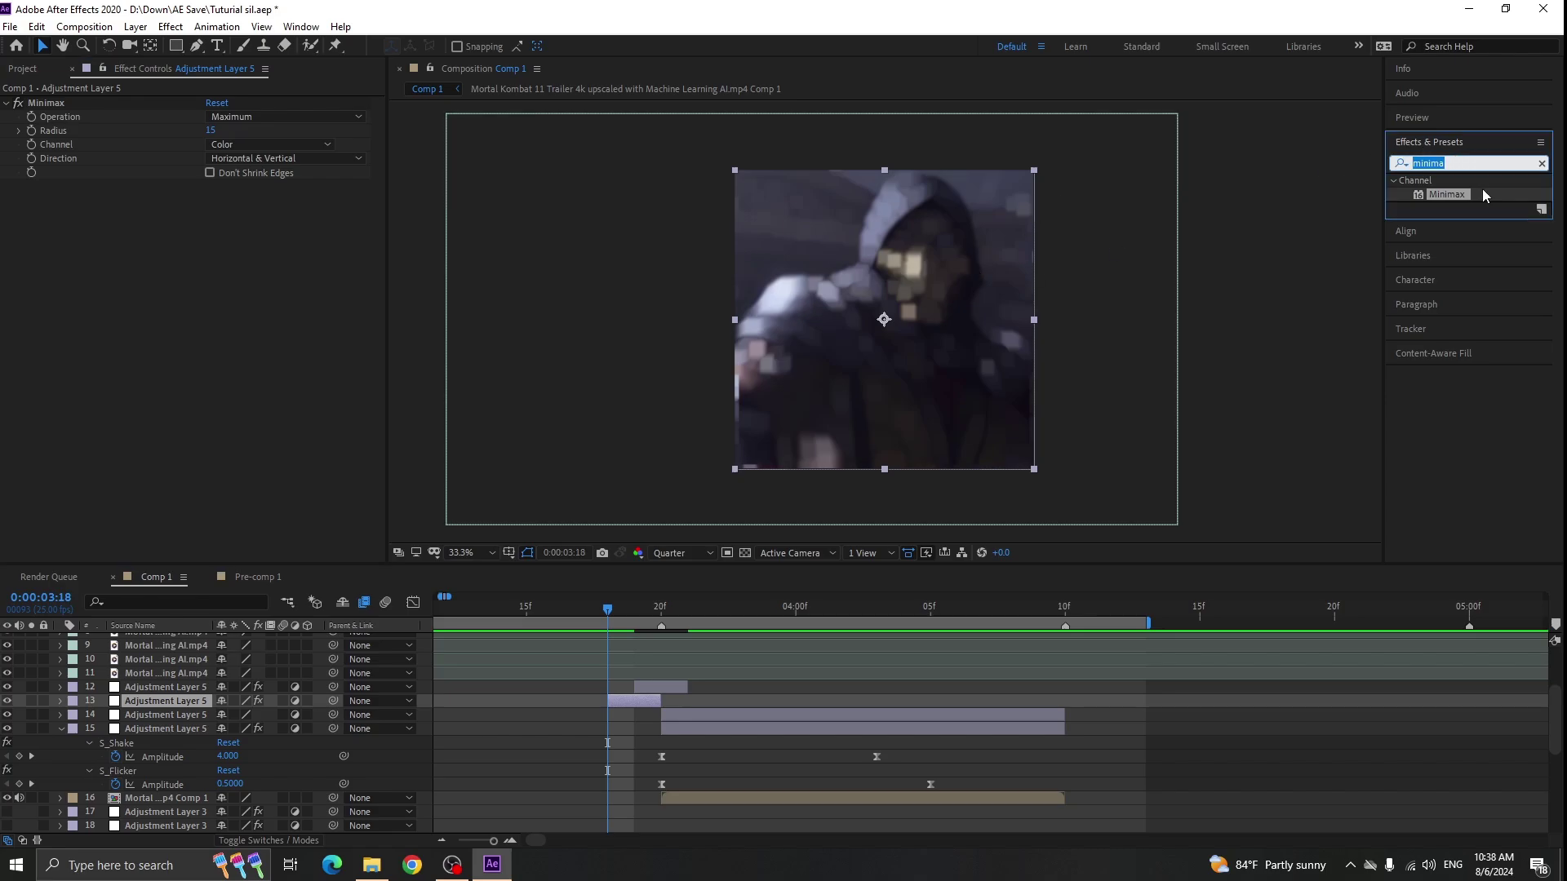
{"action": "type", "text": "tint"}
{"action": "double_click", "coordinate": [1451, 236]}
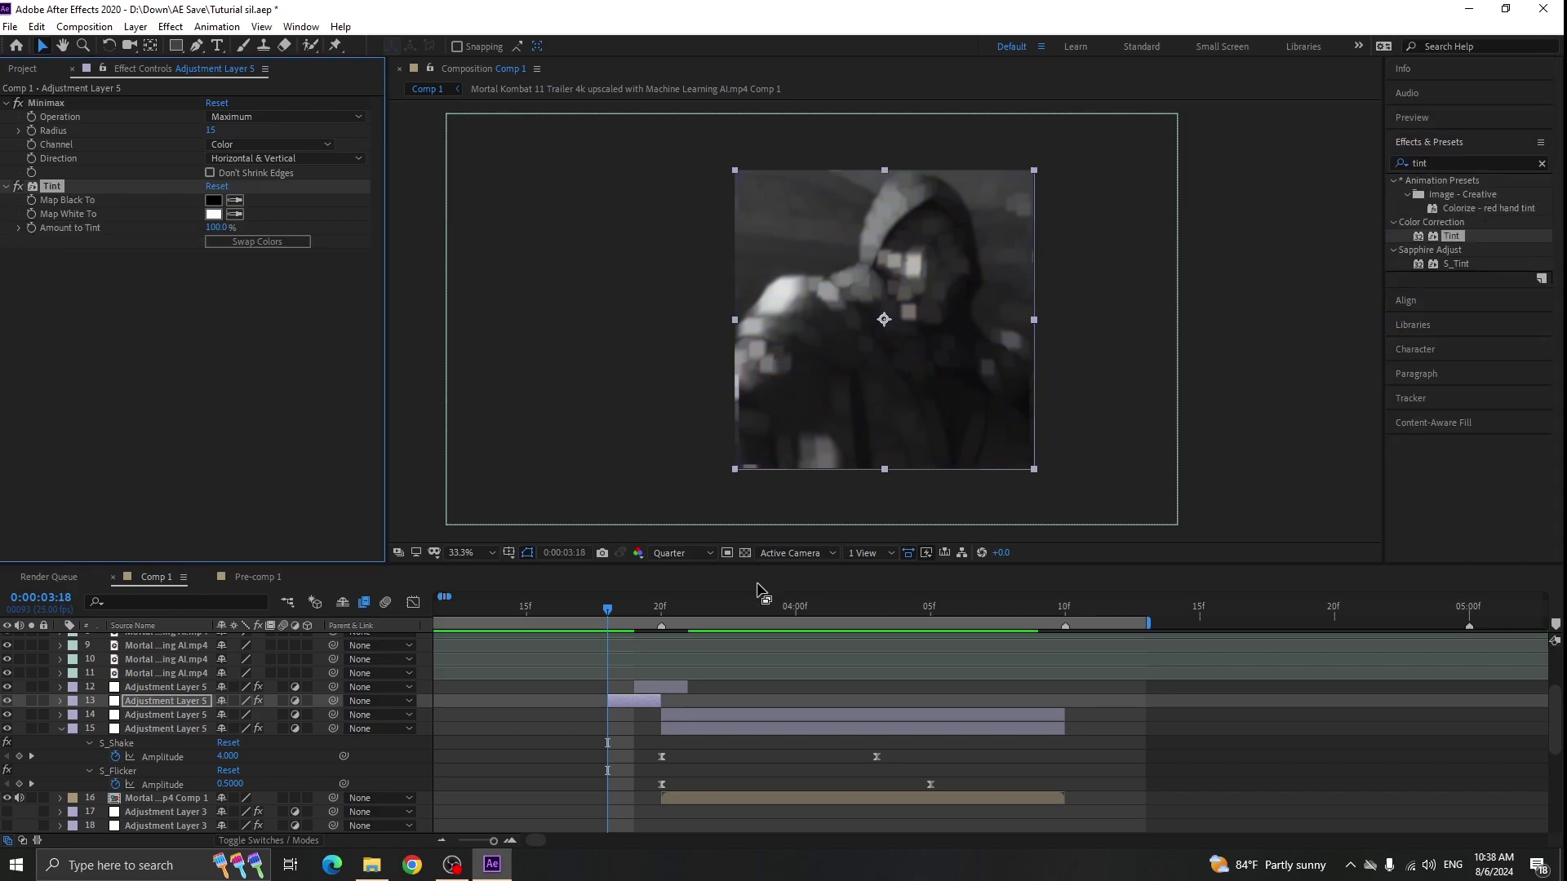
- Apply Tint to the full-length Adjustment Layer 5 directly above the shake layer
{"action": "left_click_drag", "start_coordinate": [627, 620], "coordinate": [963, 686]}
{"action": "left_click", "coordinate": [963, 713]}
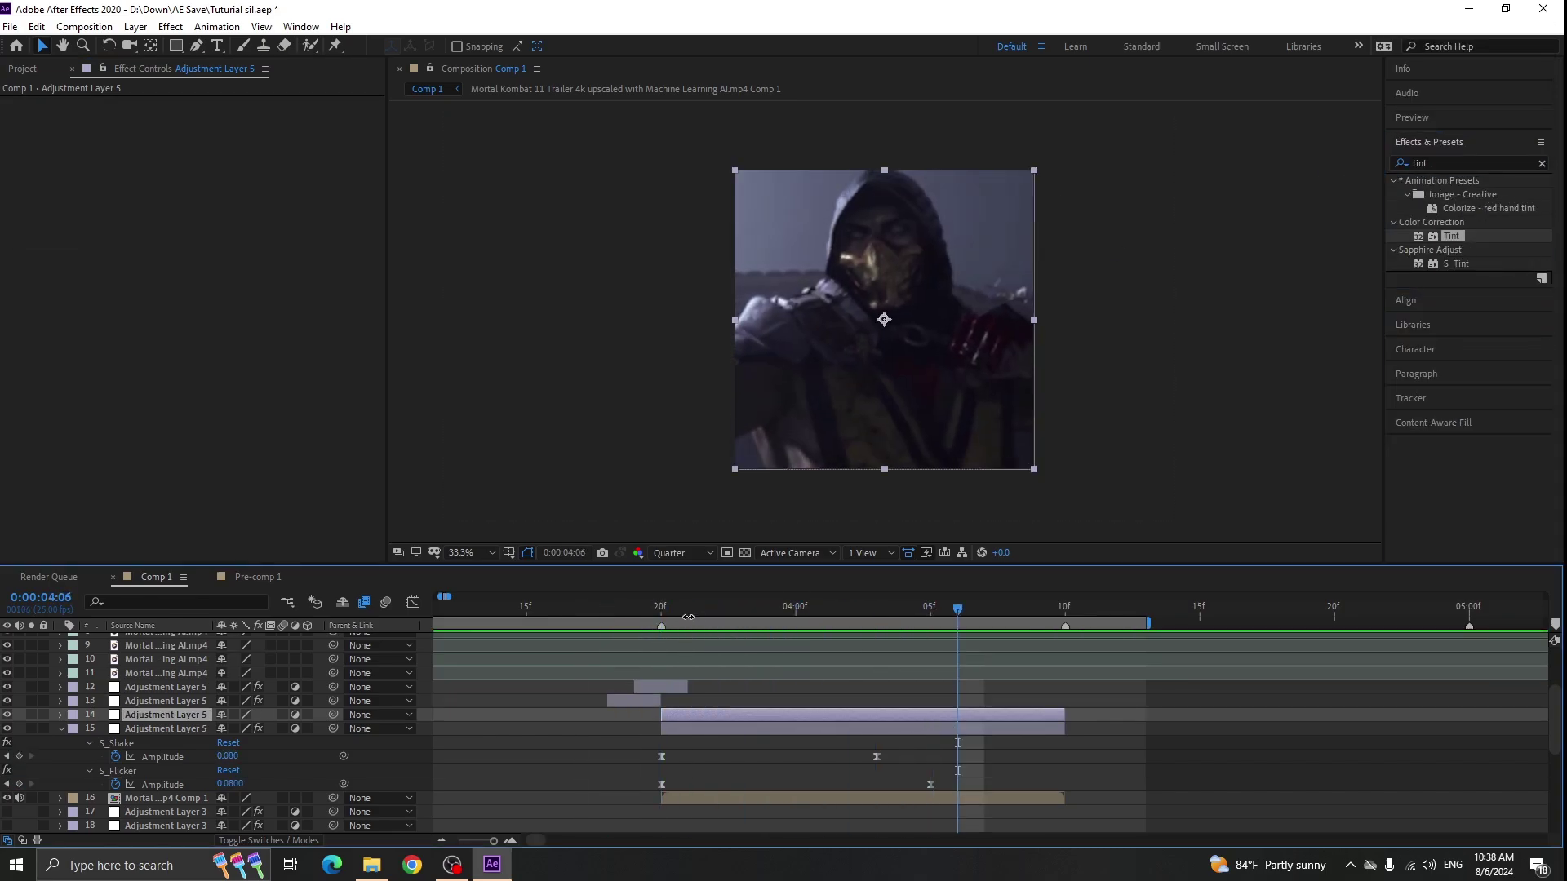
{"action": "key", "text": "i"}
{"action": "double_click", "coordinate": [1449, 234]}
{"action": "left_click_drag", "start_coordinate": [1437, 163], "coordinate": [1354, 158]}
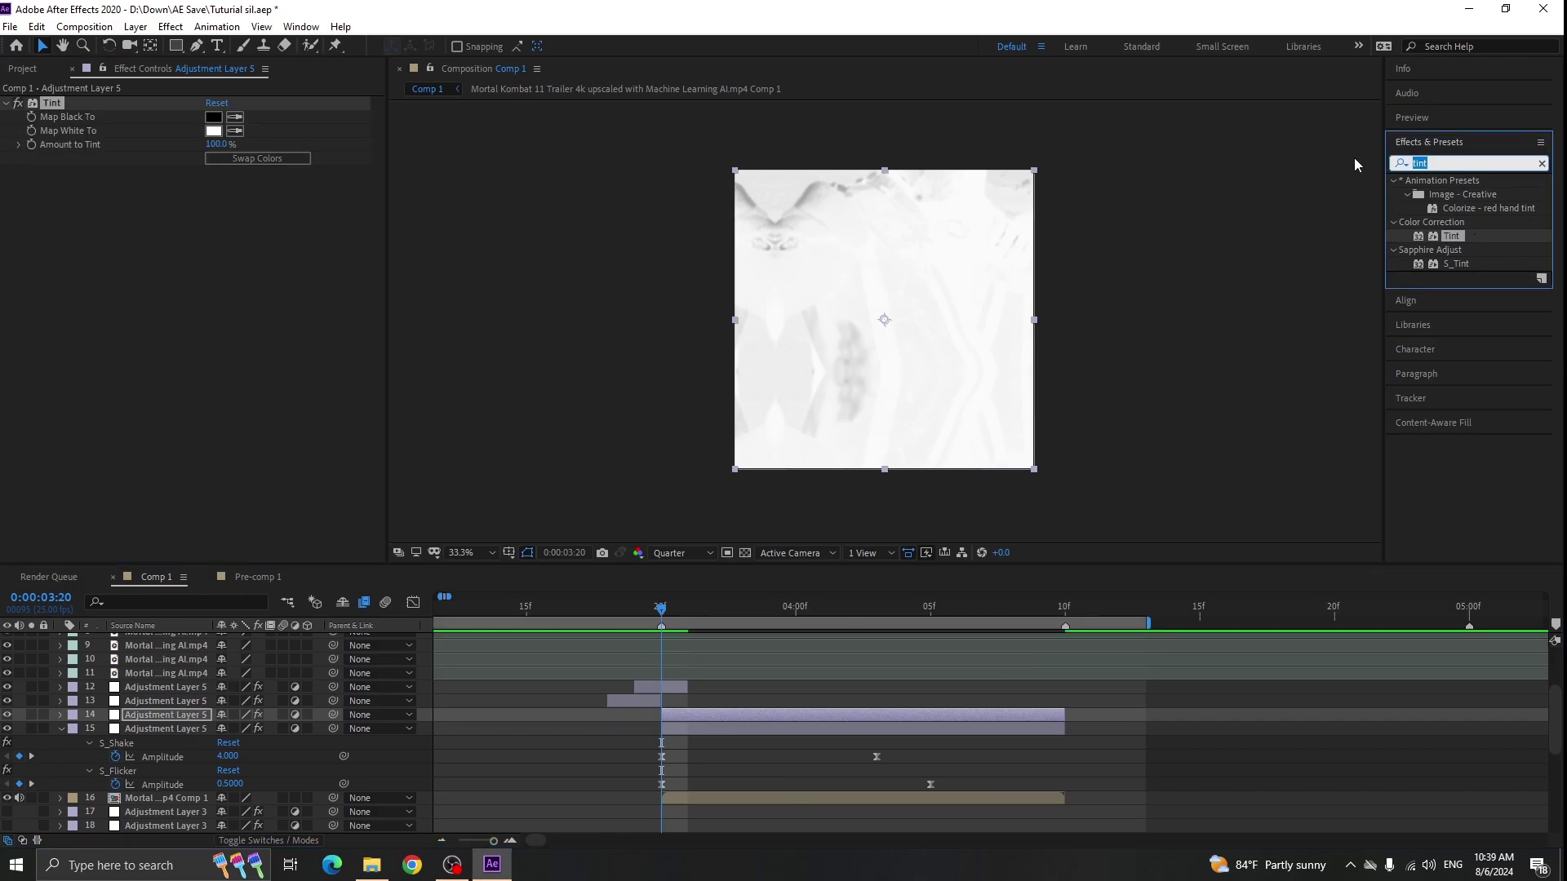
{"action": "key", "text": "BackSpace"}
{"action": "type", "text": "S_mo"}
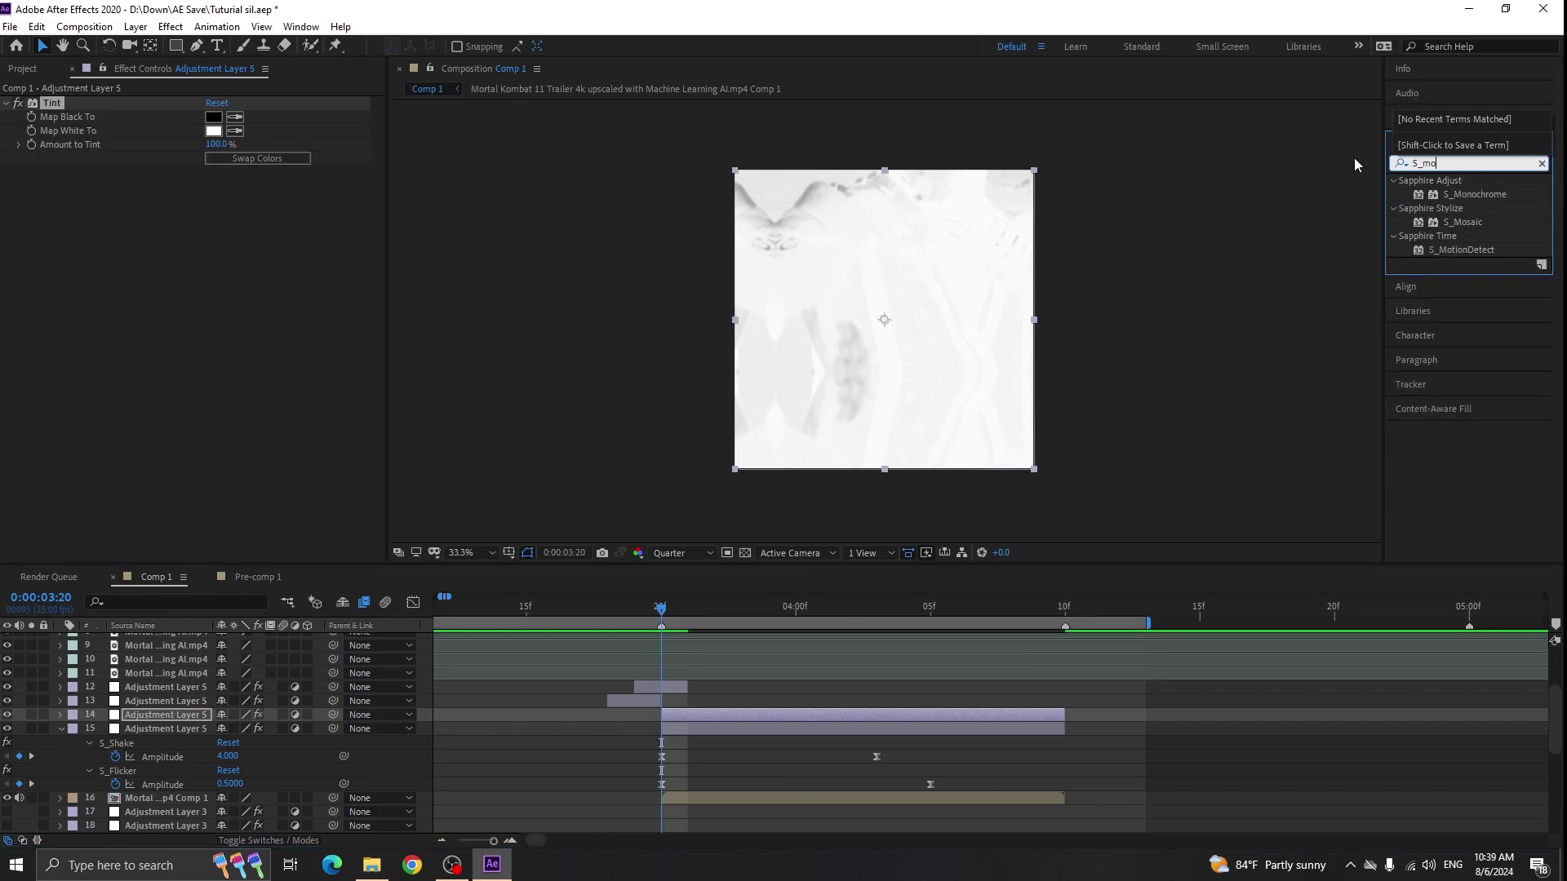
{"action": "key", "text": "BackSpace"}
{"action": "key", "text": "BackSpace"}
{"action": "key", "text": "BackSpace"}
{"action": "key", "text": "BackSpace"}
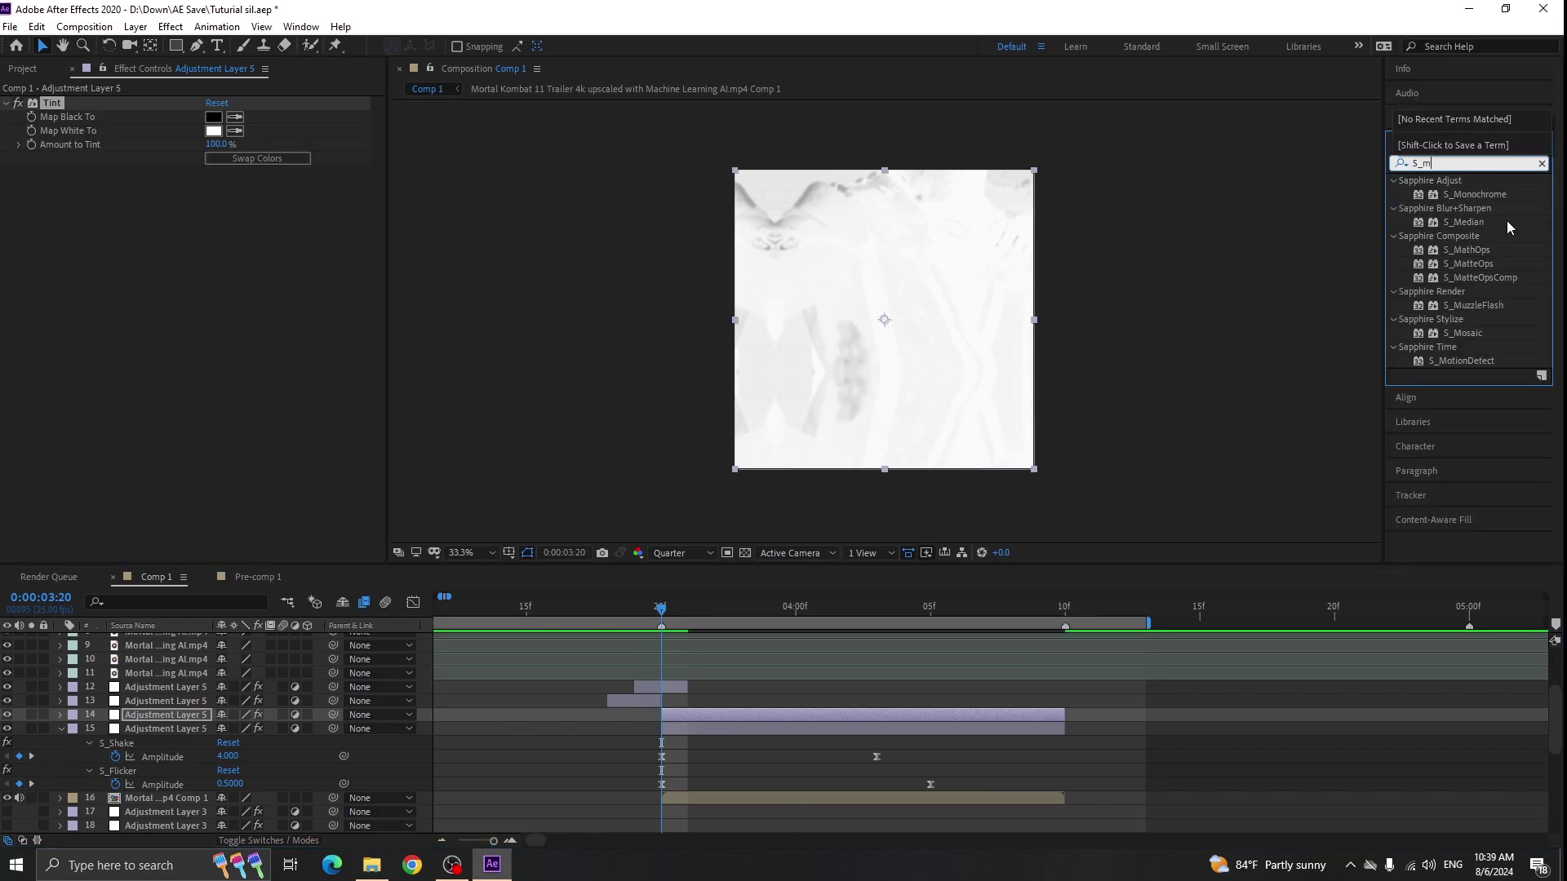
- Duplicate Adjustment Layer 4 and put the copy in place of the upper full-length Adjustment Layer 5, starting at 0:00:03:20
{"action": "left_click", "coordinate": [784, 686]}
{"action": "left_click", "coordinate": [727, 713]}
{"action": "scroll", "coordinate": [727, 712], "scroll_direction": "down", "scroll_amount": 1}
{"action": "scroll", "coordinate": [653, 731], "scroll_direction": "down", "scroll_amount": 2}
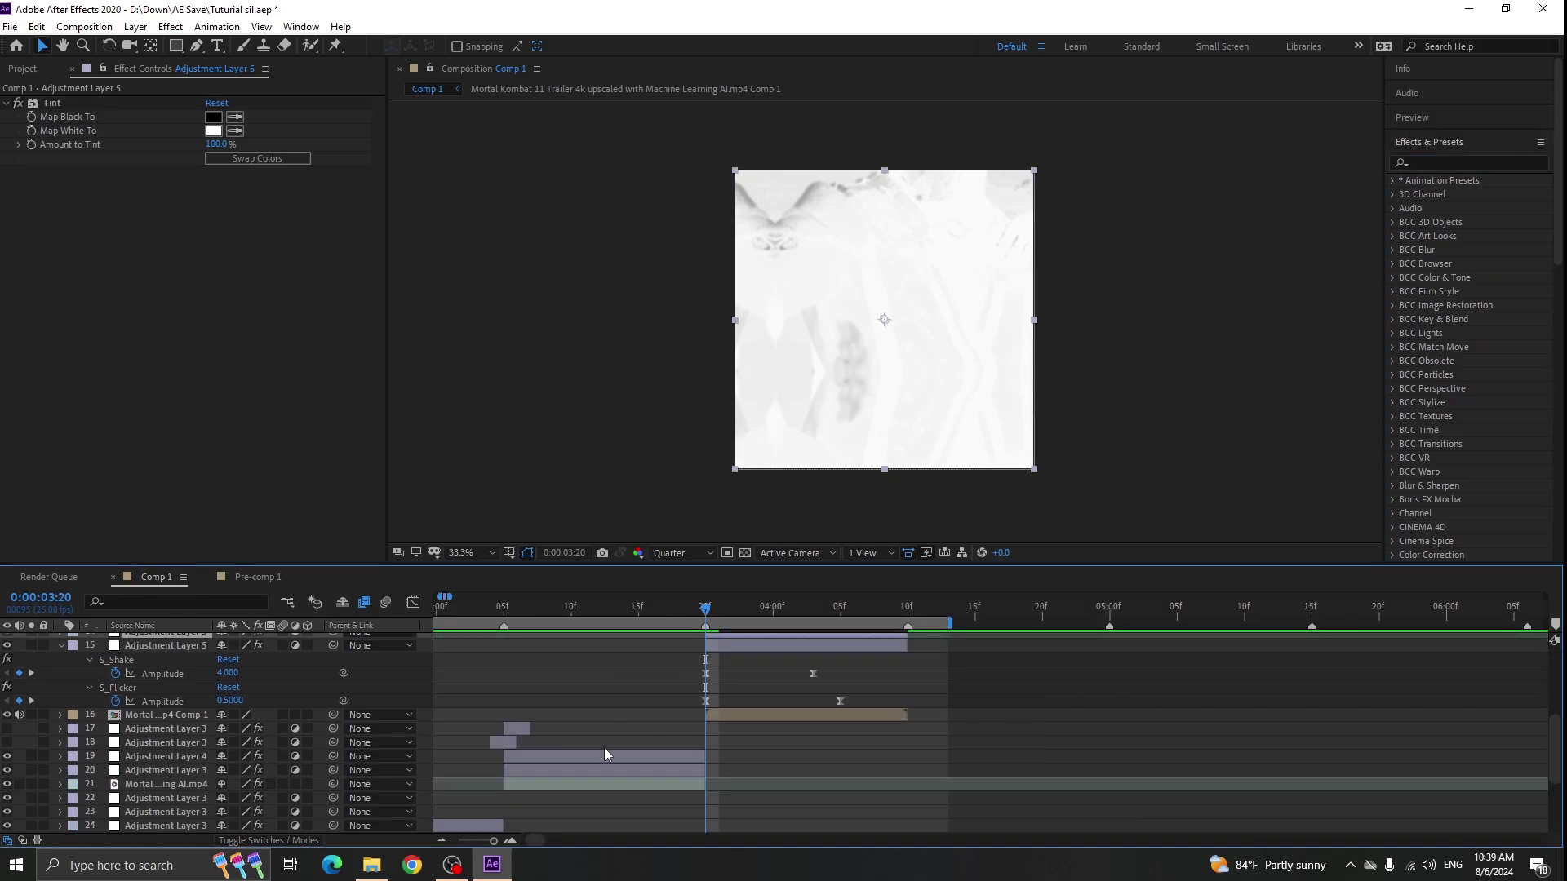
{"action": "left_click", "coordinate": [604, 754]}
{"action": "key", "text": "ctrl+d"}
{"action": "scroll", "coordinate": [204, 738], "scroll_direction": "up", "scroll_amount": 3}
{"action": "left_click_drag", "start_coordinate": [188, 754], "coordinate": [214, 744]}
{"action": "left_click", "coordinate": [718, 764]}
{"action": "key", "text": "Delete"}
{"action": "left_click", "coordinate": [749, 752]}
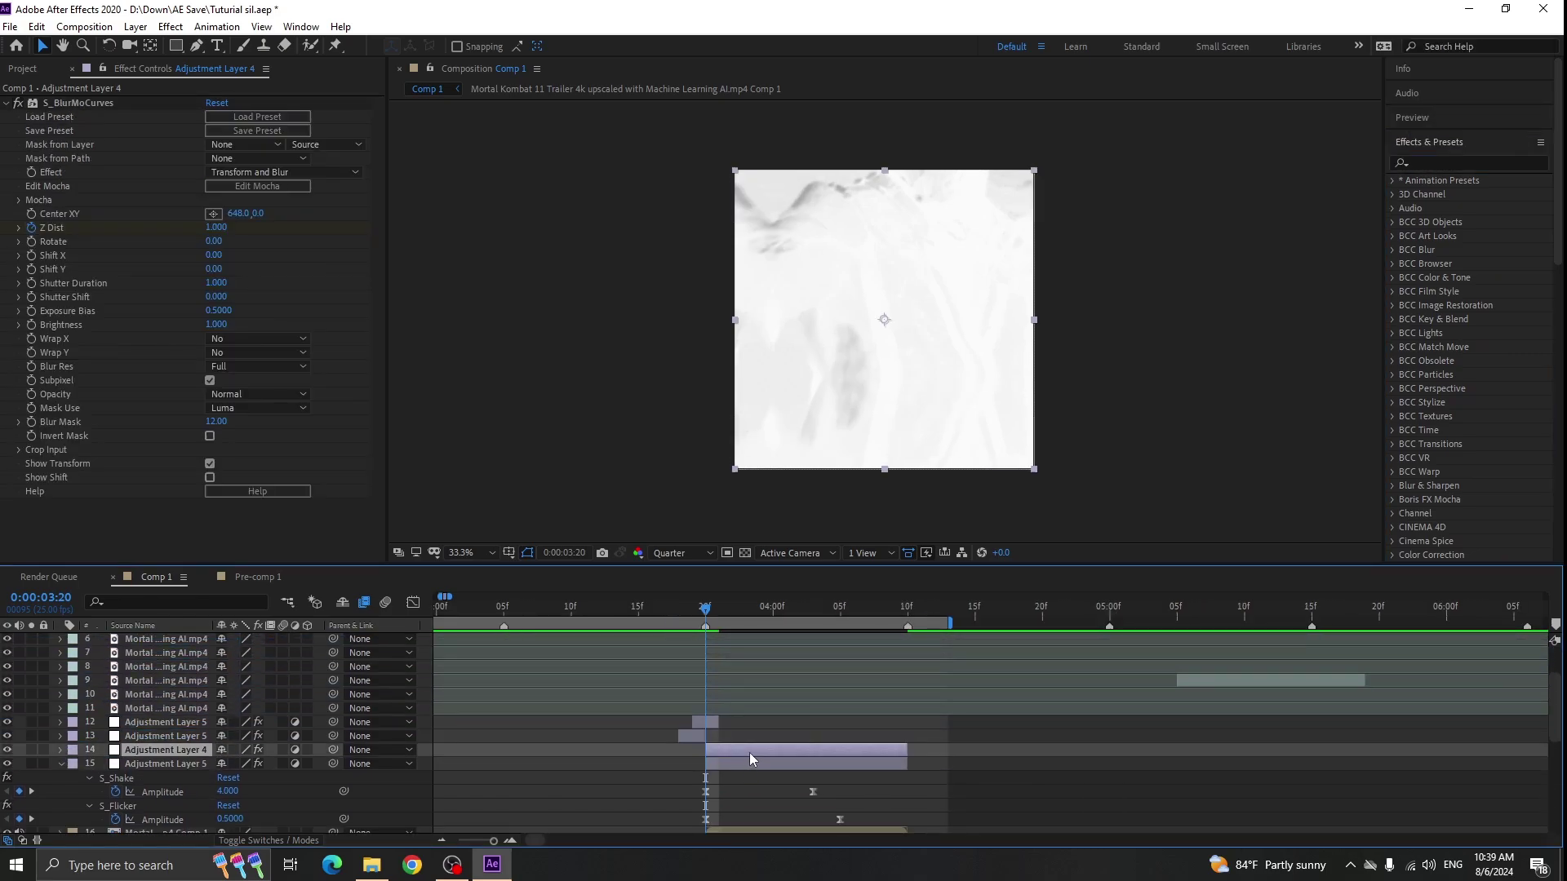
- Add Tint above S_BlurMoCurves on the copied Adjustment Layer 4, mapping white to red FF0000
{"action": "key", "text": "equal"}
{"action": "left_click_drag", "start_coordinate": [714, 615], "coordinate": [860, 618]}
{"action": "left_click", "coordinate": [5, 103]}
{"action": "left_click", "coordinate": [1435, 164]}
{"action": "type", "text": "tint"}
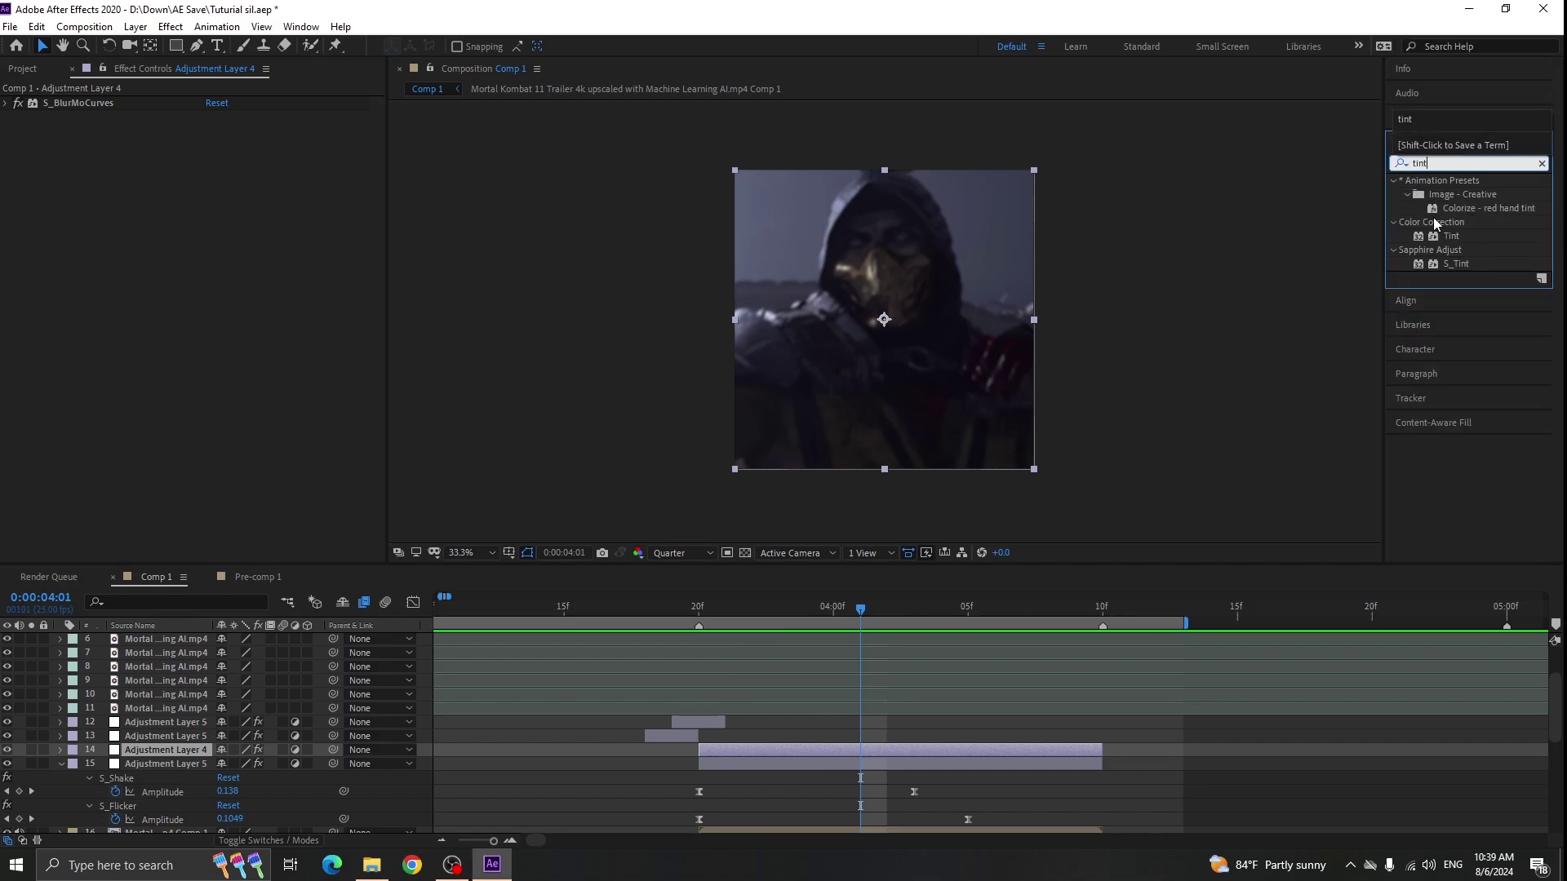
{"action": "left_click_drag", "start_coordinate": [1452, 236], "coordinate": [75, 100]}
{"action": "left_click", "coordinate": [212, 132]}
{"action": "left_click_drag", "start_coordinate": [1131, 347], "coordinate": [1169, 341]}
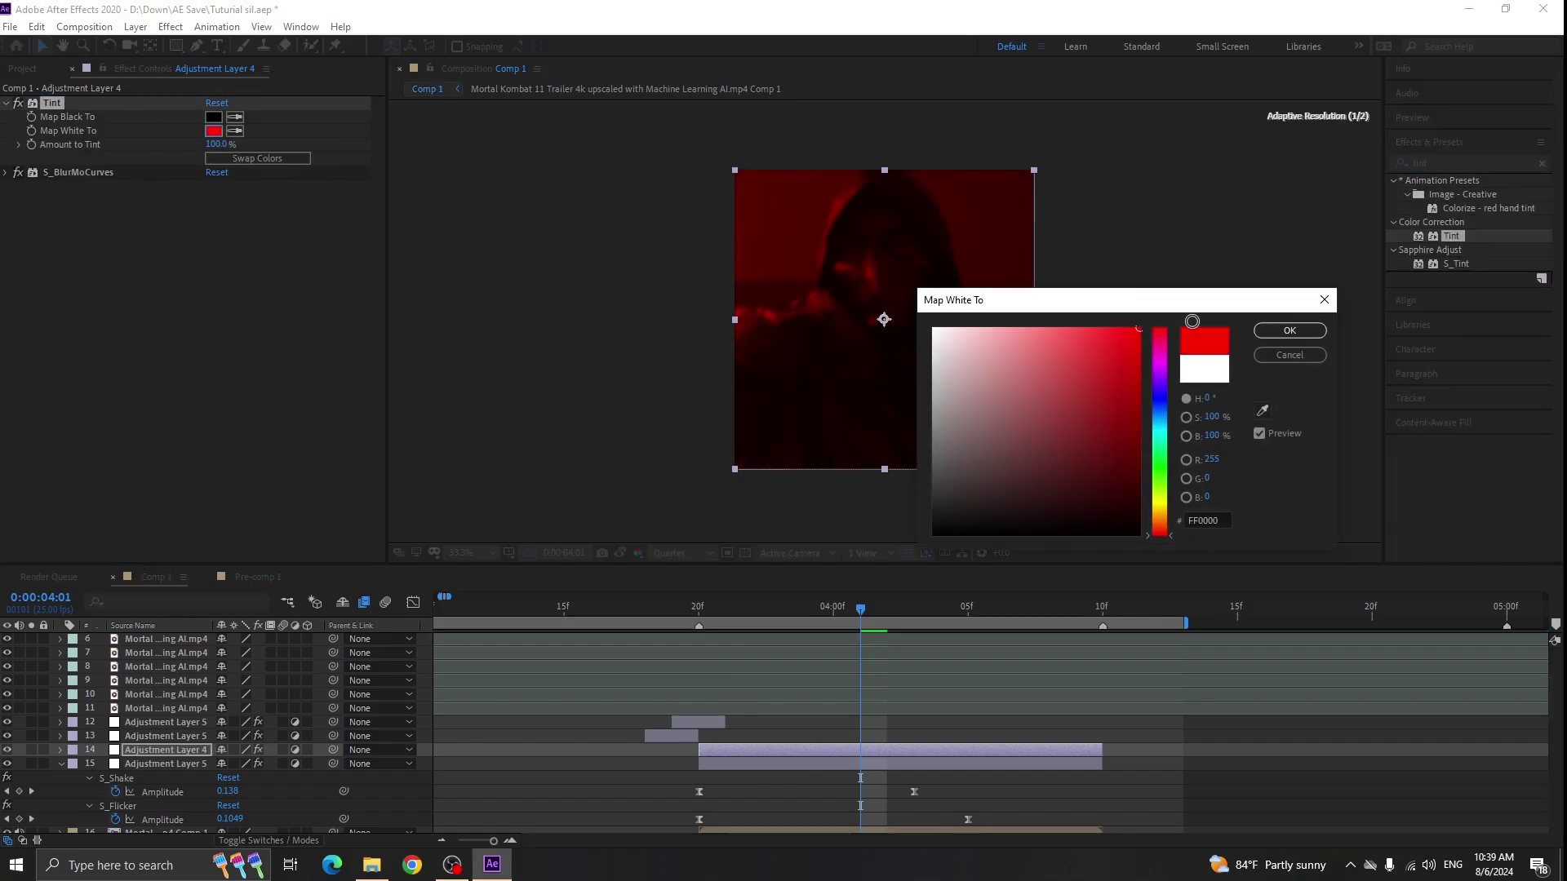
{"action": "left_click_drag", "start_coordinate": [1088, 303], "coordinate": [1188, 311]}
{"action": "left_click", "coordinate": [1388, 337]}
- Apply Brightness & Contrast to the red-tinted layer with Brightness 91 and Contrast 62
{"action": "left_click", "coordinate": [1426, 164]}
{"action": "type", "text": "brigh"}
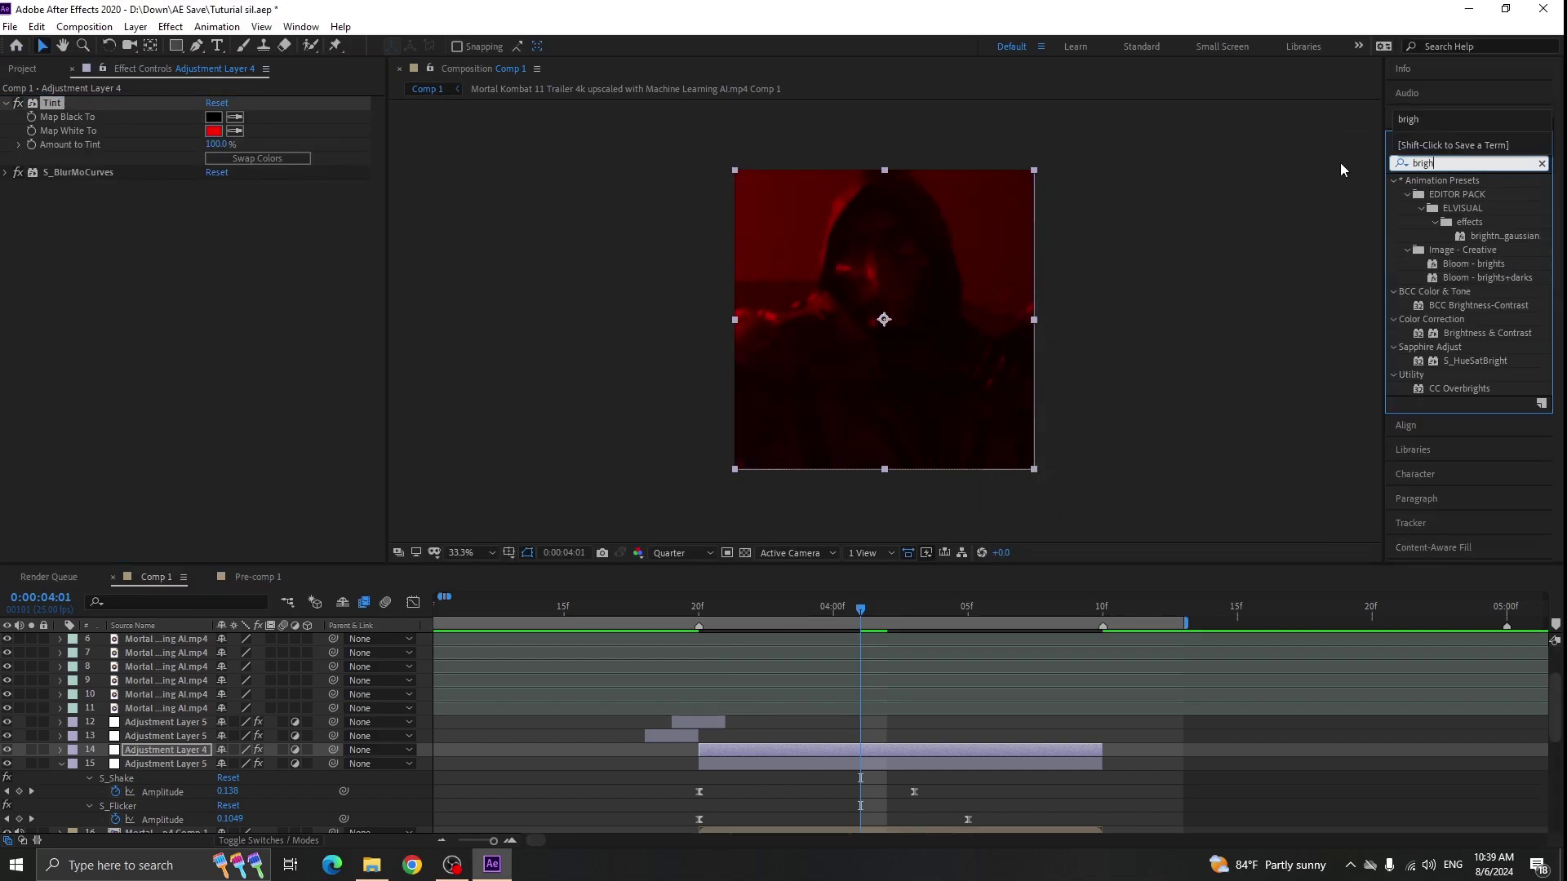
{"action": "double_click", "coordinate": [1469, 328]}
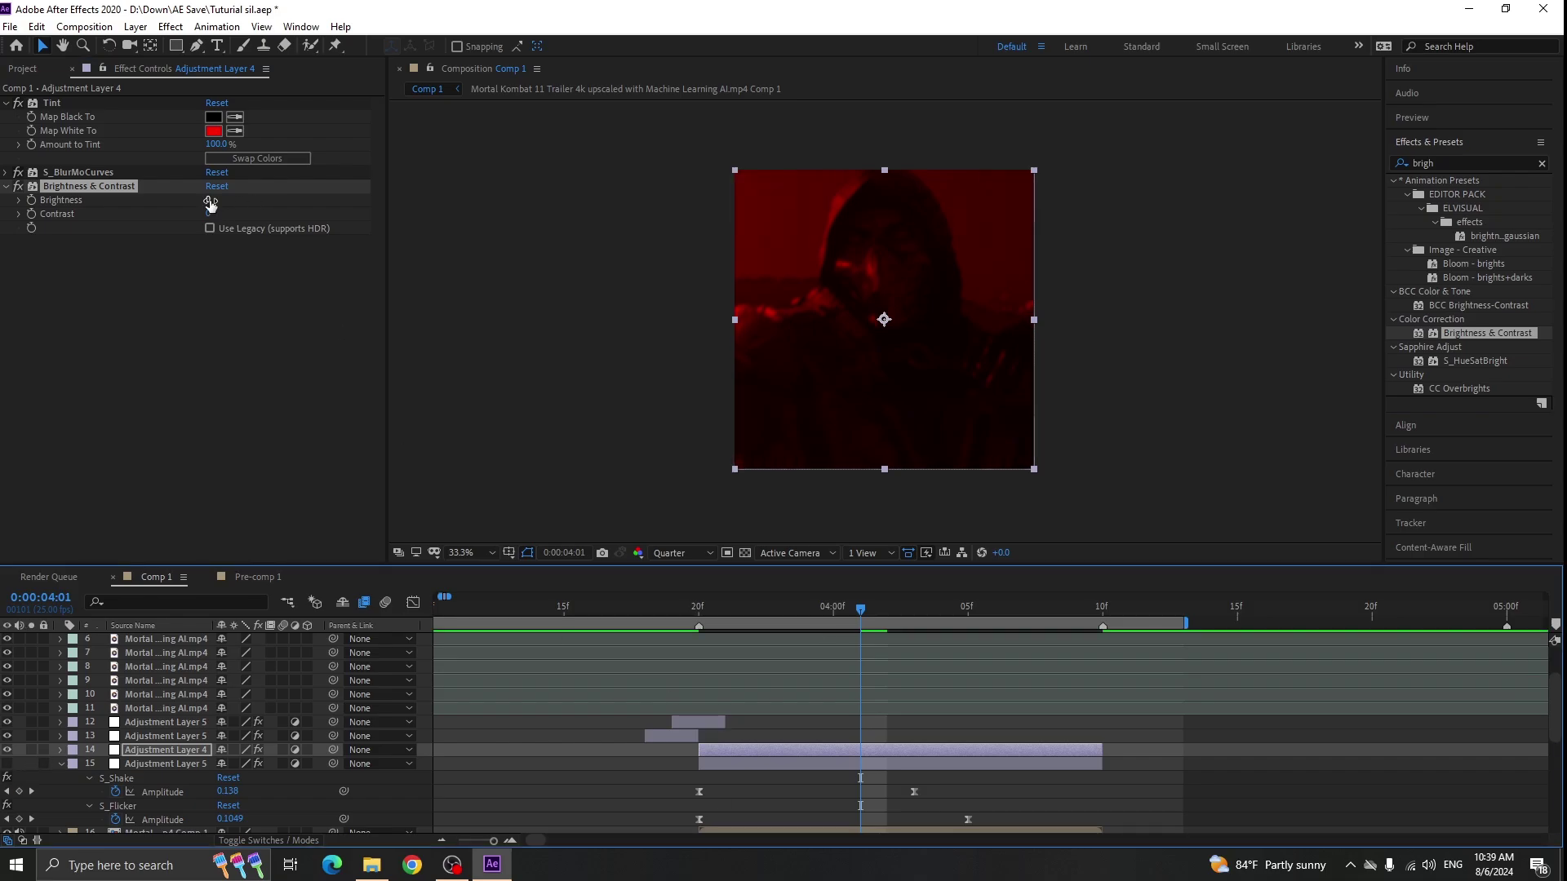
{"action": "left_click_drag", "start_coordinate": [206, 200], "coordinate": [249, 202]}
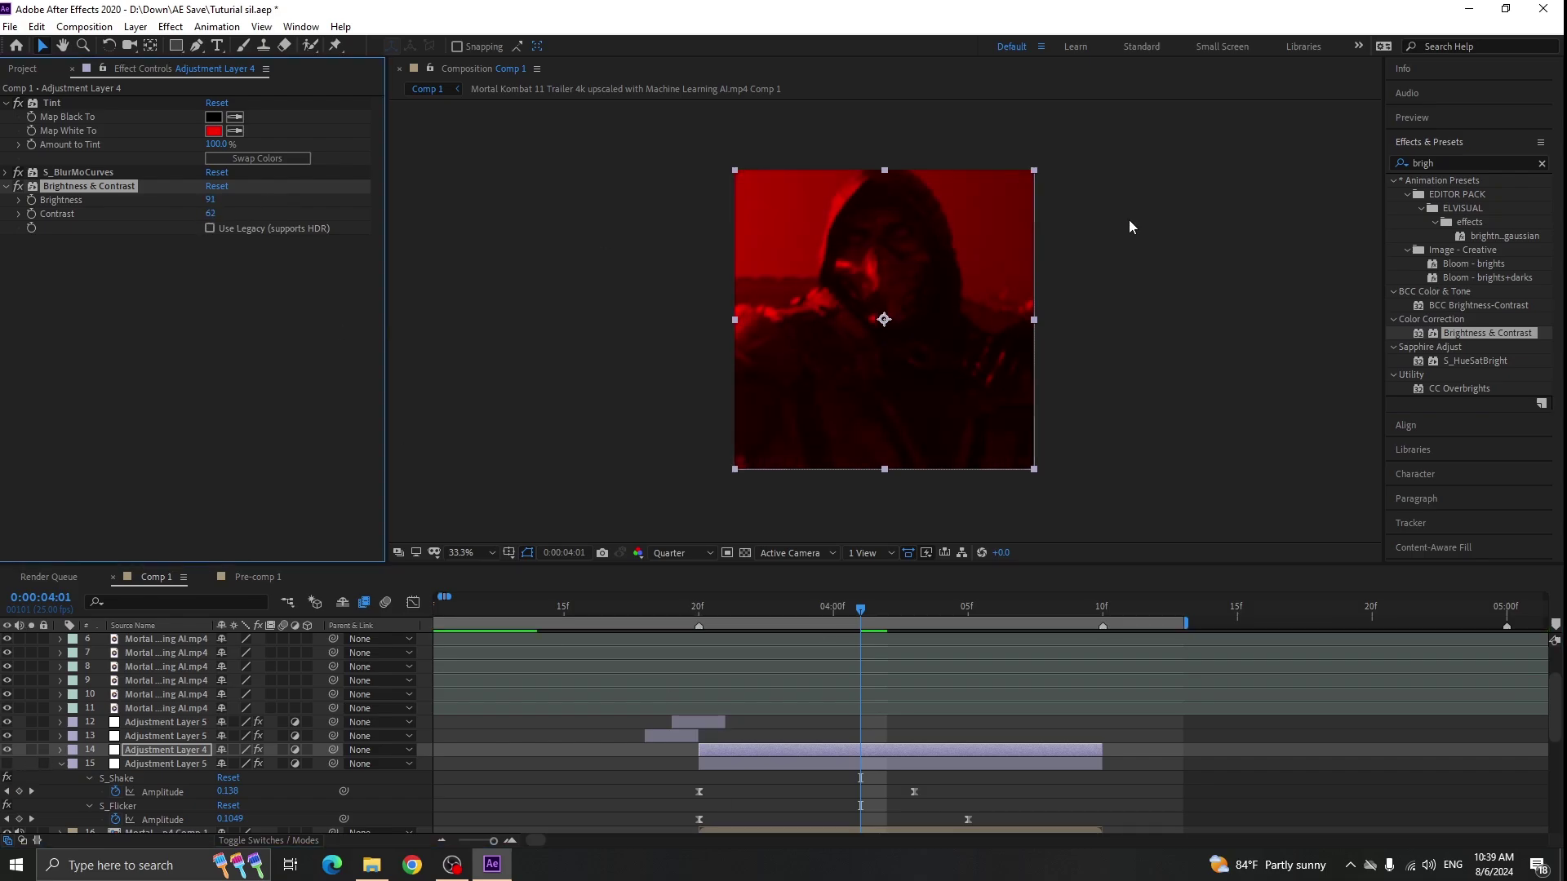
- Add the Deep Glow effect to the red-tinted Adjustment Layer 4 copy
{"action": "left_click", "coordinate": [1428, 163]}
{"action": "type", "text": "dee"}
{"action": "double_click", "coordinate": [1454, 308]}
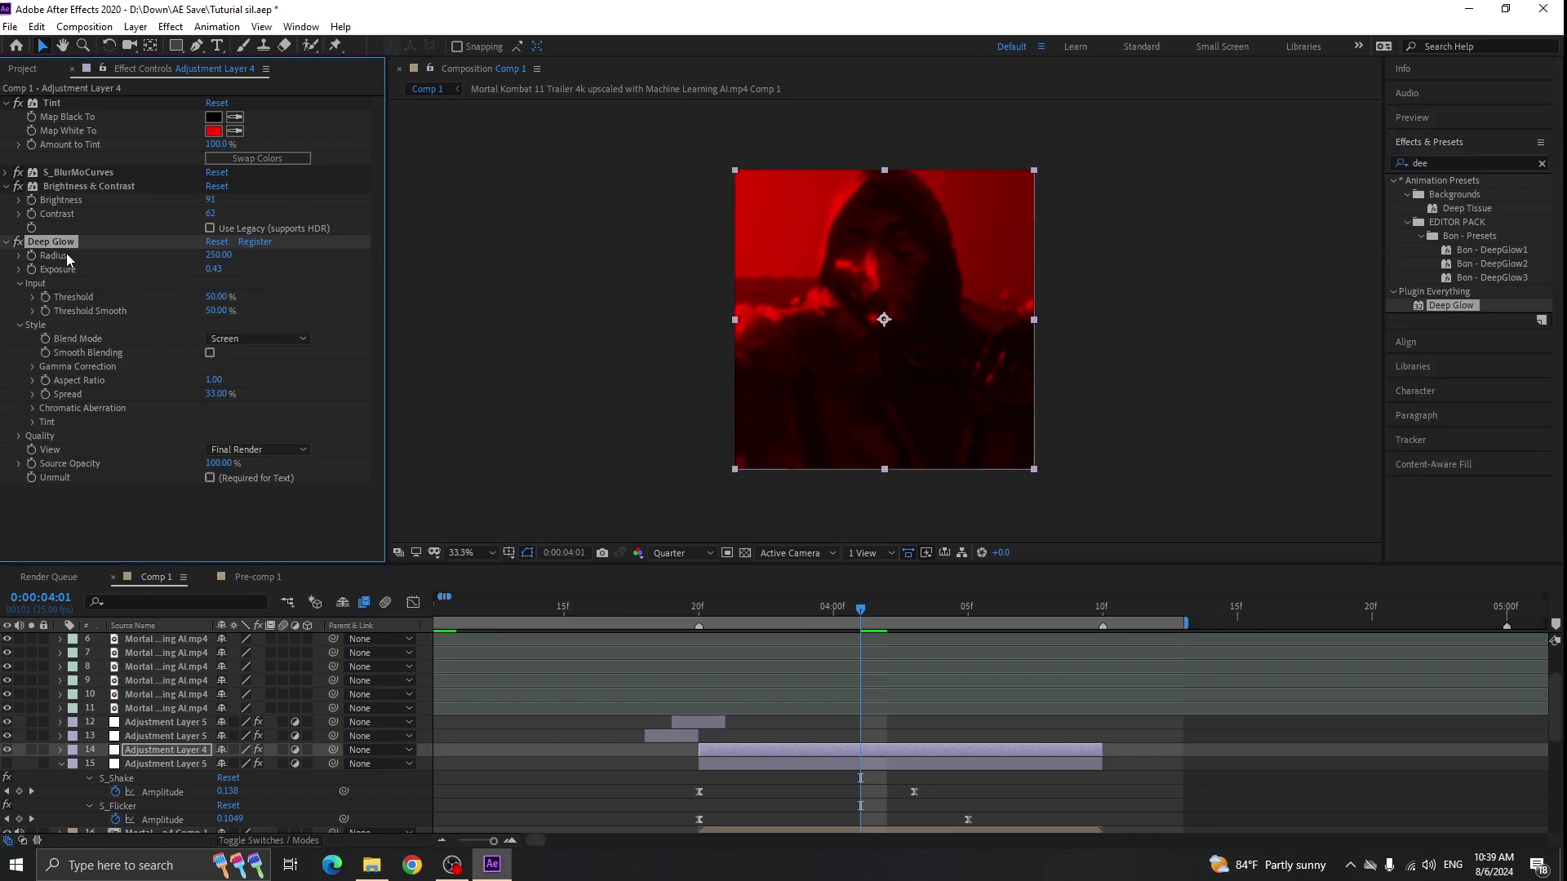
- Reset the Tint on Adjustment Layer 4 to plain black and white and set its Brightness & Contrast contrast to 73
{"action": "left_click", "coordinate": [7, 241]}
{"action": "left_click", "coordinate": [7, 186]}
{"action": "left_click", "coordinate": [216, 103]}
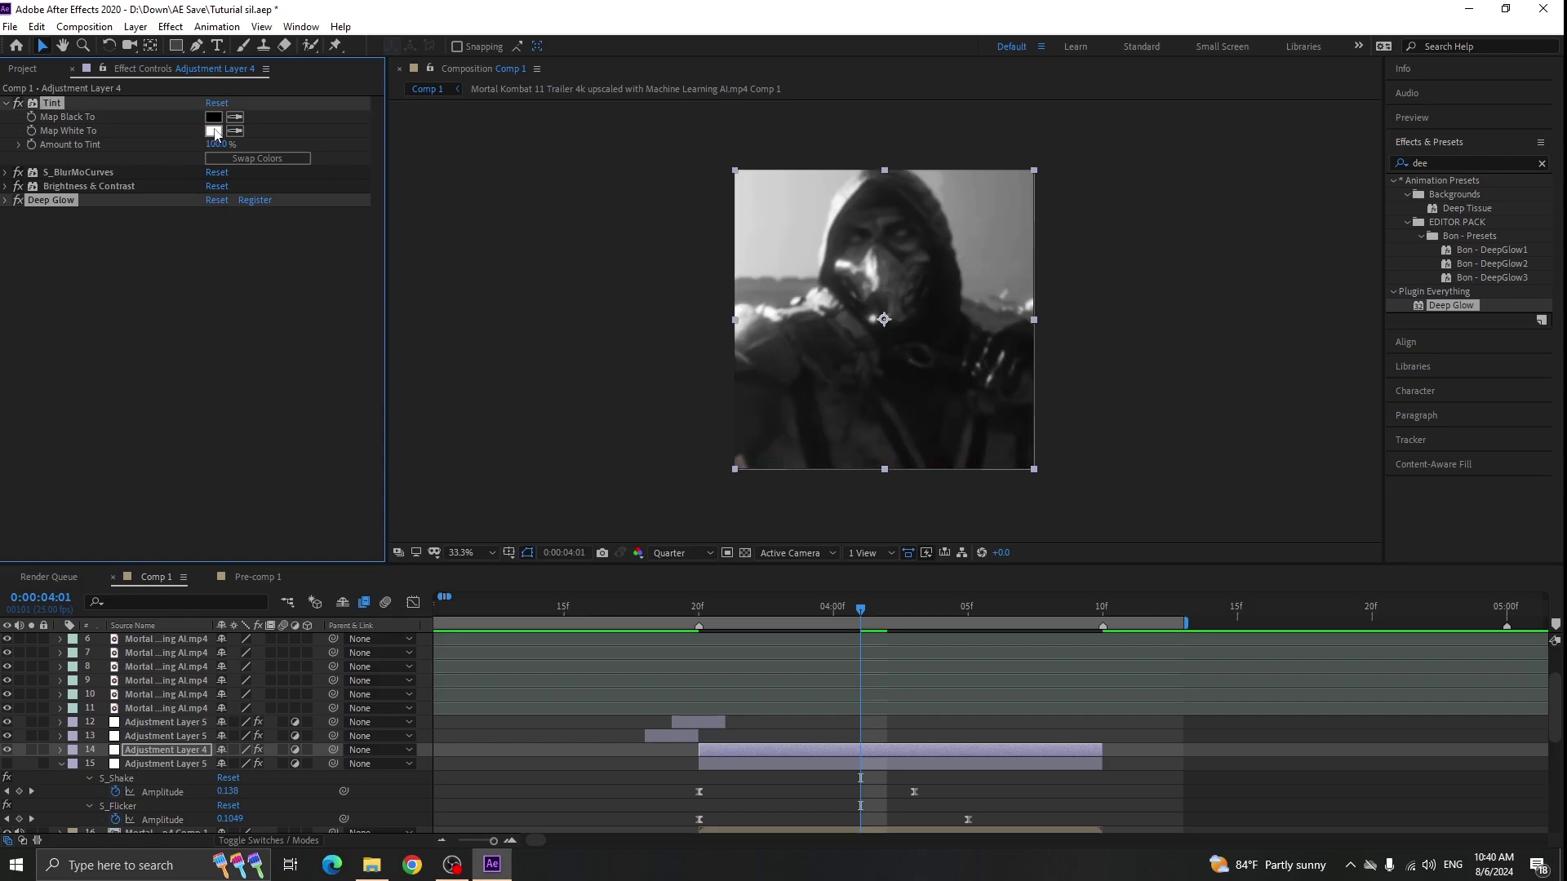
{"action": "left_click", "coordinate": [7, 172]}
{"action": "left_click", "coordinate": [6, 172]}
{"action": "left_click", "coordinate": [7, 187]}
{"action": "left_click", "coordinate": [227, 218]}
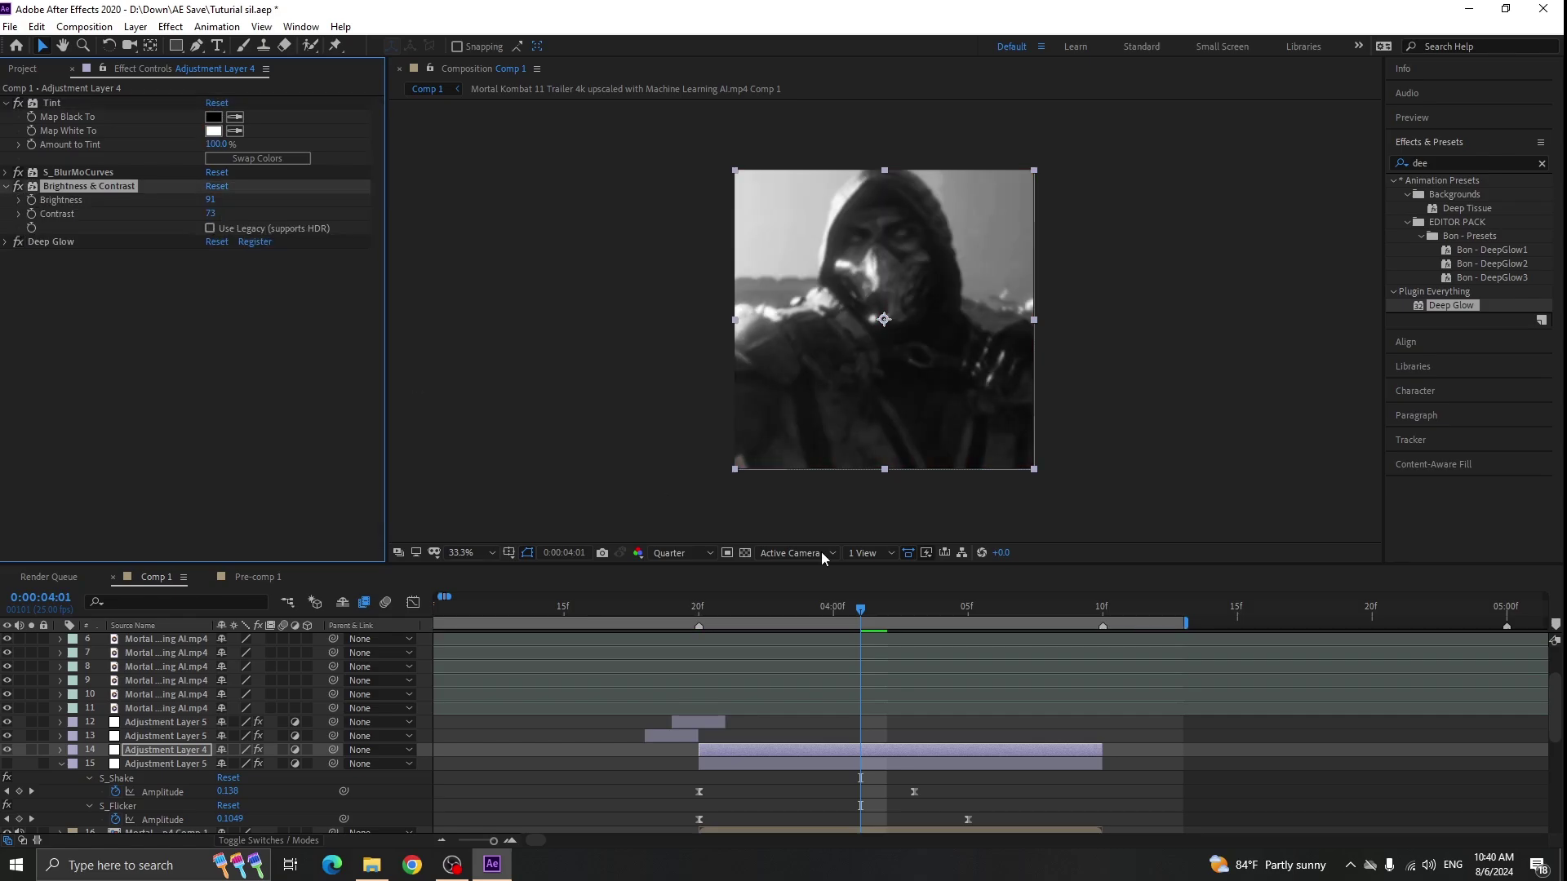
- Reshape the Z Dist value curve of S_BlurMoCurves on the tinted Adjustment Layer 4 with steep handles at both keyframes
{"action": "left_click_drag", "start_coordinate": [865, 612], "coordinate": [969, 627]}
{"action": "key", "text": "u"}
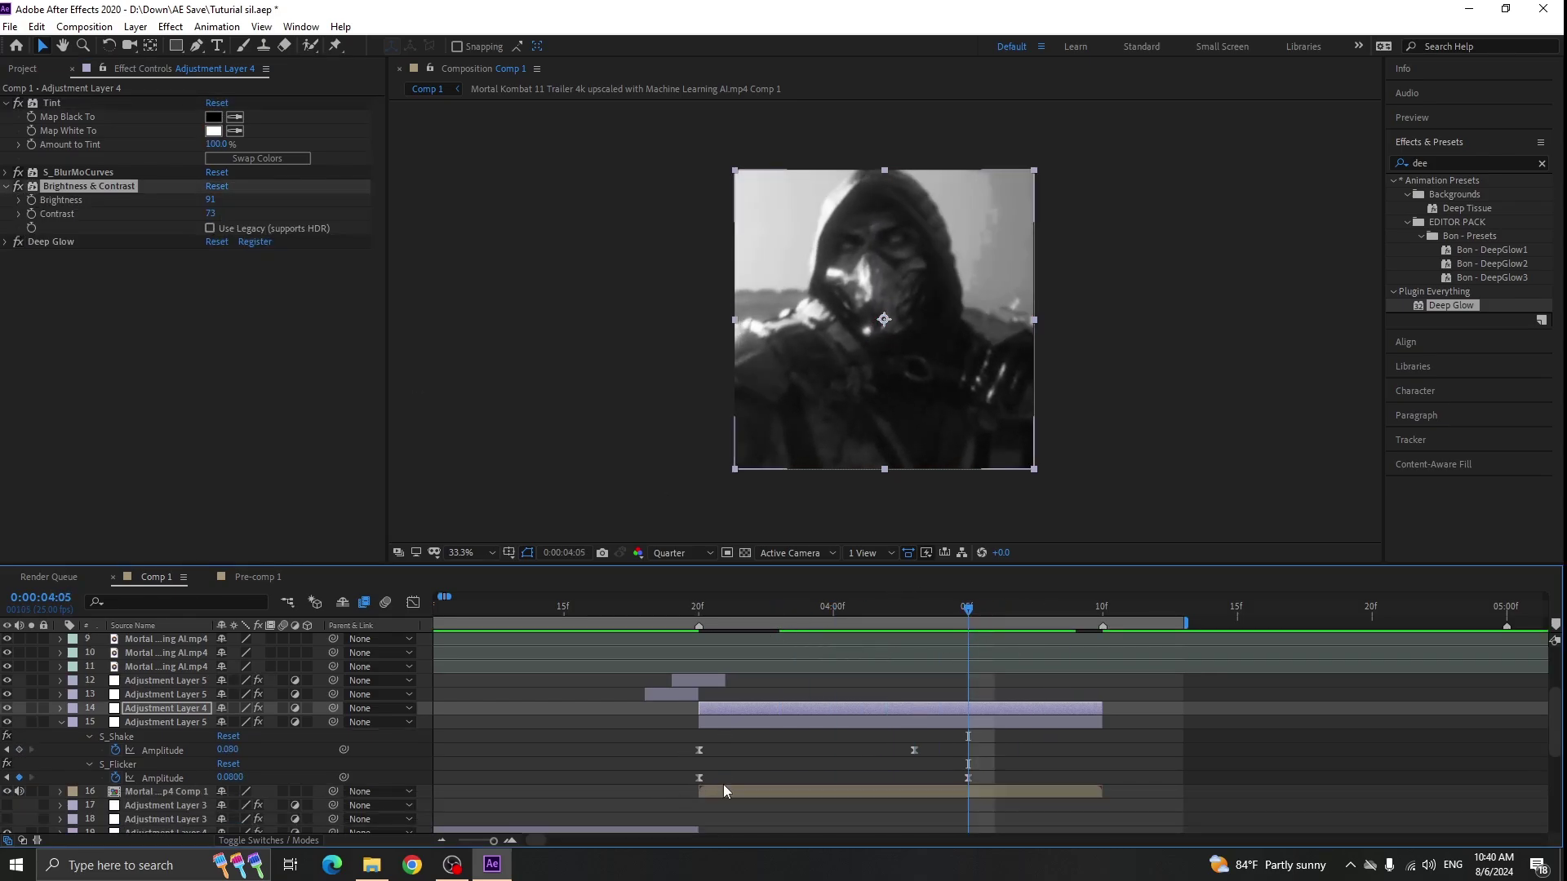
{"action": "left_click", "coordinate": [154, 736]}
{"action": "left_click", "coordinate": [413, 602]}
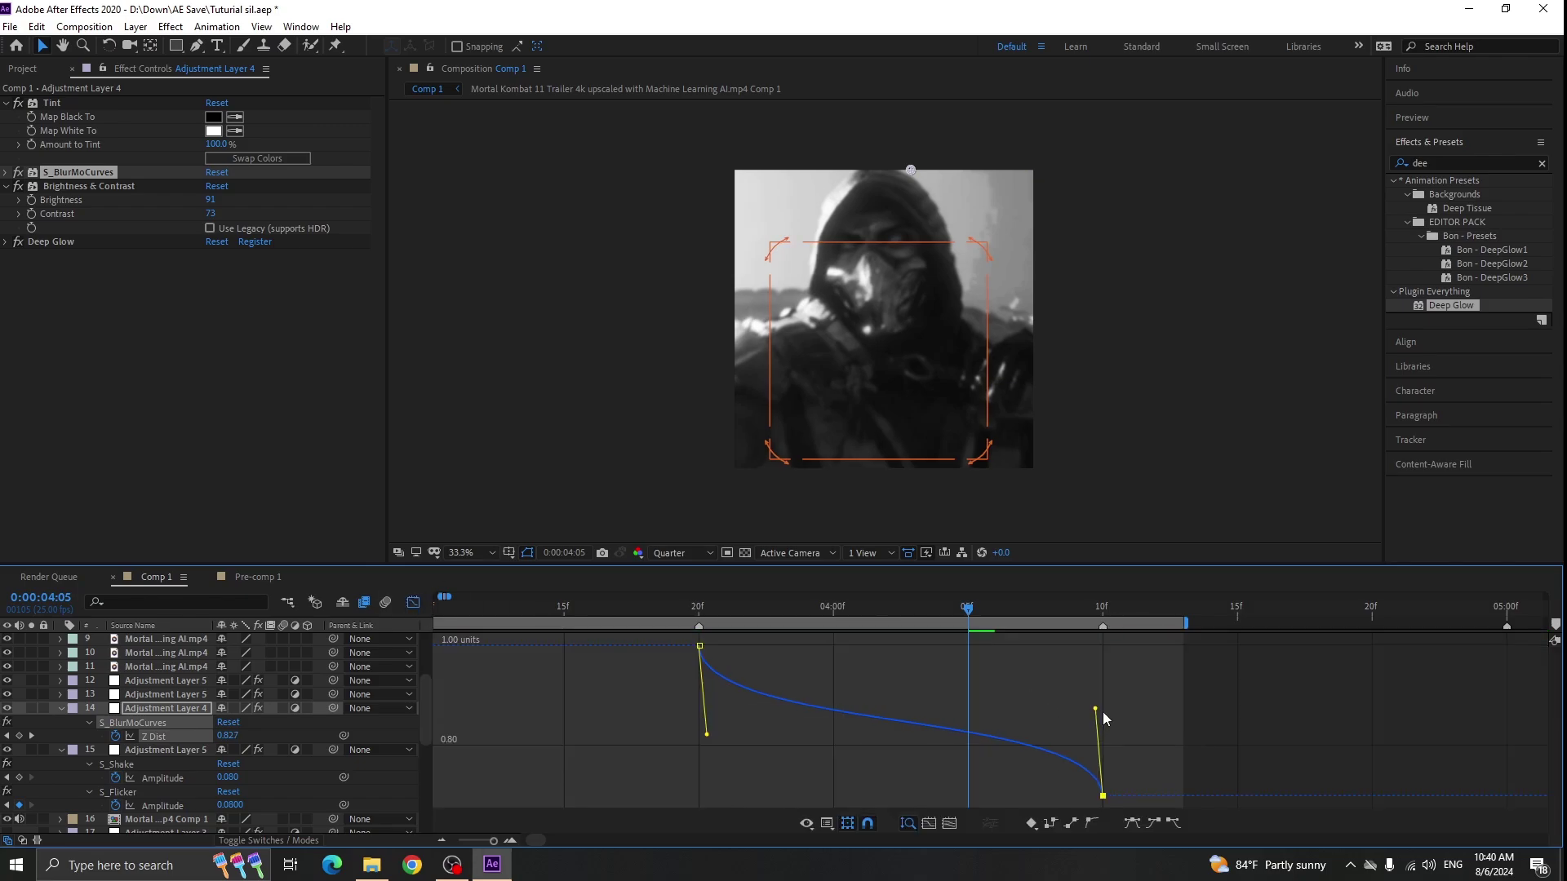
{"action": "scroll", "coordinate": [754, 736], "scroll_direction": "down", "scroll_amount": 2}
{"action": "left_click", "coordinate": [413, 602]}
{"action": "key", "text": "u"}
- Apply BCC Lens Blur OBS with Gamma 255 to the Adjustment Layer 5 beneath the tint layer, placing it between S_Shake and S_Flicker
{"action": "key", "text": "i"}
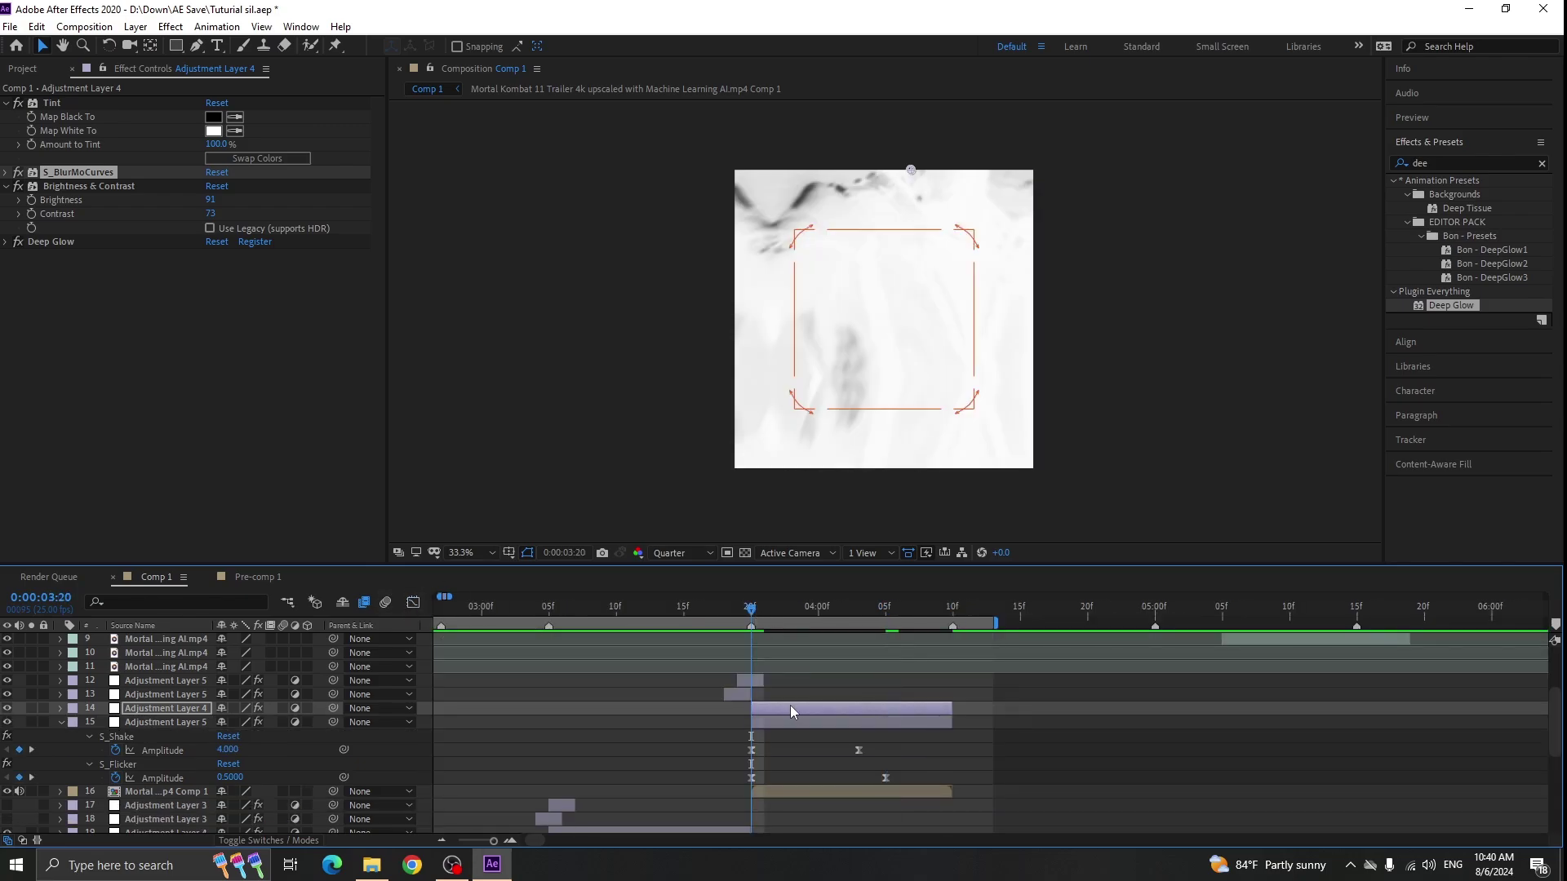
{"action": "left_click", "coordinate": [790, 721]}
{"action": "double_click", "coordinate": [1437, 163]}
{"action": "type", "text": "bcc le"}
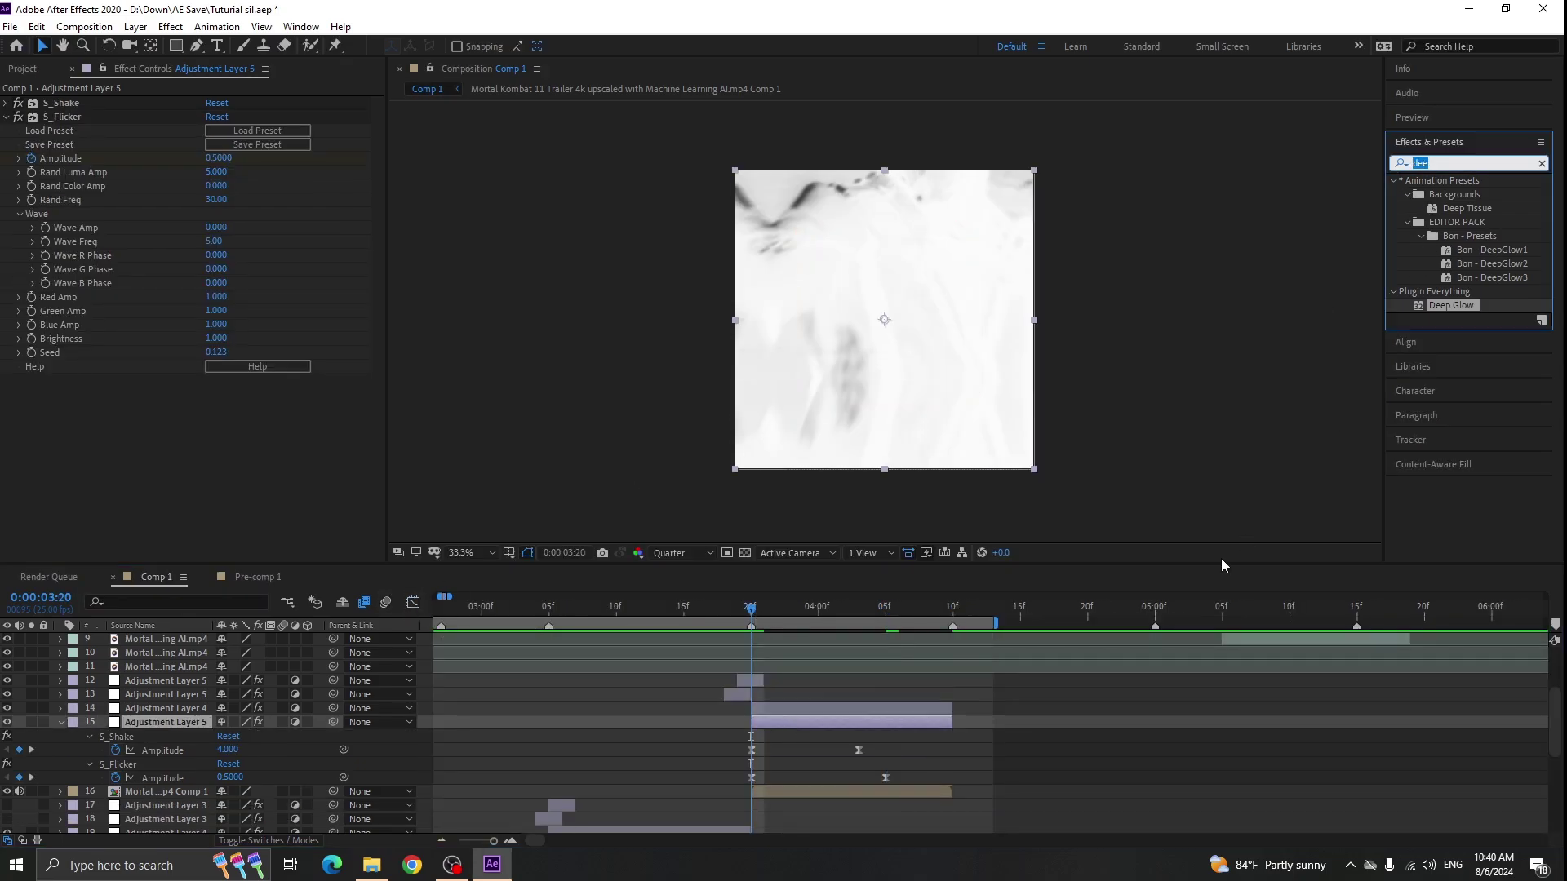
{"action": "type", "text": "ns"}
{"action": "left_click_drag", "start_coordinate": [1476, 280], "coordinate": [1359, 320]}
{"action": "type", "text": "255"}
{"action": "left_click", "coordinate": [266, 443]}
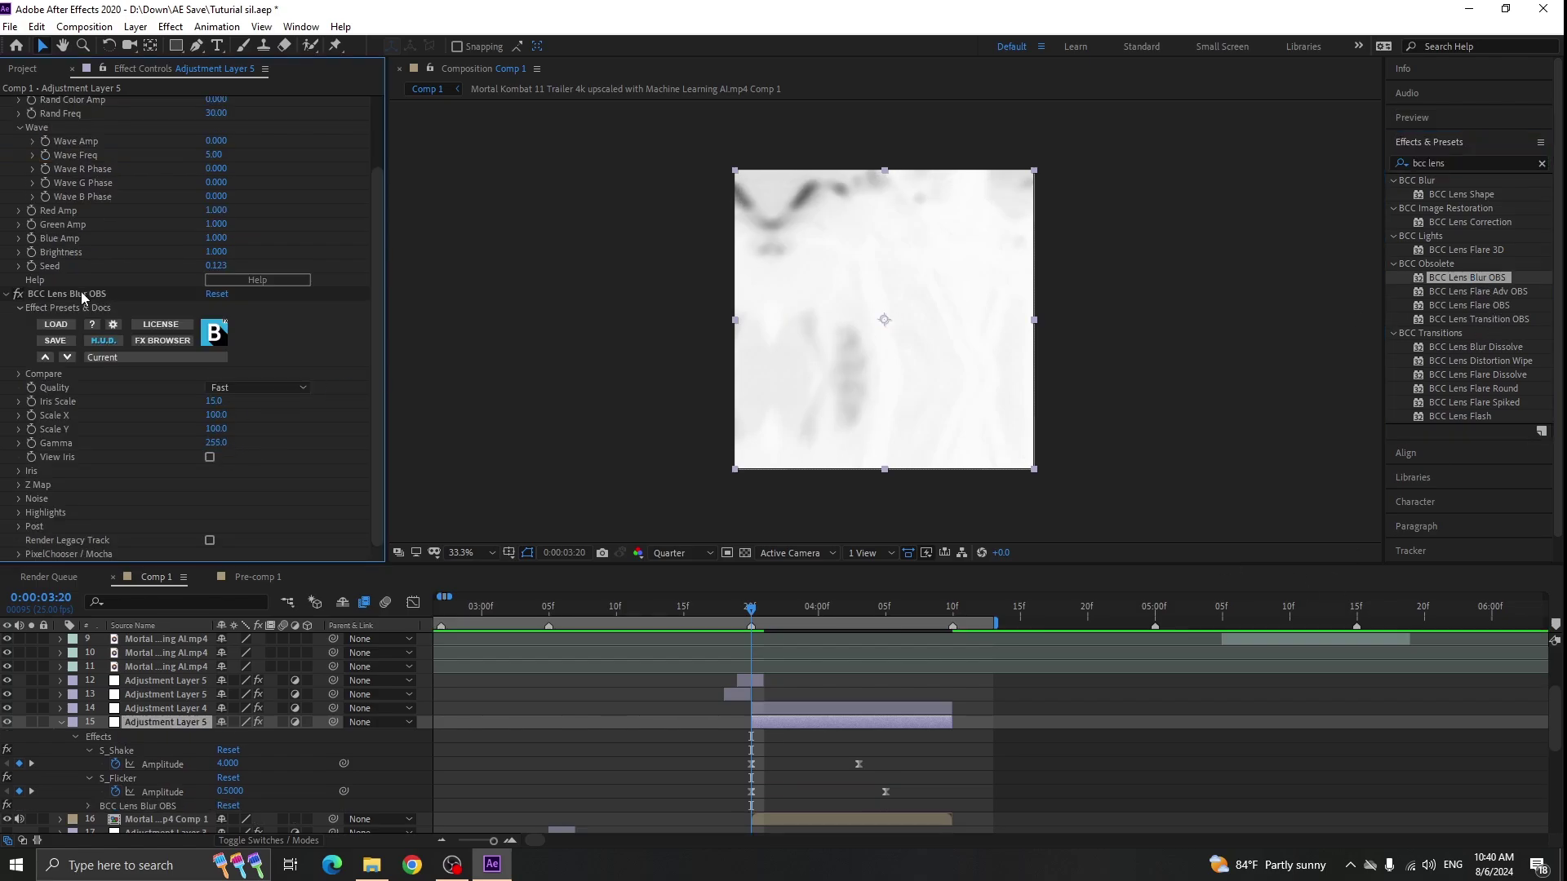
{"action": "left_click_drag", "start_coordinate": [79, 295], "coordinate": [81, 112]}
{"action": "left_click", "coordinate": [6, 392]}
- Keyframe the lens blur's Iris Scale from 20 at 0:00:03:20 to 0 at 0:00:04:09
{"action": "left_click", "coordinate": [32, 226]}
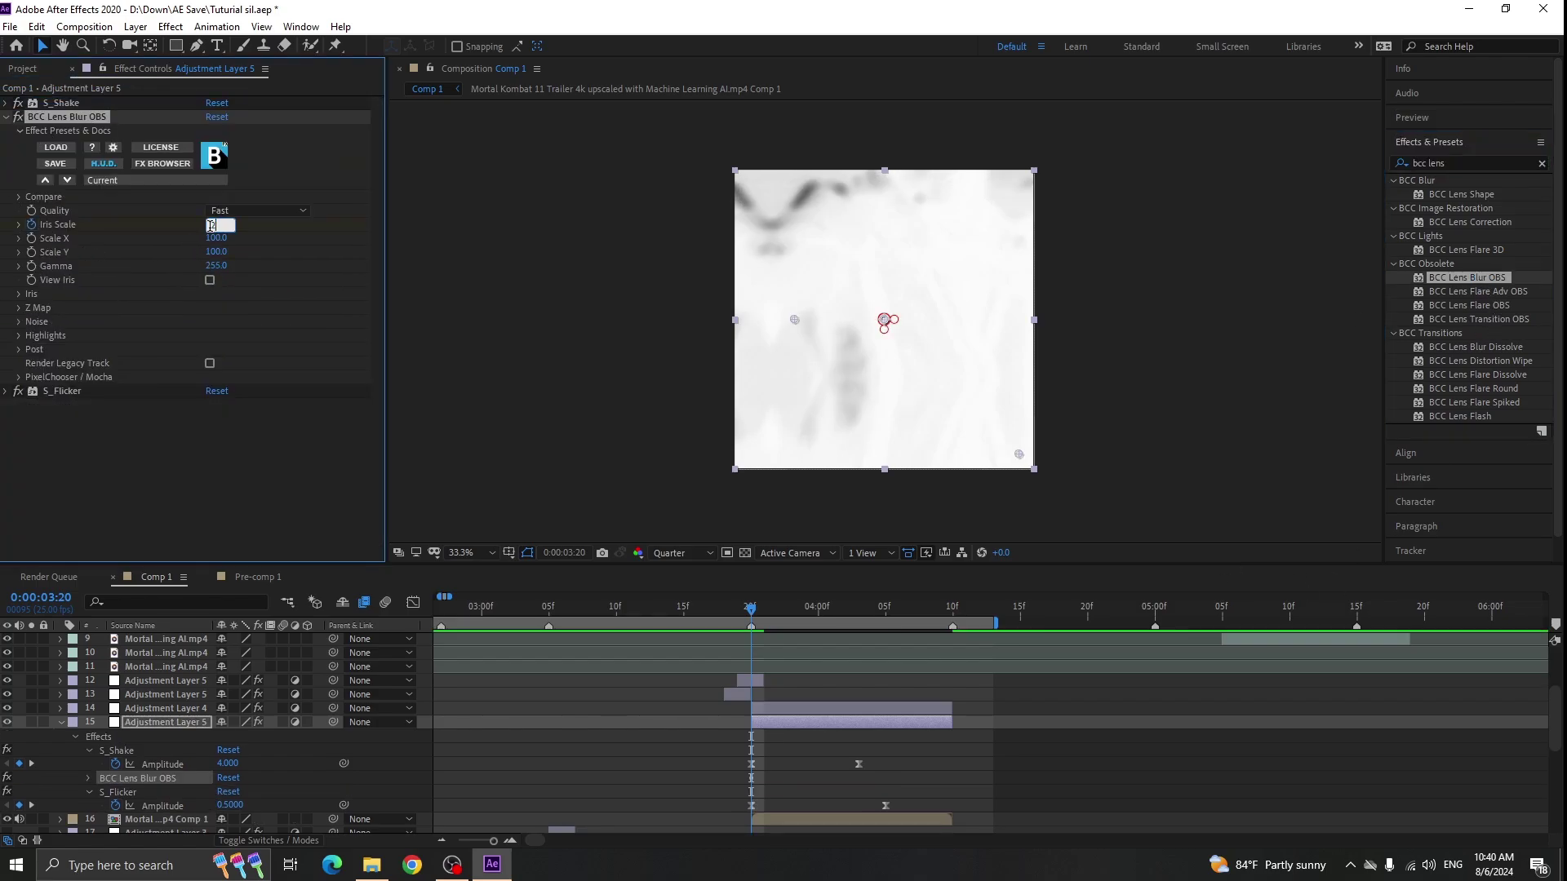
{"action": "key", "text": "u"}
{"action": "left_click_drag", "start_coordinate": [751, 612], "coordinate": [942, 634]}
{"action": "left_click", "coordinate": [229, 779]}
{"action": "type", "text": "0"}
{"action": "key", "text": "Return"}
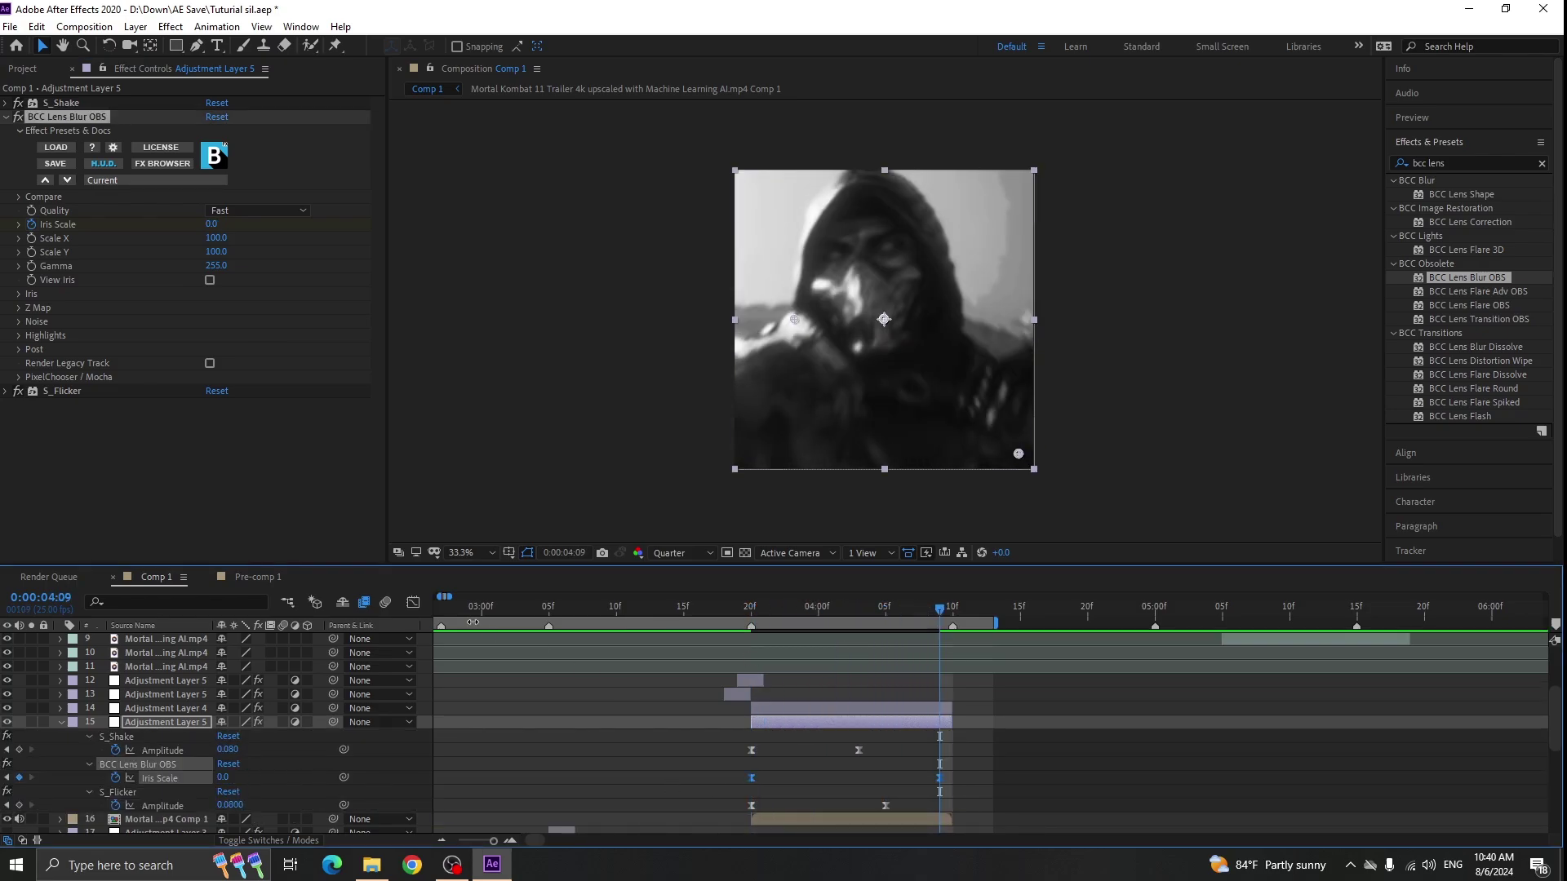
- Shape the Iris Scale value curve into a steep initial drop with a long, smooth ease-out
{"action": "left_click", "coordinate": [413, 602]}
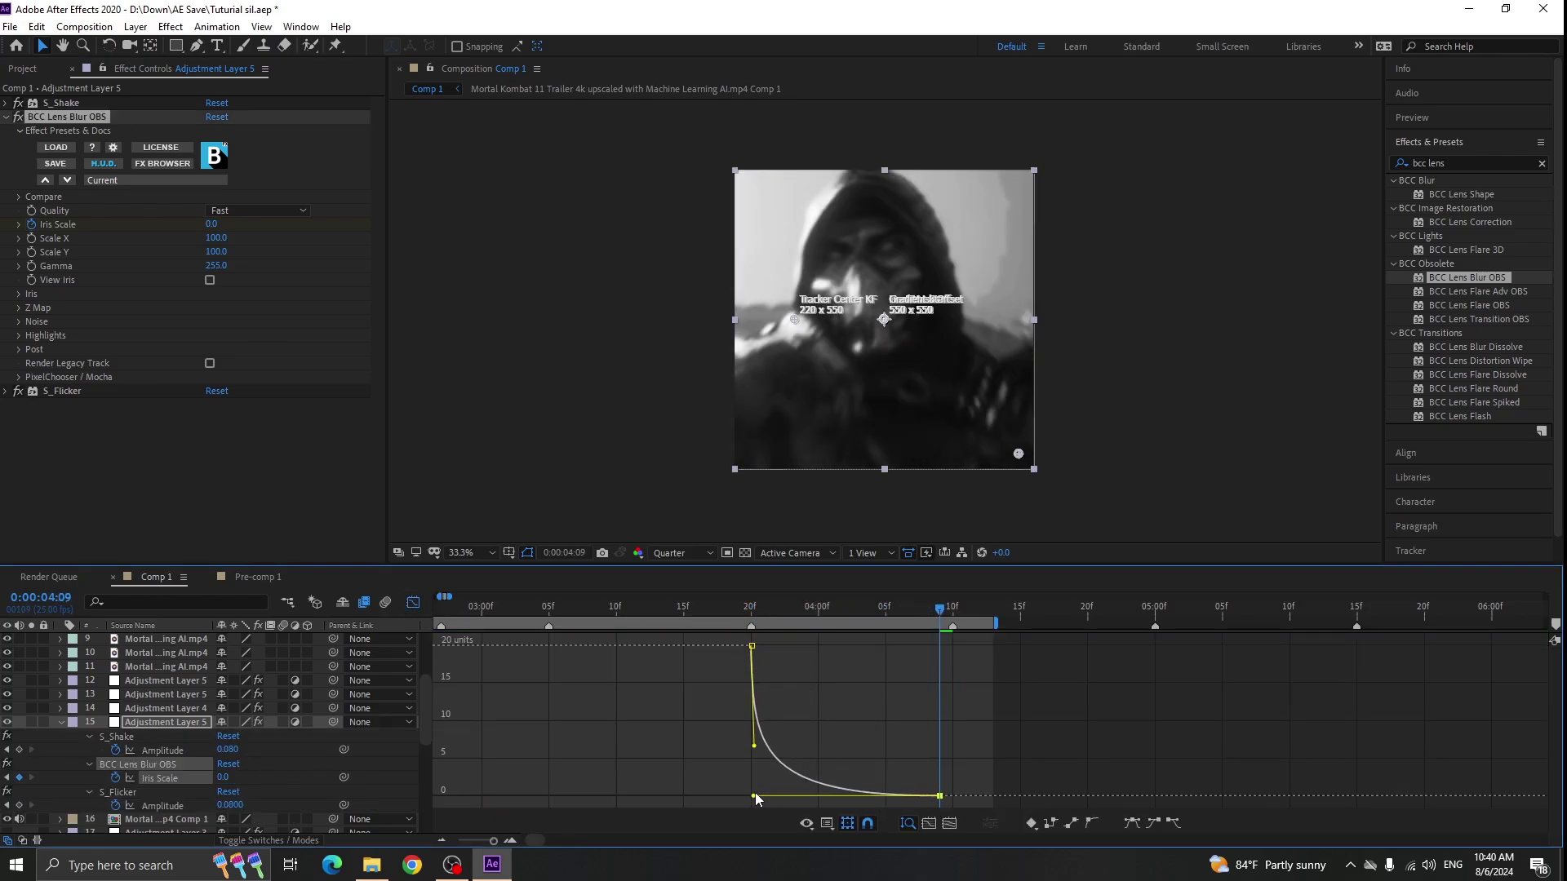
{"action": "left_click", "coordinate": [413, 602]}
{"action": "key", "text": "u"}
- Start the work area at 0:00:01:07 and preview the edit through the lens-blurred black-and-white shot
{"action": "left_click_drag", "start_coordinate": [909, 607], "coordinate": [930, 626]}
{"action": "scroll", "coordinate": [930, 626], "scroll_direction": "down", "scroll_amount": 2}
{"action": "left_click", "coordinate": [558, 612]}
{"action": "key", "text": "b"}
{"action": "key", "text": "space"}
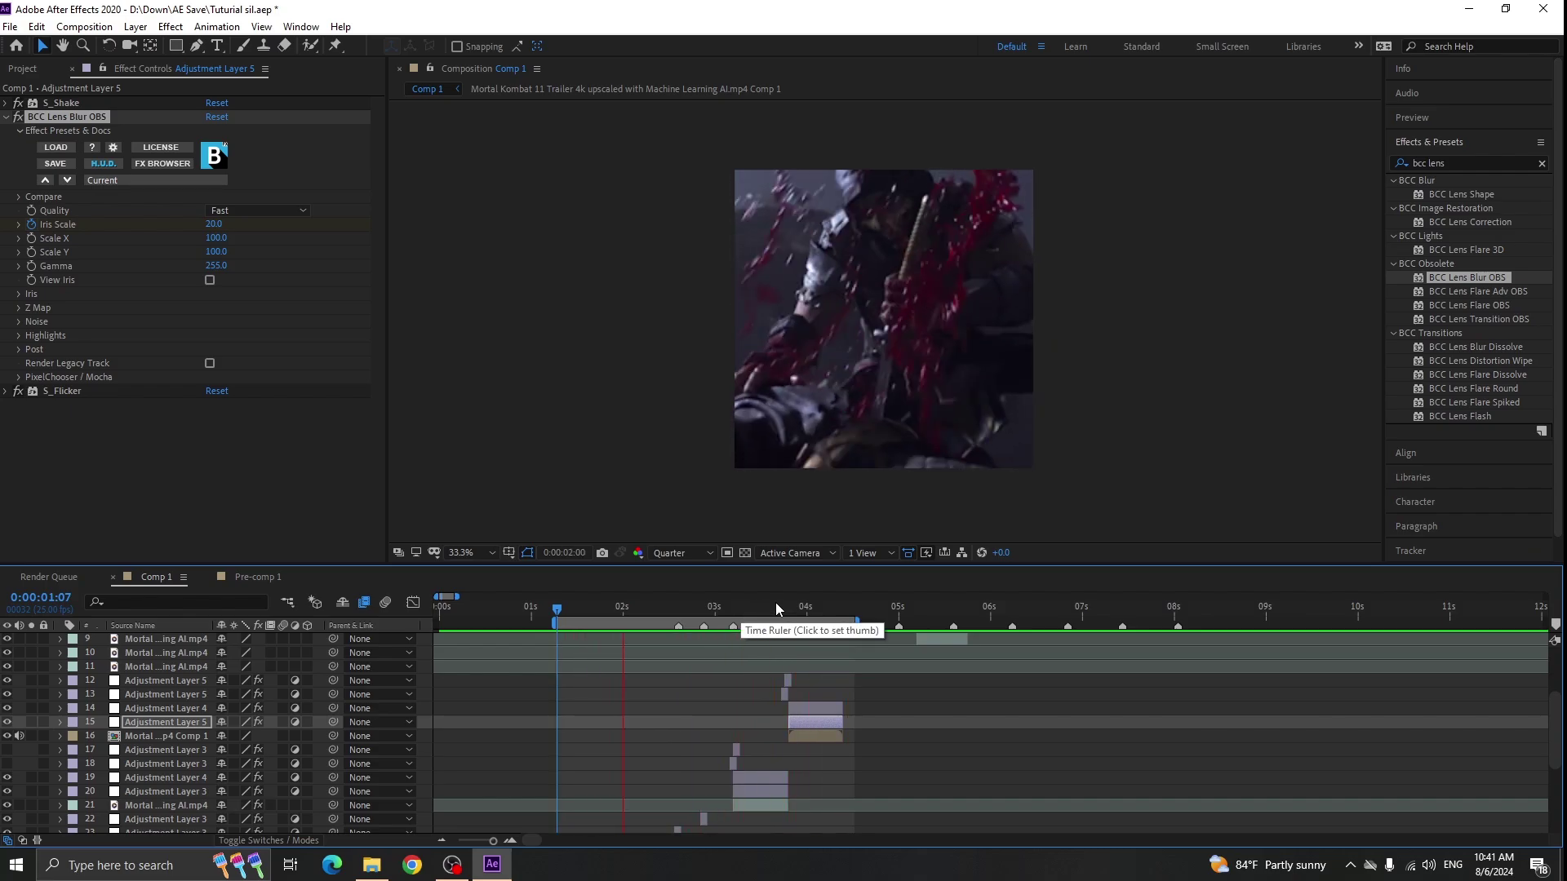
{"action": "left_click_drag", "start_coordinate": [754, 608], "coordinate": [718, 610]}
{"action": "key", "text": "space"}
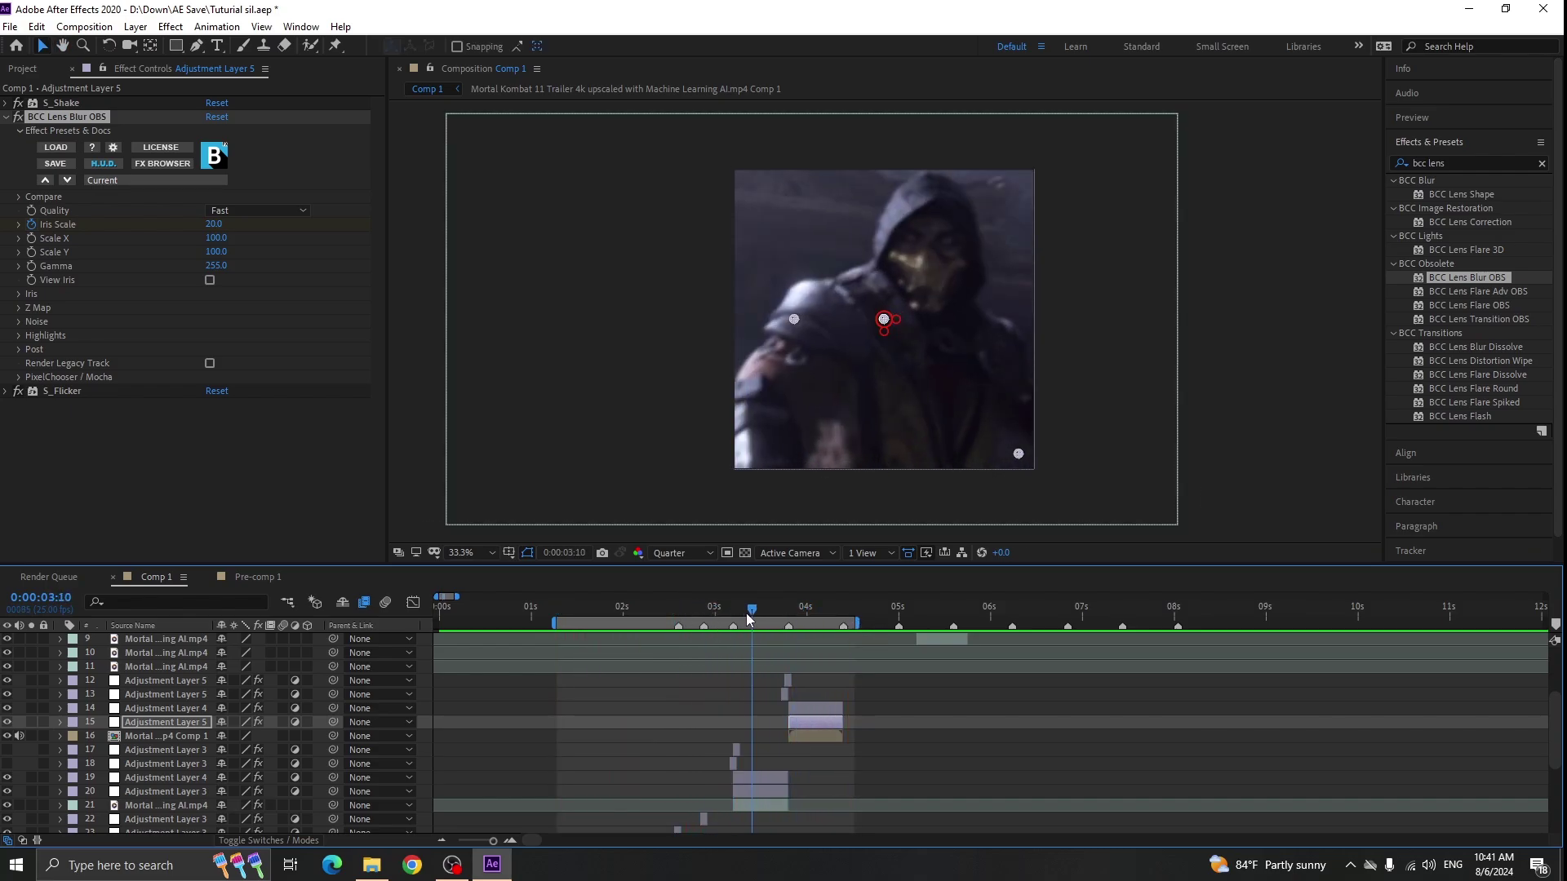
{"action": "left_click_drag", "start_coordinate": [817, 614], "coordinate": [807, 614]}
{"action": "key", "text": "="}
{"action": "key", "text": "="}
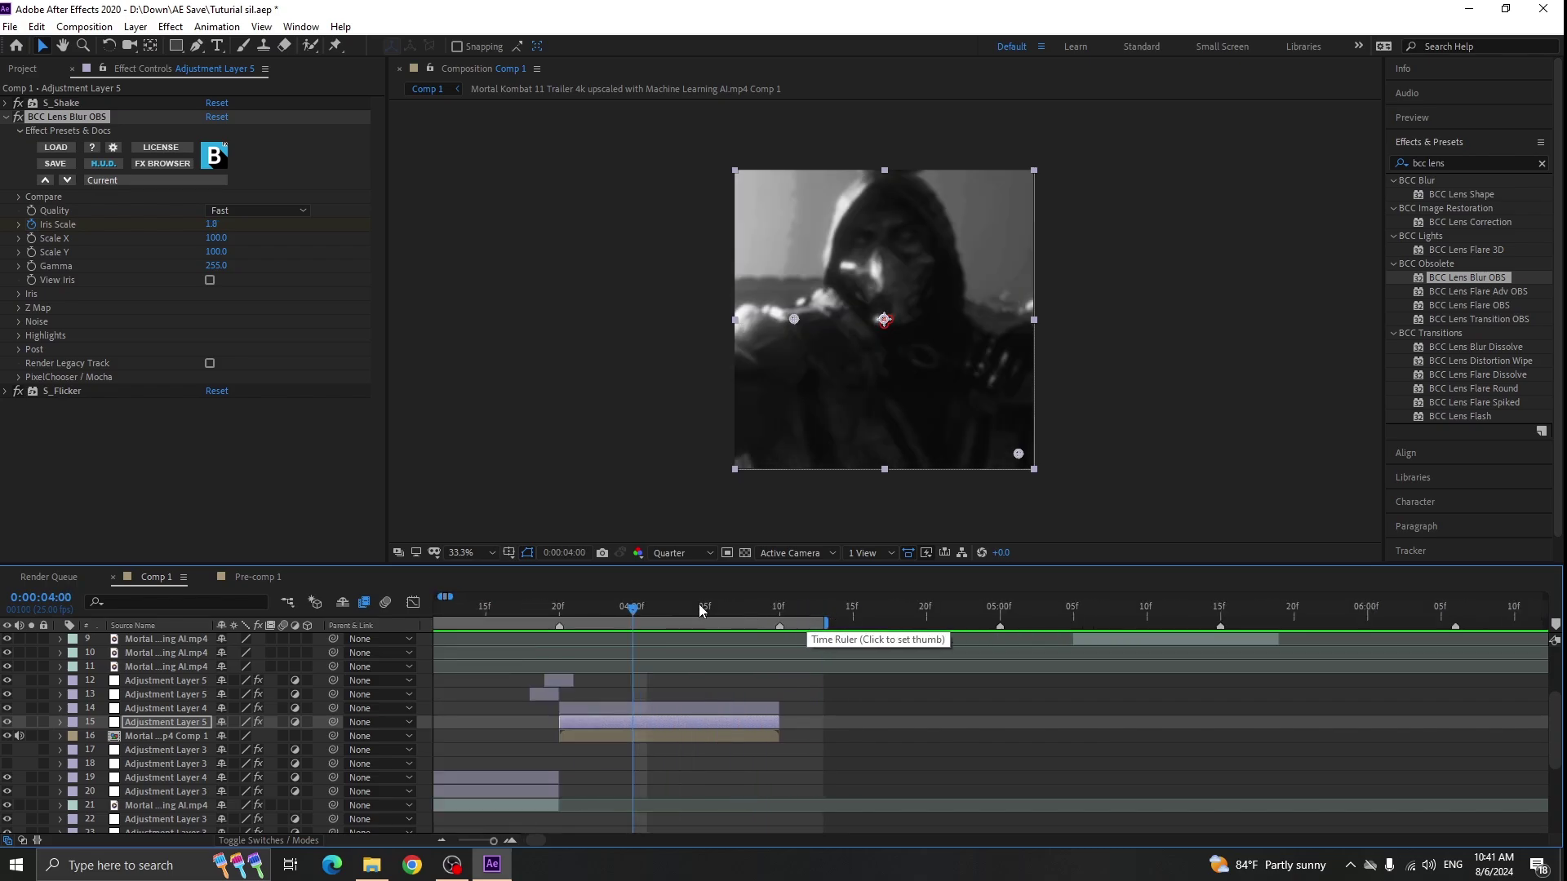
- Scale up the Mortal Kombat clip at 0:00:05:16 to fill the frame and shift its position to 958, 550
{"action": "left_click_drag", "start_coordinate": [691, 622], "coordinate": [1058, 643]}
{"action": "scroll", "coordinate": [612, 661], "scroll_direction": "down", "scroll_amount": 2}
{"action": "scroll", "coordinate": [712, 656], "scroll_direction": "up", "scroll_amount": 3}
{"action": "left_click", "coordinate": [848, 680]}
{"action": "key", "text": "s"}
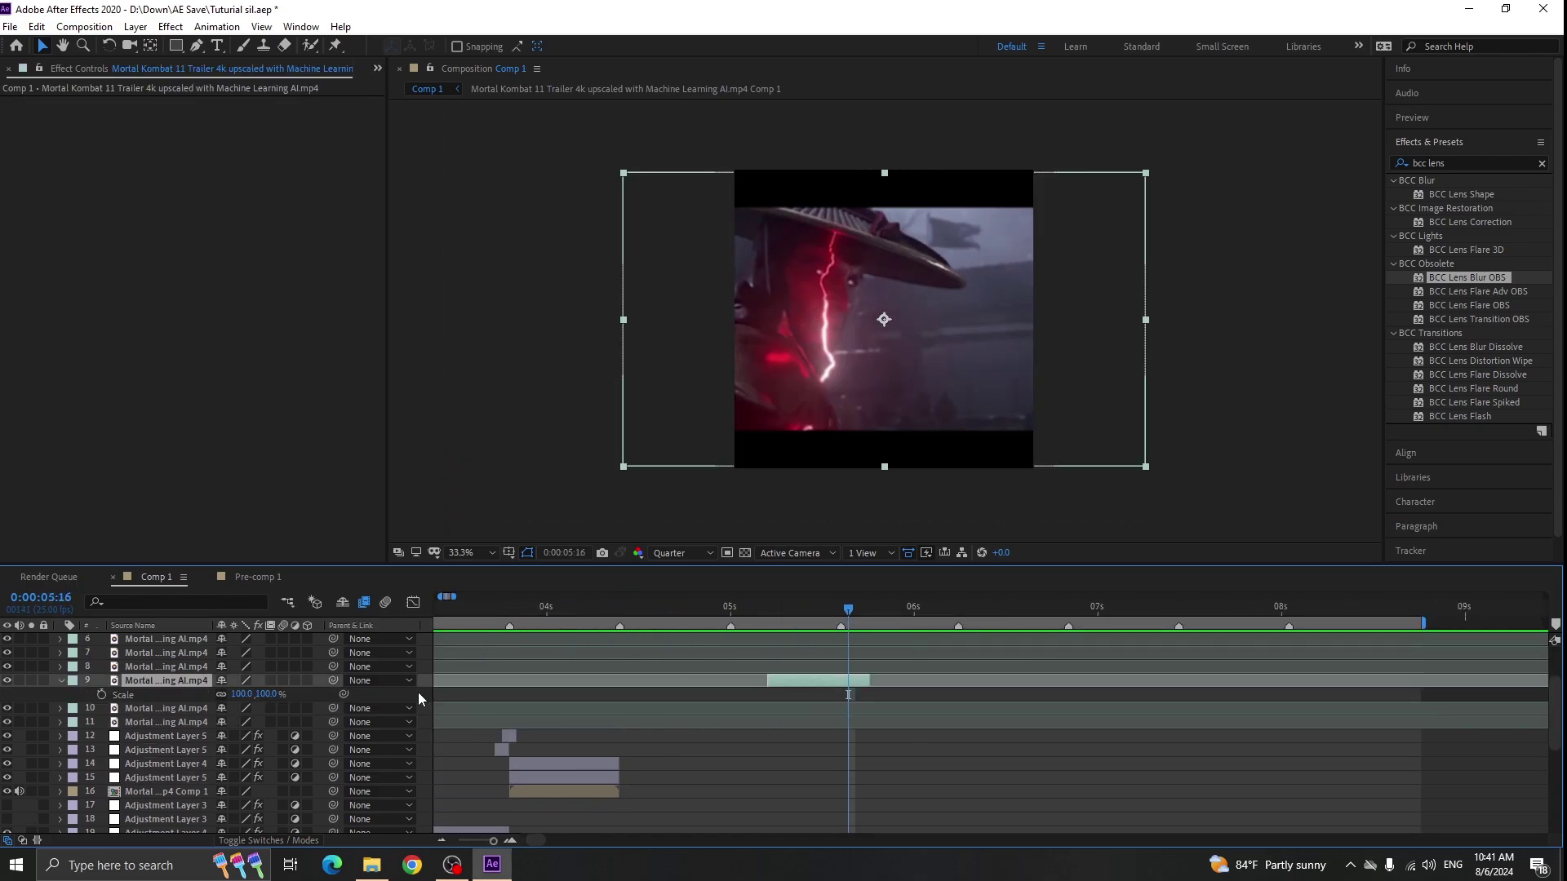
{"action": "left_click_drag", "start_coordinate": [242, 693], "coordinate": [525, 689]}
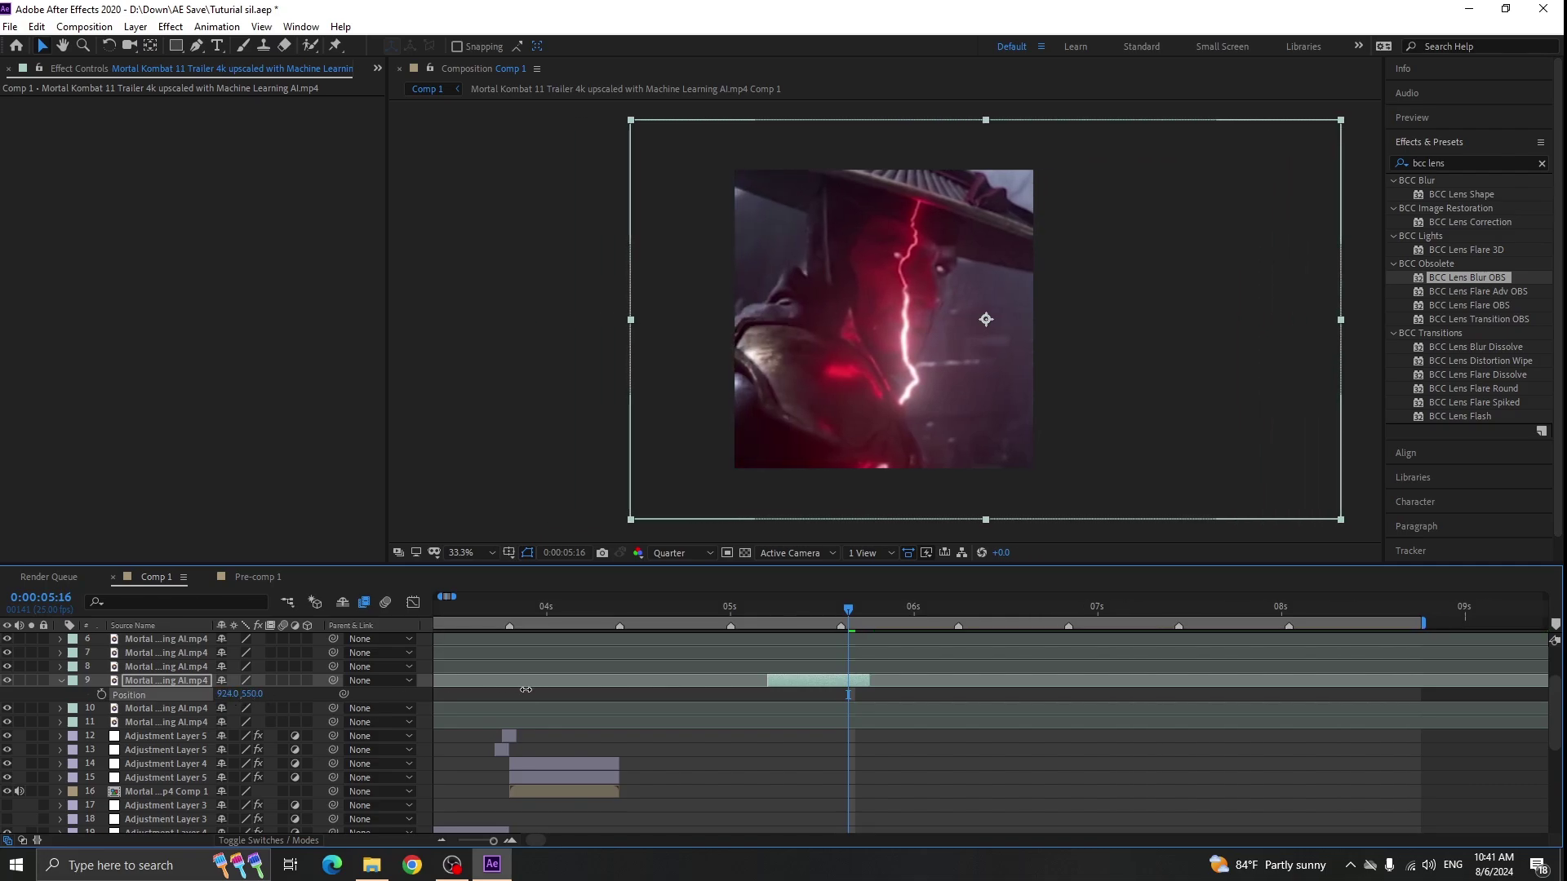
- Place the reframed clip directly above the adjustment layers in the stack and start it at 0:00:04:10
{"action": "left_click_drag", "start_coordinate": [177, 682], "coordinate": [175, 728]}
{"action": "scroll", "coordinate": [643, 667], "scroll_direction": "up", "scroll_amount": 2}
{"action": "left_click", "coordinate": [605, 618]}
{"action": "key", "text": "["}
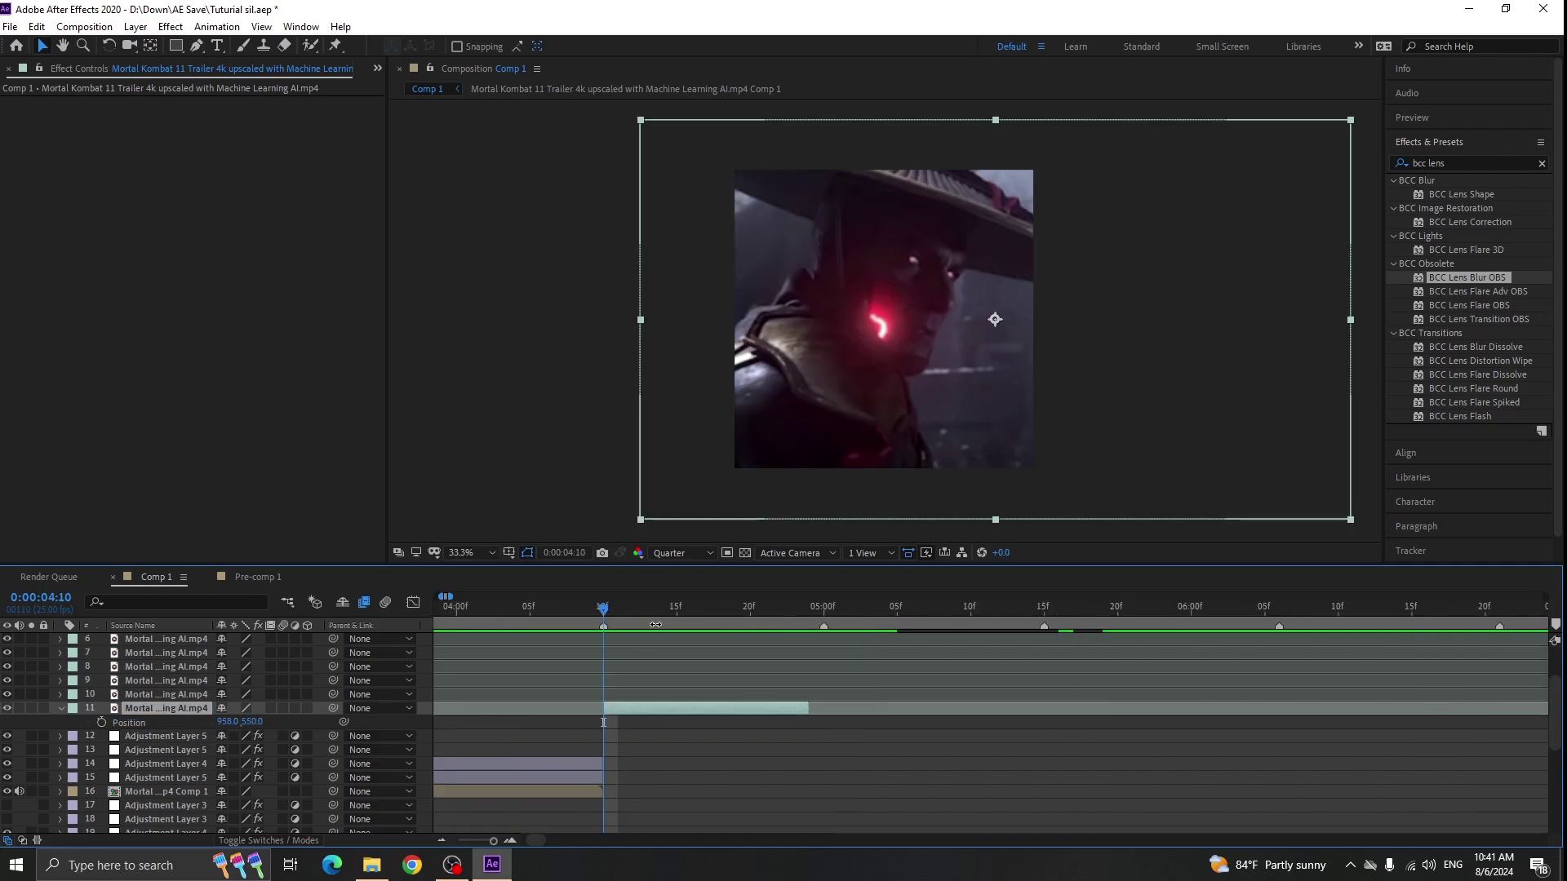
- Extend the end of the reframed clip to the beat marker at 0:00:05:00
{"action": "scroll", "coordinate": [812, 653], "scroll_direction": "down", "scroll_amount": 1}
{"action": "scroll", "coordinate": [799, 608], "scroll_direction": "up", "scroll_amount": 2}
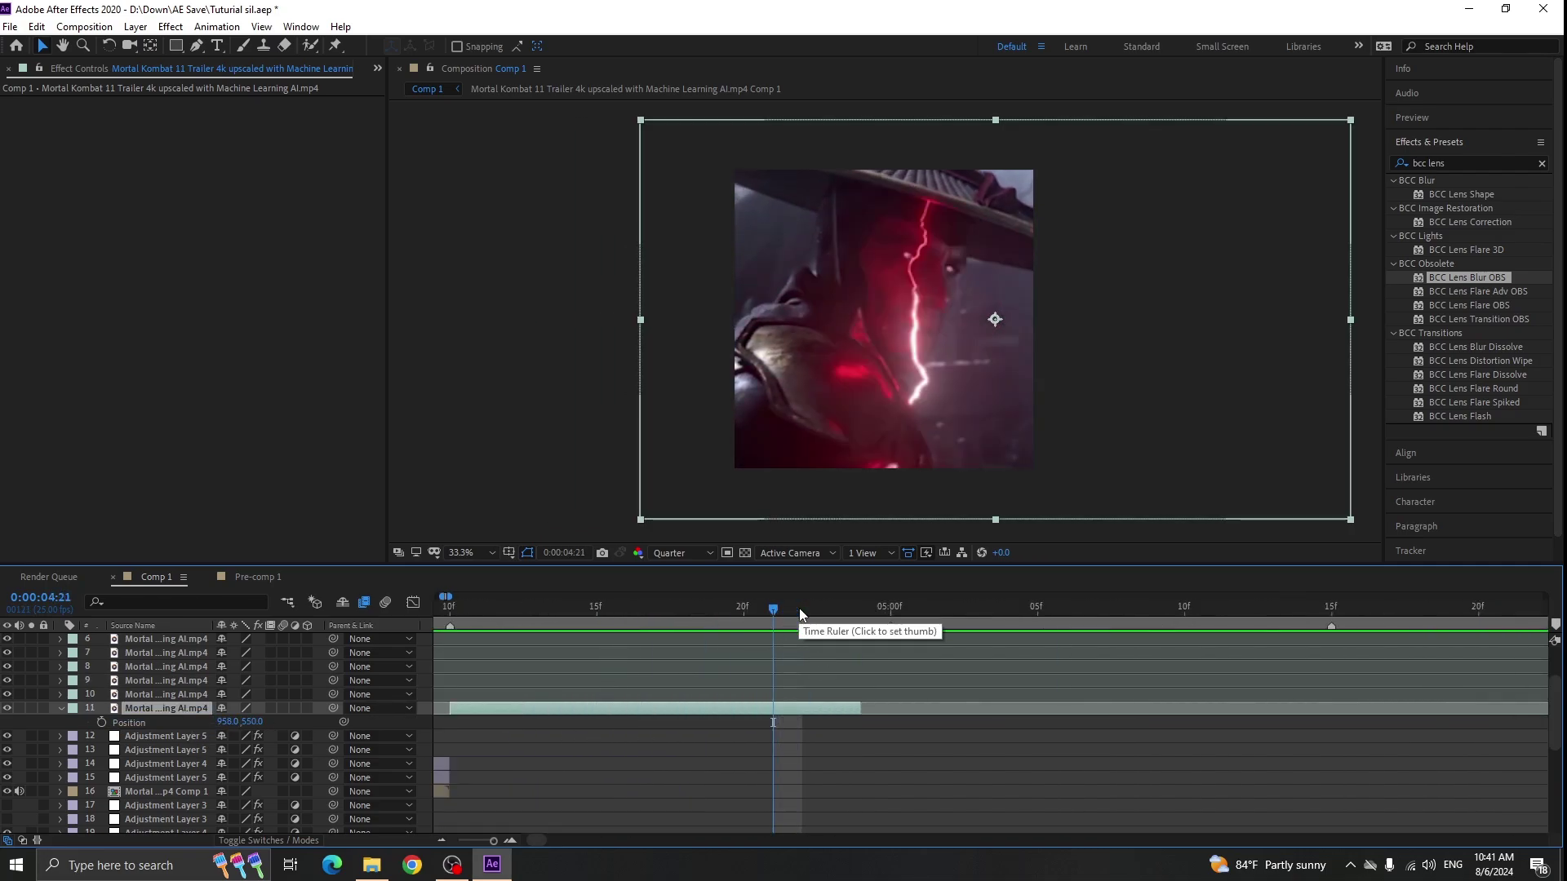
{"action": "left_click", "coordinate": [830, 609]}
{"action": "left_click_drag", "start_coordinate": [861, 708], "coordinate": [890, 708]}
{"action": "scroll", "coordinate": [708, 629], "scroll_direction": "down", "scroll_amount": 1}
- Paste the keyframed Twixtor Pro effect onto the clip and set its Color Source to the clip's own layer 11
{"action": "left_click_drag", "start_coordinate": [693, 626], "coordinate": [569, 623]}
{"action": "key", "text": "ctrl+v"}
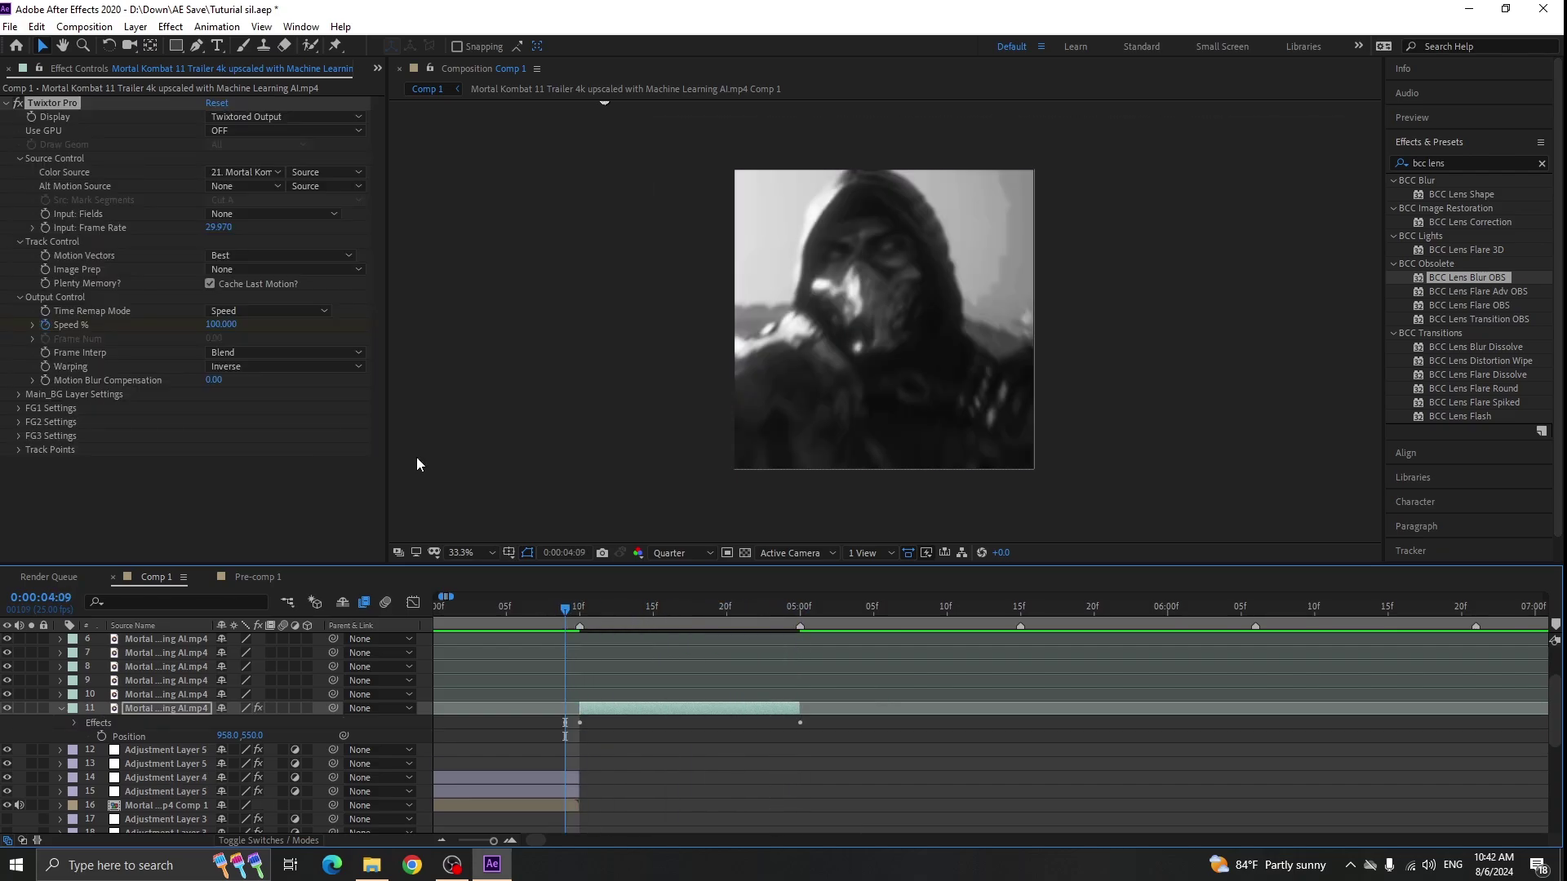
{"action": "left_click", "coordinate": [232, 174]}
{"action": "left_click", "coordinate": [359, 392]}
{"action": "key", "text": "Page_Down"}
{"action": "left_click", "coordinate": [850, 772]}
{"action": "left_click_drag", "start_coordinate": [845, 710], "coordinate": [919, 726]}
- Preview the Twixtor speed ramp on the clip between 0:00:04:10 and 0:00:05:00
{"action": "left_click_drag", "start_coordinate": [596, 613], "coordinate": [892, 614]}
{"action": "key", "text": "space"}
{"action": "left_click", "coordinate": [576, 614]}
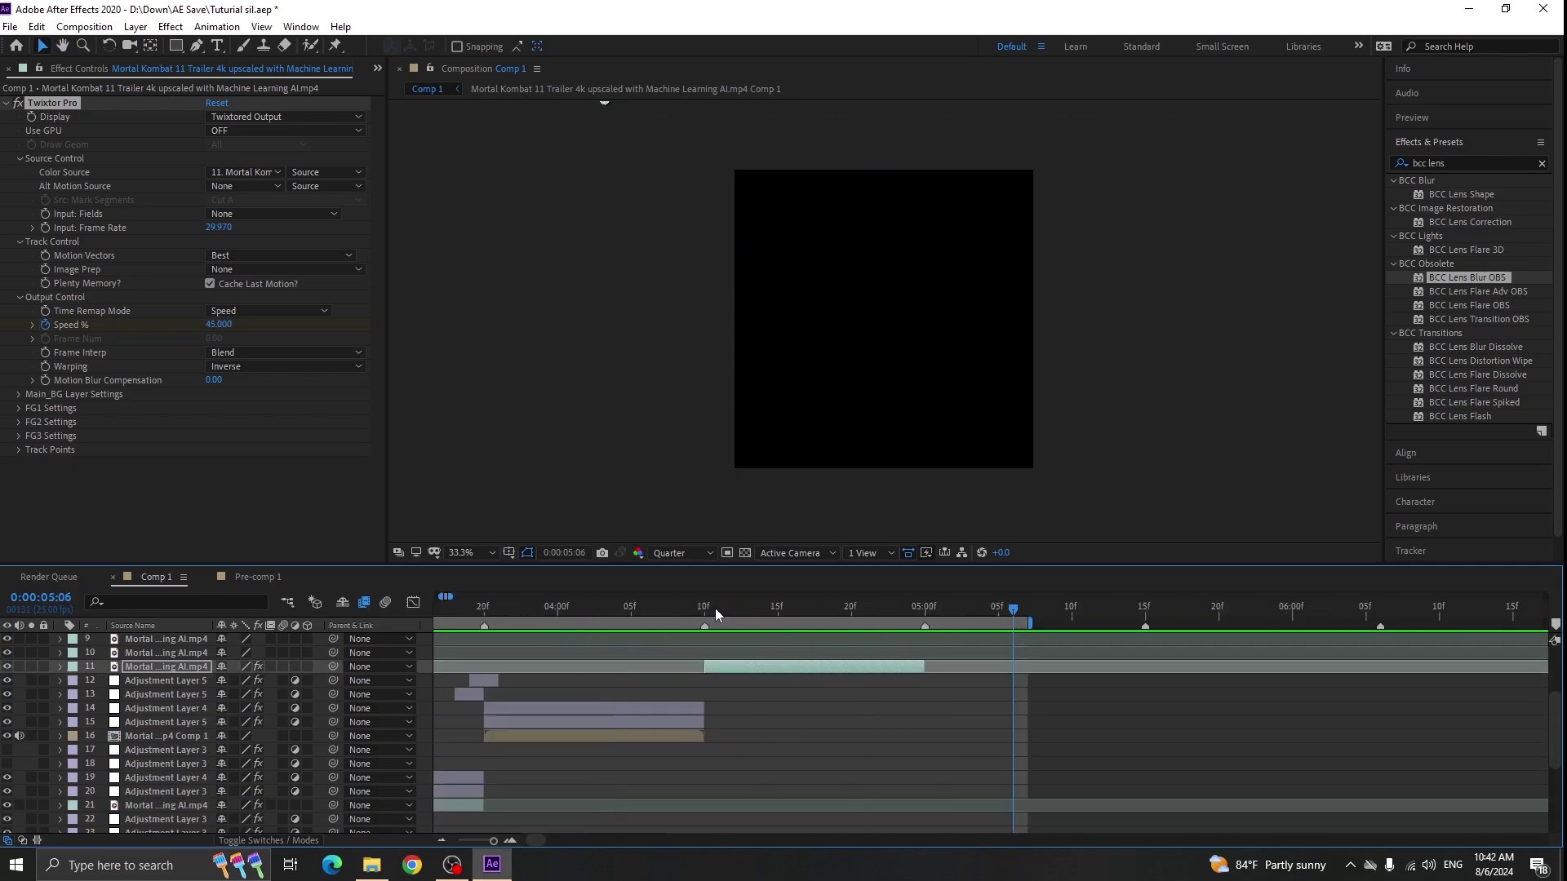
{"action": "mouse_move", "coordinate": [715, 609]}
{"action": "left_mouse_down"}
{"action": "mouse_move", "coordinate": [875, 631]}
{"action": "mouse_move", "coordinate": [707, 619]}
{"action": "left_mouse_up"}
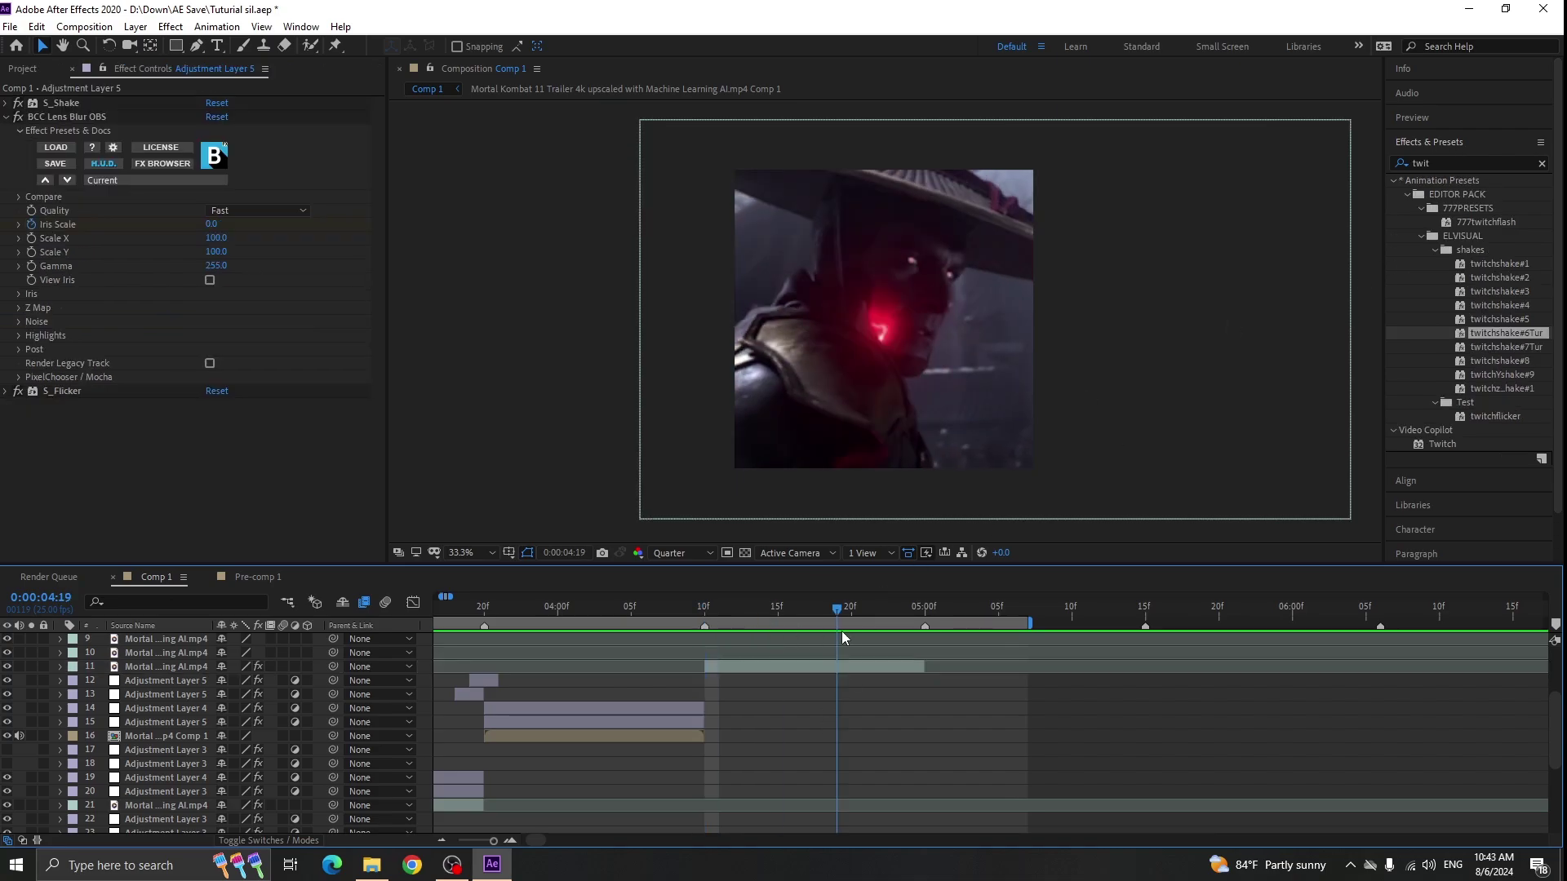
{"action": "mouse_move", "coordinate": [841, 630]}
{"action": "left_mouse_down"}
{"action": "mouse_move", "coordinate": [685, 611]}
{"action": "mouse_move", "coordinate": [851, 620]}
{"action": "left_mouse_up"}
- Duplicate the four adjustment layers around the 0:00:03:05 clip and position the copies over the clip starting at 0:00:04:10
{"action": "left_click_drag", "start_coordinate": [612, 628], "coordinate": [695, 645]}
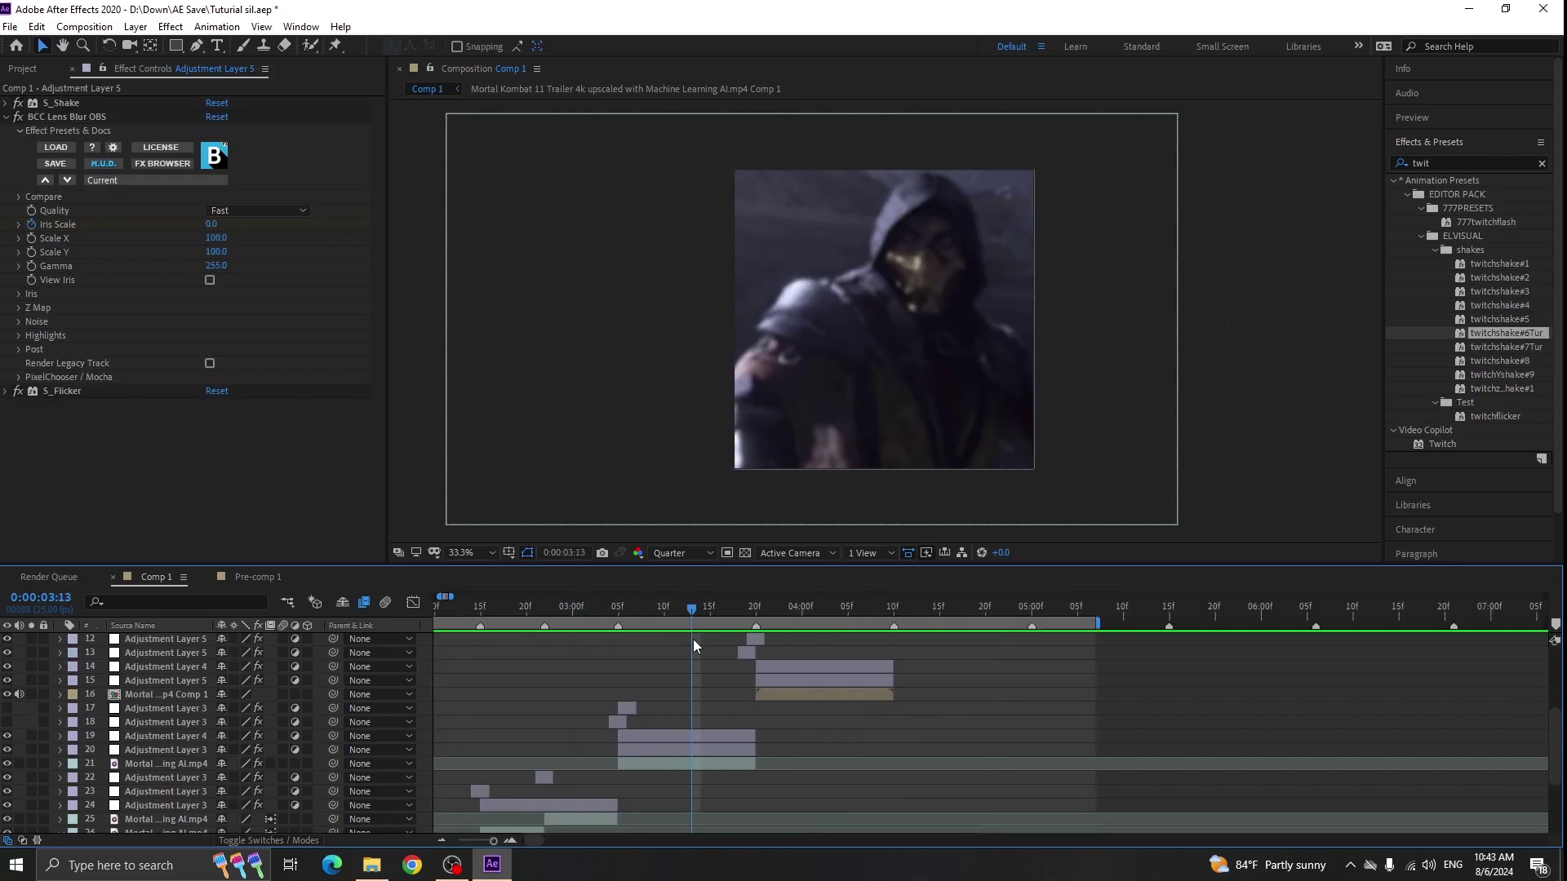
{"action": "left_click_drag", "start_coordinate": [767, 752], "coordinate": [566, 711]}
{"action": "key", "text": "ctrl+d"}
{"action": "left_click_drag", "start_coordinate": [196, 708], "coordinate": [242, 771]}
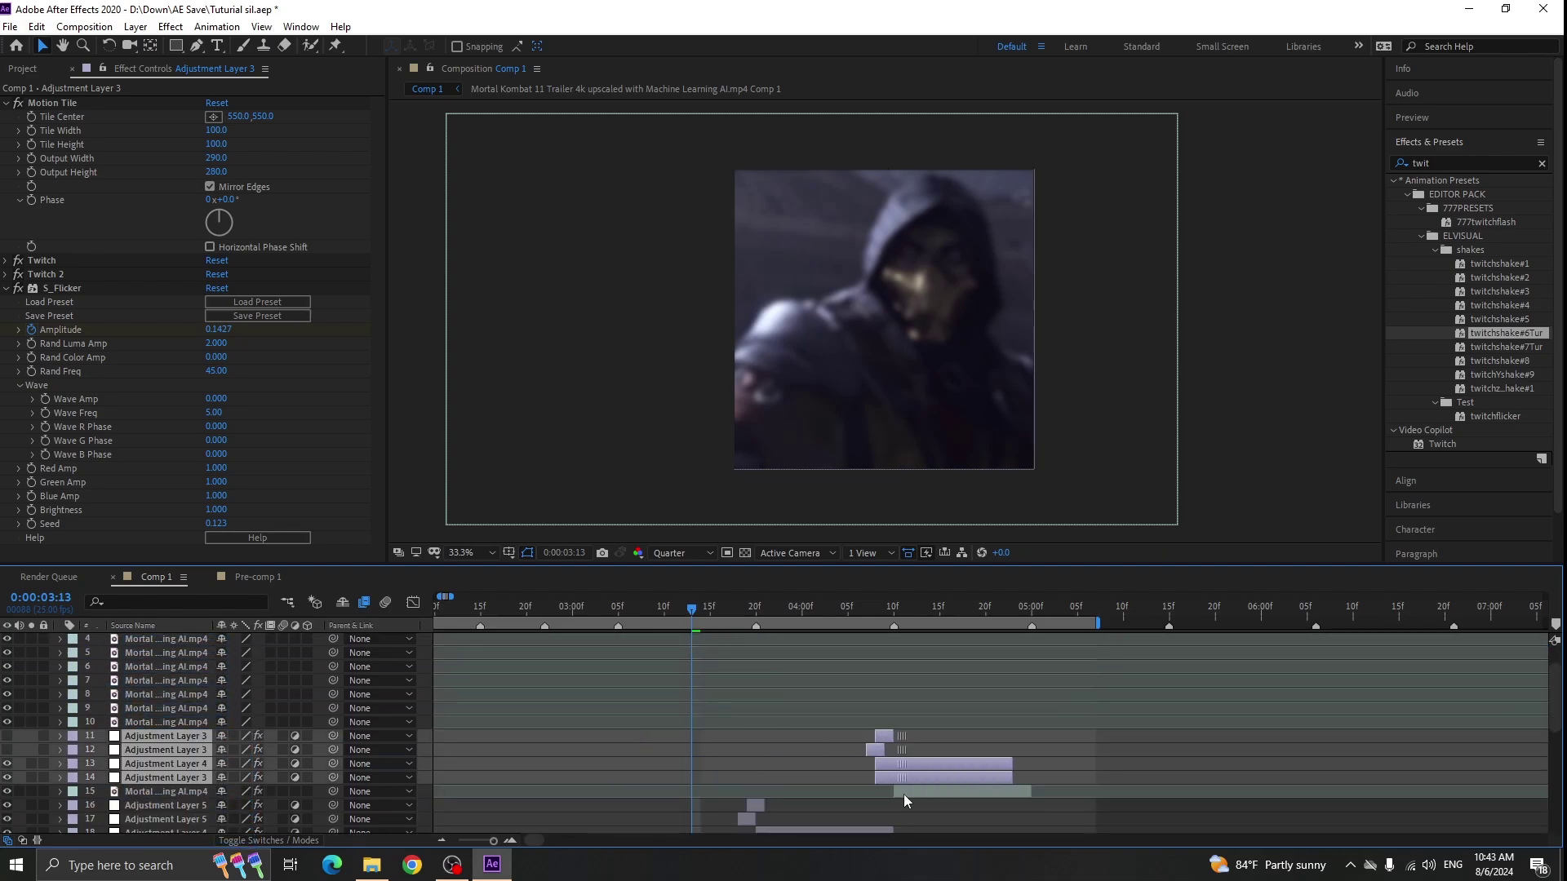
{"action": "scroll", "coordinate": [47, 766], "scroll_direction": "down", "scroll_amount": 4}
{"action": "scroll", "coordinate": [174, 742], "scroll_direction": "up", "scroll_amount": 1}
{"action": "left_click", "coordinate": [571, 722]}
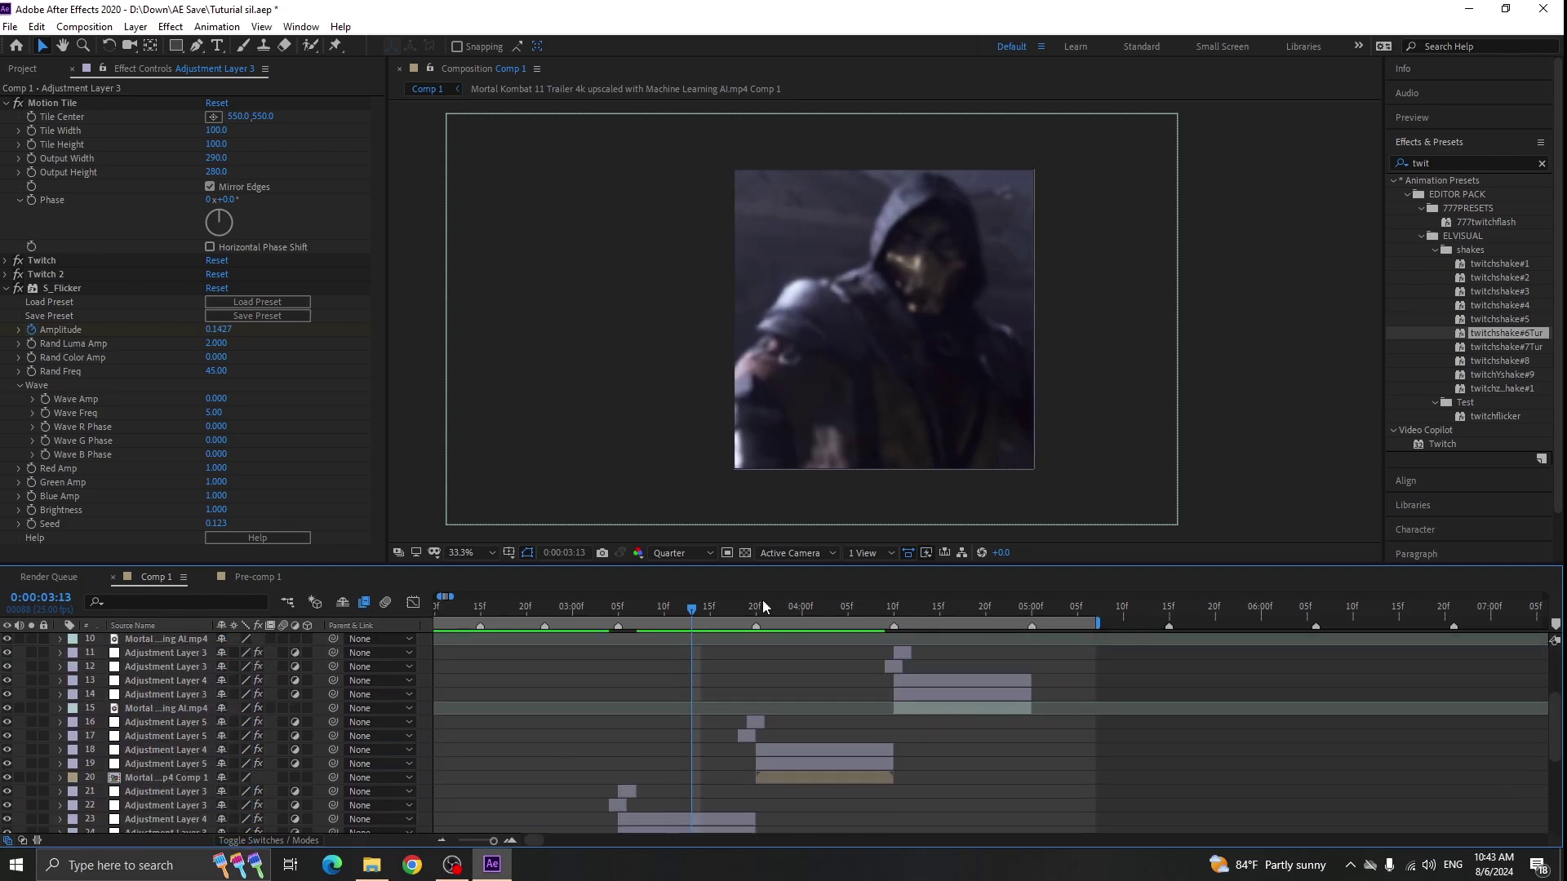
- Add a text layer reading SCORPION above the tinted Adjustment Layer 4 on the black-and-white shot
{"action": "left_click_drag", "start_coordinate": [766, 606], "coordinate": [829, 608]}
{"action": "left_click", "coordinate": [825, 748]}
{"action": "left_click", "coordinate": [217, 46]}
{"action": "left_click", "coordinate": [847, 351]}
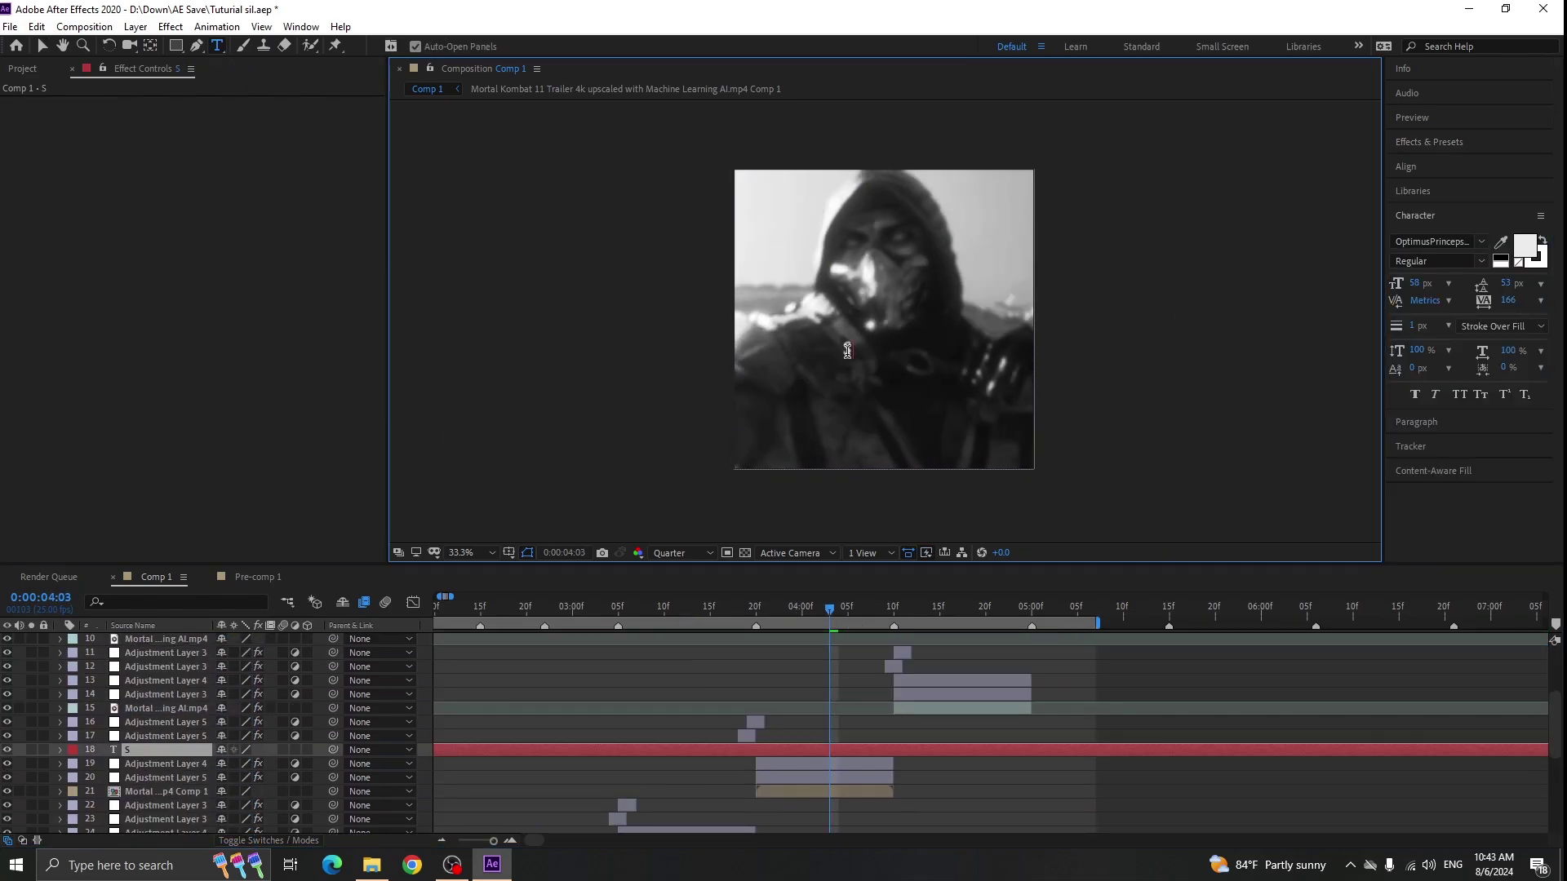
- Trim the SCORPION text layer to run from 0:00:03:20 to 0:00:04:10
{"action": "left_click", "coordinate": [829, 750]}
{"action": "key", "text": "ctrl+shift+d"}
{"action": "left_click", "coordinate": [819, 761]}
{"action": "key", "text": "Delete"}
{"action": "left_click_drag", "start_coordinate": [829, 752], "coordinate": [895, 758]}
{"action": "key", "text": "ctrl+shift+d"}
{"action": "key", "text": "Delete"}
{"action": "key", "text": "="}
- Set the SCORPION text's font size to 109 px and center it in the composition
{"action": "left_click_drag", "start_coordinate": [824, 611], "coordinate": [750, 617]}
{"action": "left_click", "coordinate": [777, 695]}
{"action": "left_click", "coordinate": [804, 750]}
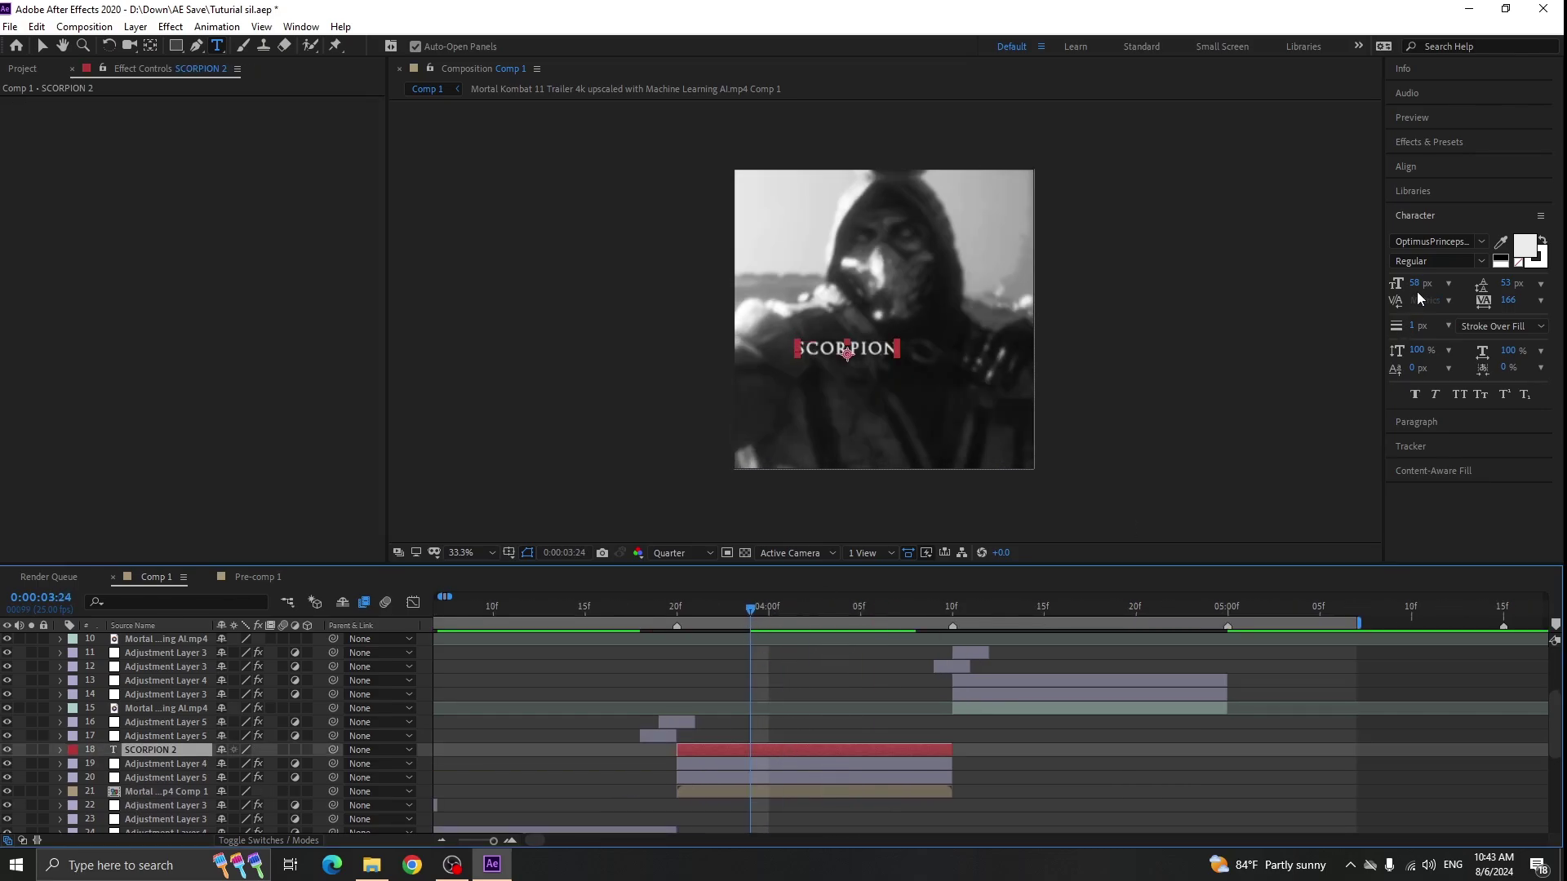
{"action": "left_click_drag", "start_coordinate": [1419, 284], "coordinate": [1461, 319]}
{"action": "left_click", "coordinate": [1412, 167]}
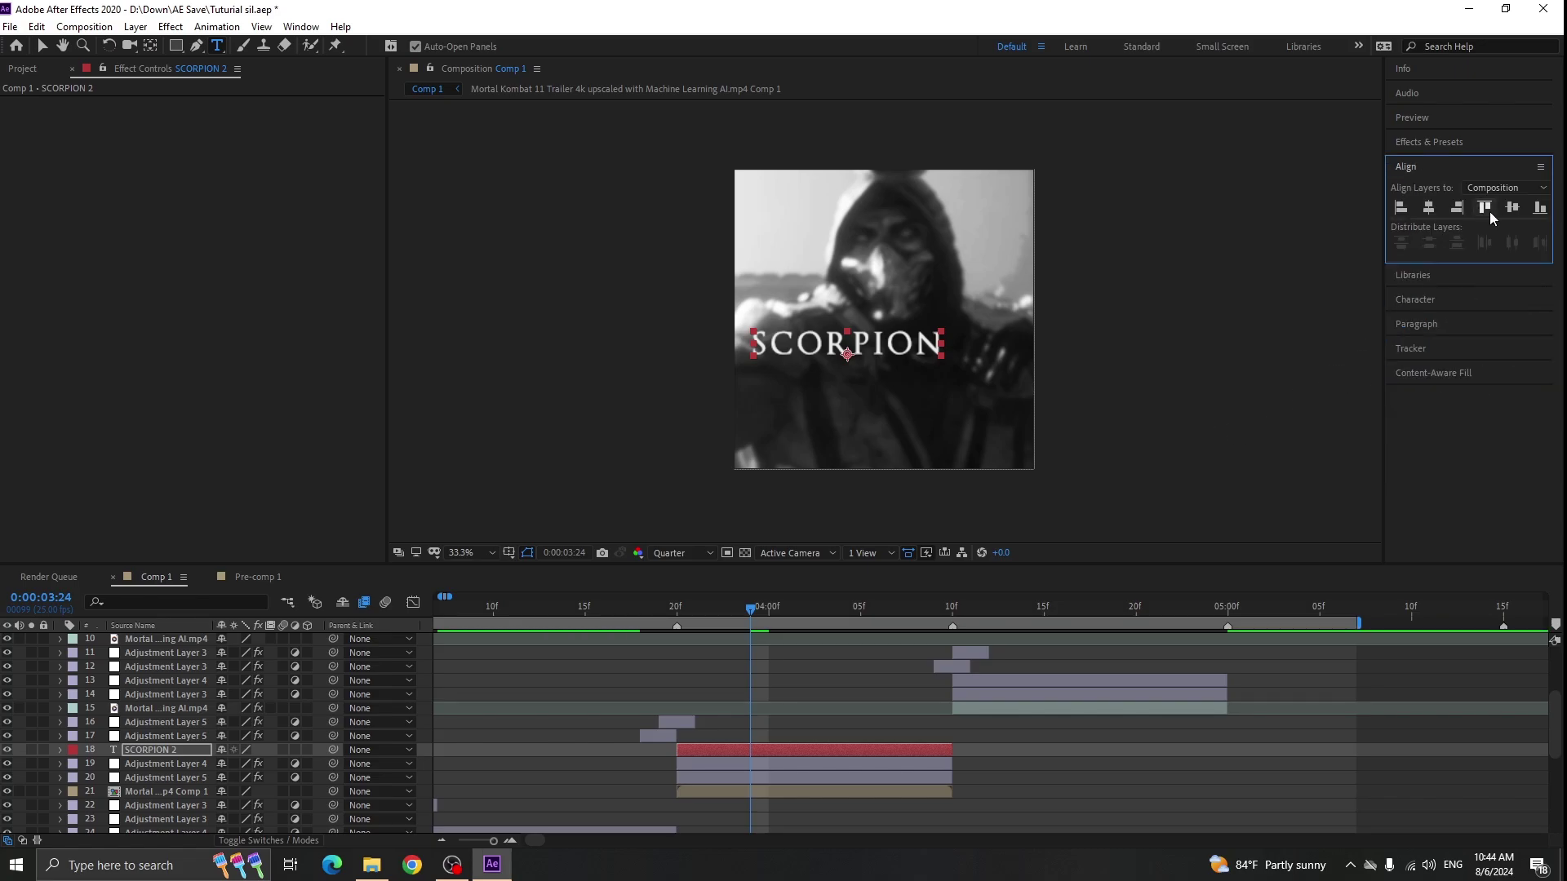
- Change the SCORPION text's font to Angel wish
{"action": "left_click", "coordinate": [1416, 300]}
{"action": "left_click", "coordinate": [1455, 241]}
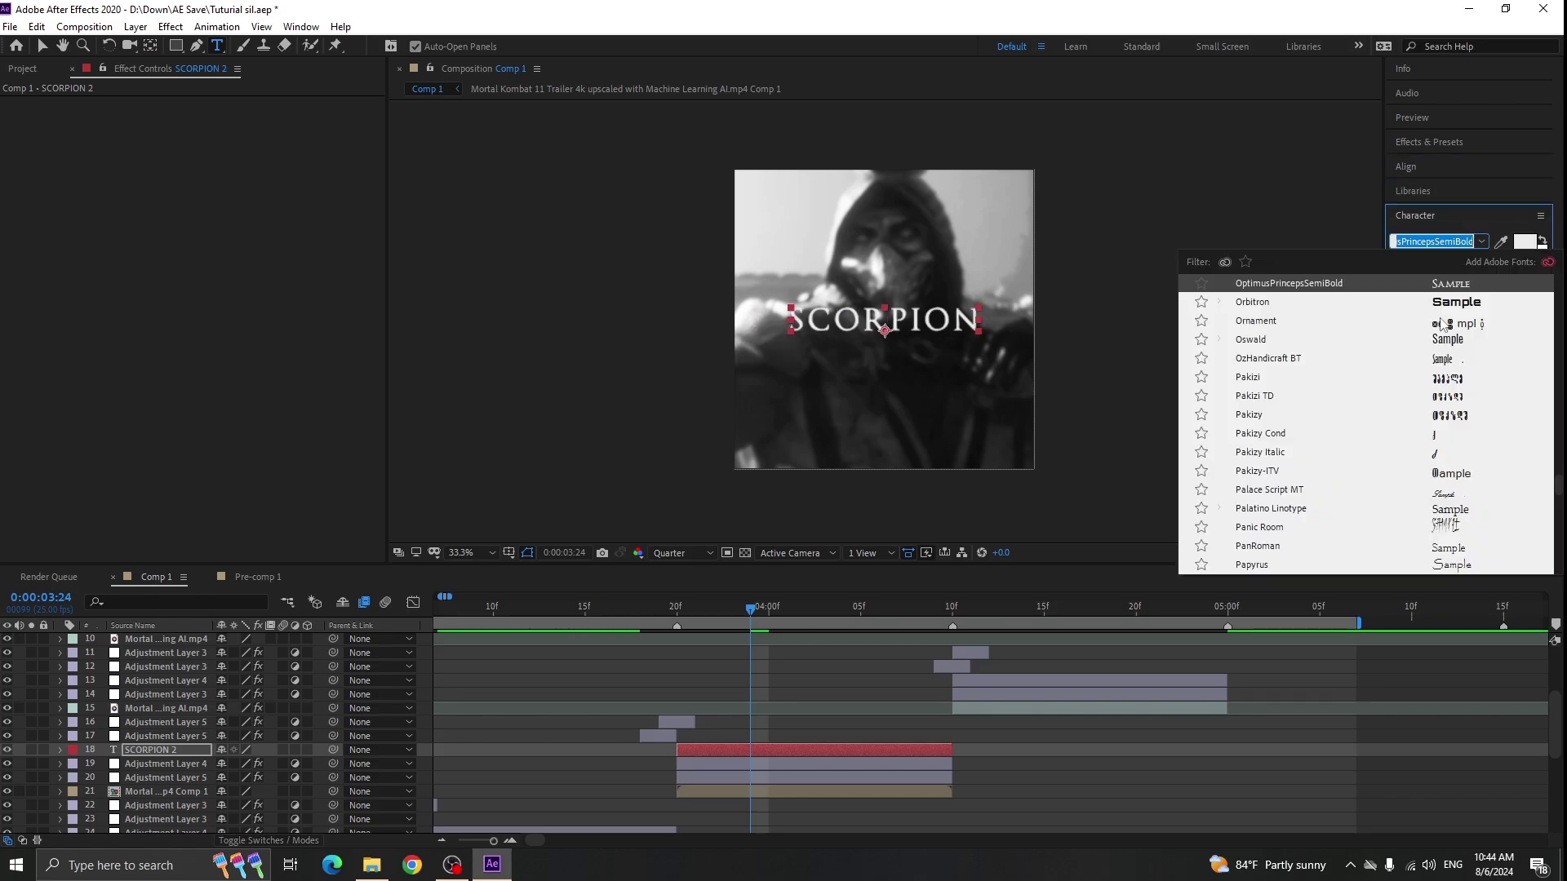
{"action": "type", "text": "ange"}
{"action": "left_click", "coordinate": [1447, 284]}
- Add a Tracking animator to the SCORPION text and keyframe its Tracking Amount at 0 at 0:00:03:20
{"action": "left_click", "coordinate": [682, 750]}
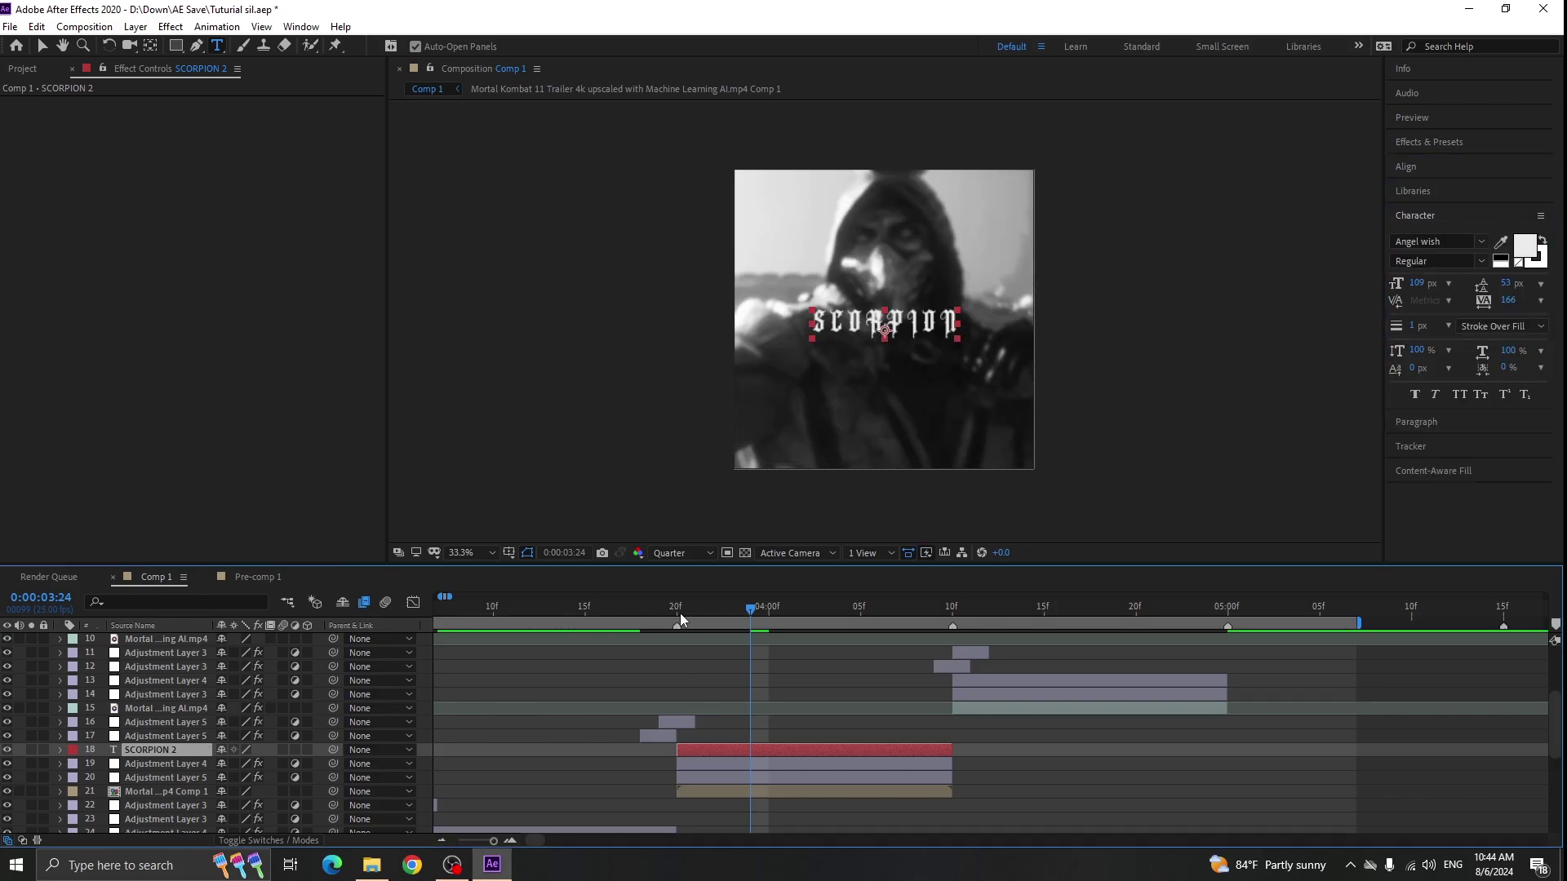
{"action": "left_click", "coordinate": [679, 615]}
{"action": "left_click", "coordinate": [60, 749]}
{"action": "right_click", "coordinate": [308, 764]}
{"action": "left_click", "coordinate": [316, 764]}
{"action": "left_click", "coordinate": [364, 647]}
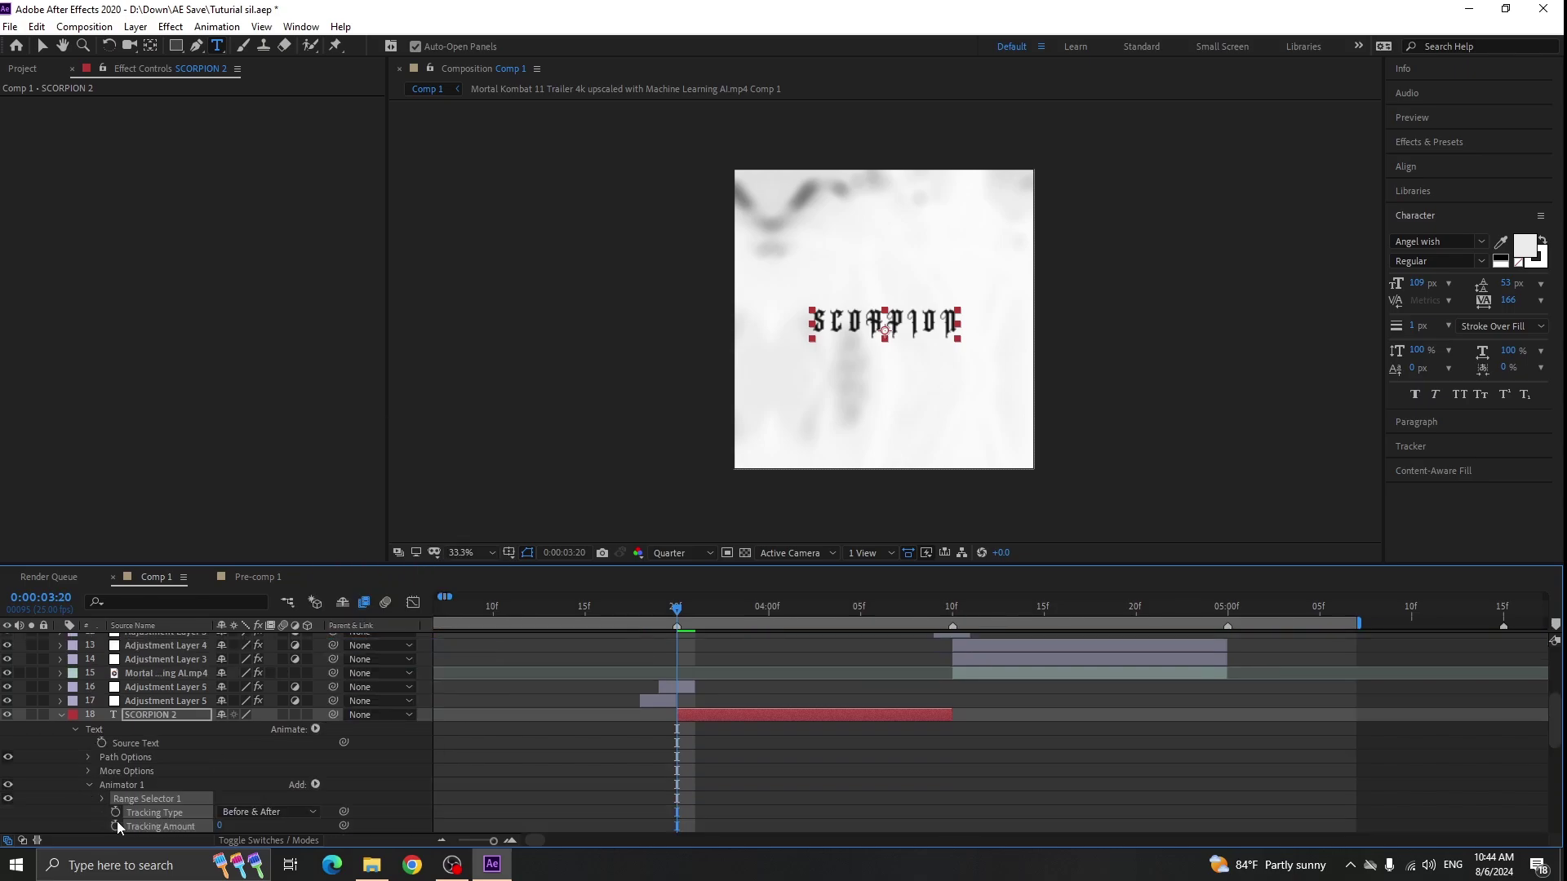
{"action": "left_click", "coordinate": [116, 826]}
{"action": "key", "text": "u"}
- Keyframe the text's Tracking Amount at about 45 at the layer's end, 0:00:04:10
{"action": "left_click_drag", "start_coordinate": [772, 622], "coordinate": [860, 621]}
{"action": "left_click_drag", "start_coordinate": [221, 745], "coordinate": [275, 746]}
{"action": "left_click_drag", "start_coordinate": [861, 743], "coordinate": [952, 753]}
- Apply Easy Ease to the tracking keyframes and shape the value curve to rise quickly and settle slowly
{"action": "left_click_drag", "start_coordinate": [979, 725], "coordinate": [536, 756]}
{"action": "key", "text": "F9"}
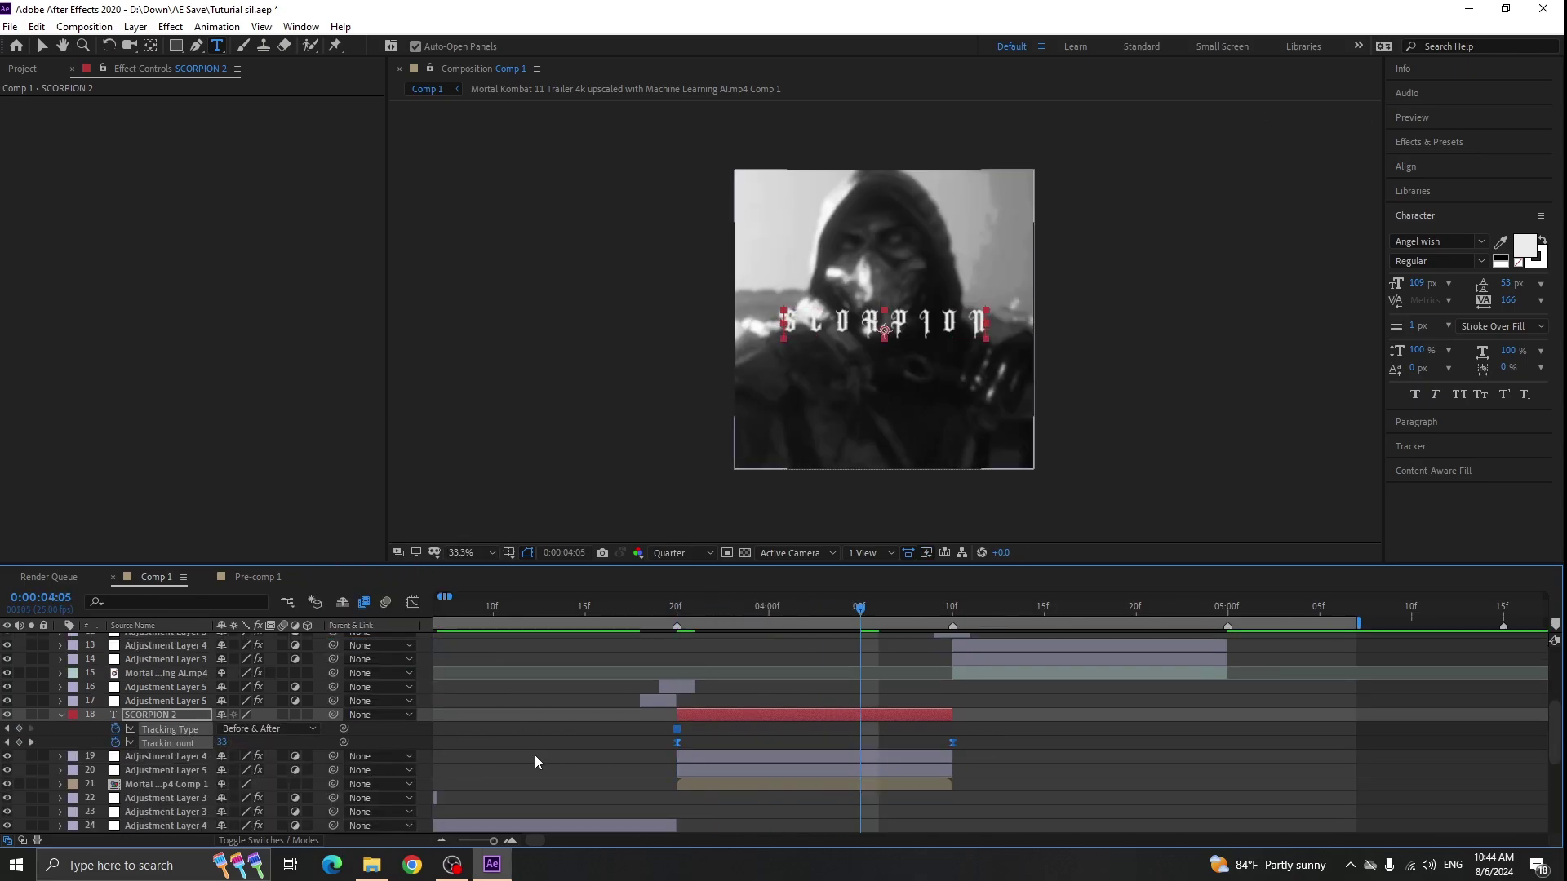
{"action": "left_click", "coordinate": [413, 603]}
{"action": "mouse_move", "coordinate": [626, 690]}
{"action": "left_mouse_down"}
{"action": "mouse_move", "coordinate": [718, 808]}
{"action": "mouse_move", "coordinate": [621, 710]}
{"action": "left_mouse_up"}
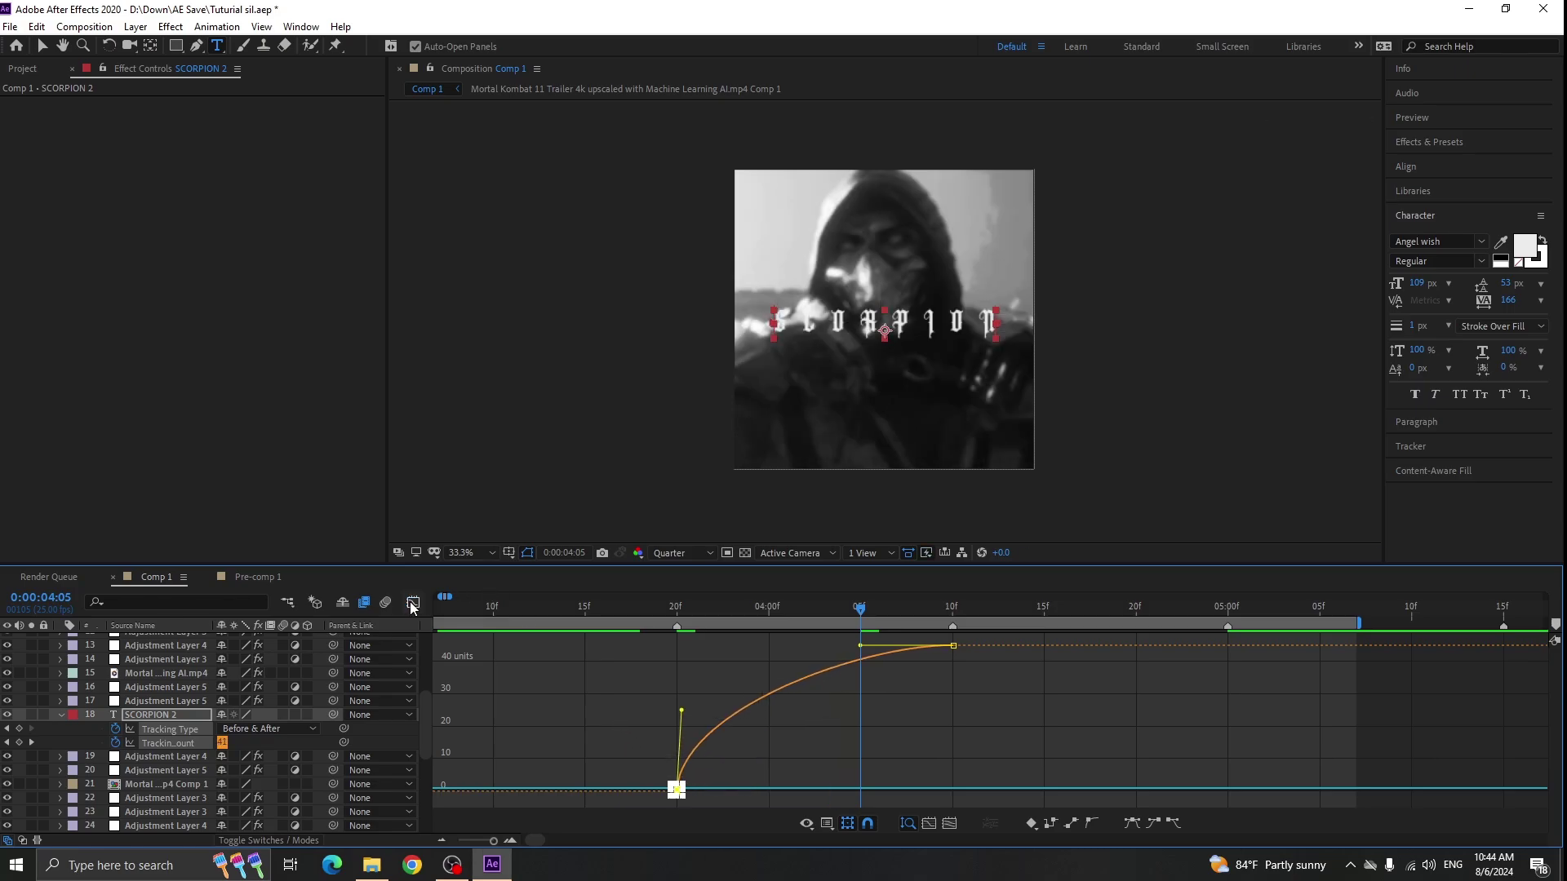
{"action": "left_click", "coordinate": [413, 603]}
- Apply Deep Glow to the SCORPION text with Unmult enabled and Exposure 0.67
{"action": "left_click", "coordinate": [1443, 142]}
{"action": "left_click_drag", "start_coordinate": [1443, 164], "coordinate": [1357, 171]}
{"action": "type", "text": "dee"}
{"action": "double_click", "coordinate": [1453, 305]}
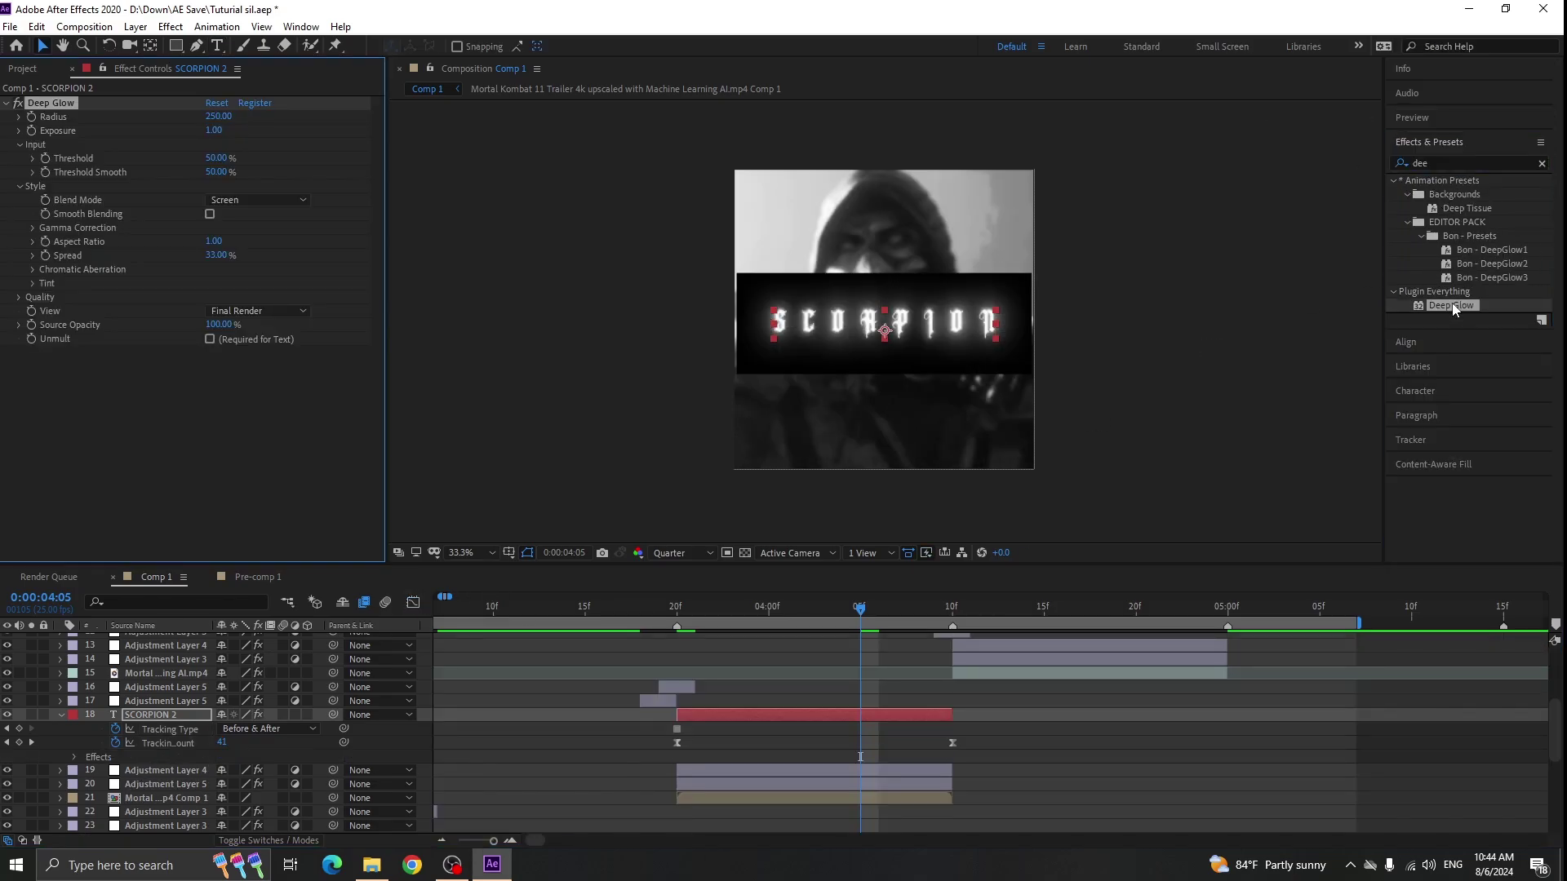
{"action": "left_click", "coordinate": [210, 339]}
{"action": "left_click_drag", "start_coordinate": [218, 130], "coordinate": [191, 131]}
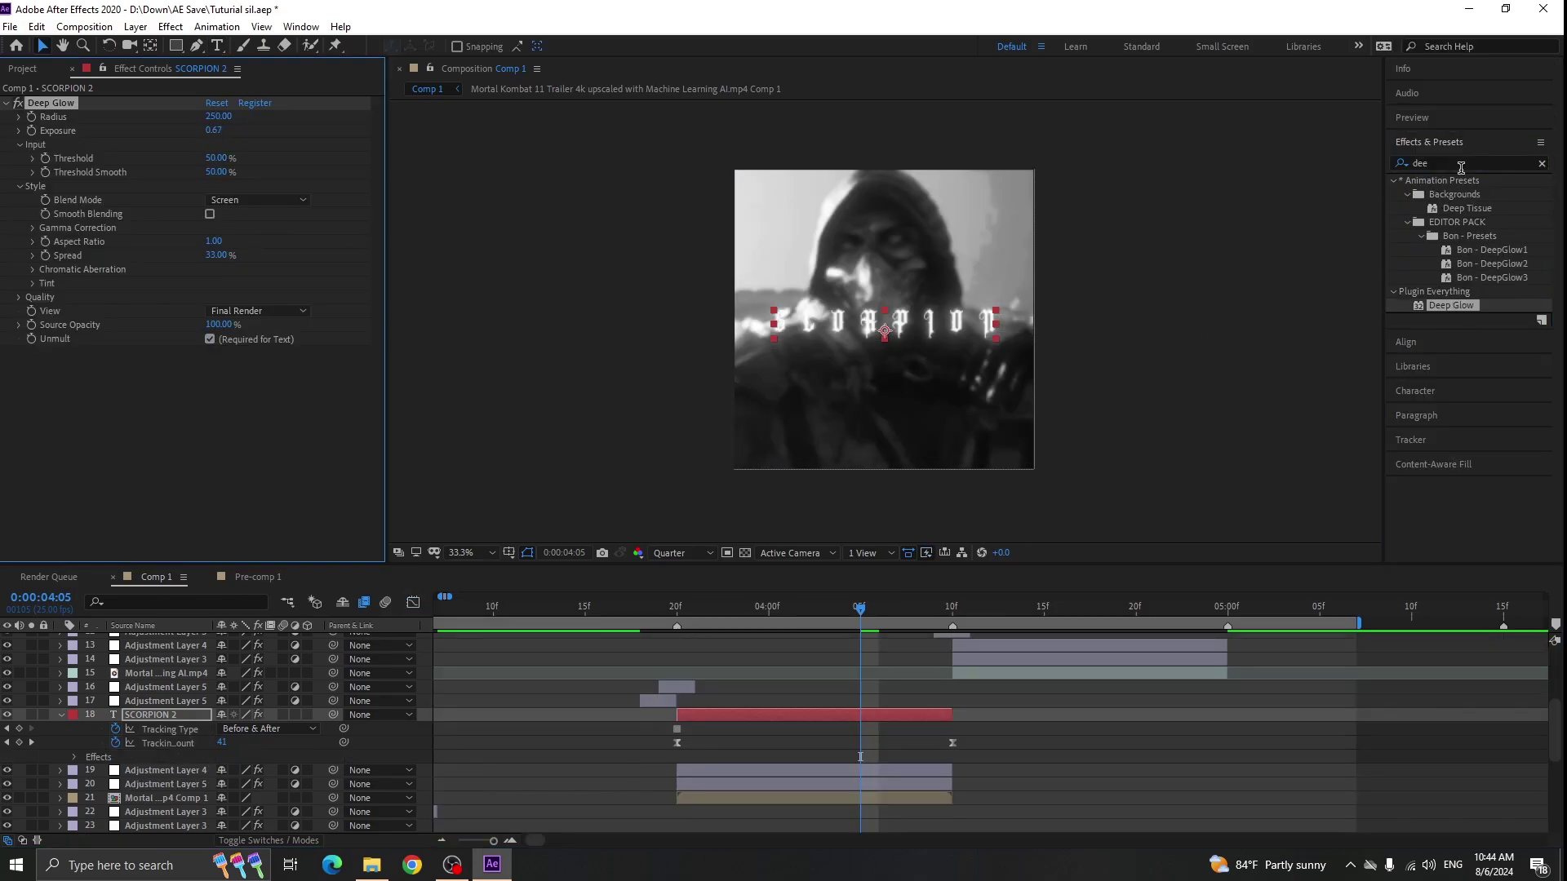
- Add Drop Shadow to the SCORPION text with Opacity 97%, Distance 32 and Softness 73
{"action": "type", "text": "drop sha"}
{"action": "left_click_drag", "start_coordinate": [1470, 222], "coordinate": [392, 361]}
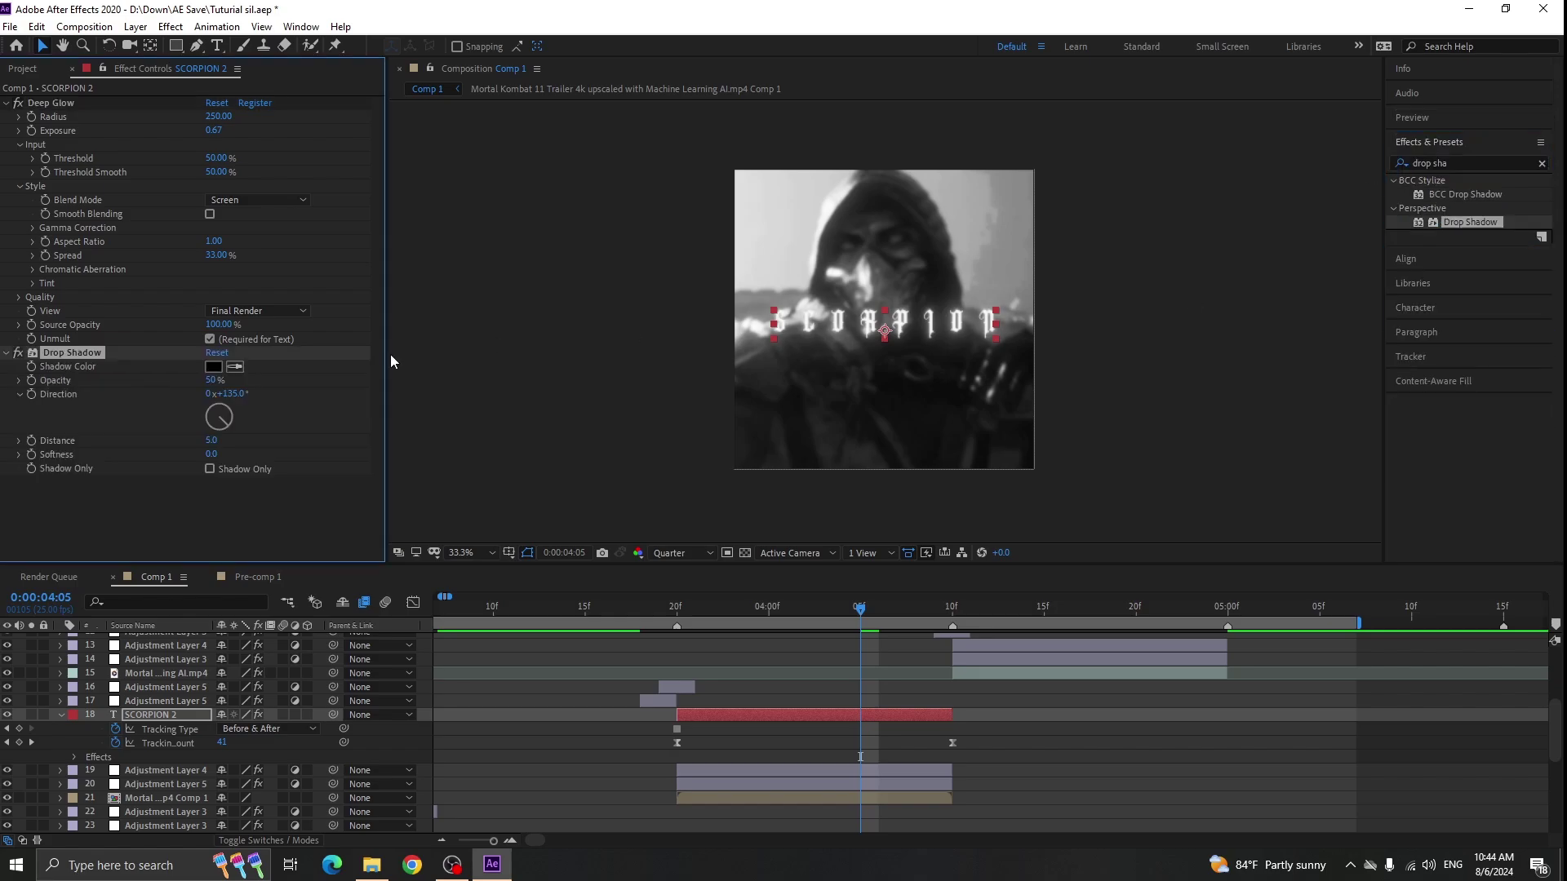
{"action": "left_click_drag", "start_coordinate": [209, 443], "coordinate": [233, 459]}
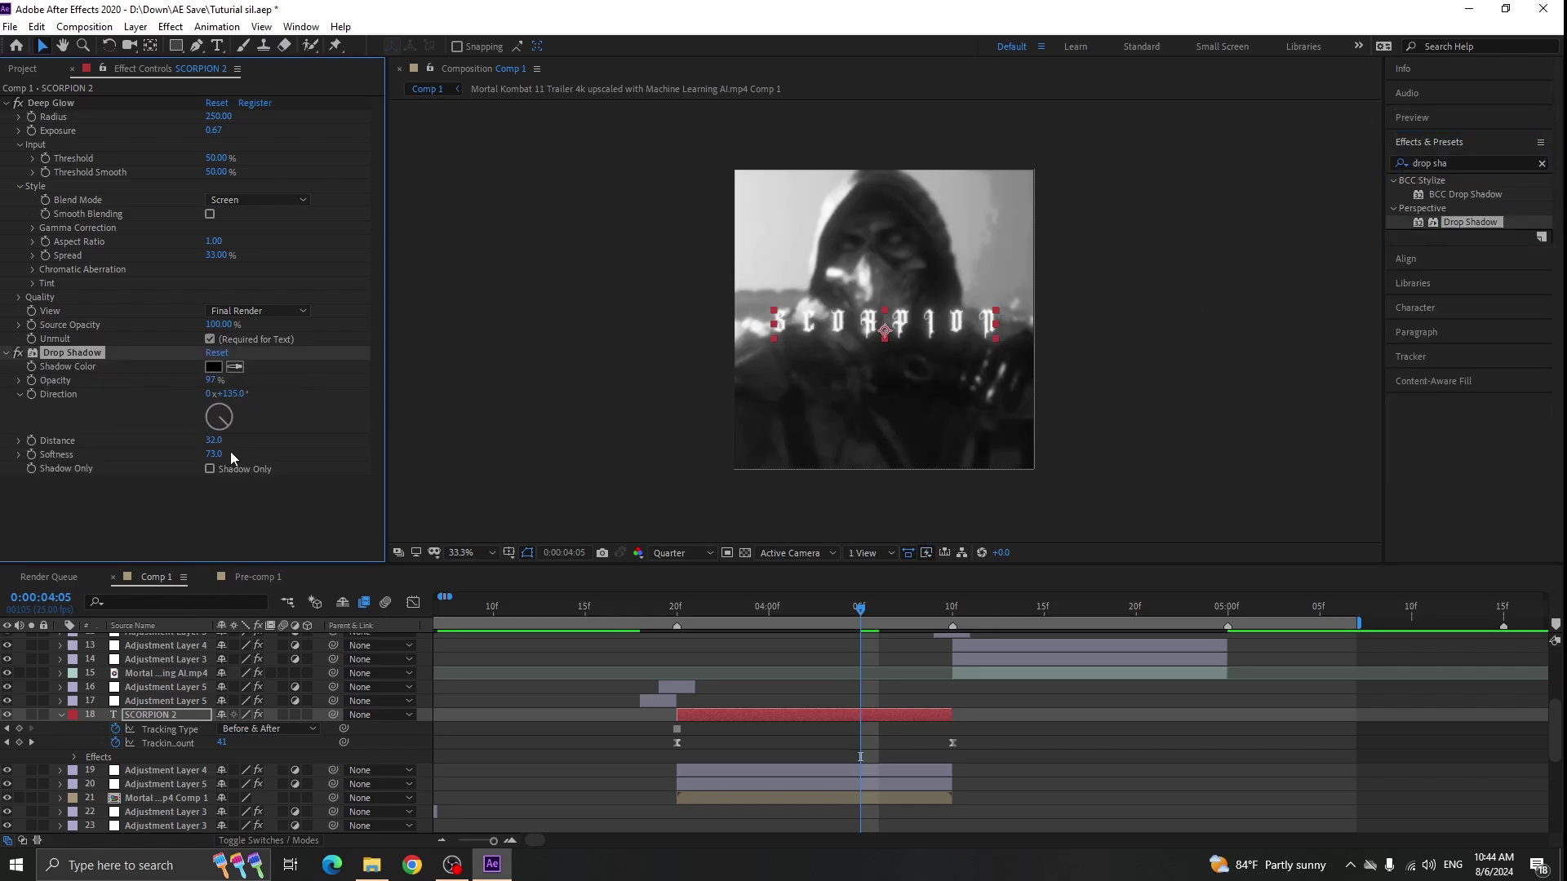
- Collapse the SCORPION text layer's keyframes and extend the work area to about 0:00:06:04
{"action": "left_click", "coordinate": [897, 609]}
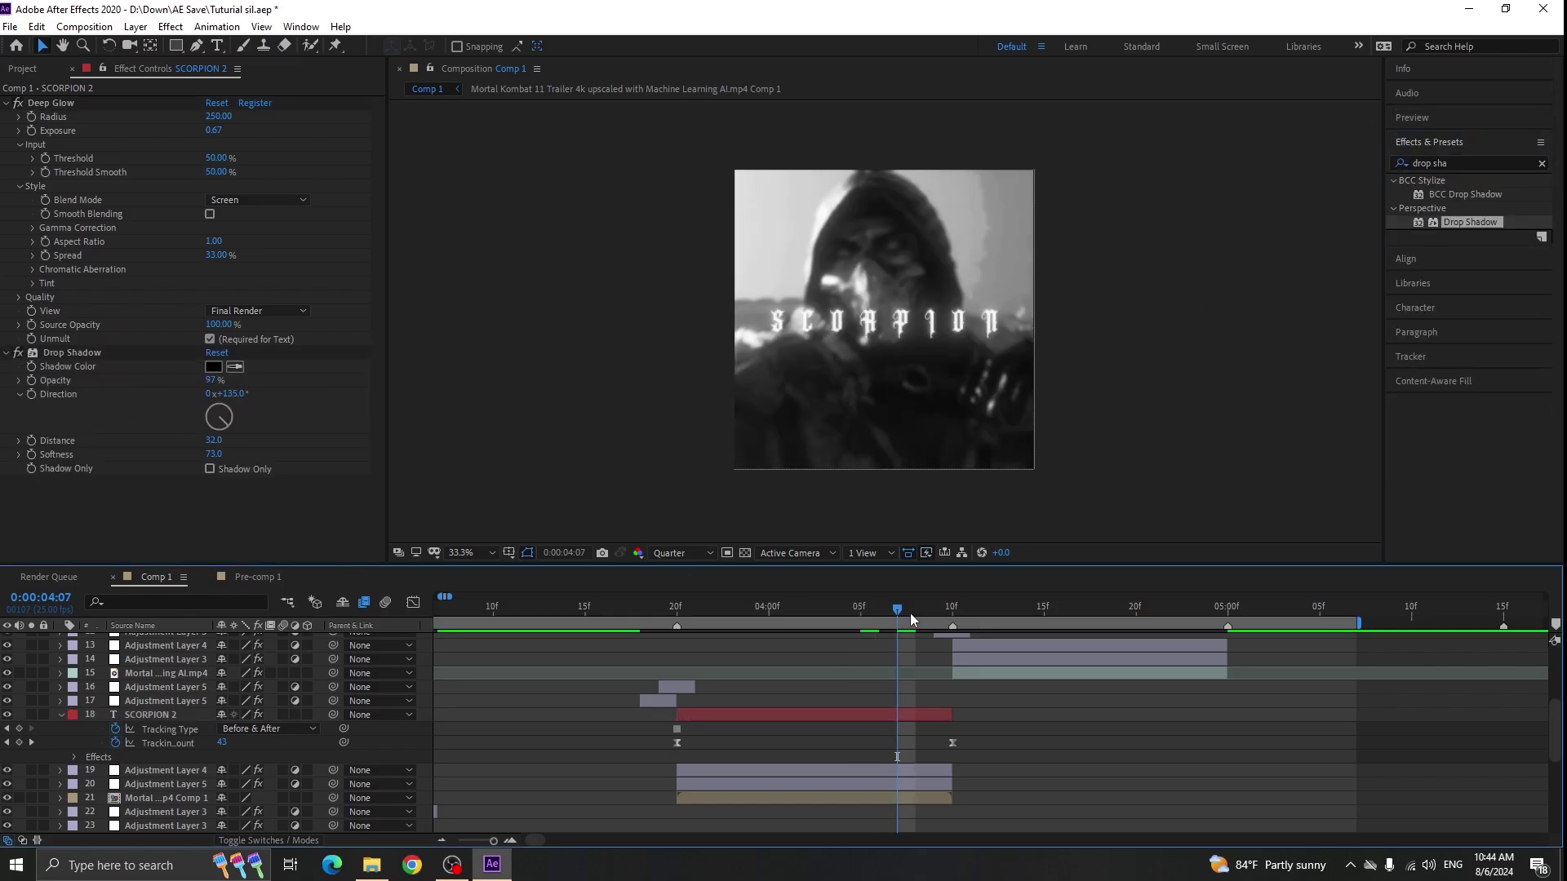
{"action": "left_click", "coordinate": [900, 713]}
{"action": "key", "text": "u"}
{"action": "left_click_drag", "start_coordinate": [850, 612], "coordinate": [1173, 653]}
{"action": "scroll", "coordinate": [698, 721], "scroll_direction": "down", "scroll_amount": 2}
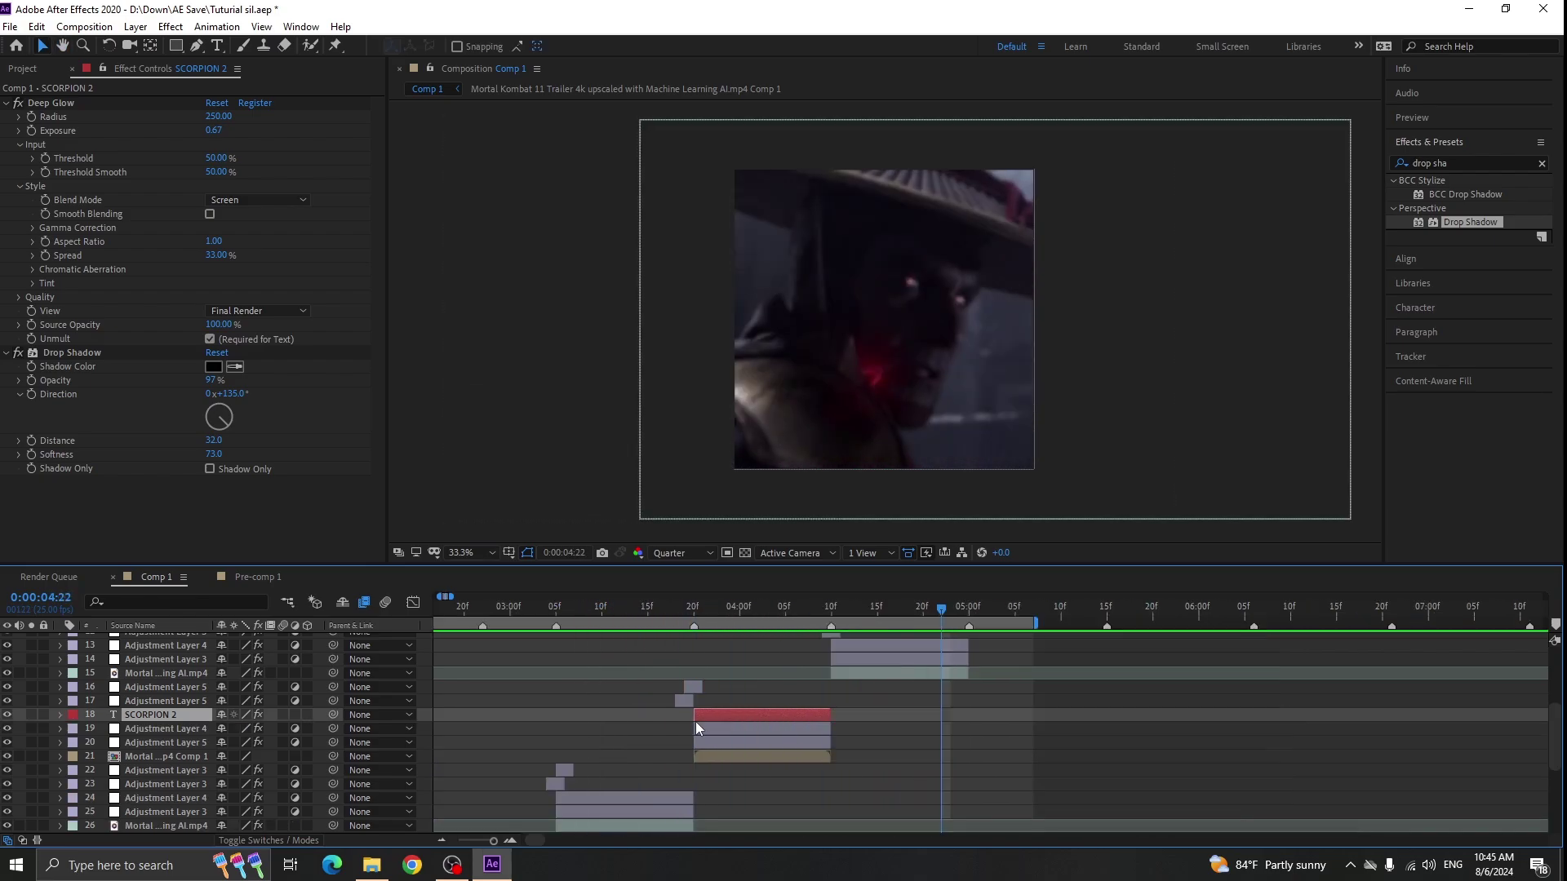
{"action": "scroll", "coordinate": [854, 677], "scroll_direction": "up", "scroll_amount": 2}
{"action": "scroll", "coordinate": [868, 652], "scroll_direction": "up", "scroll_amount": 1}
{"action": "left_click_drag", "start_coordinate": [864, 624], "coordinate": [1064, 625]}
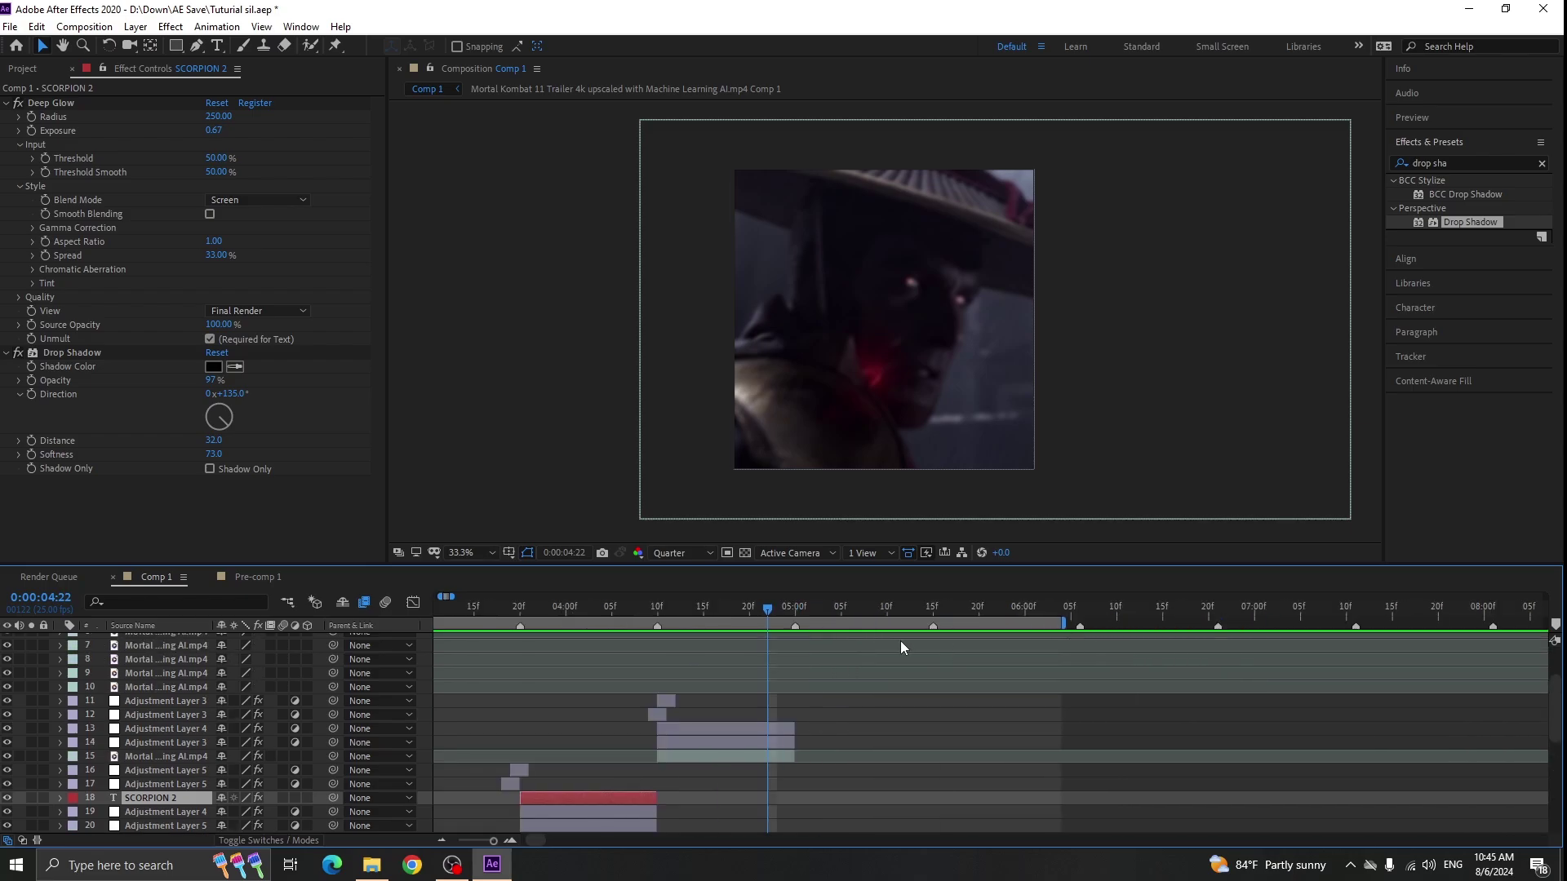
- Play back the SCORPION title section and its transition into the following clip
{"action": "left_click", "coordinate": [466, 616]}
{"action": "scroll", "coordinate": [466, 620], "scroll_direction": "down", "scroll_amount": 3}
{"action": "scroll", "coordinate": [571, 620], "scroll_direction": "left", "scroll_amount": 2}
{"action": "left_click", "coordinate": [564, 608]}
{"action": "key", "text": "space"}
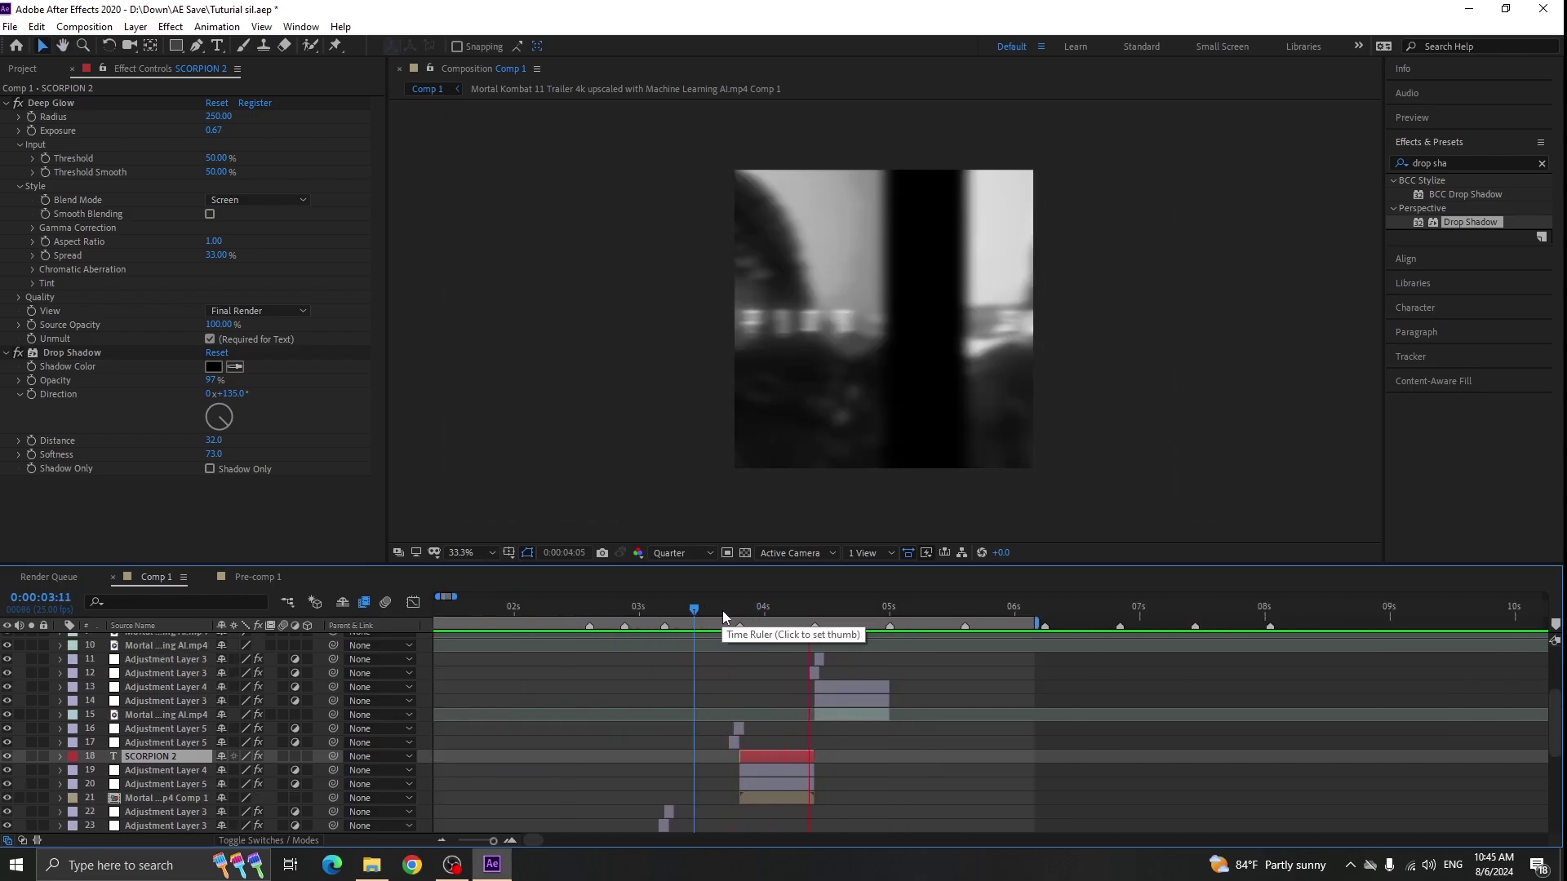
{"action": "left_click", "coordinate": [859, 611]}
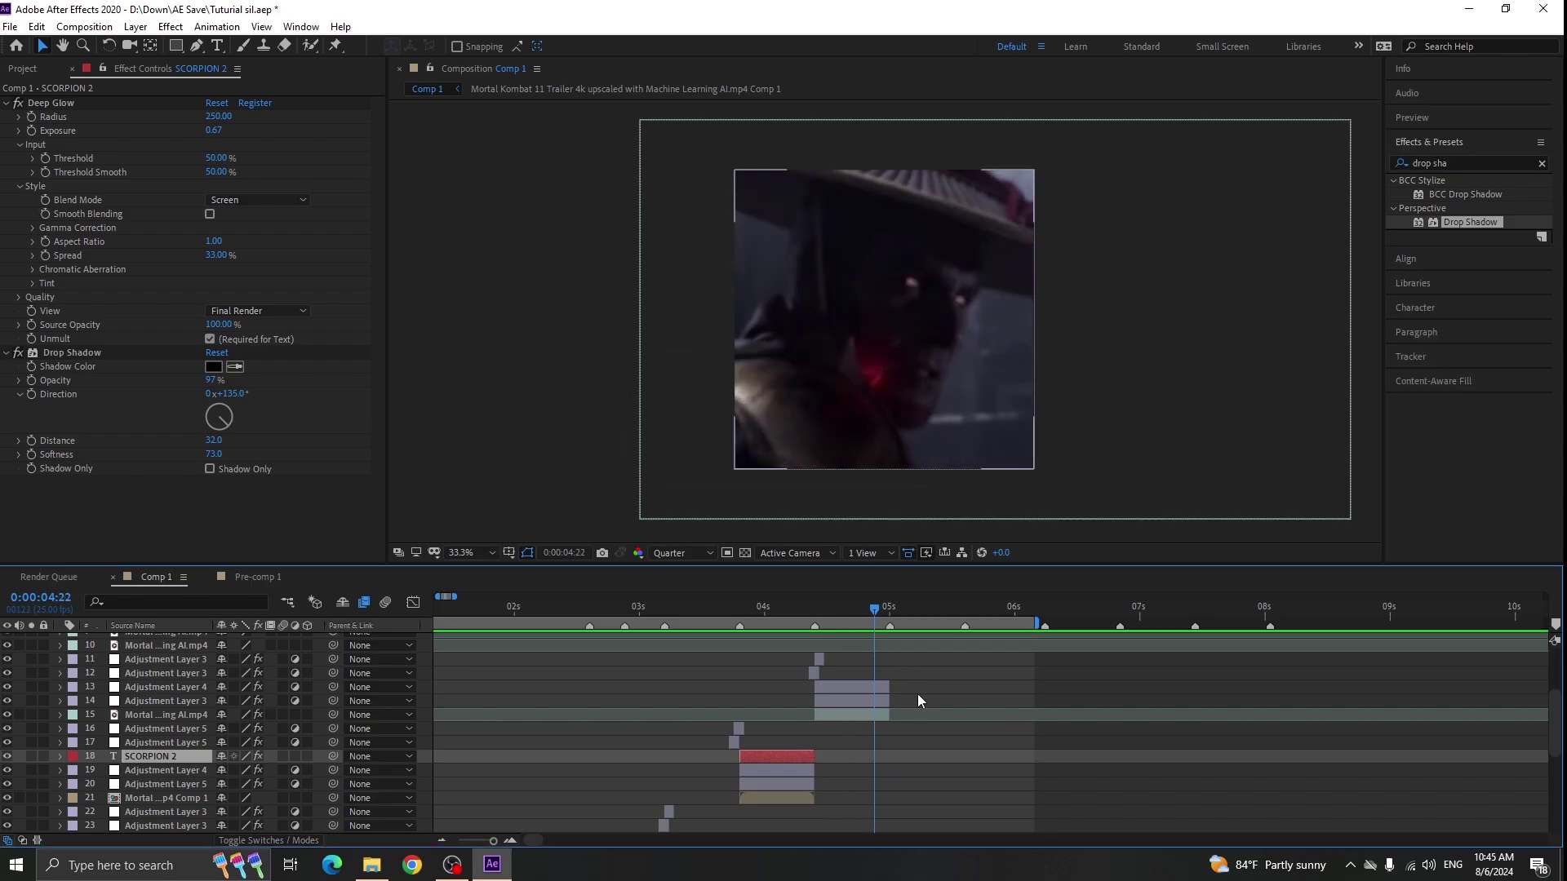
{"action": "left_click_drag", "start_coordinate": [875, 610], "coordinate": [849, 618]}
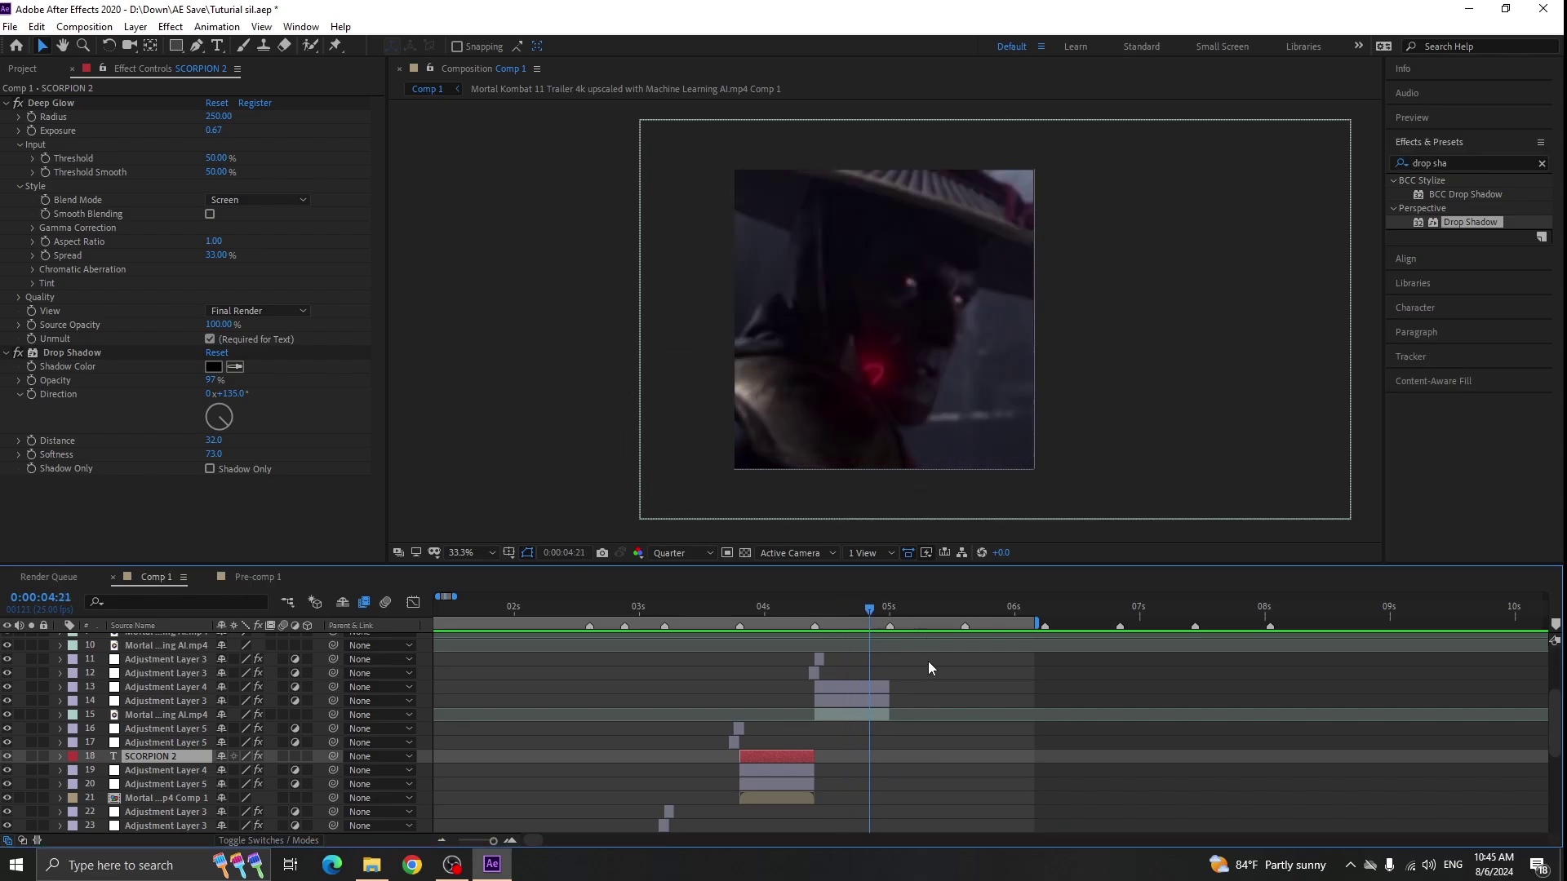
- Move the four clips on layers 4 to 7 from around 0:00:20–0:00:24 back to about 0:00:07:11
{"action": "scroll", "coordinate": [928, 669], "scroll_direction": "up", "scroll_amount": 3}
{"action": "scroll", "coordinate": [963, 657], "scroll_direction": "down", "scroll_amount": 4}
{"action": "left_click_drag", "start_coordinate": [979, 620], "coordinate": [926, 642]}
{"action": "scroll", "coordinate": [914, 622], "scroll_direction": "up", "scroll_amount": 3}
{"action": "left_click", "coordinate": [906, 724]}
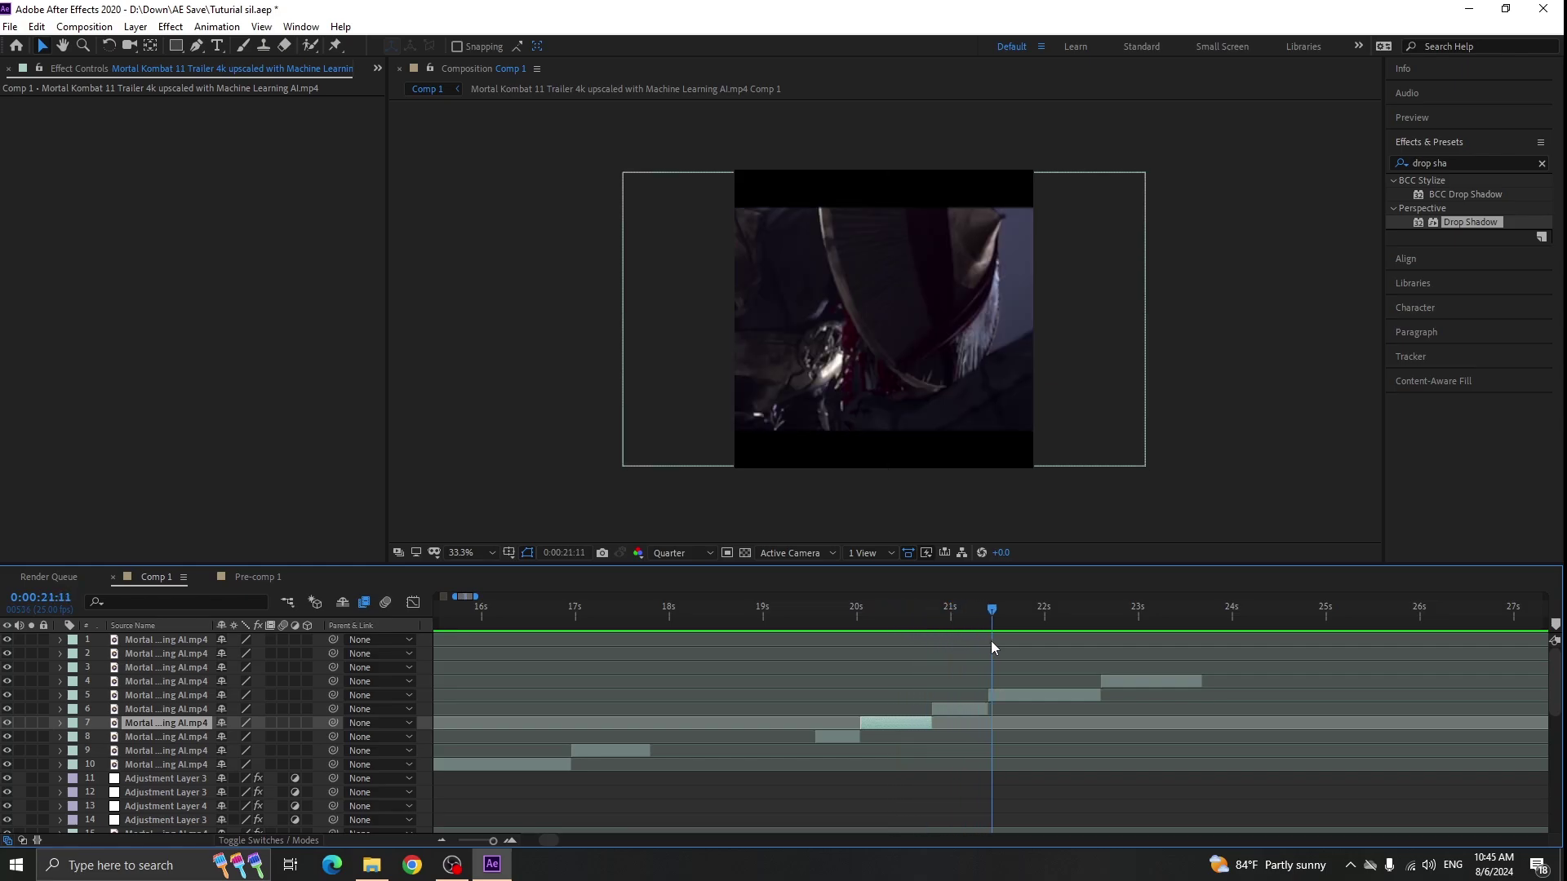
{"action": "mouse_move", "coordinate": [1037, 646]}
{"action": "left_mouse_down"}
{"action": "mouse_move", "coordinate": [932, 649]}
{"action": "mouse_move", "coordinate": [1049, 671]}
{"action": "left_mouse_up"}
{"action": "left_click", "coordinate": [1061, 695], "text": "shift"}
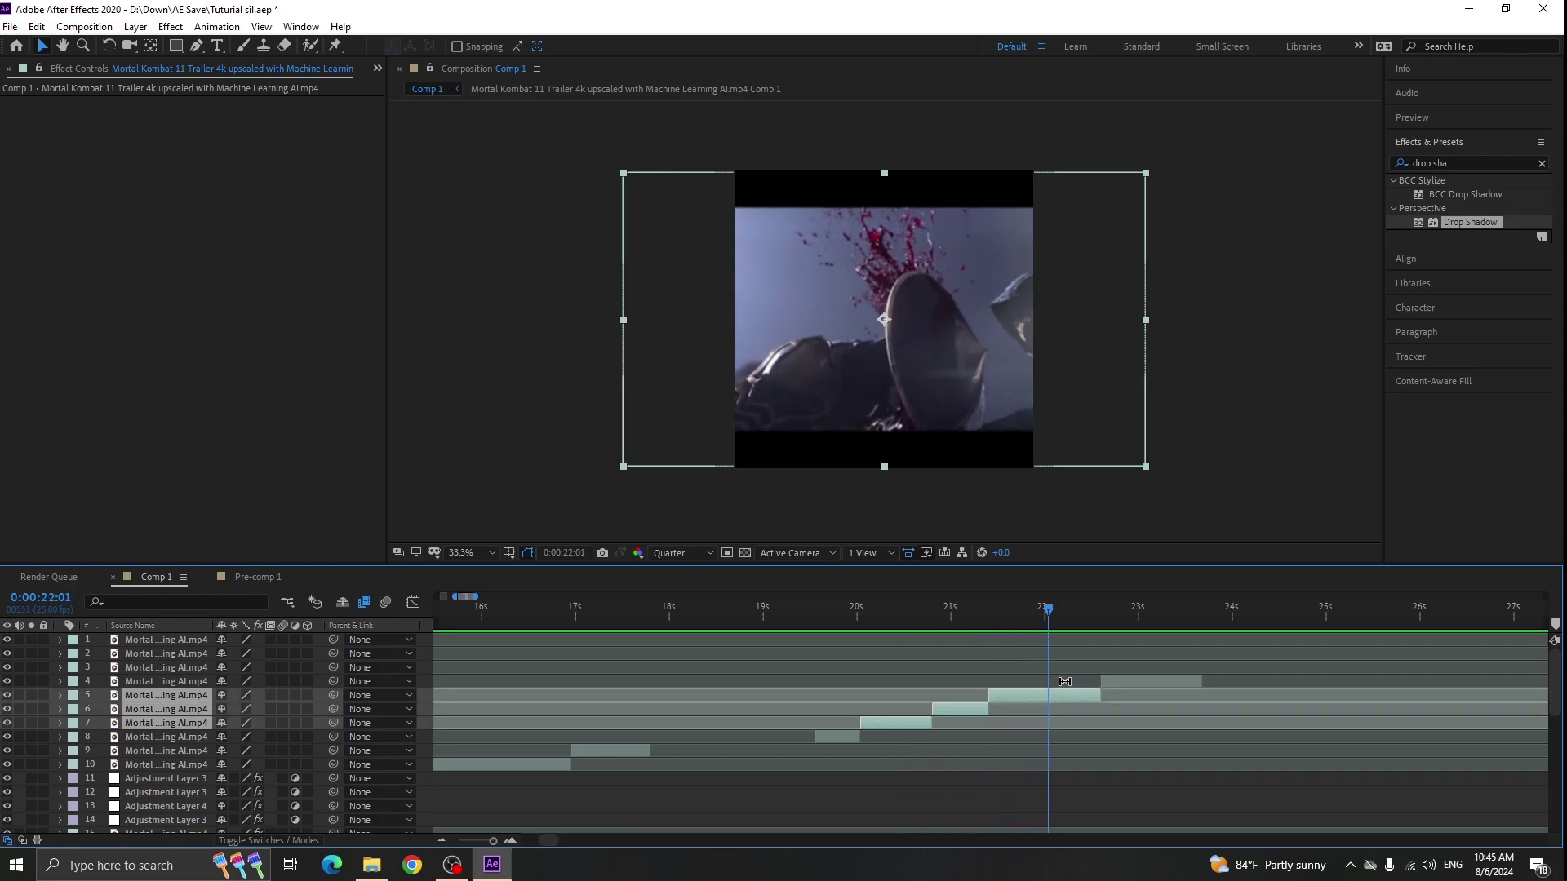
{"action": "left_click", "coordinate": [1158, 679], "text": "shift"}
{"action": "scroll", "coordinate": [845, 710], "scroll_direction": "down", "scroll_amount": 4}
{"action": "scroll", "coordinate": [576, 653], "scroll_direction": "up", "scroll_amount": 4}
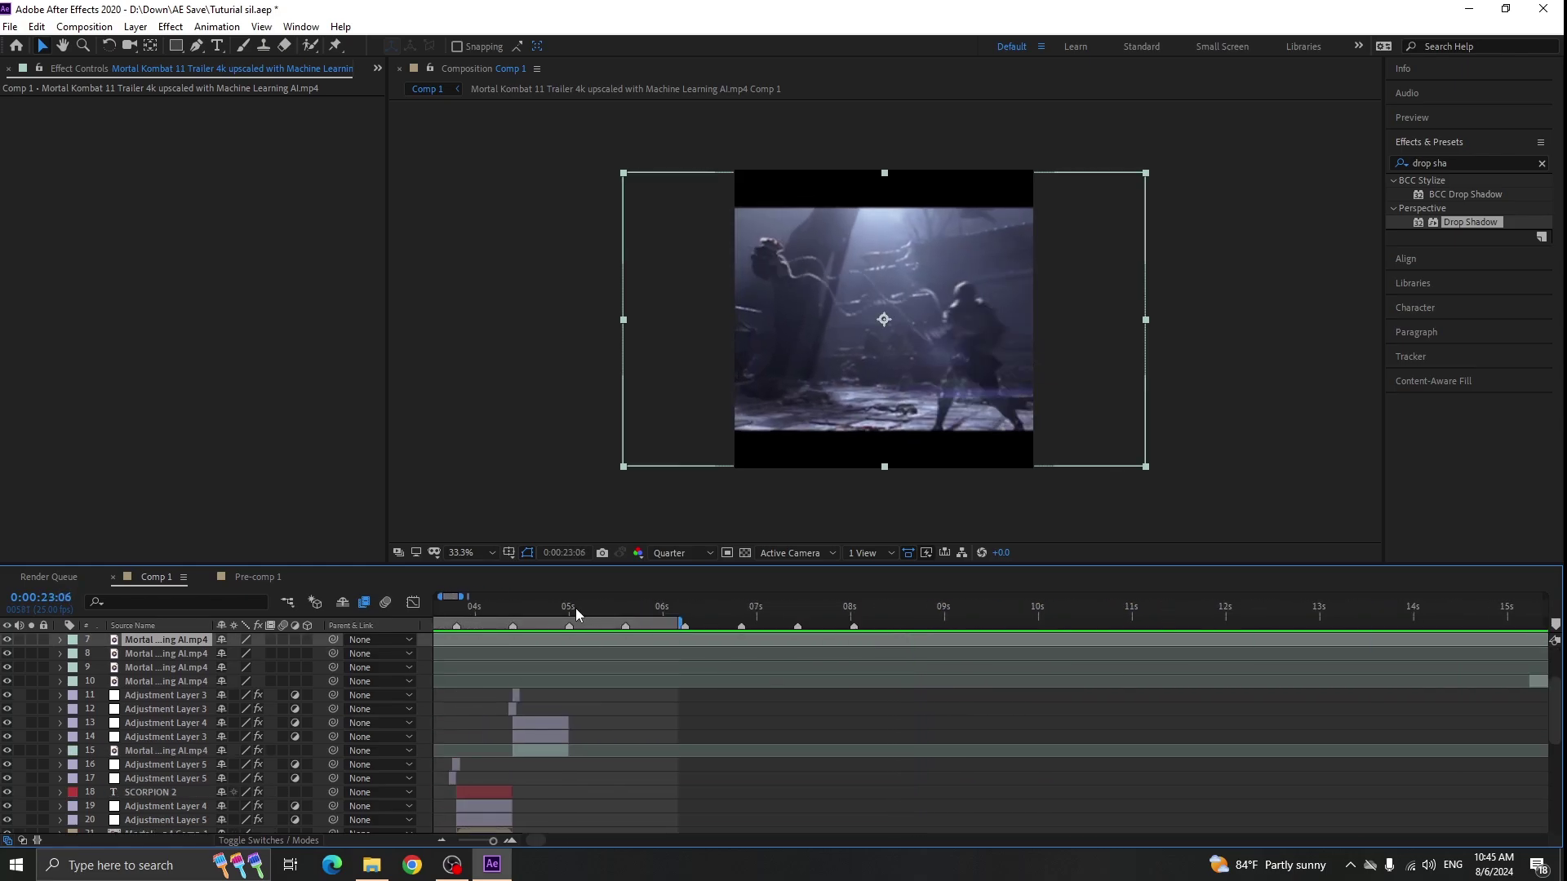
{"action": "left_click", "coordinate": [571, 611]}
{"action": "key", "text": "["}
{"action": "key", "text": "ctrl+z"}
{"action": "left_click", "coordinate": [800, 699]}
- Move the clip on layer 7 so that it starts at 0:00:05:00
{"action": "scroll", "coordinate": [799, 698], "scroll_direction": "up", "scroll_amount": 1}
{"action": "left_click", "coordinate": [605, 681]}
{"action": "key", "text": "["}
{"action": "scroll", "coordinate": [680, 677], "scroll_direction": "up", "scroll_amount": 1}
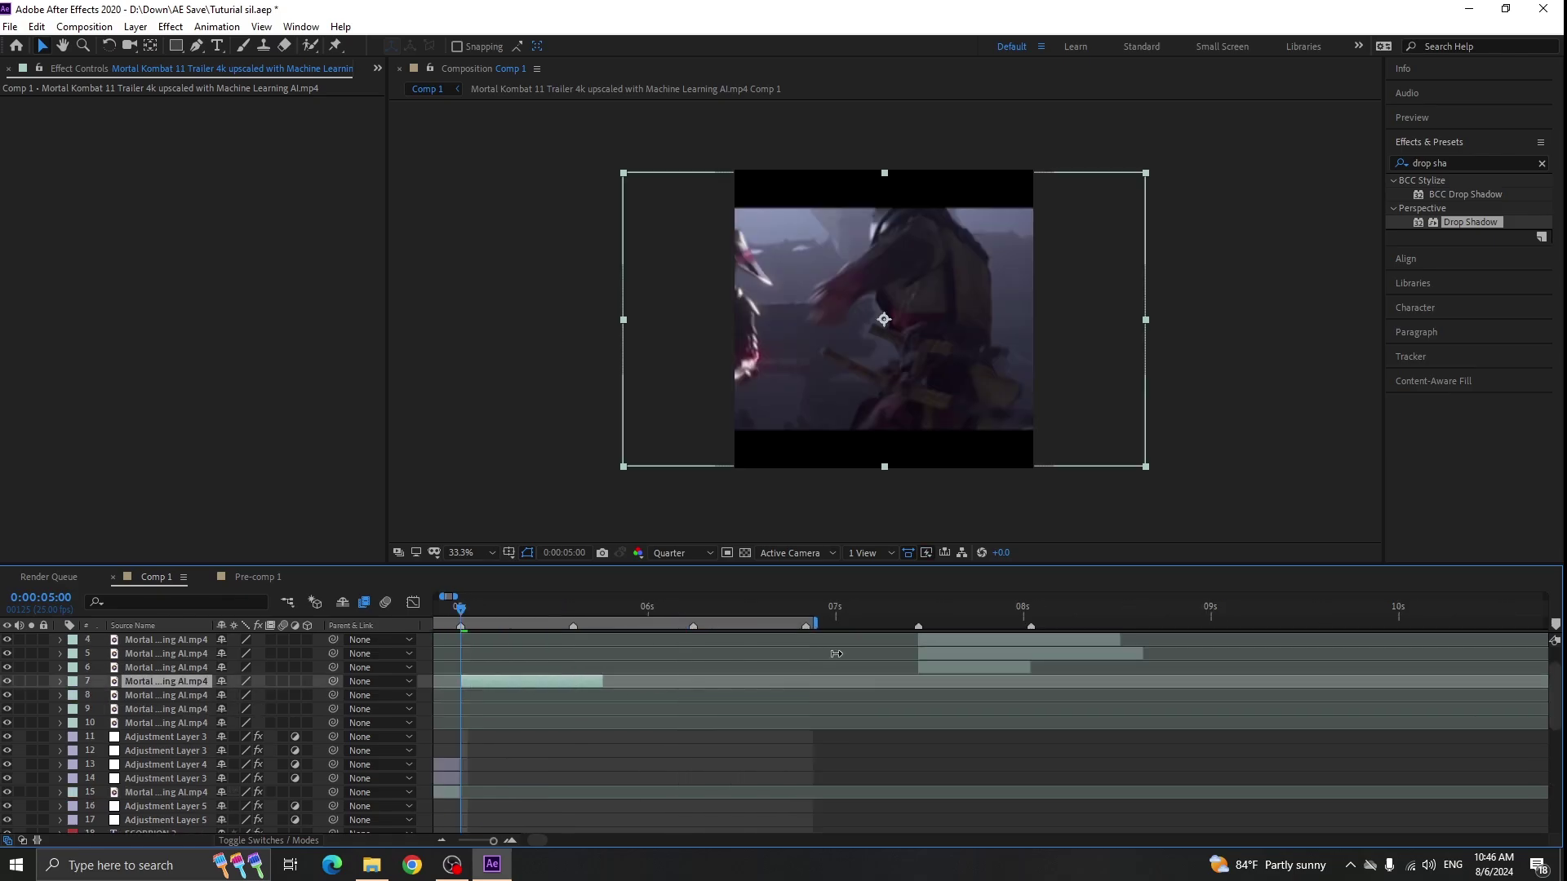
- Move that clip down the stack to layer 10 and shorten it by two frames, keeping its start at 0:00:05:00
{"action": "scroll", "coordinate": [746, 719], "scroll_direction": "down", "scroll_amount": 2}
{"action": "scroll", "coordinate": [576, 732], "scroll_direction": "up", "scroll_amount": 1}
{"action": "left_click_drag", "start_coordinate": [180, 681], "coordinate": [210, 738]}
{"action": "scroll", "coordinate": [572, 727], "scroll_direction": "down", "scroll_amount": 1}
{"action": "scroll", "coordinate": [773, 694], "scroll_direction": "up", "scroll_amount": 2}
{"action": "left_click_drag", "start_coordinate": [778, 616], "coordinate": [802, 616]}
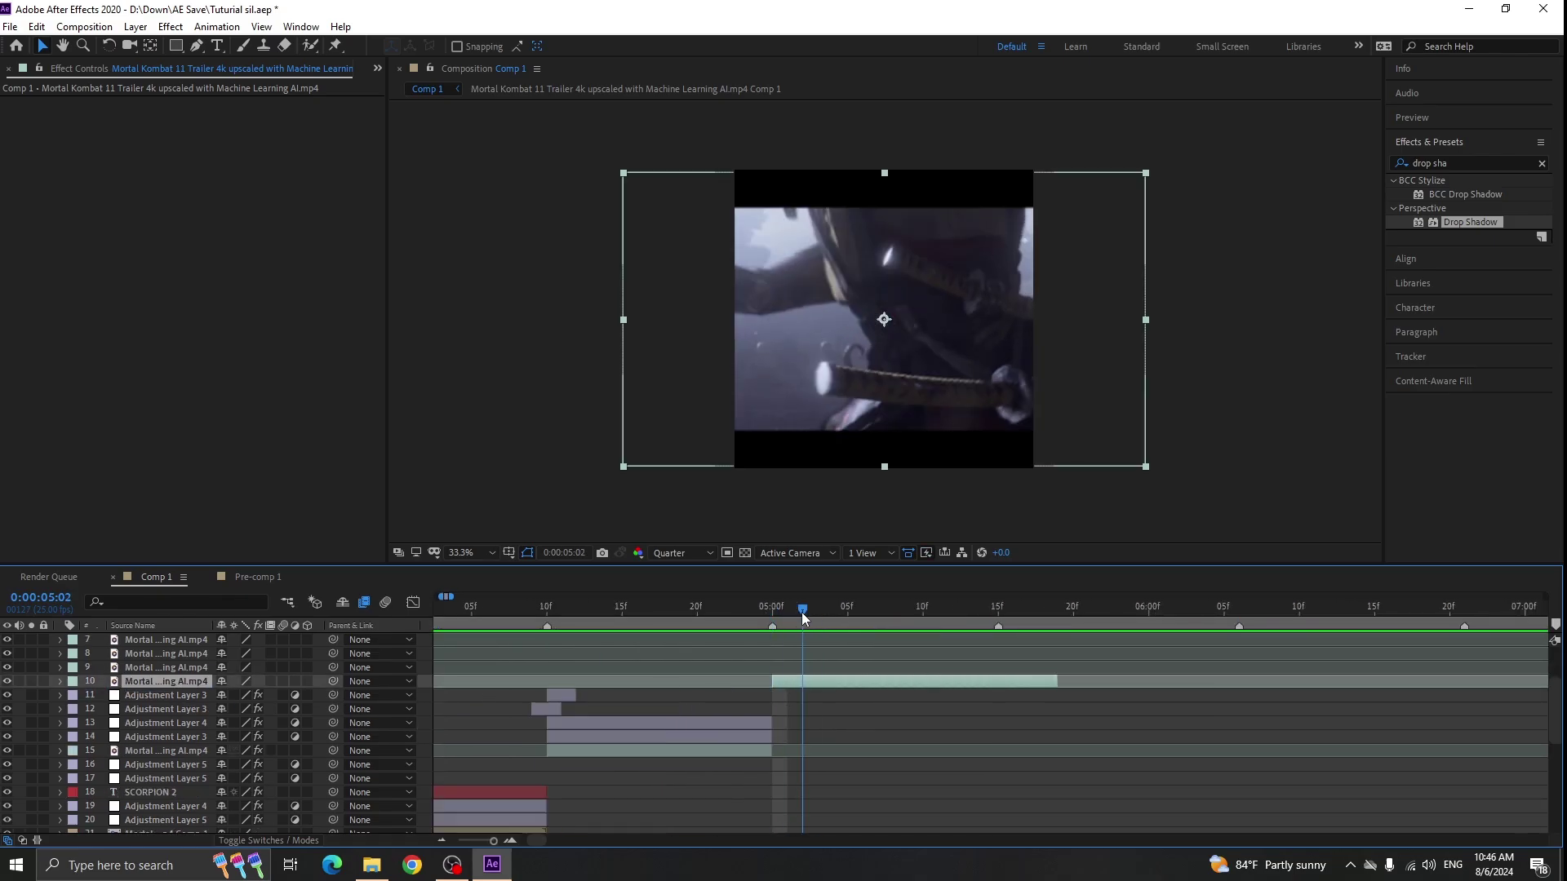
{"action": "left_click_drag", "start_coordinate": [818, 686], "coordinate": [791, 683]}
- Enable Time Remapping on the layer 10 clip with keyframes at 0:00:05:00 and 0:00:05:15, ending the layer at 0:00:05:15
{"action": "right_click", "coordinate": [792, 682]}
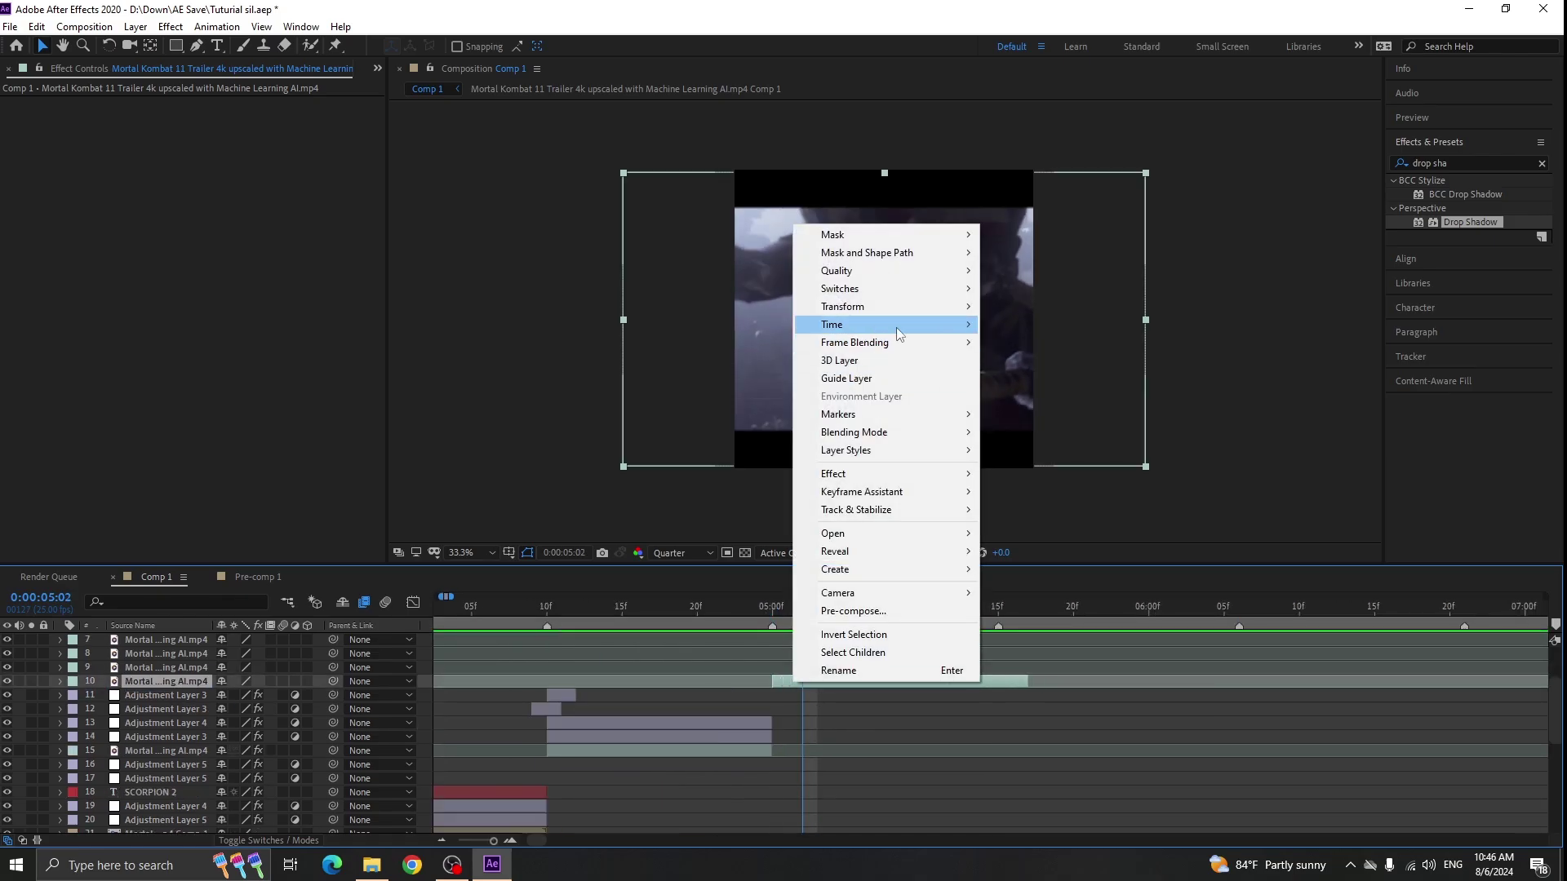
{"action": "left_click", "coordinate": [1059, 325]}
{"action": "left_click", "coordinate": [773, 612]}
{"action": "left_click", "coordinate": [1013, 614]}
{"action": "left_click_drag", "start_coordinate": [1030, 682], "coordinate": [1079, 683]}
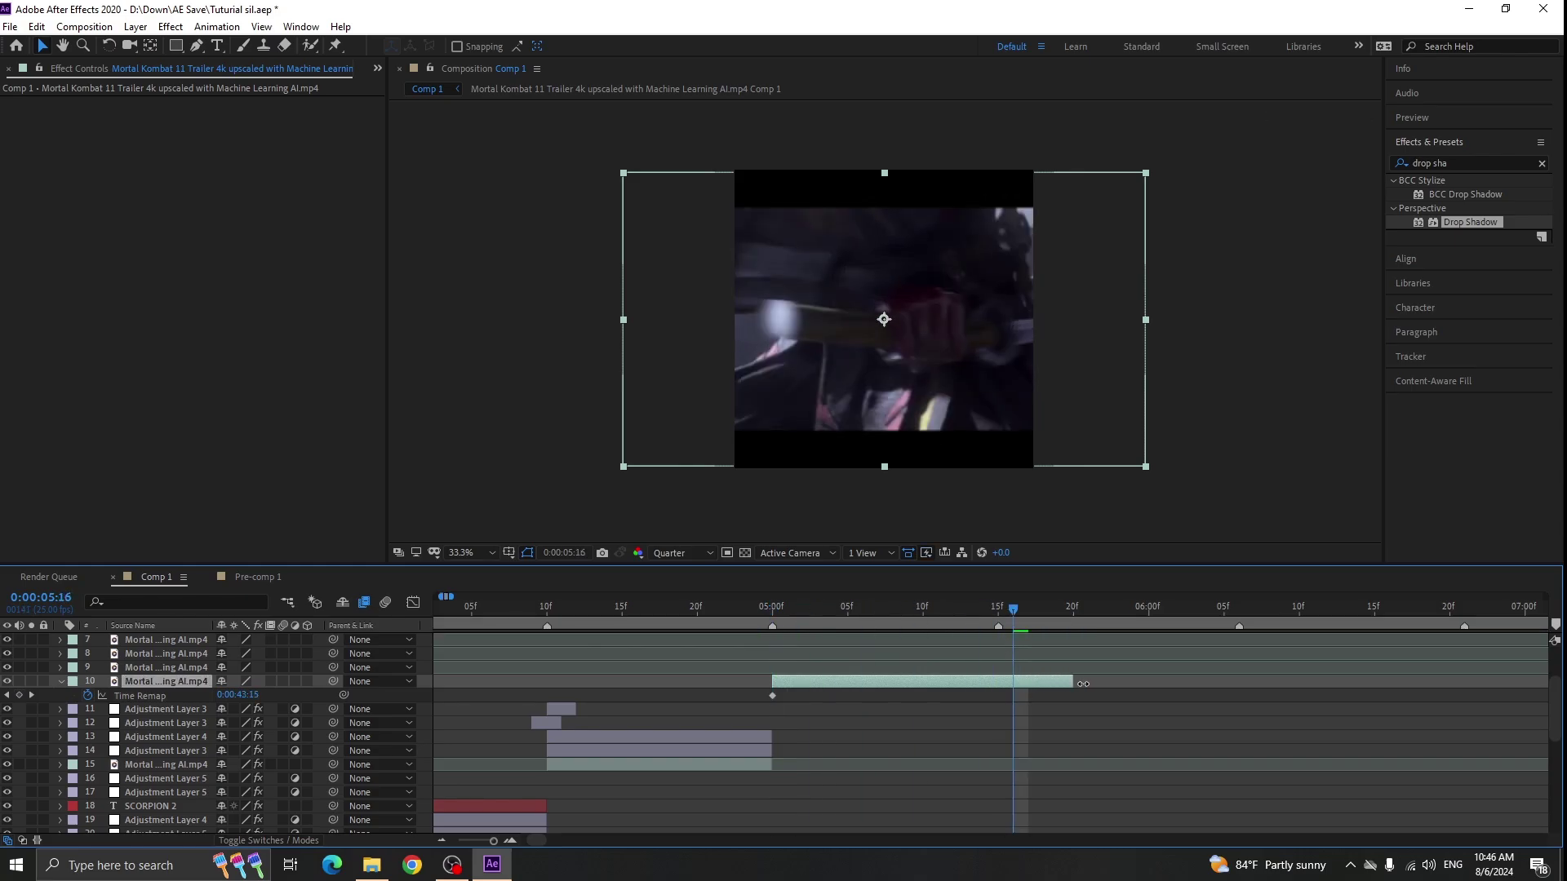
{"action": "left_click_drag", "start_coordinate": [1028, 614], "coordinate": [1020, 621]}
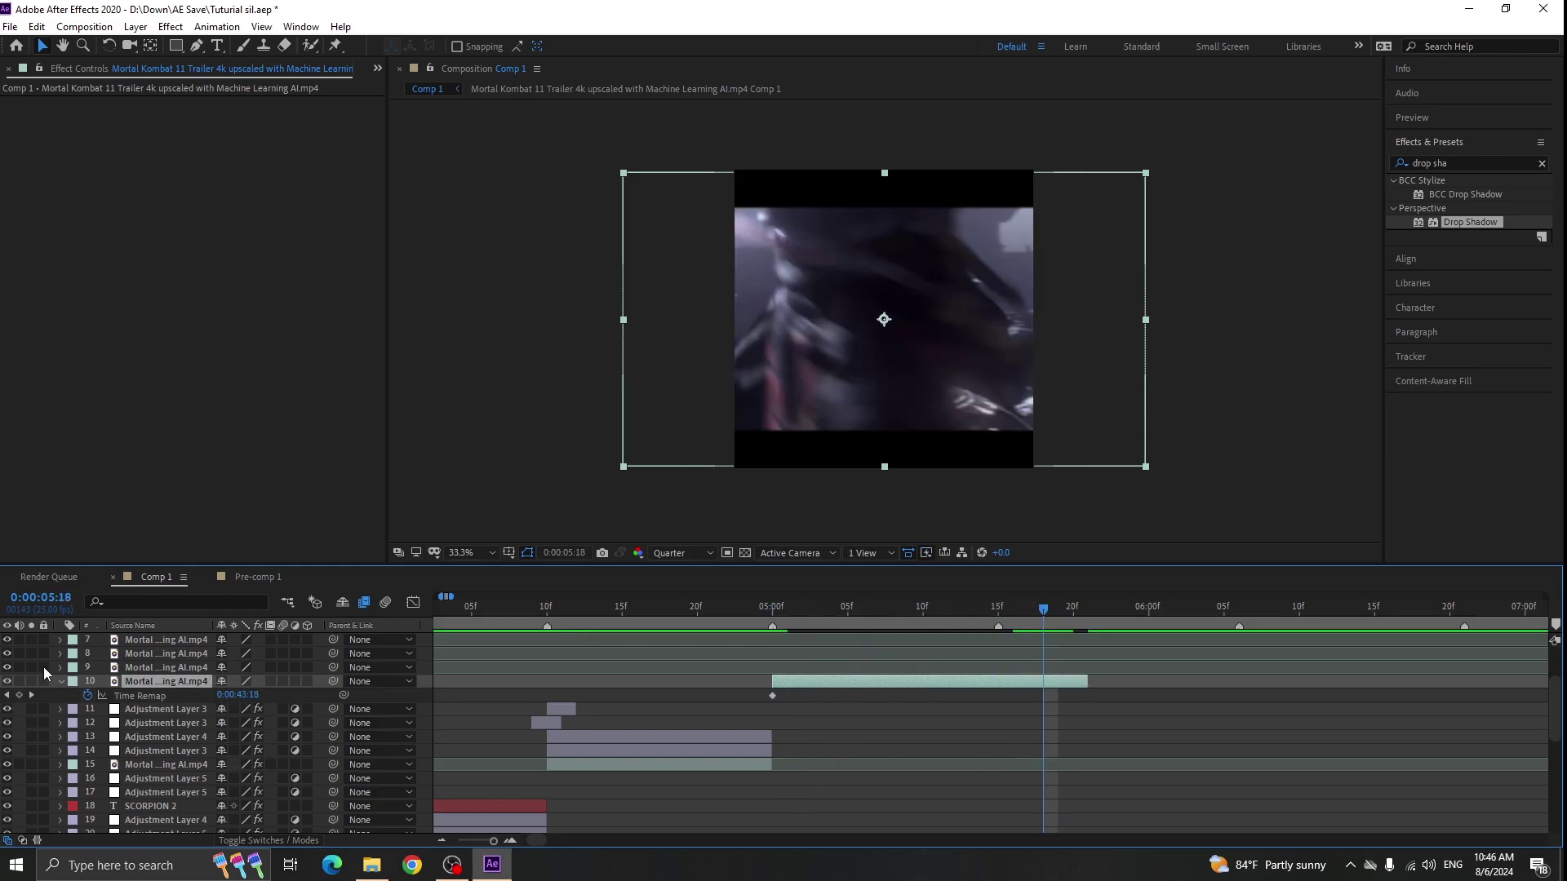
{"action": "left_click_drag", "start_coordinate": [1053, 702], "coordinate": [994, 702]}
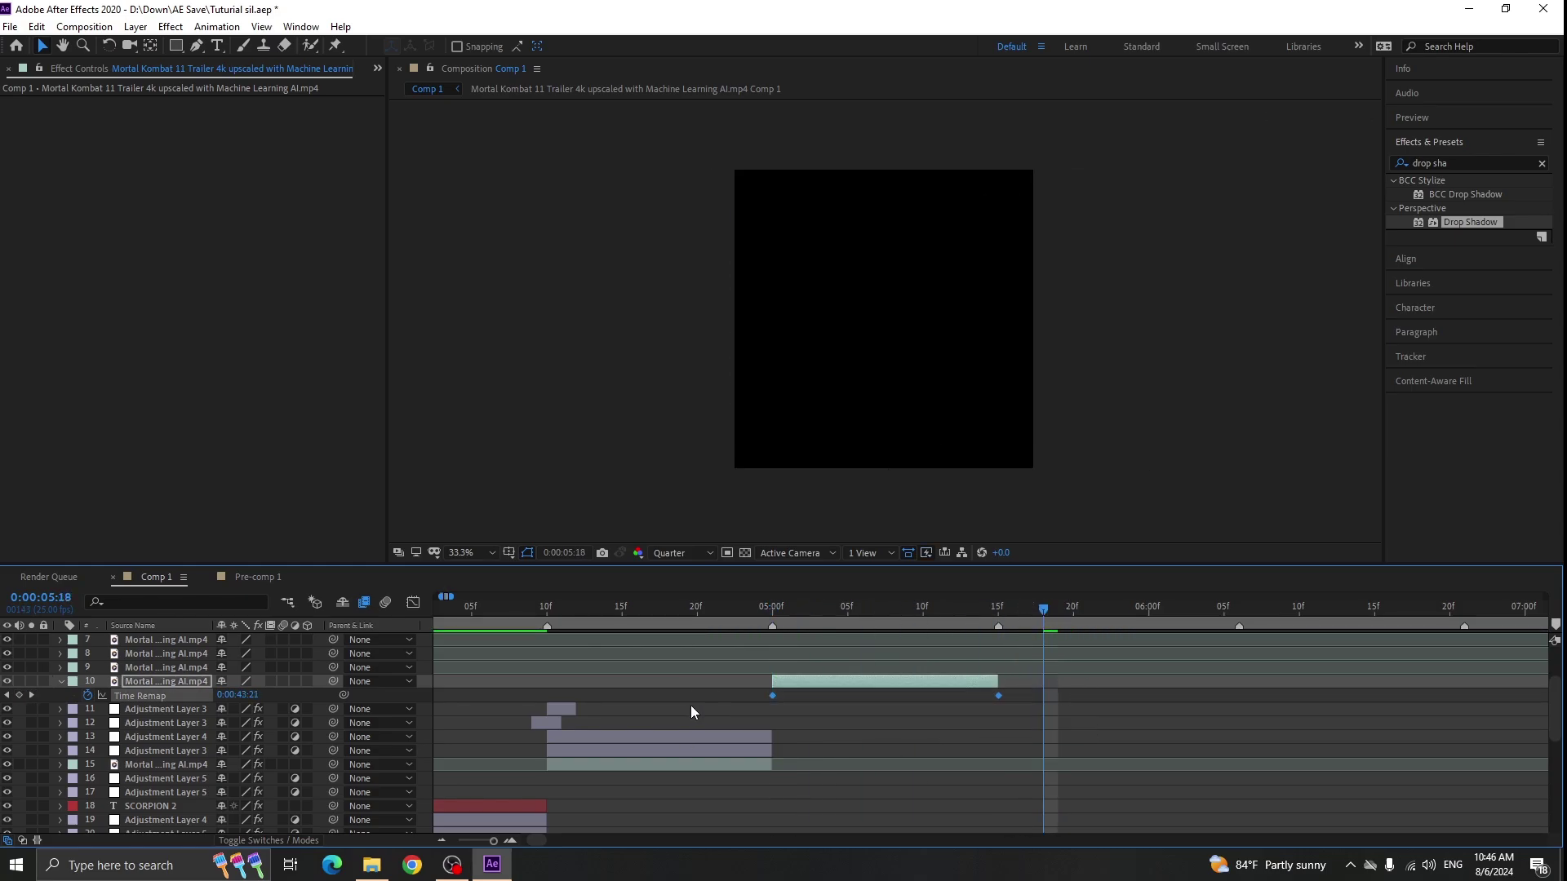
- Ease the clip's Time Remap keyframes and shape the value curve to rise quickly and settle slowly
{"action": "left_click", "coordinate": [413, 603]}
{"action": "left_click", "coordinate": [849, 824]}
{"action": "left_click", "coordinate": [908, 608]}
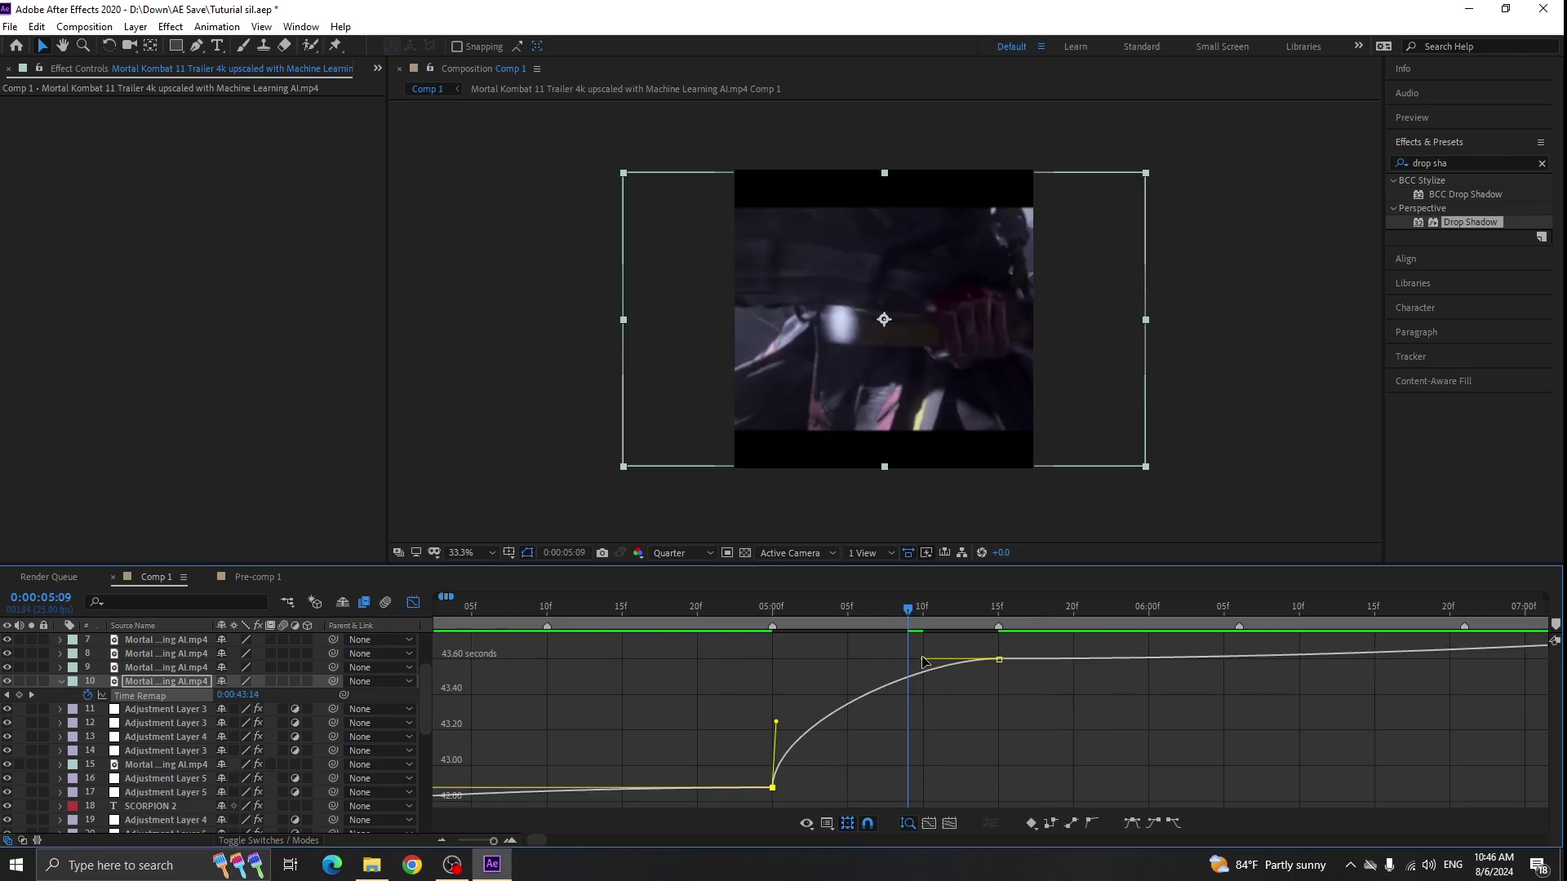
- Set the layer 10 clip's Scale to 135% and turn on its frame blending
{"action": "key", "text": "shift+F3"}
{"action": "key", "text": "s"}
{"action": "left_click_drag", "start_coordinate": [243, 695], "coordinate": [177, 695]}
{"action": "key", "text": "p"}
{"action": "left_click_drag", "start_coordinate": [772, 612], "coordinate": [1008, 661]}
{"action": "key", "text": "s"}
{"action": "key", "text": "Return"}
- Try the next two clips at 0:00:05:15 and delete both from the timeline
{"action": "left_click", "coordinate": [922, 612]}
{"action": "left_click", "coordinate": [1003, 664]}
{"action": "key", "text": "bracketleft"}
{"action": "key", "text": "minus"}
{"action": "key", "text": "minus"}
{"action": "left_click", "coordinate": [822, 612]}
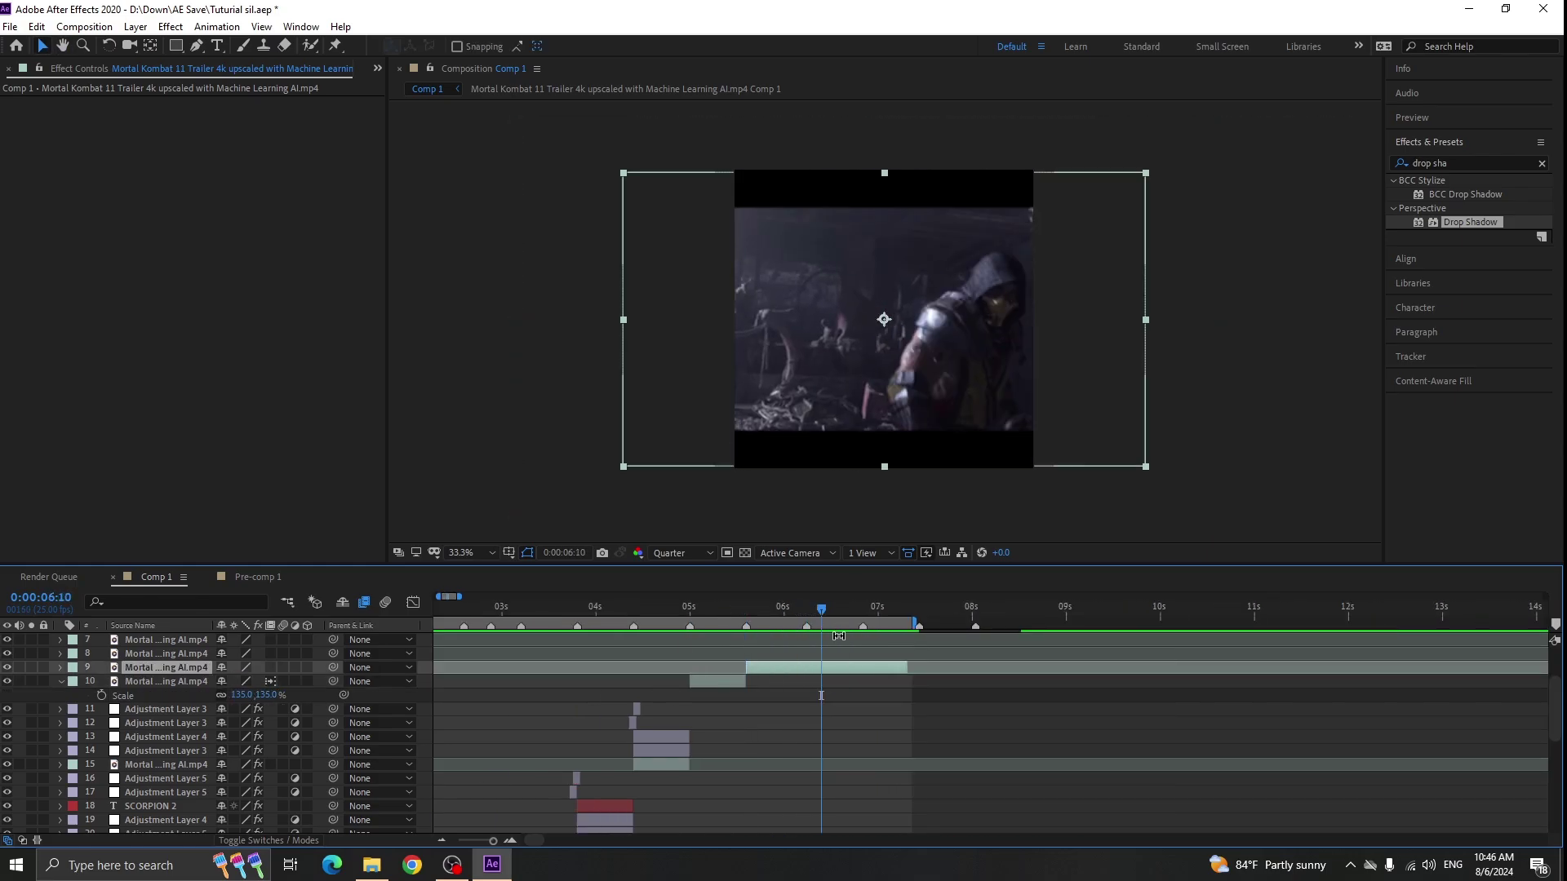
{"action": "key", "text": "Delete"}
{"action": "left_click", "coordinate": [802, 651]}
{"action": "key", "text": "bracketleft"}
{"action": "scroll", "coordinate": [802, 649], "scroll_direction": "up", "scroll_amount": 1}
{"action": "scroll", "coordinate": [802, 649], "scroll_direction": "down", "scroll_amount": 2}
{"action": "key", "text": "Delete"}
- Place the shield fight clip on layer 6 so that it starts at 0:00:05:15
{"action": "left_click", "coordinate": [666, 667]}
{"action": "scroll", "coordinate": [605, 647], "scroll_direction": "up", "scroll_amount": 2}
{"action": "left_click_drag", "start_coordinate": [851, 666], "coordinate": [741, 668]}
{"action": "scroll", "coordinate": [597, 622], "scroll_direction": "up", "scroll_amount": 1}
{"action": "left_click", "coordinate": [603, 622]}
{"action": "key", "text": "bracketleft"}
{"action": "left_click_drag", "start_coordinate": [589, 617], "coordinate": [699, 626]}
{"action": "scroll", "coordinate": [653, 623], "scroll_direction": "up", "scroll_amount": 1}
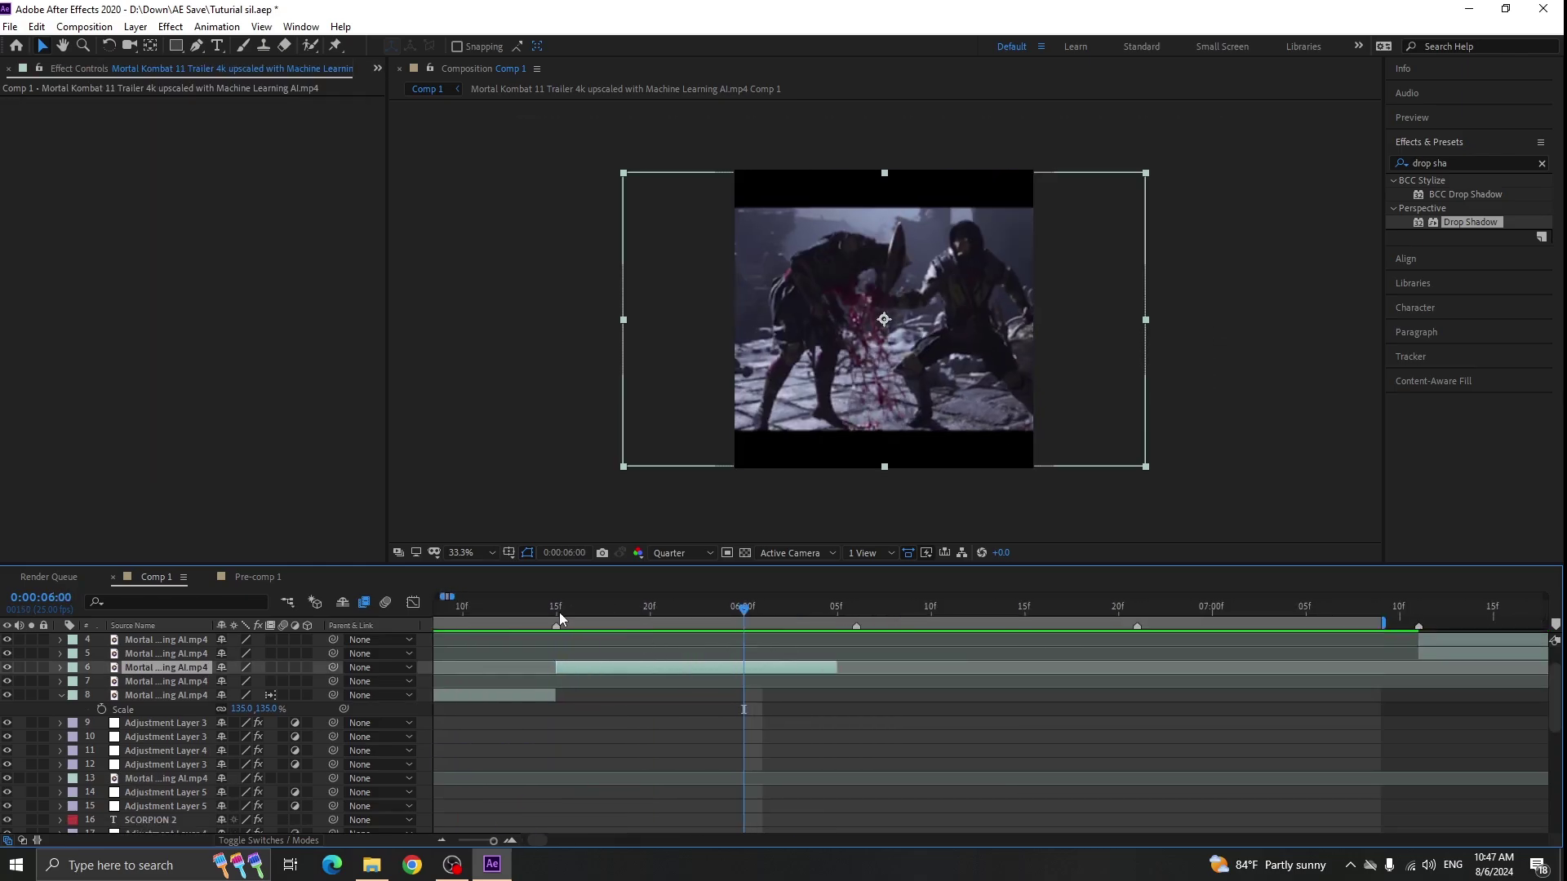
- Set the Scale of the shield fight clip to 144%
{"action": "left_click", "coordinate": [558, 619]}
{"action": "key", "text": "s"}
{"action": "mouse_move", "coordinate": [243, 684]}
{"action": "left_mouse_down"}
{"action": "mouse_move", "coordinate": [276, 681]}
{"action": "mouse_move", "coordinate": [255, 681]}
{"action": "left_mouse_up"}
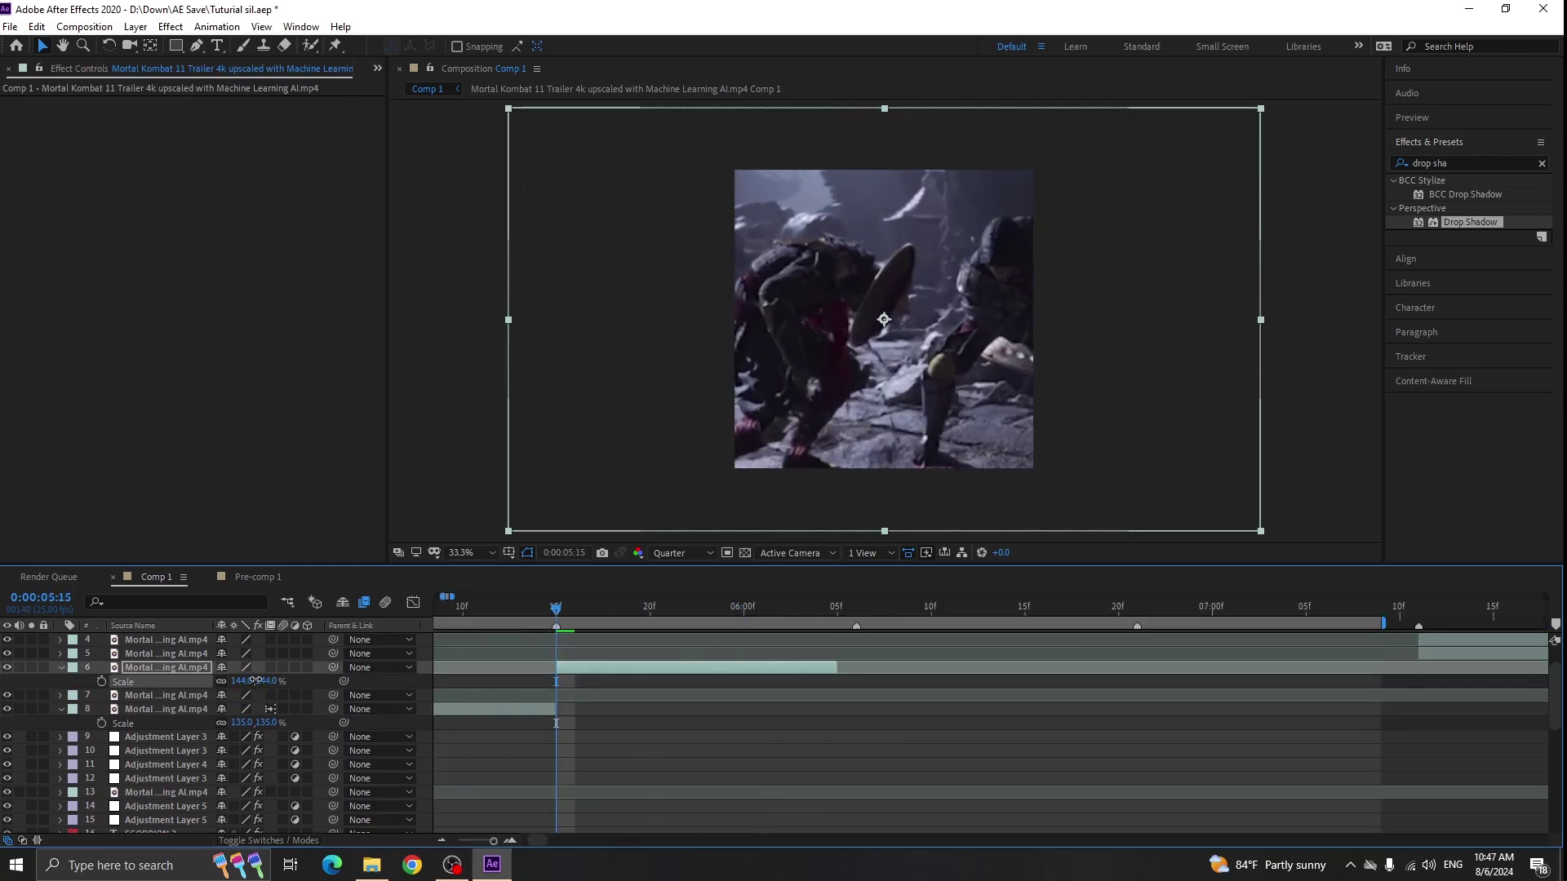
- Extend the shield fight clip's end to about 0:00:06:23 and split the layer at 0:00:06:13
{"action": "left_click_drag", "start_coordinate": [1168, 673], "coordinate": [1177, 673]}
{"action": "left_click_drag", "start_coordinate": [556, 622], "coordinate": [990, 643]}
{"action": "key", "text": "ctrl+shift+d"}
- Enable Time Remapping on the split's first part, with its speed ramp running from 0:00:05:15 to 0:00:06:06
{"action": "left_click", "coordinate": [556, 621]}
{"action": "right_click", "coordinate": [581, 679]}
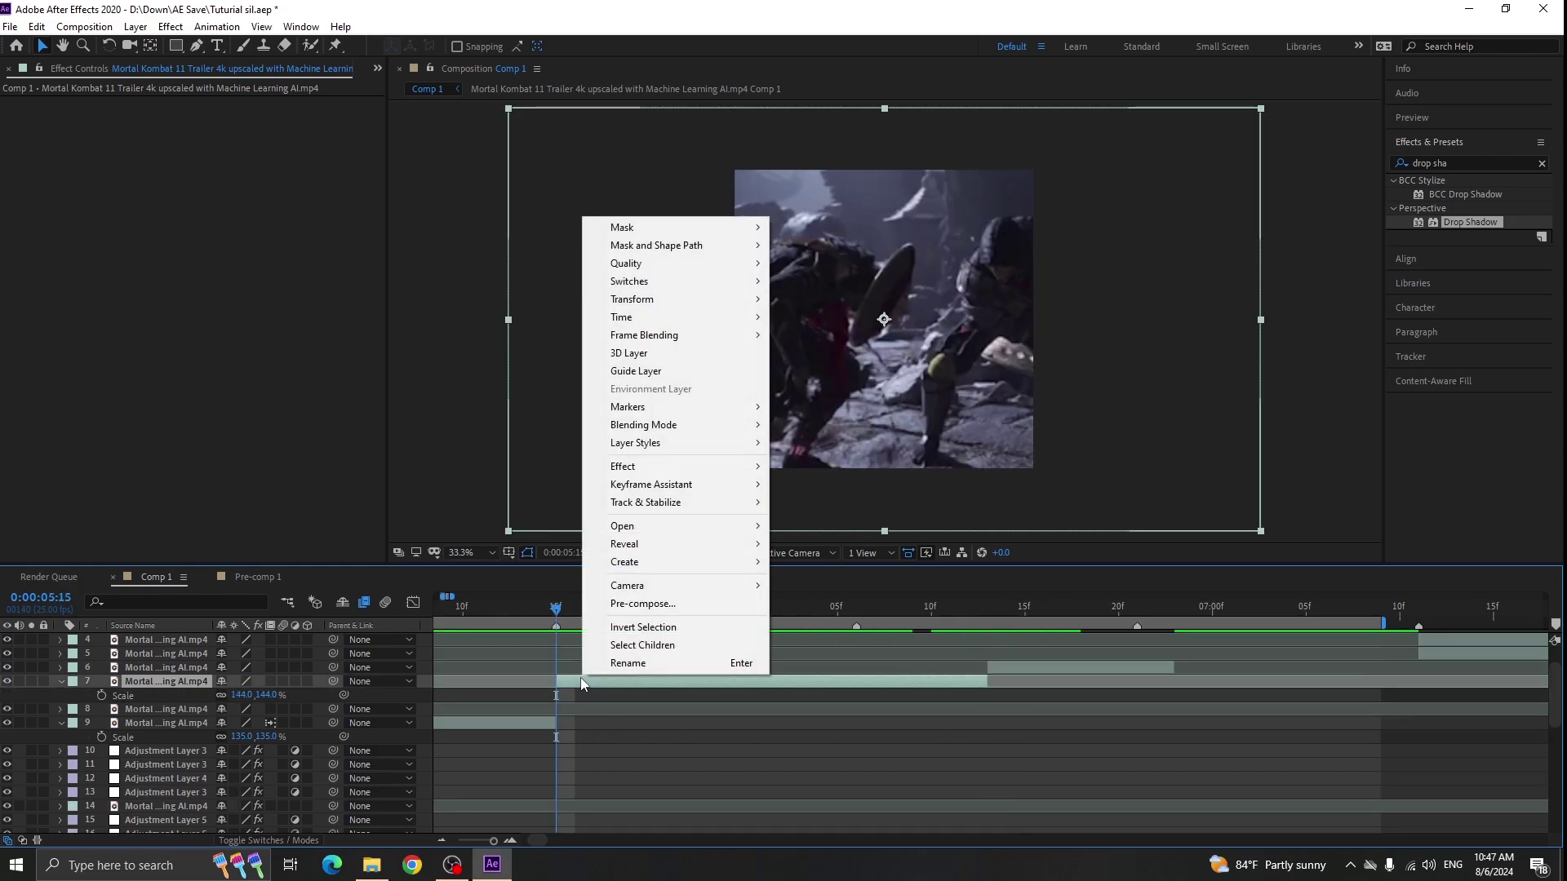
{"action": "mouse_move", "coordinate": [653, 319]}
{"action": "left_click", "coordinate": [824, 318]}
{"action": "left_click_drag", "start_coordinate": [556, 644], "coordinate": [987, 649]}
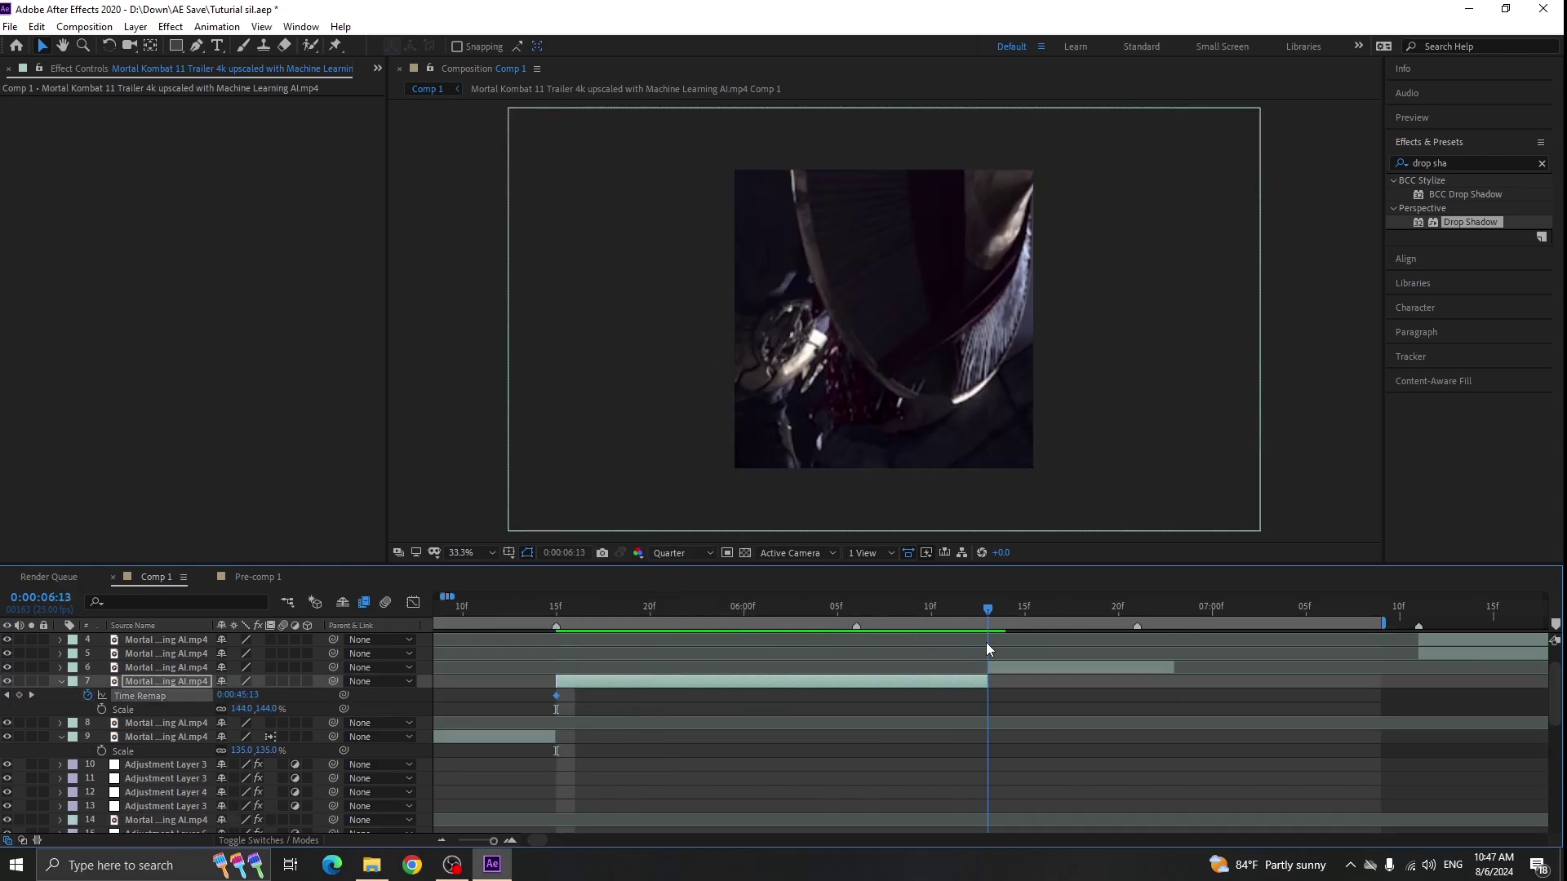
{"action": "left_click", "coordinate": [704, 608]}
- Shape the Time Remap curve to be steep at both keyframes and slow in the middle
{"action": "key", "text": "shift+F3"}
{"action": "left_click", "coordinate": [140, 695]}
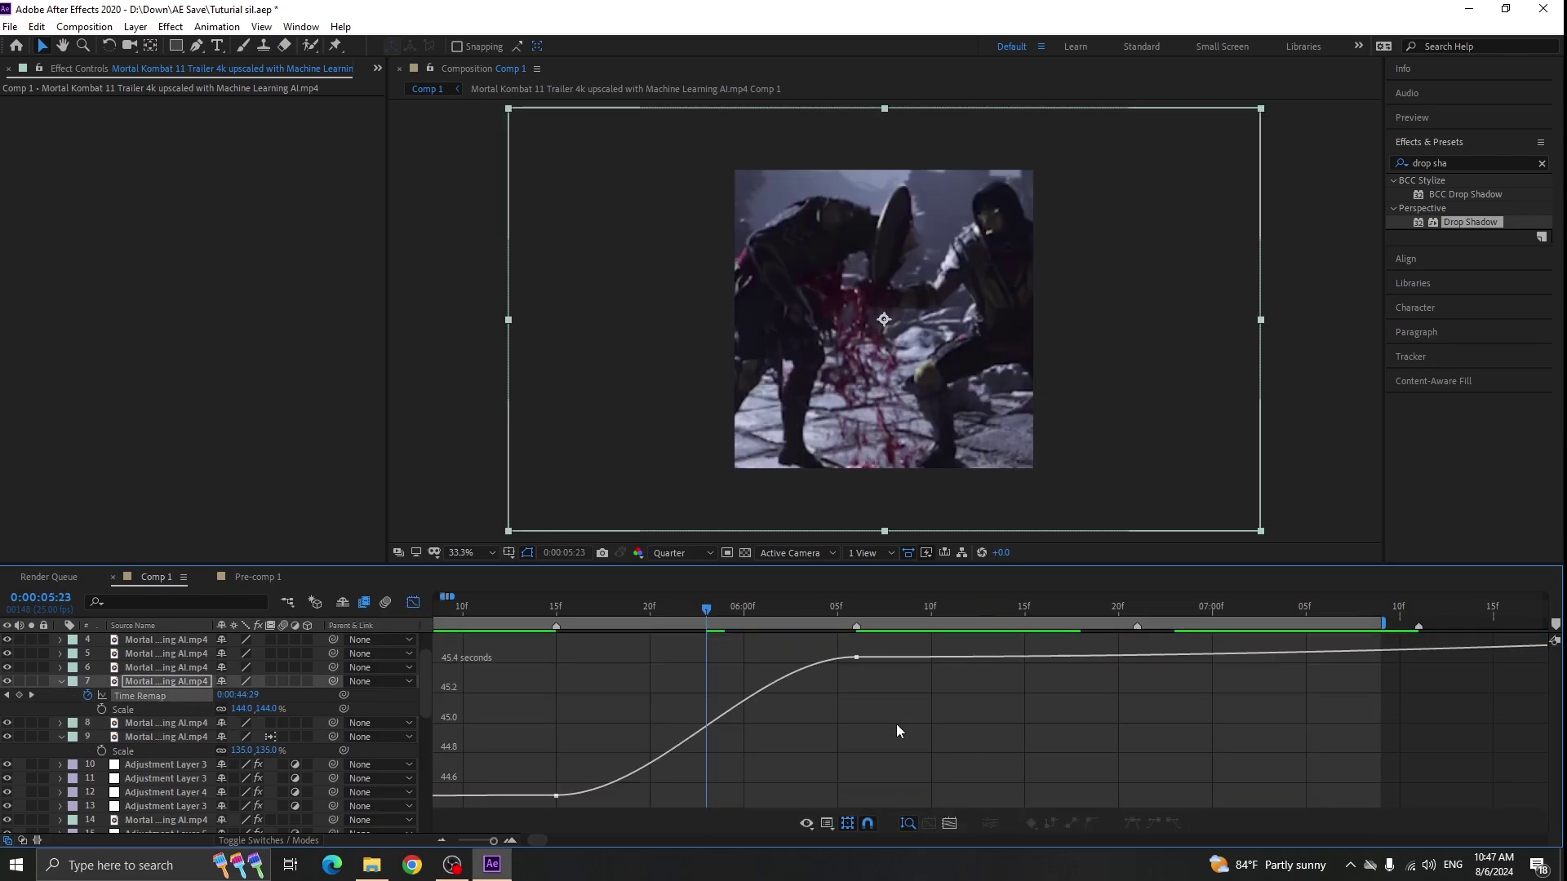
{"action": "left_click", "coordinate": [857, 658]}
{"action": "scroll", "coordinate": [675, 759], "scroll_direction": "down", "scroll_amount": 1}
{"action": "left_click_drag", "start_coordinate": [664, 792], "coordinate": [621, 728]}
{"action": "left_click_drag", "start_coordinate": [716, 689], "coordinate": [776, 728]}
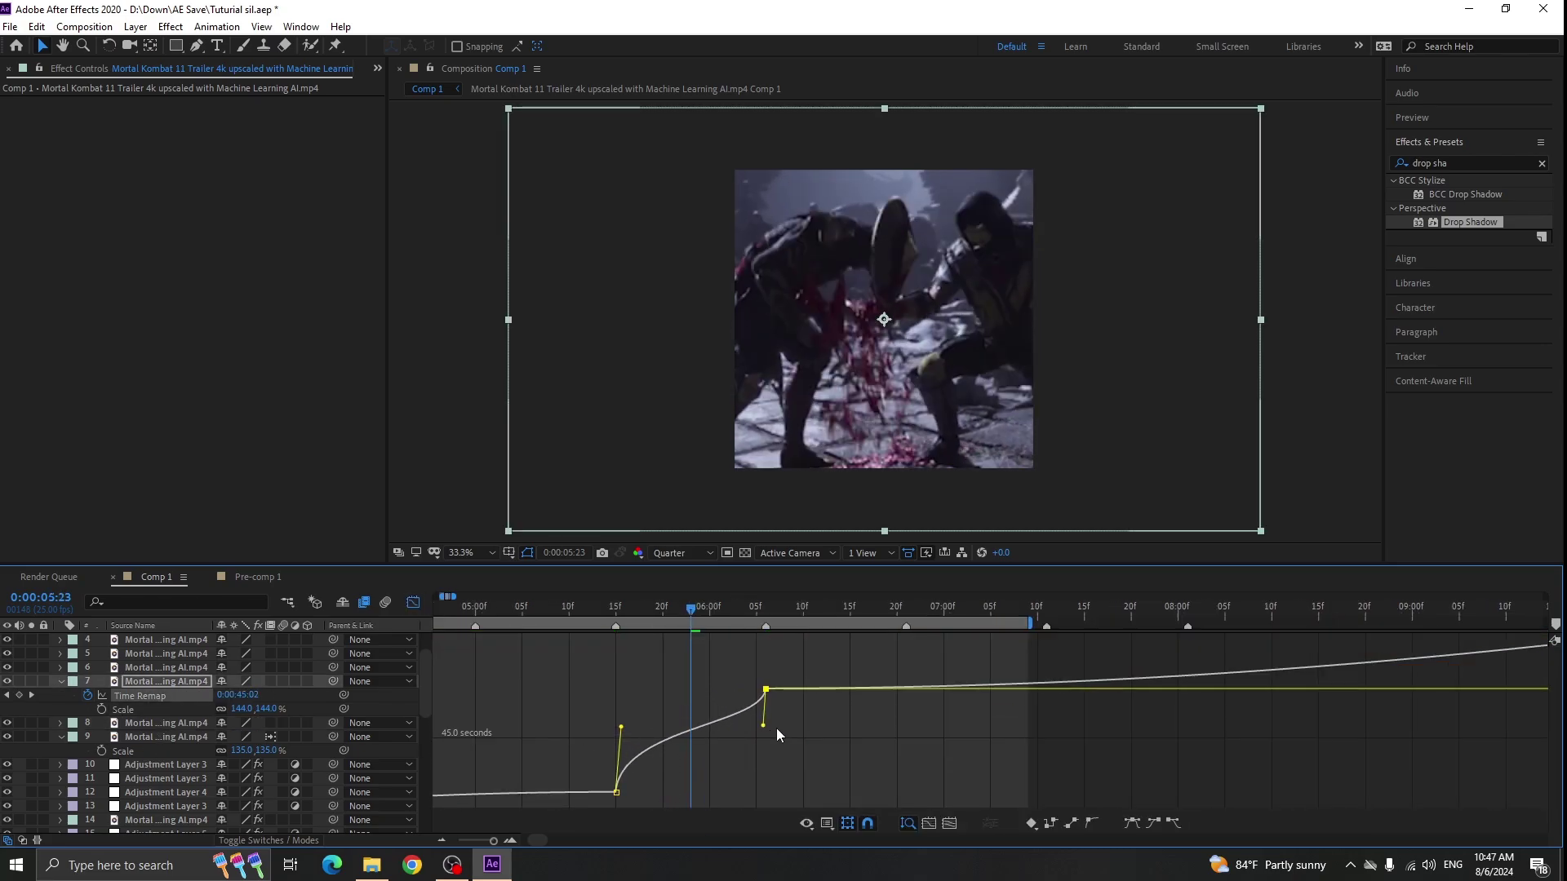
{"action": "scroll", "coordinate": [641, 720], "scroll_direction": "up", "scroll_amount": 3, "text": "alt"}
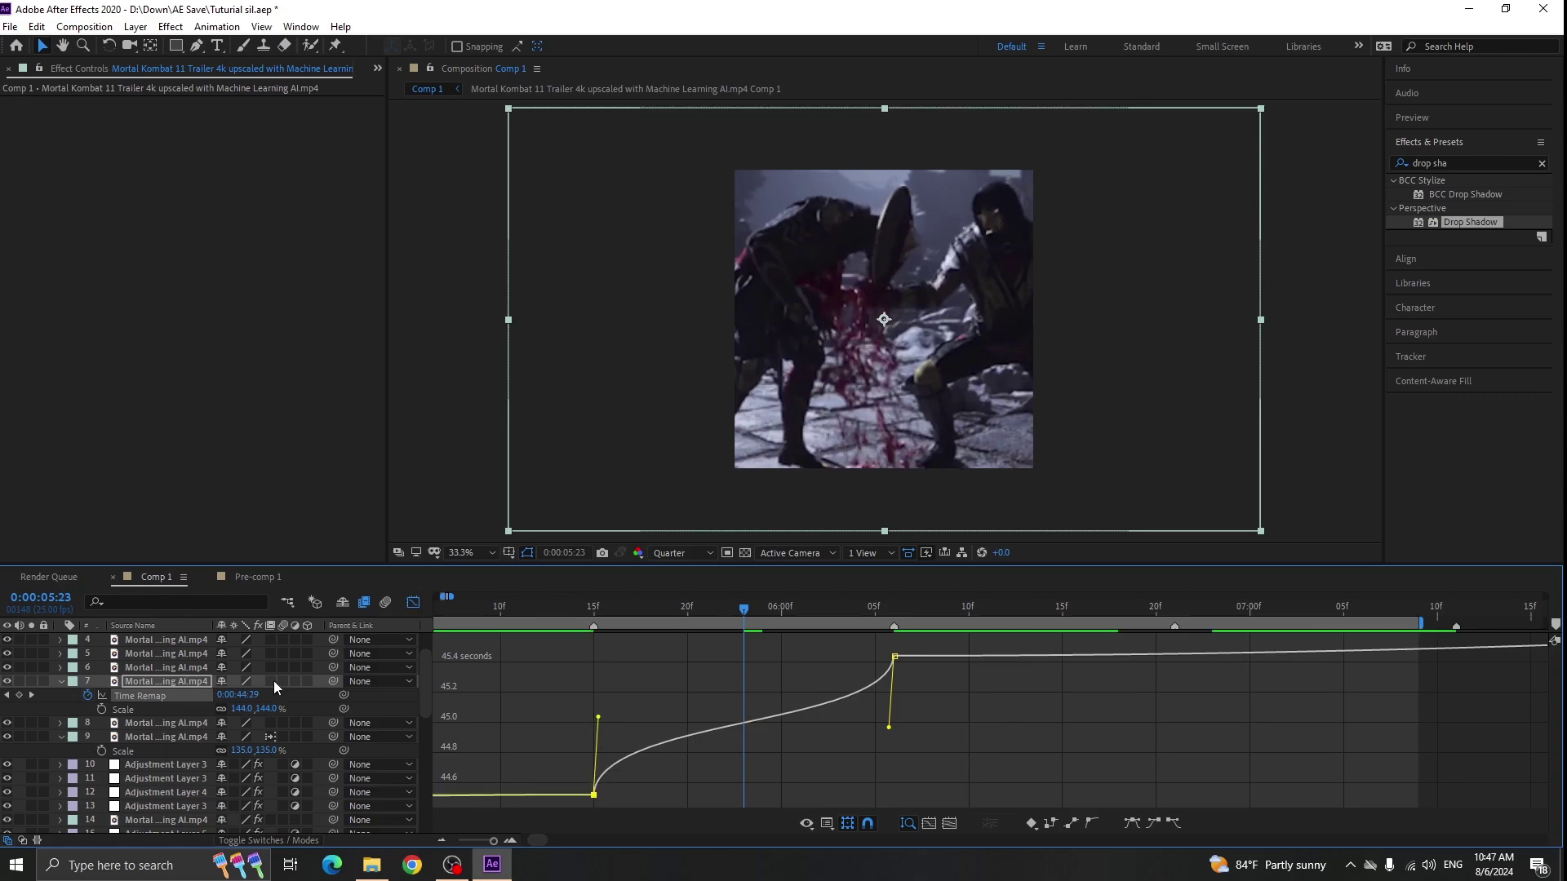
- Turn on frame blending for the remapped clip and collapse its properties
{"action": "double_click", "coordinate": [272, 682]}
{"action": "left_click", "coordinate": [413, 603]}
{"action": "key", "text": "u"}
- Move the remaining part of the split clip to start at 0:00:06:06, extend it, and split it at 0:00:07:03
{"action": "left_click_drag", "start_coordinate": [584, 609], "coordinate": [894, 657]}
{"action": "left_click_drag", "start_coordinate": [1050, 668], "coordinate": [860, 670]}
{"action": "scroll", "coordinate": [886, 672], "scroll_direction": "down", "scroll_amount": 3, "text": "alt"}
{"action": "left_click_drag", "start_coordinate": [899, 668], "coordinate": [1401, 698]}
{"action": "scroll", "coordinate": [1014, 645], "scroll_direction": "up", "scroll_amount": 3, "text": "alt"}
{"action": "key", "text": "ctrl+shift+d"}
- Move the clips on layers 4 and 5 clear of the edited section and extend the work area to about 0:00:08:16
{"action": "left_click", "coordinate": [1123, 654]}
{"action": "scroll", "coordinate": [1129, 673], "scroll_direction": "up", "scroll_amount": 1}
{"action": "left_click", "coordinate": [1131, 683], "text": "shift"}
{"action": "scroll", "coordinate": [987, 694], "scroll_direction": "down", "scroll_amount": 3, "text": "alt"}
{"action": "scroll", "coordinate": [1052, 653], "scroll_direction": "up", "scroll_amount": 3, "text": "alt"}
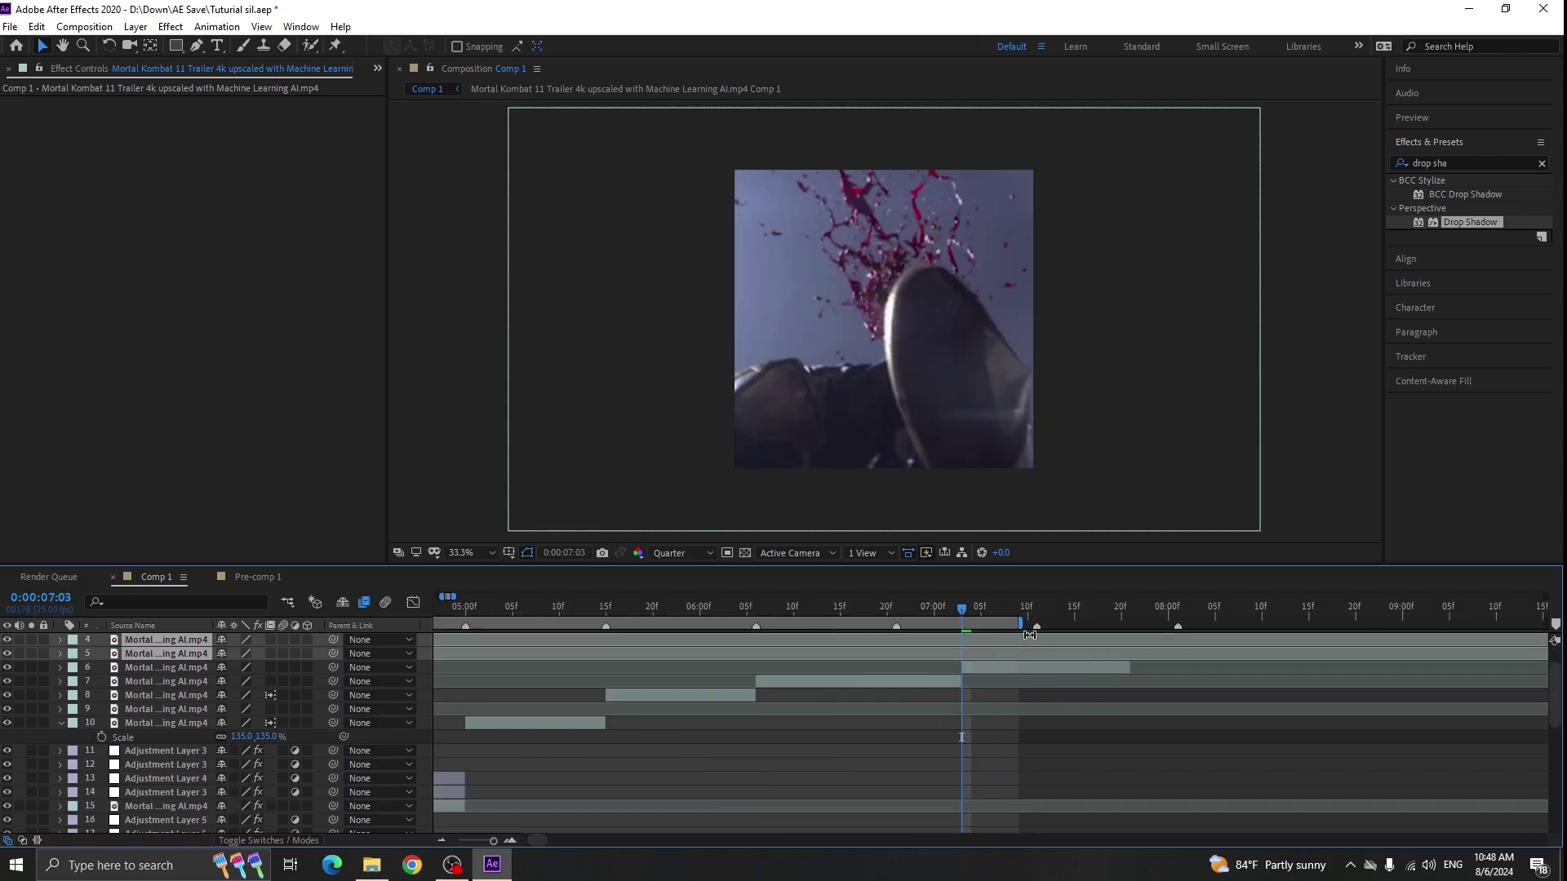
{"action": "left_click_drag", "start_coordinate": [1021, 623], "coordinate": [1094, 643]}
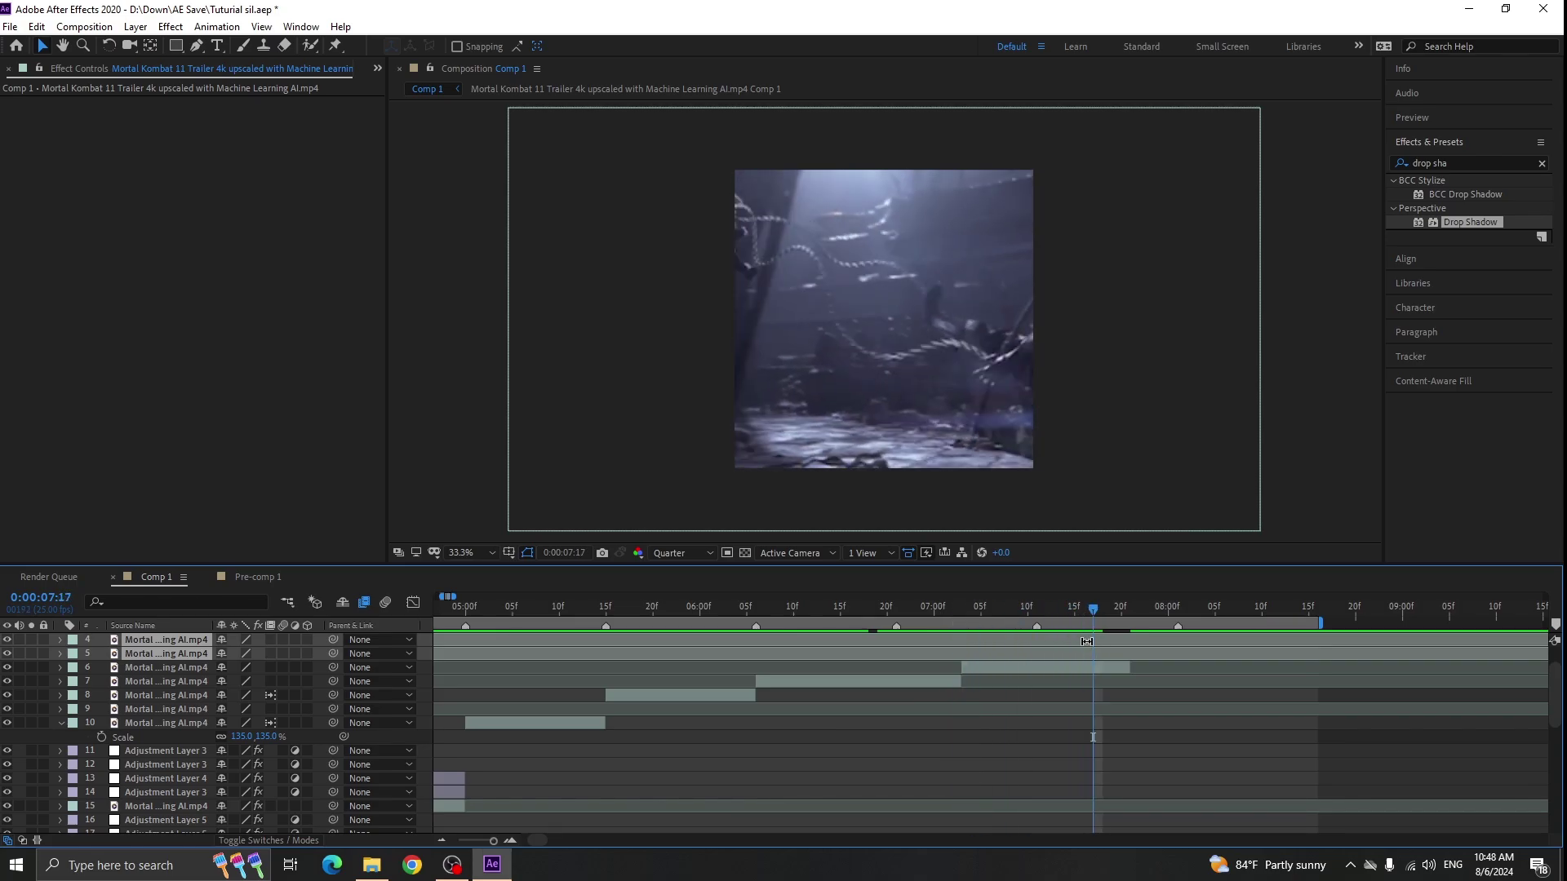
- Enable Time Remapping on the clip starting at 0:00:06:06, with keyframes at 0:00:06:06 and 0:00:07:03
{"action": "scroll", "coordinate": [849, 633], "scroll_direction": "up", "scroll_amount": 1, "text": "alt"}
{"action": "left_click_drag", "start_coordinate": [682, 612], "coordinate": [1071, 630]}
{"action": "right_click", "coordinate": [687, 682]}
{"action": "mouse_move", "coordinate": [792, 321]}
{"action": "left_click", "coordinate": [918, 324]}
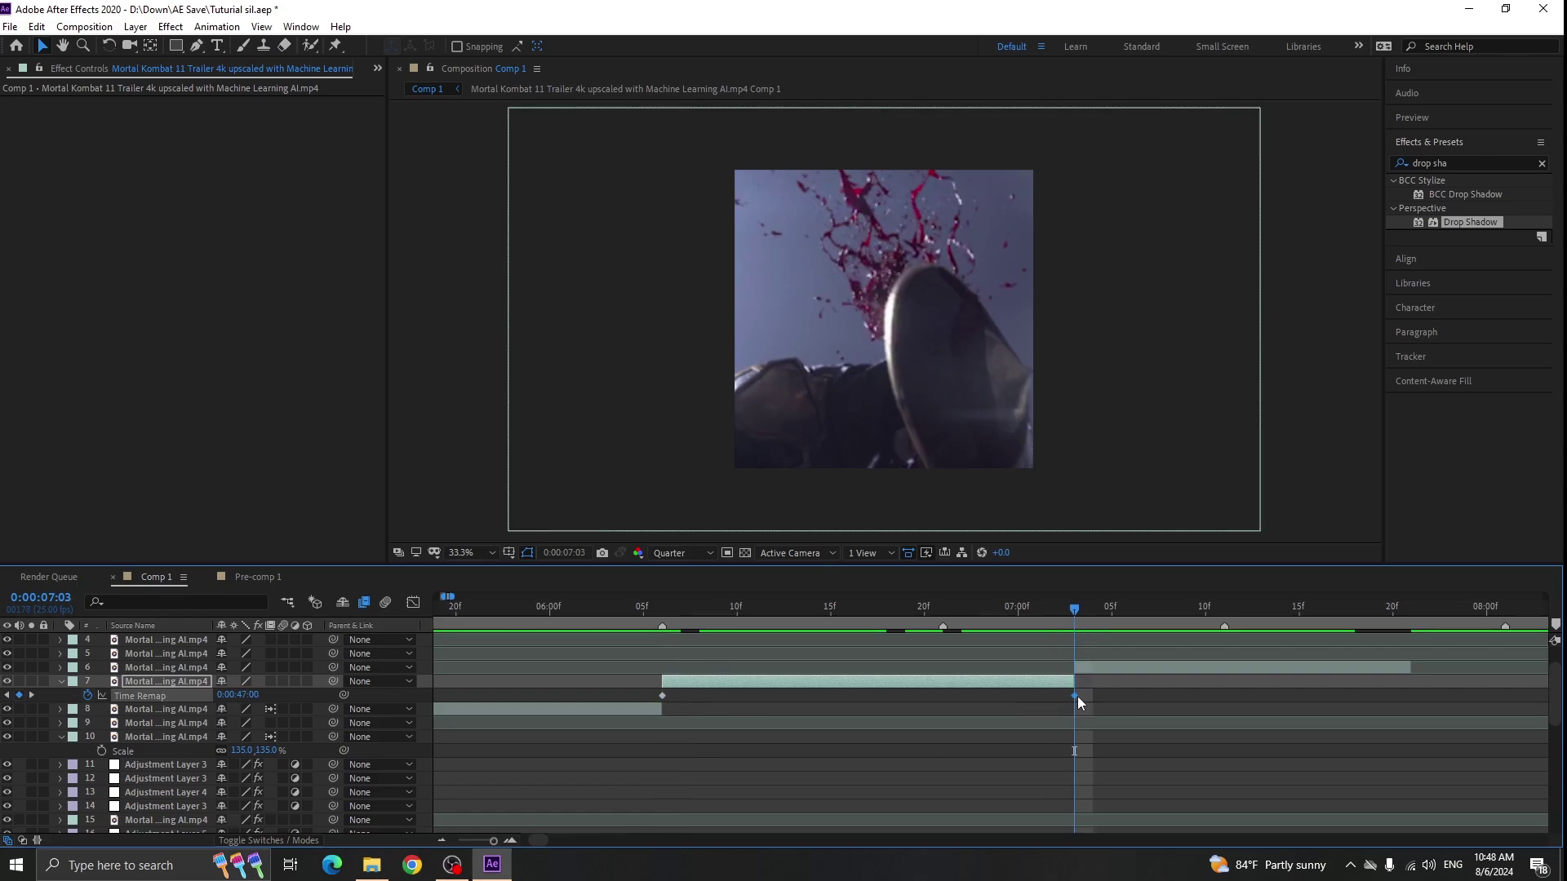
- Trim the clip at 0:00:06:21, move its end keyframe there, and apply Easy Ease to both Time Remap keyframes
{"action": "left_click", "coordinate": [943, 612]}
{"action": "key", "text": "ctrl+shift+d"}
{"action": "key", "text": "Delete"}
{"action": "left_click_drag", "start_coordinate": [994, 709], "coordinate": [653, 693]}
{"action": "key", "text": "F9"}
- Shape the second ramp's Time Remap curve to be fast at both ends and slow in the middle
{"action": "left_click", "coordinate": [774, 612]}
{"action": "left_click", "coordinate": [413, 602]}
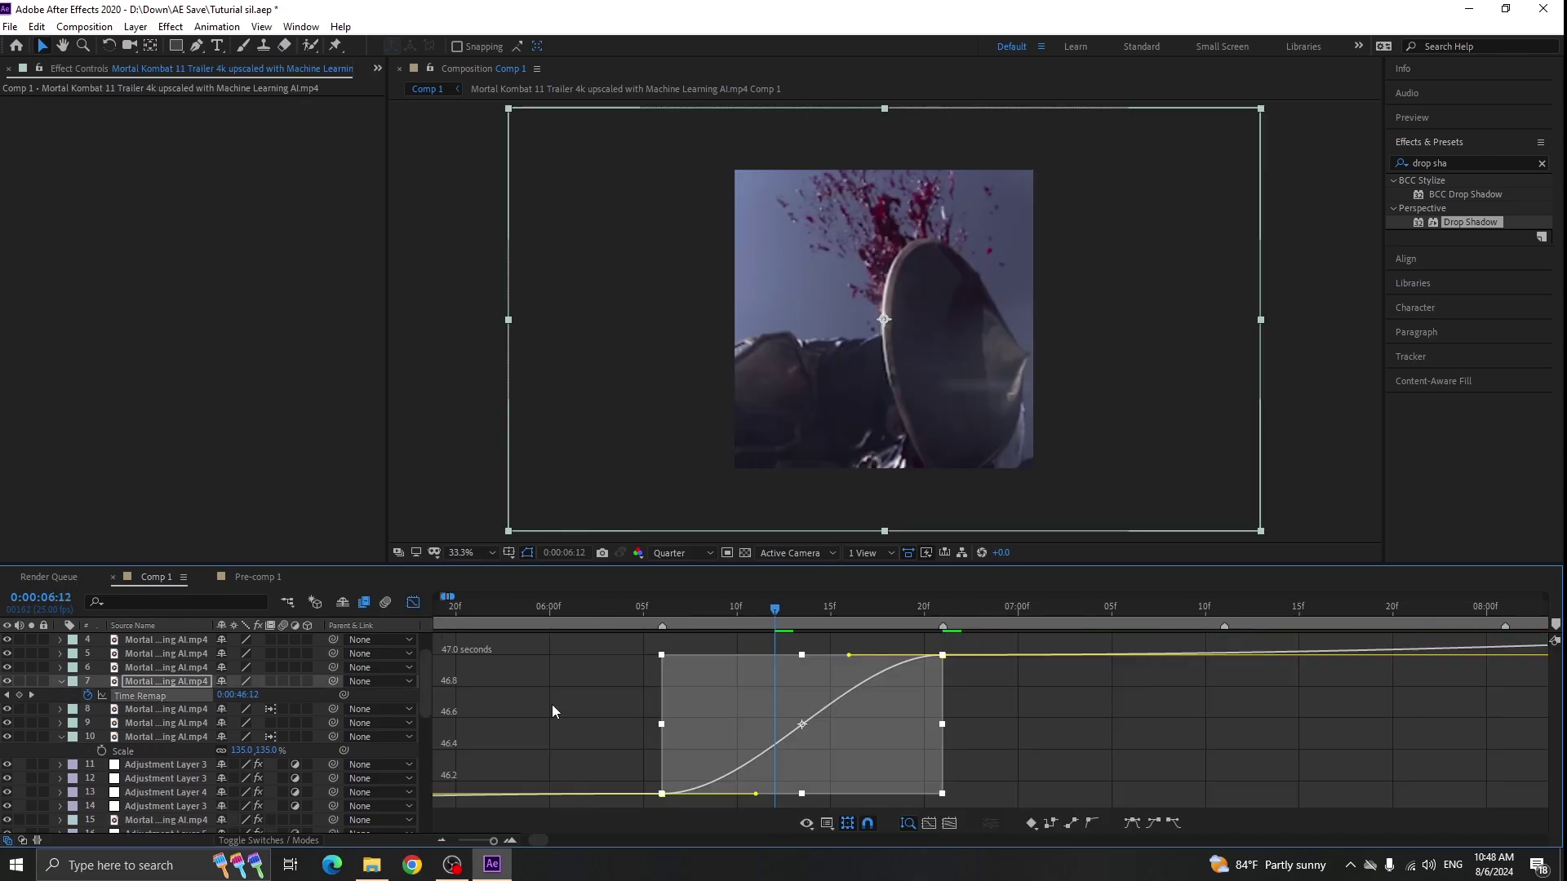
{"action": "left_click_drag", "start_coordinate": [756, 794], "coordinate": [661, 724]}
{"action": "left_click_drag", "start_coordinate": [848, 655], "coordinate": [1060, 727]}
{"action": "left_click", "coordinate": [908, 618]}
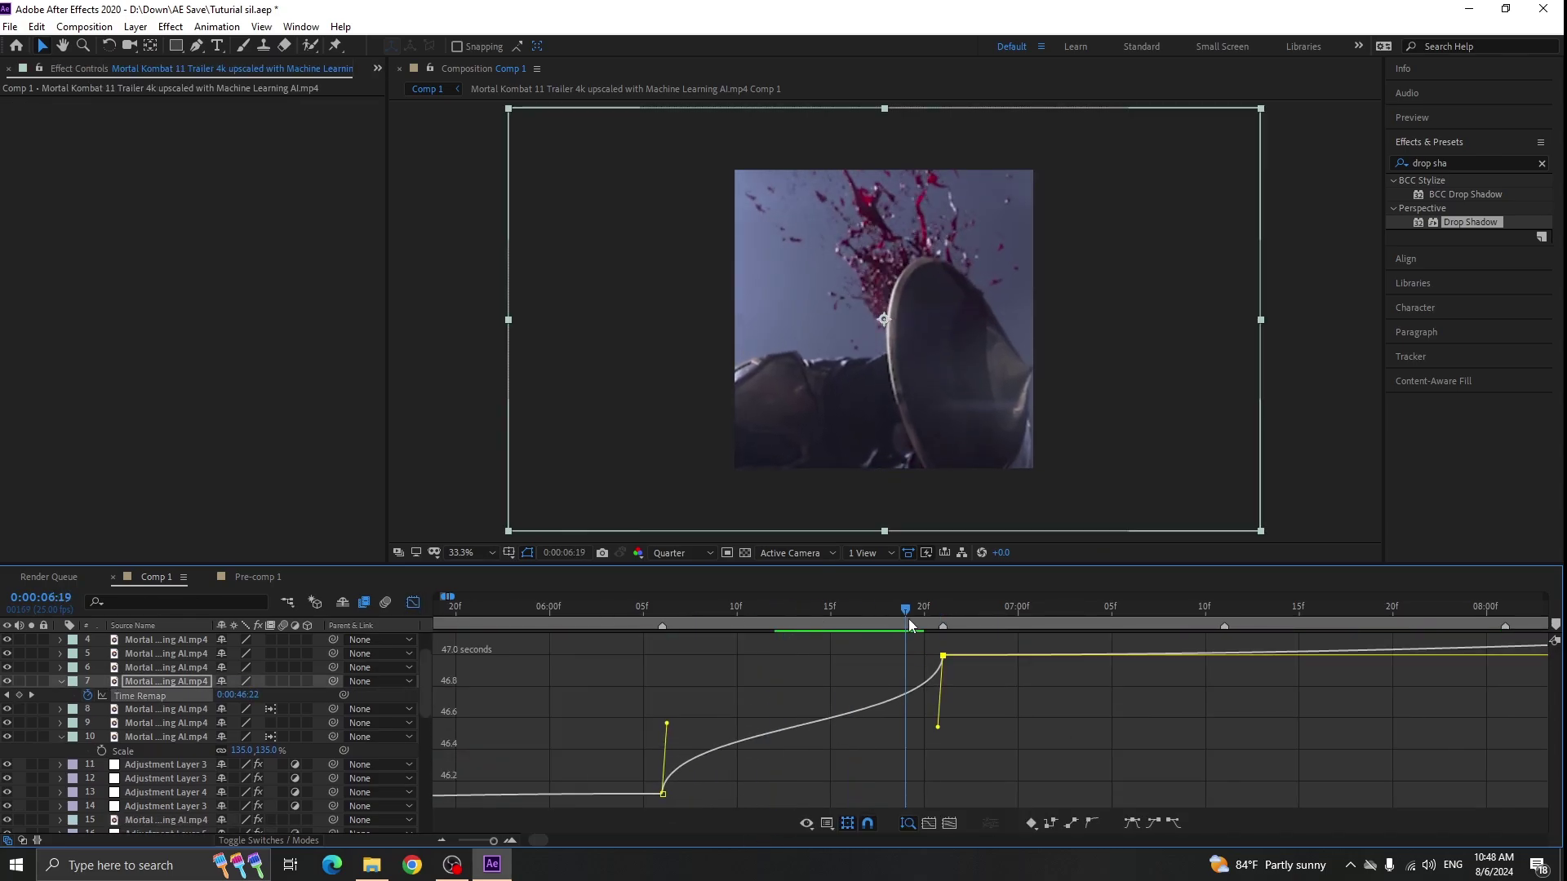
- Shift the layer 7 clip slightly left in the frame and turn on its frame blending
{"action": "key", "text": "shift+F3"}
{"action": "left_click_drag", "start_coordinate": [224, 695], "coordinate": [163, 695]}
{"action": "key", "text": "p"}
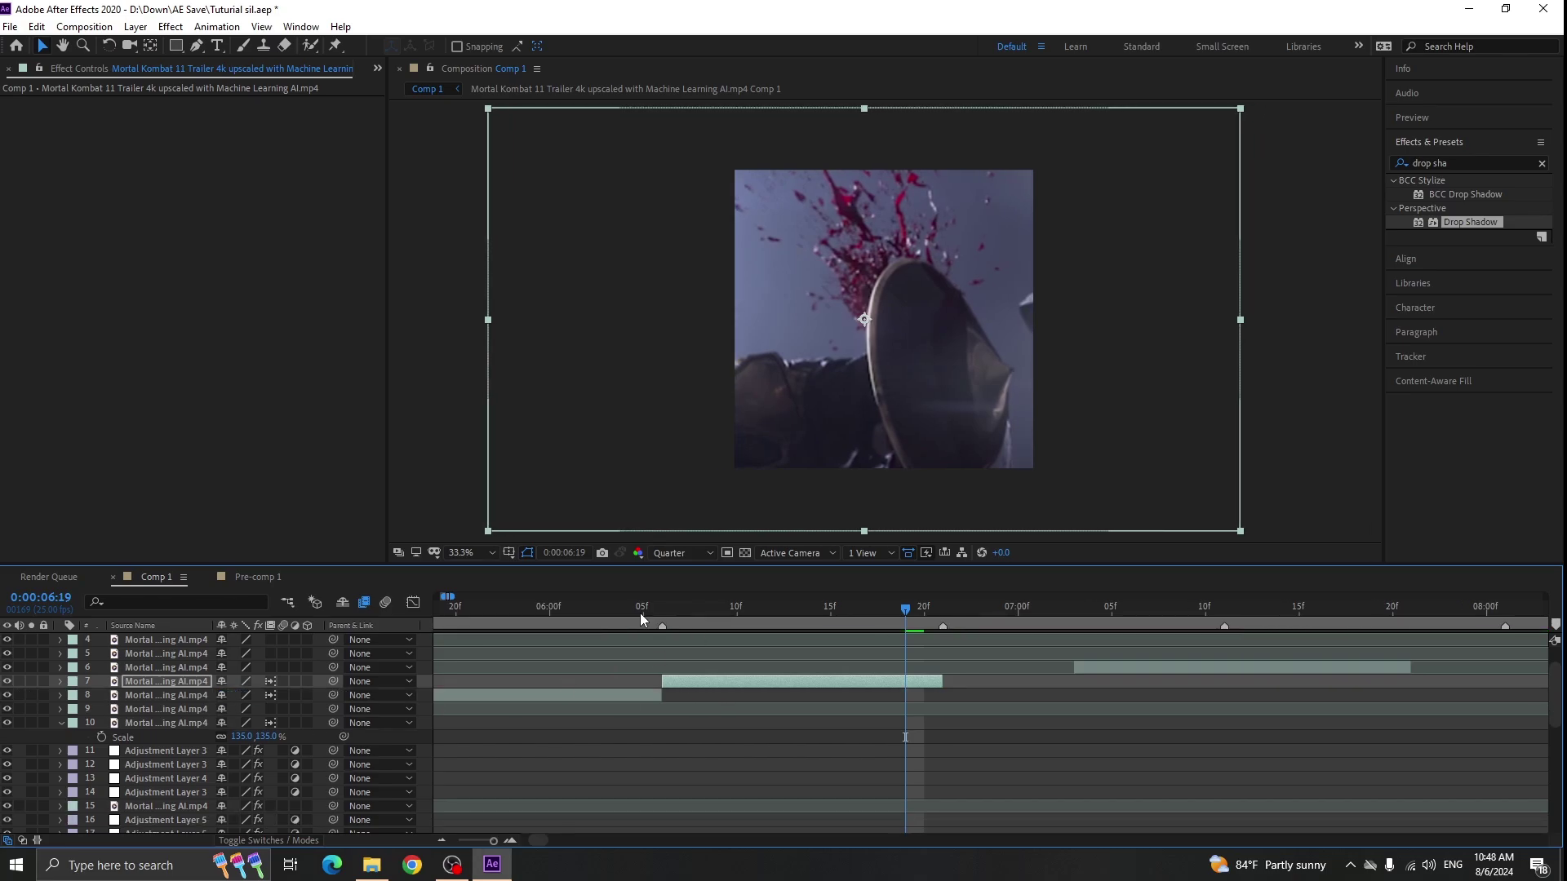
- End the work area at 0:00:06:21 and play back the new speed-ramped clips
{"action": "scroll", "coordinate": [721, 614], "scroll_direction": "down", "scroll_amount": 4}
{"action": "left_click", "coordinate": [773, 609]}
{"action": "key", "text": "n"}
{"action": "left_click", "coordinate": [565, 614]}
{"action": "scroll", "coordinate": [583, 618], "scroll_direction": "up", "scroll_amount": 2}
{"action": "key", "text": "space"}
- Pre-compose the clip that starts at 0:00:05:15
{"action": "left_click_drag", "start_coordinate": [575, 620], "coordinate": [687, 620]}
{"action": "right_click", "coordinate": [717, 695]}
{"action": "left_click", "coordinate": [782, 624]}
{"action": "key", "text": "Return"}
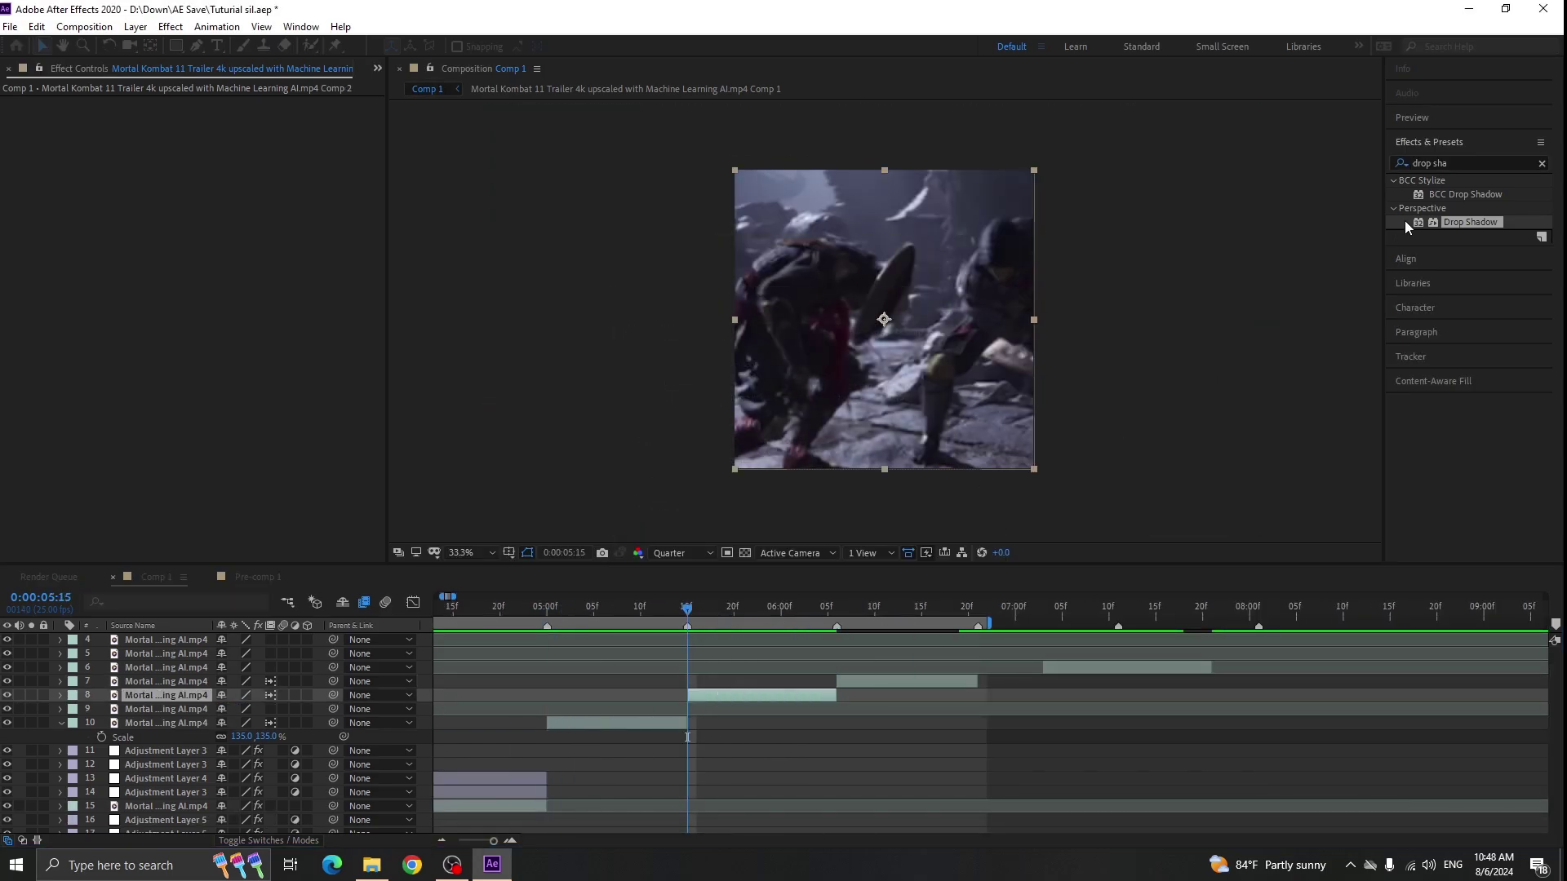
- Apply Motion Tile to the pre-composed clip with Output Width 410 and Output Height 290
{"action": "left_click", "coordinate": [1436, 163]}
{"action": "type", "text": "motion t"}
{"action": "left_click_drag", "start_coordinate": [1420, 193], "coordinate": [228, 174]}
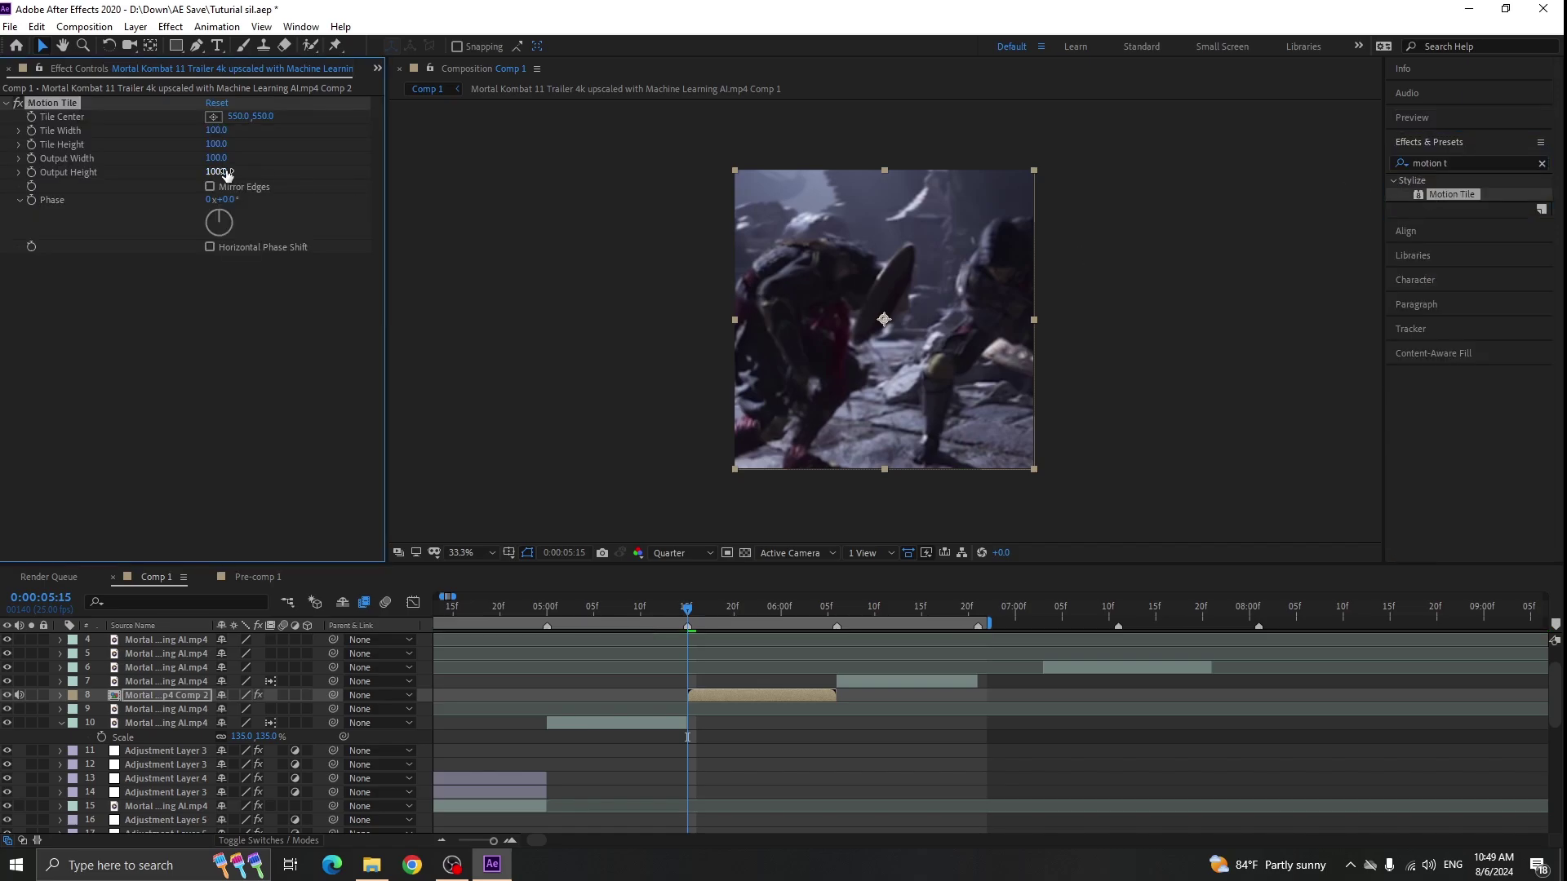
- Keyframe the pre-comp's Position at 0:00:05:15, separate its dimensions, and set Y Position to 167
{"action": "key", "text": "="}
{"action": "key", "text": "p"}
{"action": "left_click", "coordinate": [101, 709]}
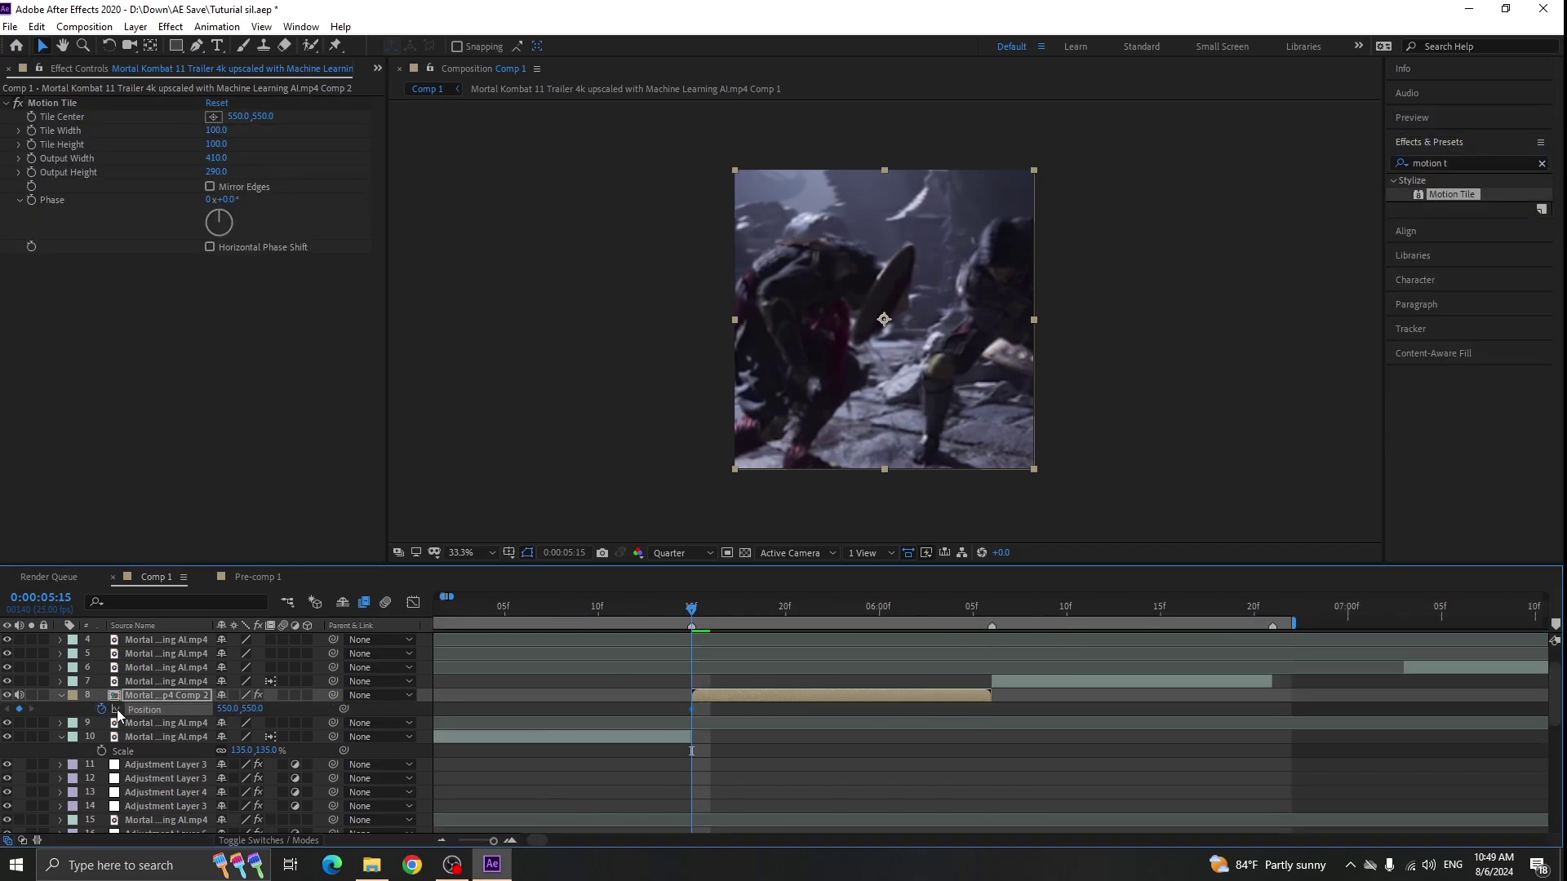
{"action": "right_click", "coordinate": [117, 712]}
{"action": "left_click", "coordinate": [221, 543]}
{"action": "left_click_drag", "start_coordinate": [228, 723], "coordinate": [123, 723]}
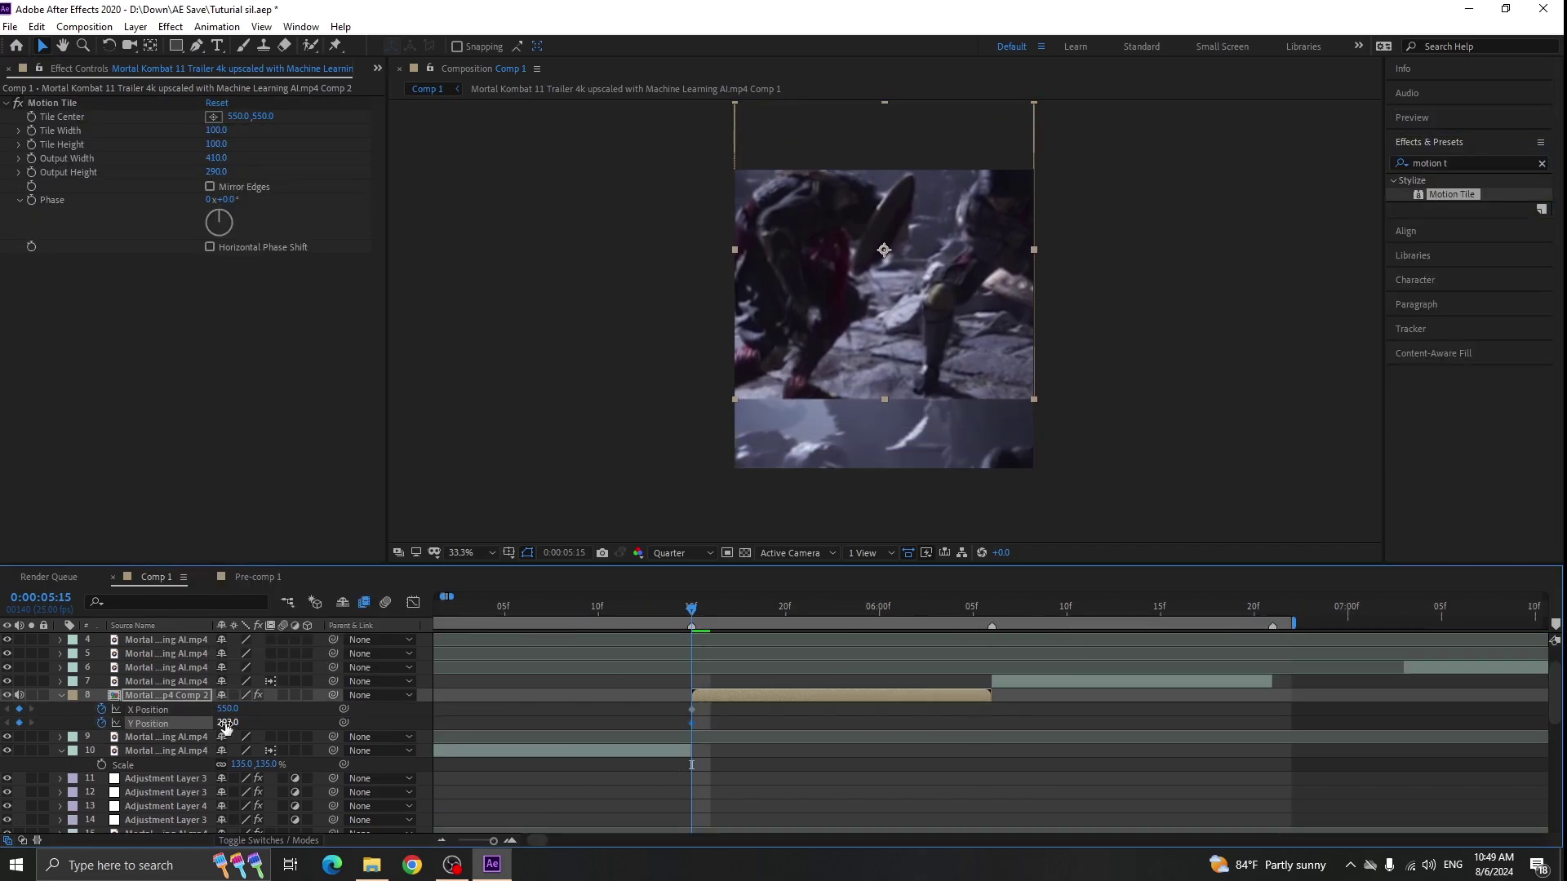
{"action": "left_click_drag", "start_coordinate": [227, 723], "coordinate": [172, 723]}
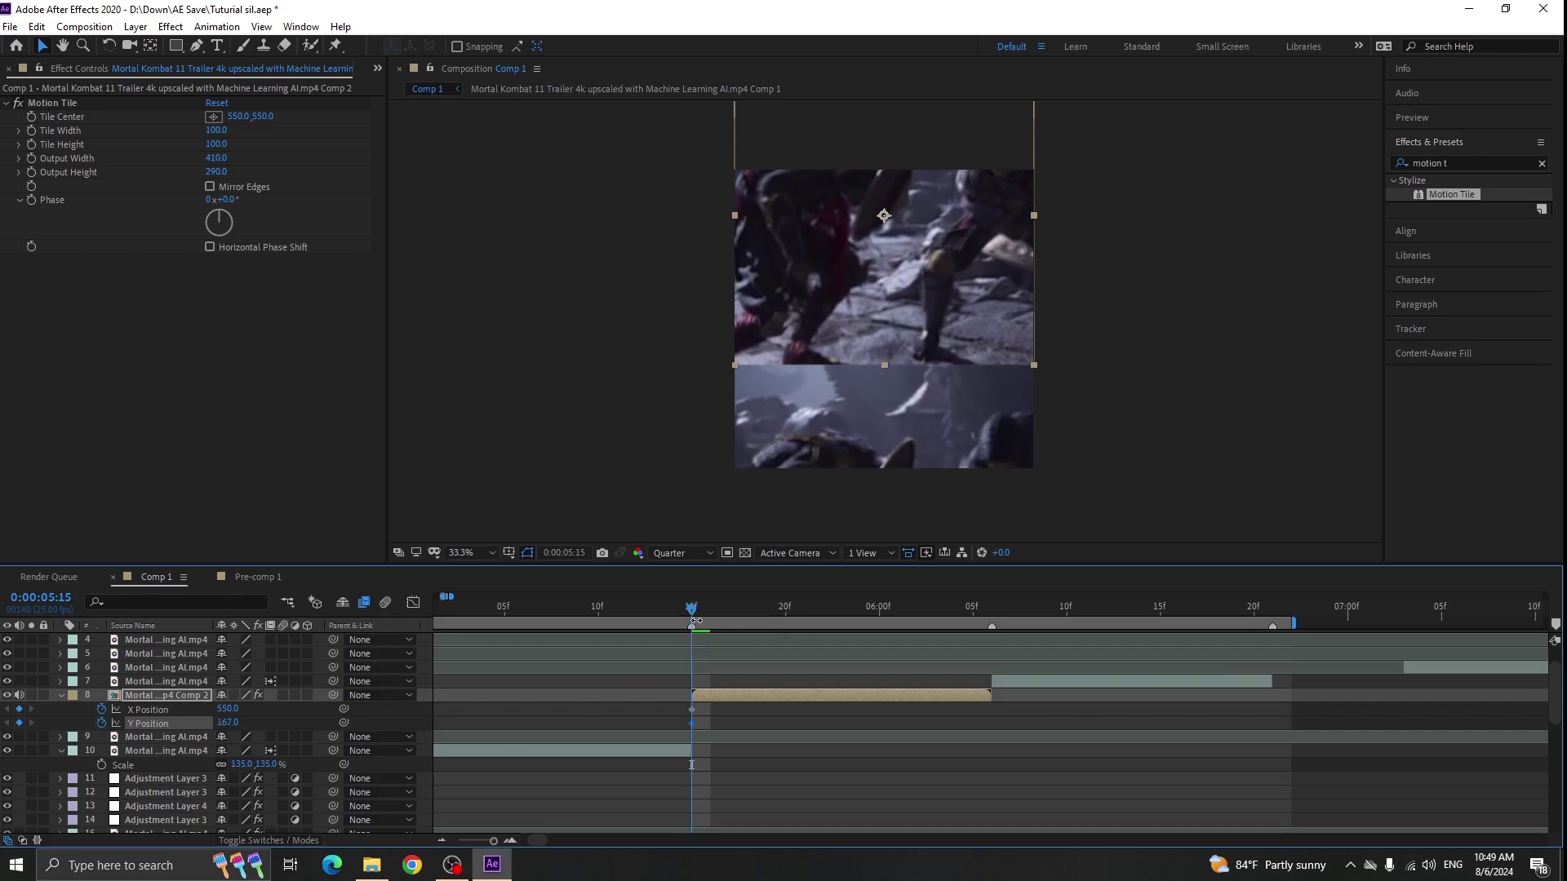
- Reset the pre-comp's Y Position to 550, place that keyframe at 0:00:06:06, and ease the movement
{"action": "left_click_drag", "start_coordinate": [695, 610], "coordinate": [973, 637]}
{"action": "right_click", "coordinate": [168, 721]}
{"action": "left_click", "coordinate": [219, 637]}
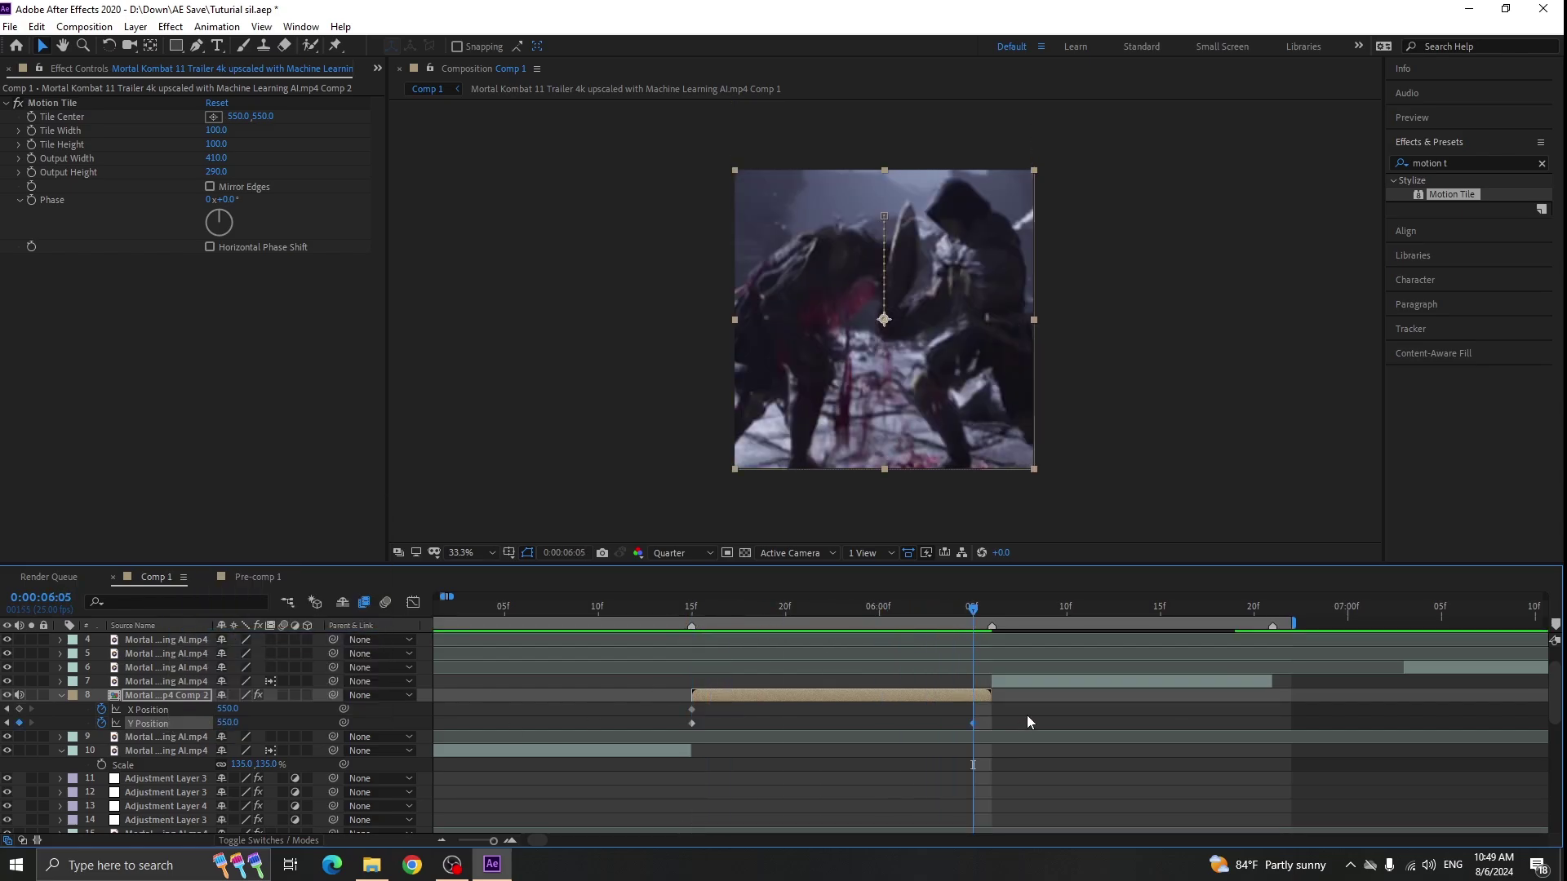
{"action": "left_click", "coordinate": [413, 602]}
{"action": "left_click", "coordinate": [692, 611]}
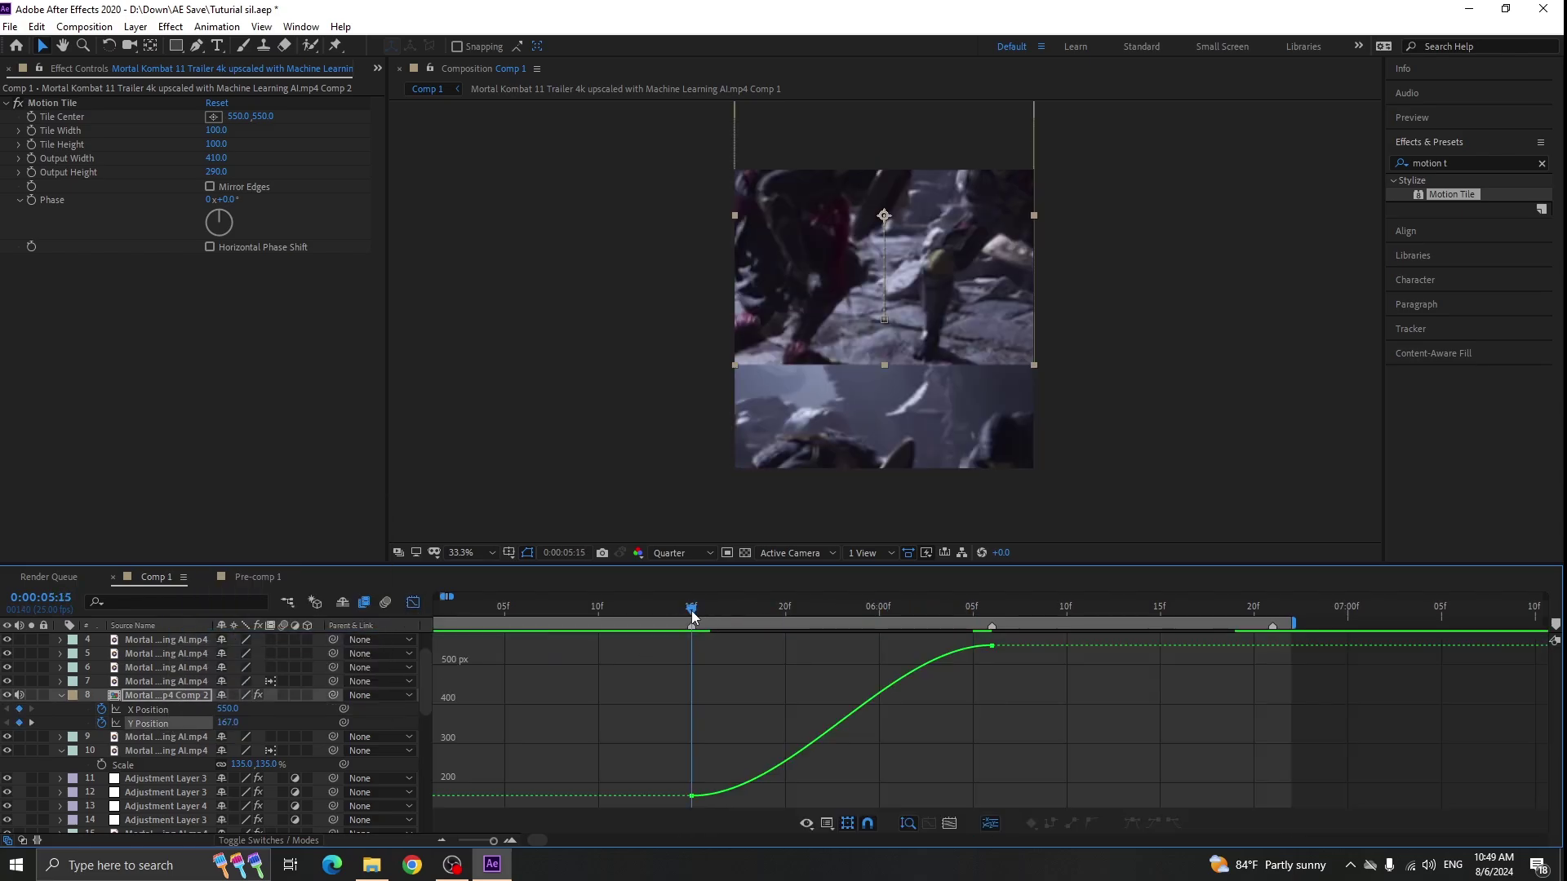
{"action": "left_click", "coordinate": [413, 602]}
- Keyframe the pre-comp's Scale from 175% at 0:00:05:15 to 100% at 0:00:06:06, and give the move a fast-start curve with motion blur
{"action": "key", "text": "s"}
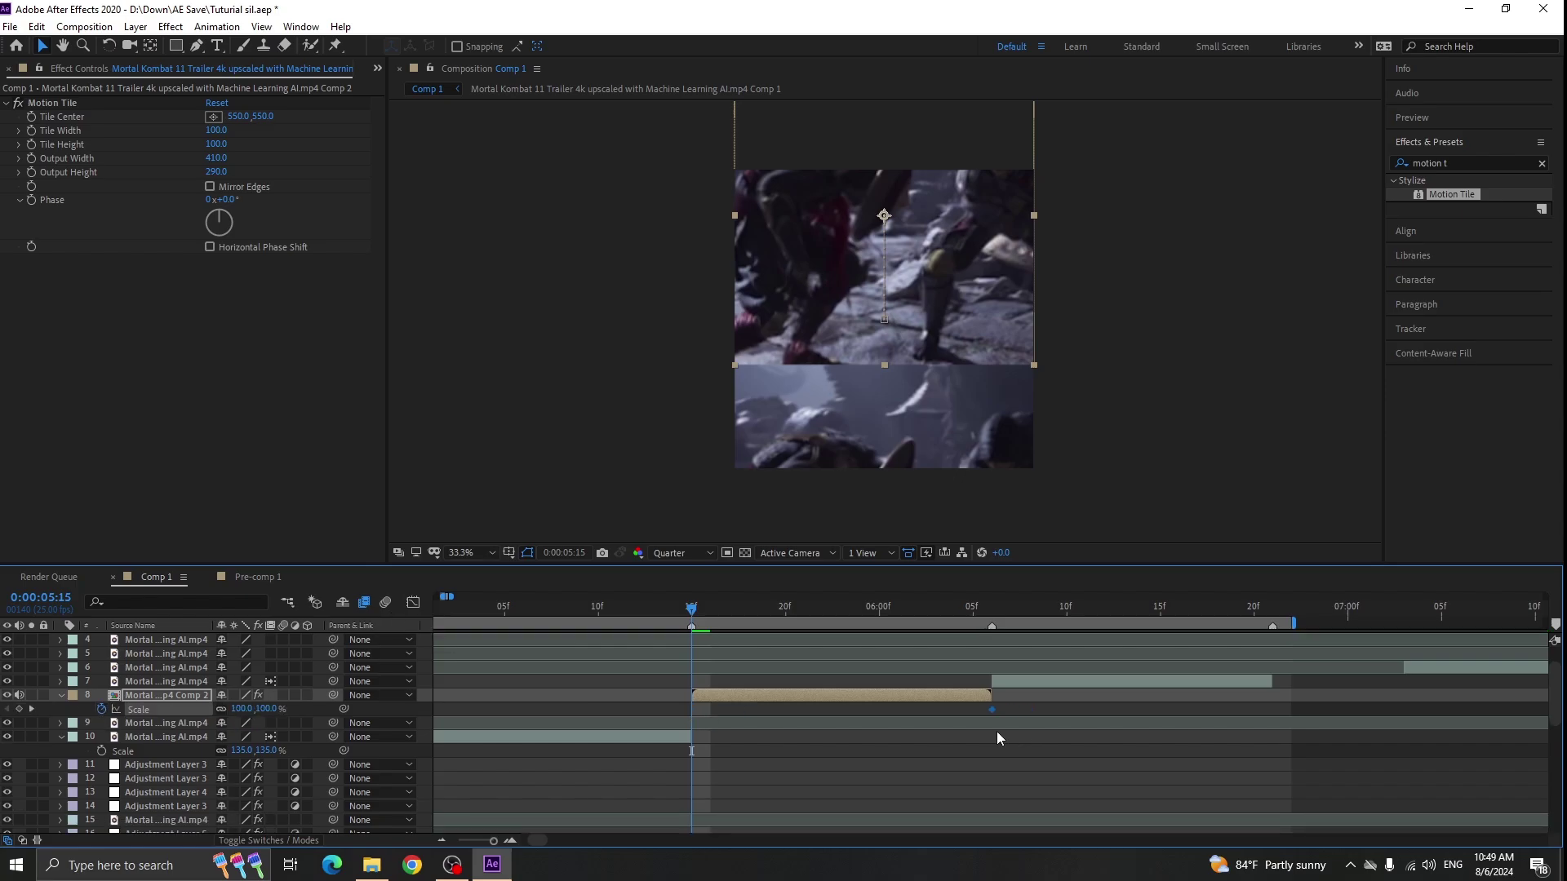
{"action": "left_click_drag", "start_coordinate": [237, 709], "coordinate": [298, 710]}
{"action": "key", "text": "u"}
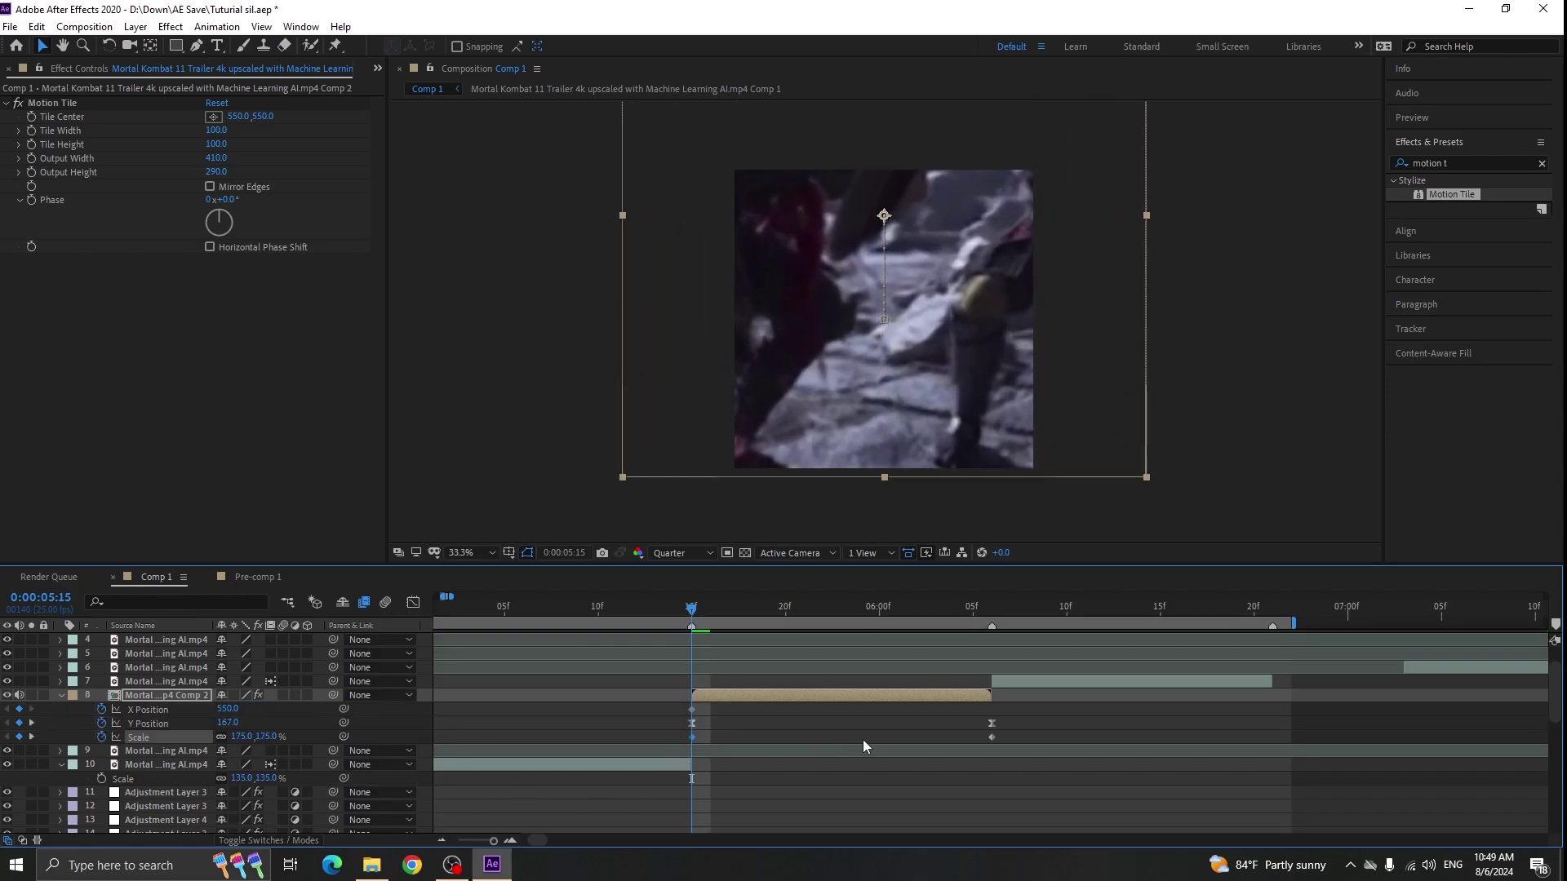
{"action": "key", "text": "shift+F3"}
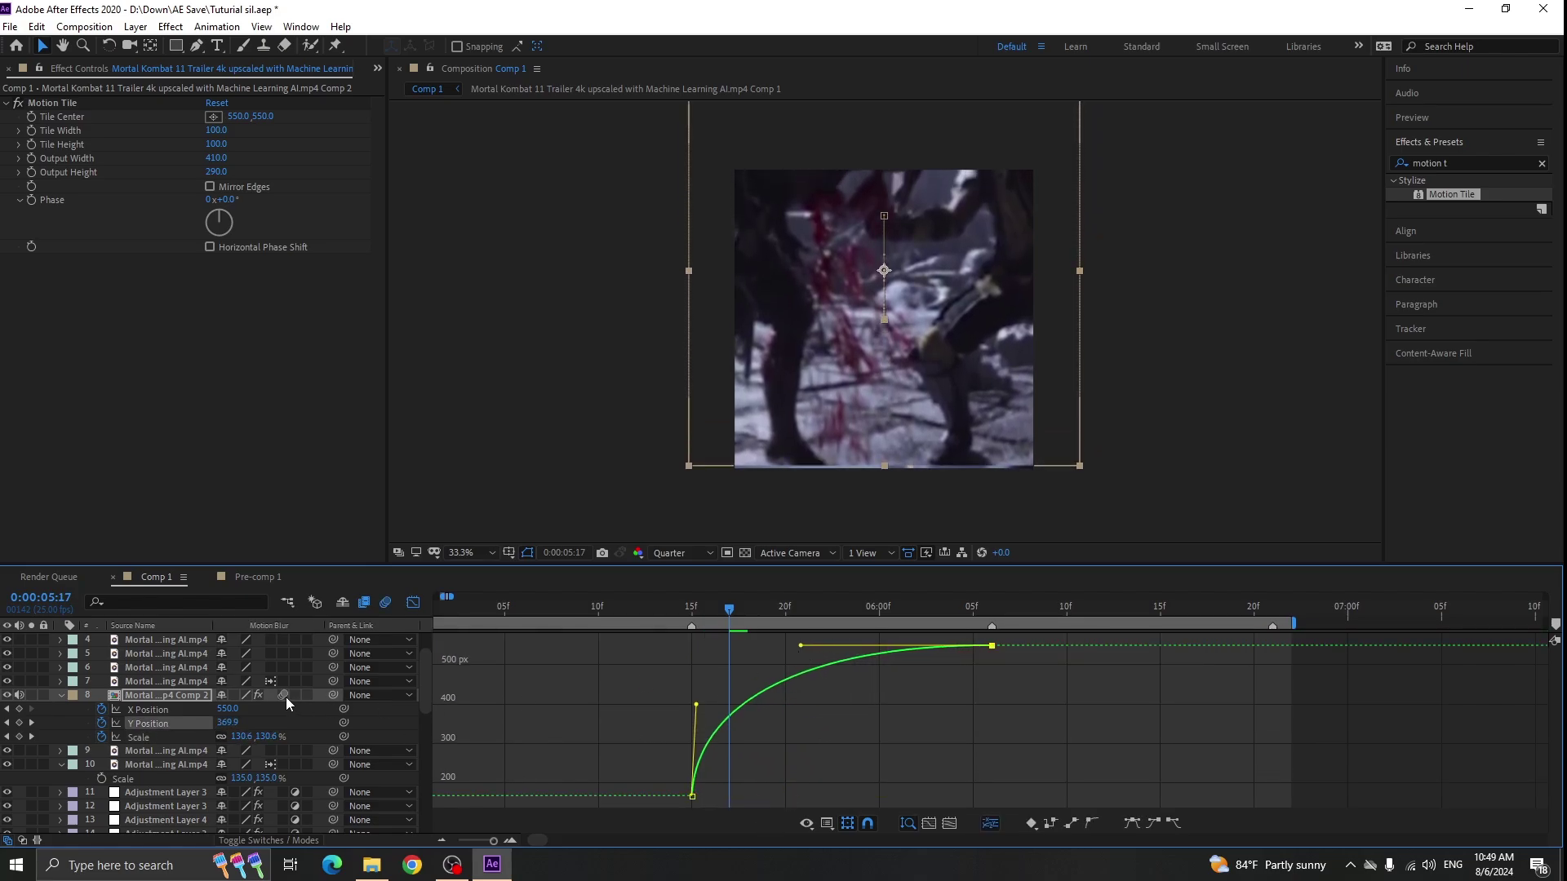
- Play back the pre-comp's animated move and scrub across the cuts at 0:00:05:15 and 0:00:06:06
{"action": "left_click", "coordinate": [692, 616]}
{"action": "left_click_drag", "start_coordinate": [599, 633], "coordinate": [854, 619]}
{"action": "key", "text": "space"}
{"action": "left_click", "coordinate": [653, 610]}
{"action": "key", "text": "space"}
{"action": "left_click", "coordinate": [418, 605]}
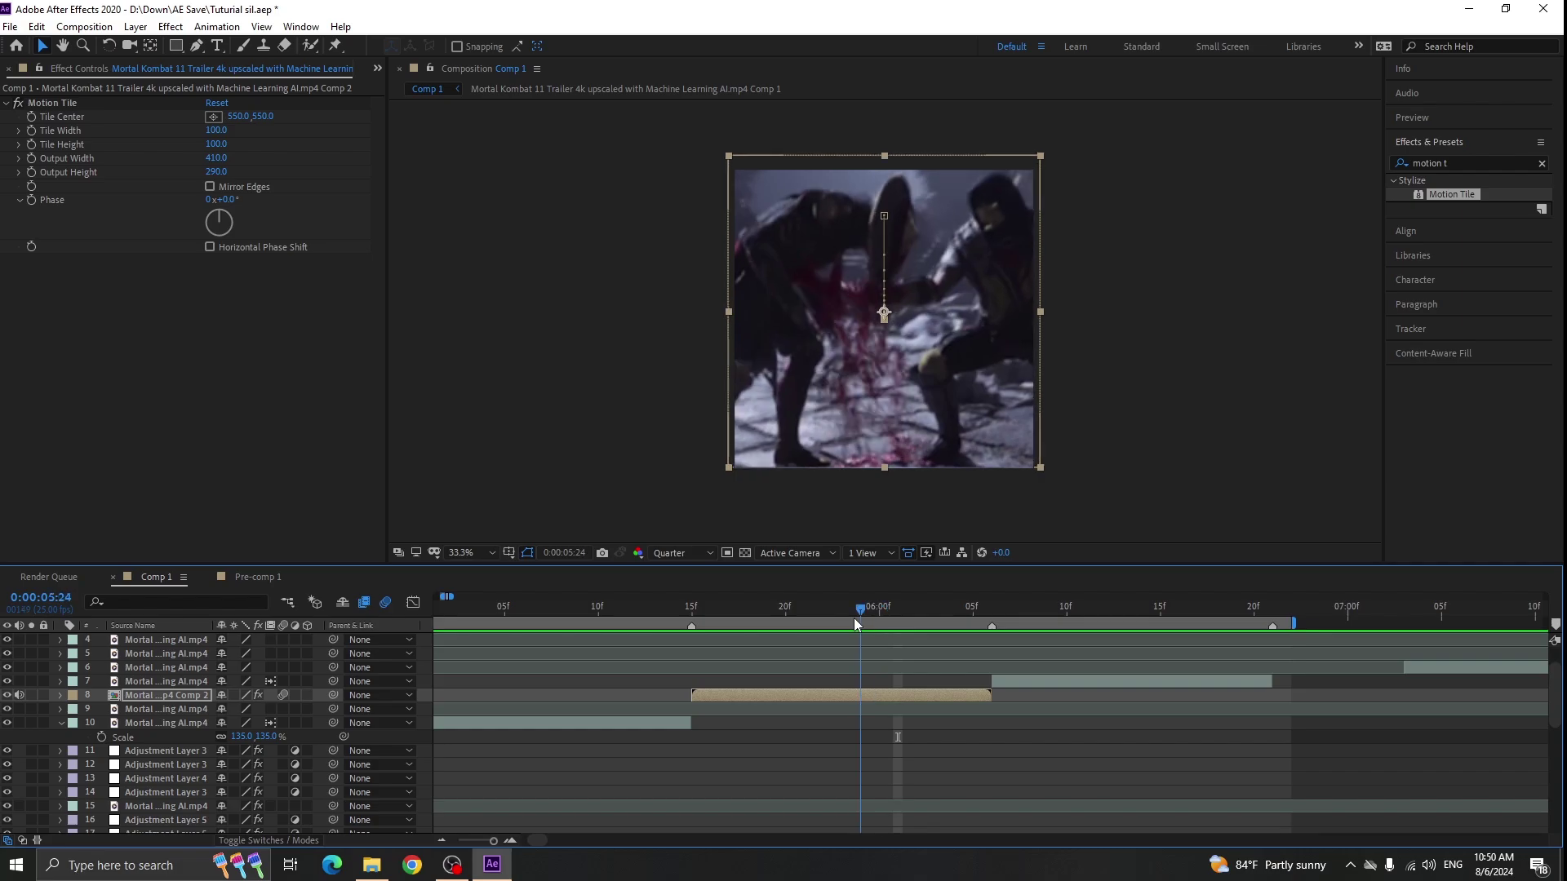
{"action": "left_click_drag", "start_coordinate": [705, 620], "coordinate": [654, 616]}
{"action": "left_click", "coordinate": [693, 613]}
{"action": "scroll", "coordinate": [903, 746], "scroll_direction": "down", "scroll_amount": 1}
{"action": "scroll", "coordinate": [902, 746], "scroll_direction": "up", "scroll_amount": 1}
{"action": "left_click", "coordinate": [1095, 613]}
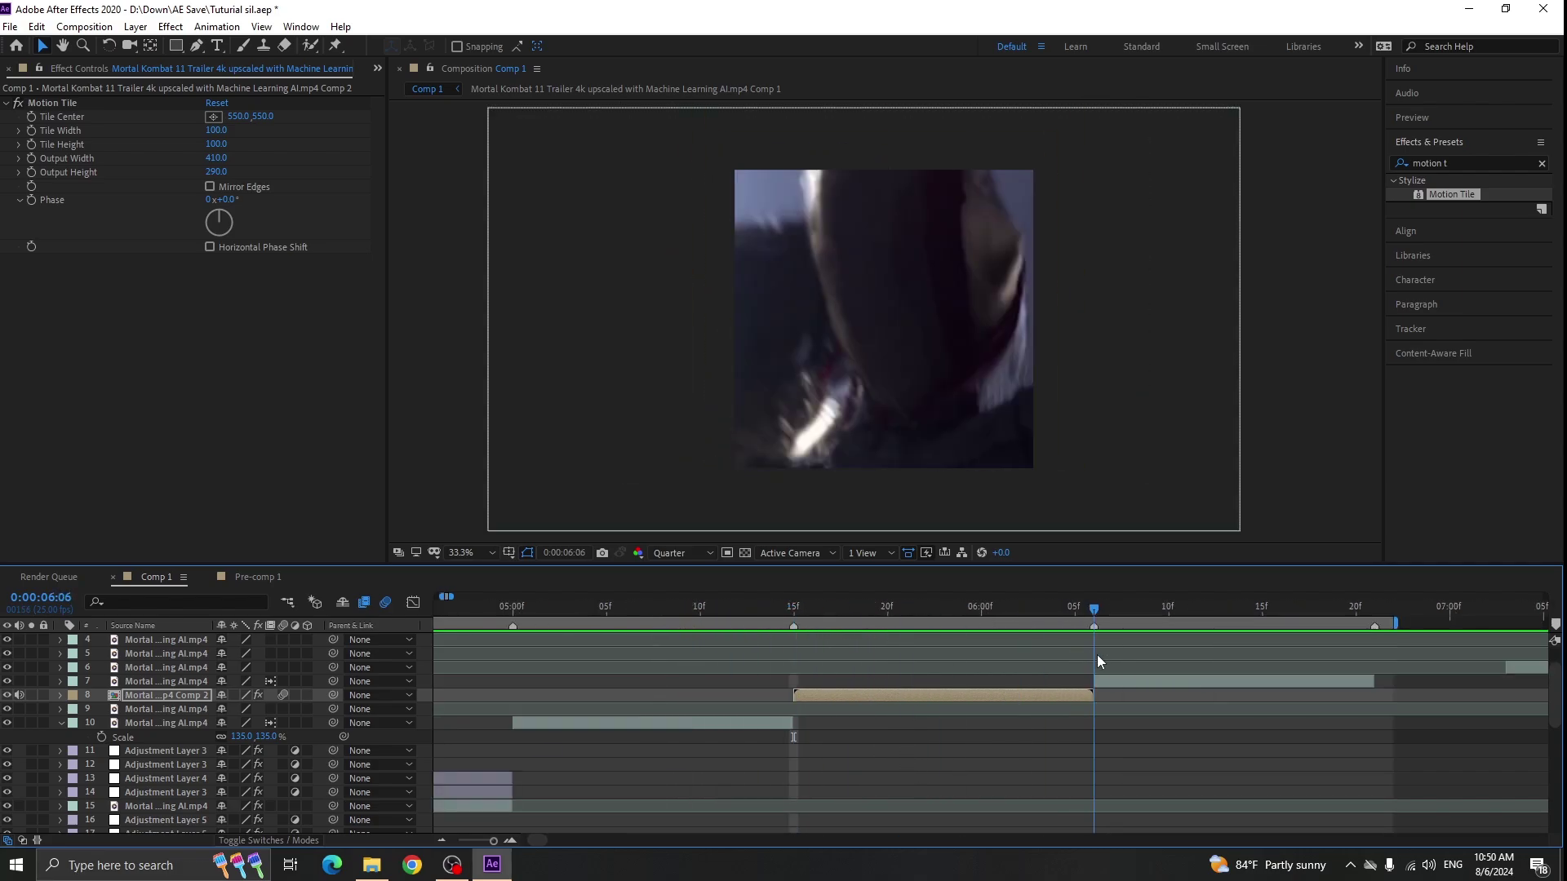
{"action": "scroll", "coordinate": [858, 678], "scroll_direction": "down", "scroll_amount": 2}
{"action": "scroll", "coordinate": [1004, 645], "scroll_direction": "up", "scroll_amount": 1}
{"action": "scroll", "coordinate": [796, 645], "scroll_direction": "down", "scroll_amount": 1}
{"action": "scroll", "coordinate": [686, 641], "scroll_direction": "up", "scroll_amount": 1}
{"action": "scroll", "coordinate": [710, 653], "scroll_direction": "down", "scroll_amount": 1}
- Duplicate Adjustment Layer 4 and two Adjustment Layer 5 layers from the SCORPION section and place them over the clip at 0:00:05:00
{"action": "left_click", "coordinate": [738, 620]}
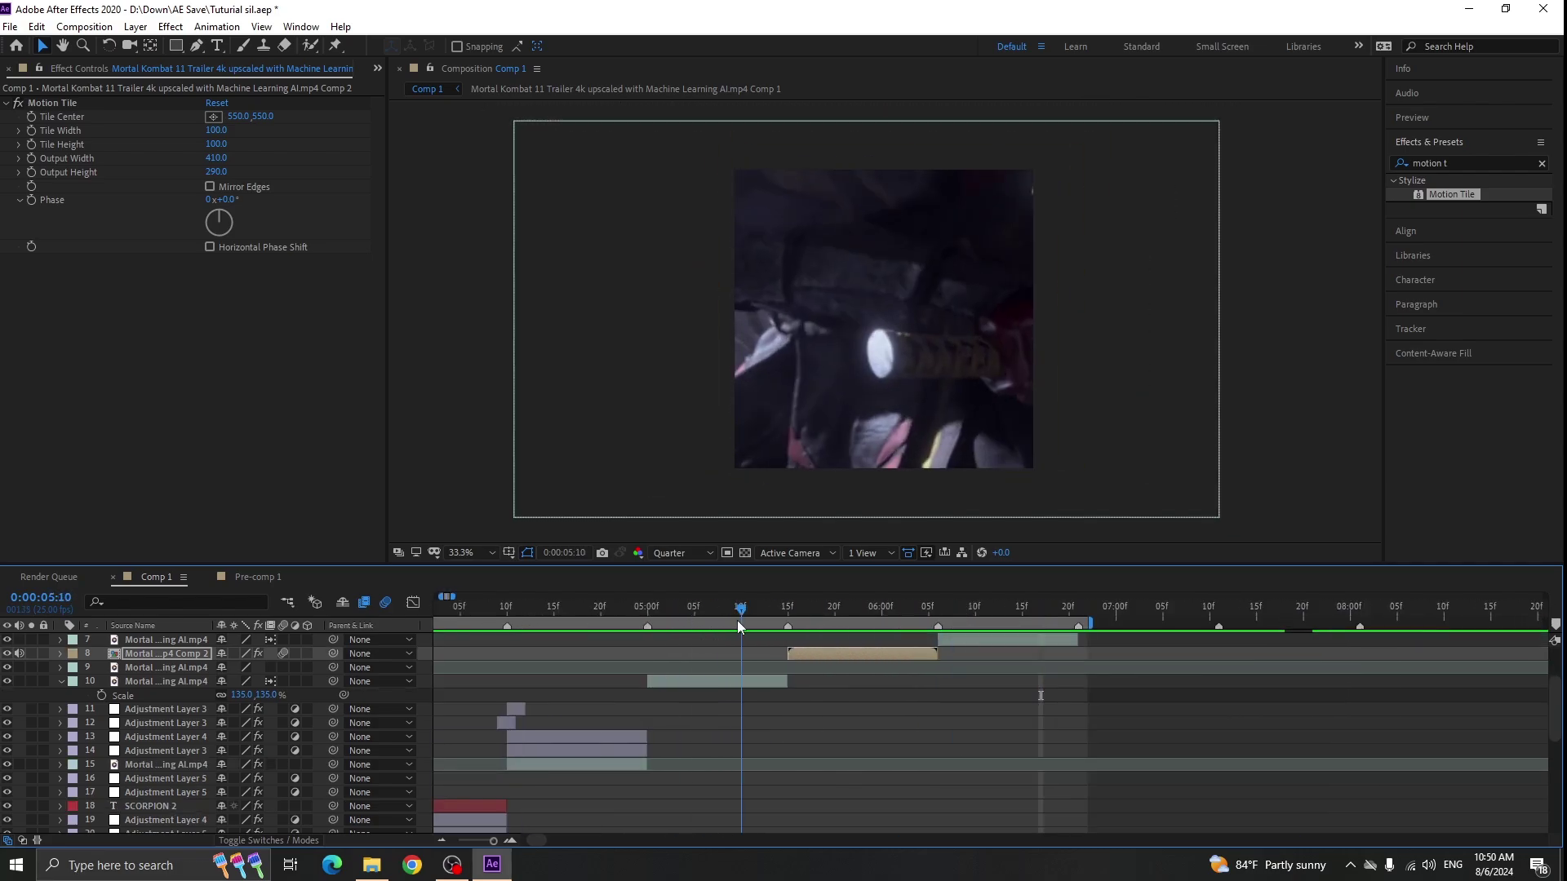
{"action": "scroll", "coordinate": [833, 678], "scroll_direction": "down", "scroll_amount": 1}
{"action": "scroll", "coordinate": [663, 731], "scroll_direction": "down", "scroll_amount": 2}
{"action": "scroll", "coordinate": [666, 737], "scroll_direction": "up", "scroll_amount": 3}
{"action": "left_click", "coordinate": [612, 621]}
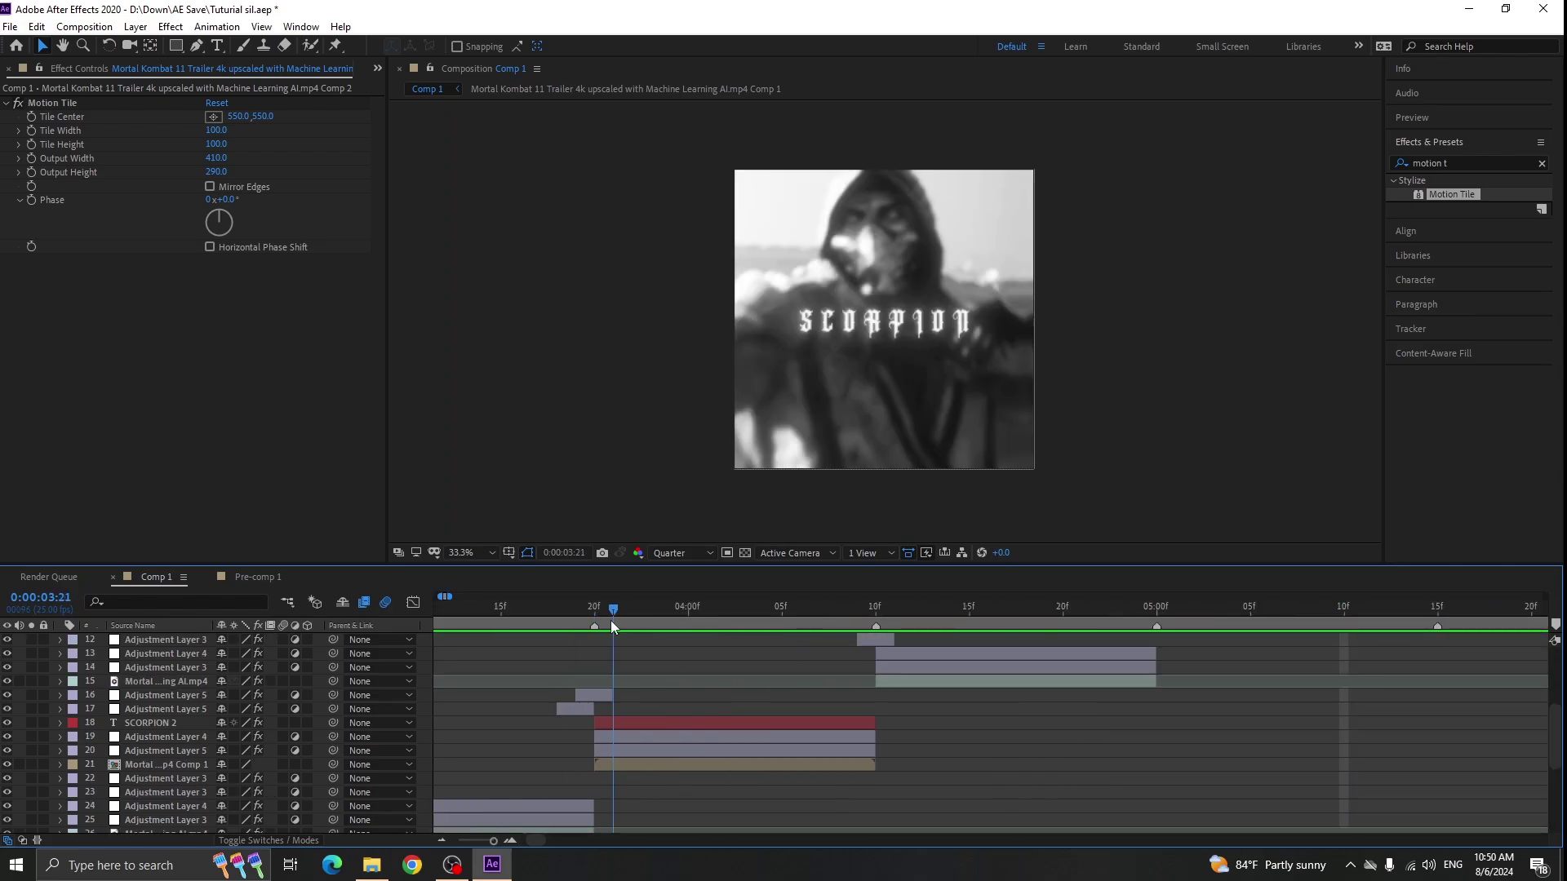
{"action": "left_click", "coordinate": [706, 751]}
{"action": "left_click", "coordinate": [694, 737], "text": "ctrl"}
{"action": "left_click", "coordinate": [578, 709], "text": "ctrl"}
{"action": "left_click", "coordinate": [587, 710], "text": "ctrl"}
{"action": "left_click", "coordinate": [595, 696], "text": "ctrl"}
{"action": "key", "text": "ctrl+d"}
{"action": "scroll", "coordinate": [494, 702], "scroll_direction": "down", "scroll_amount": 1}
{"action": "left_click_drag", "start_coordinate": [183, 695], "coordinate": [213, 756]}
{"action": "left_click_drag", "start_coordinate": [637, 751], "coordinate": [923, 786]}
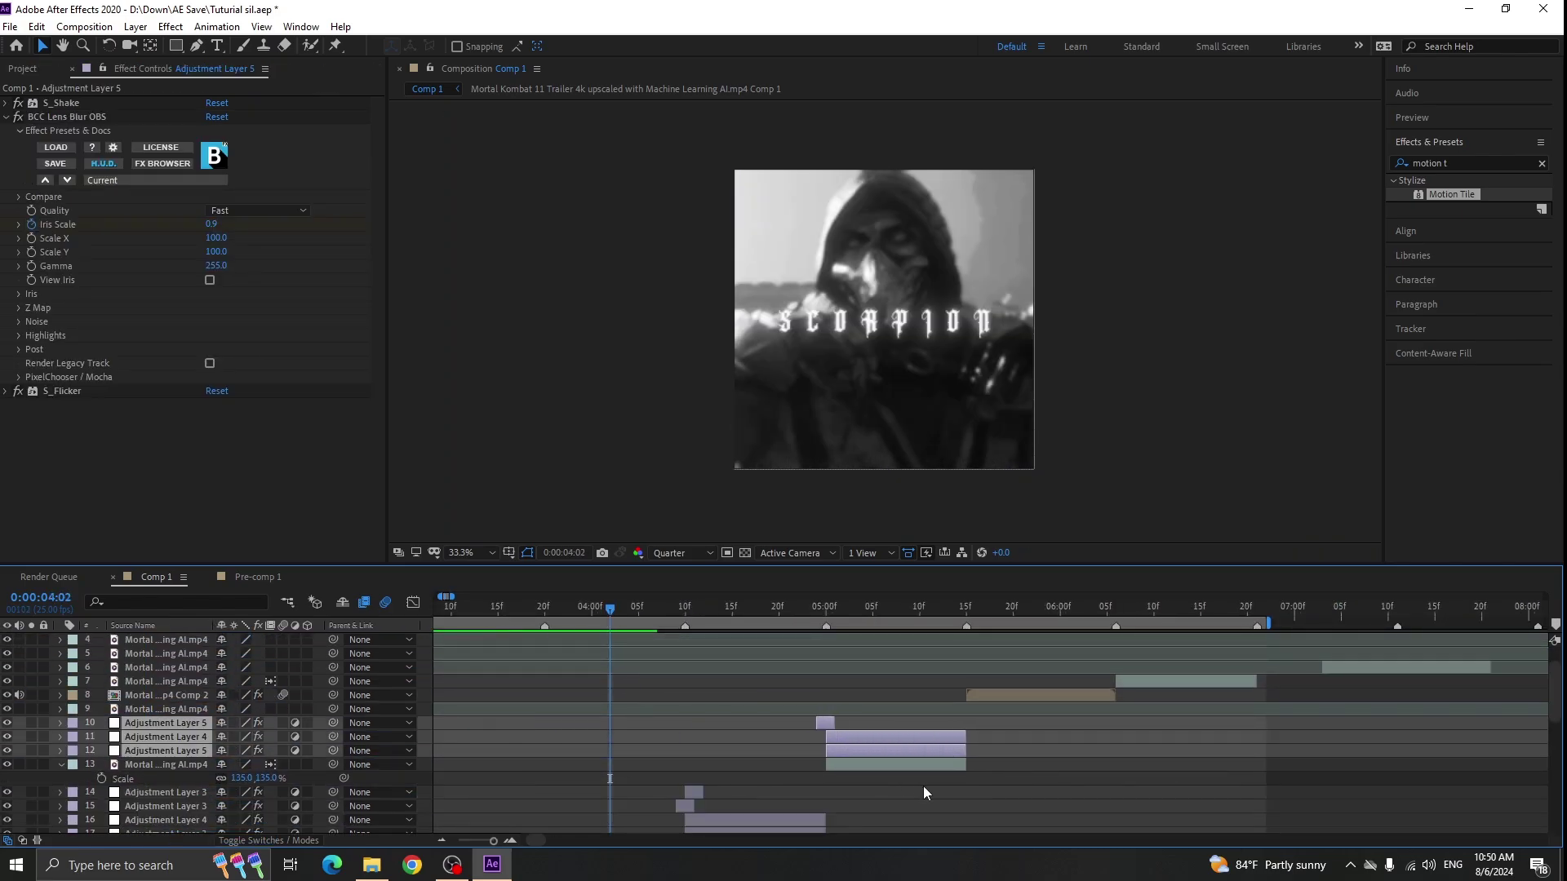
{"action": "left_click", "coordinate": [923, 786]}
- Remove the Tint effect from the duplicated Adjustment Layer 4 and scrub through the clip beneath it
{"action": "scroll", "coordinate": [923, 786], "scroll_direction": "up", "scroll_amount": 3}
{"action": "left_click_drag", "start_coordinate": [484, 612], "coordinate": [896, 734]}
{"action": "left_click", "coordinate": [896, 737]}
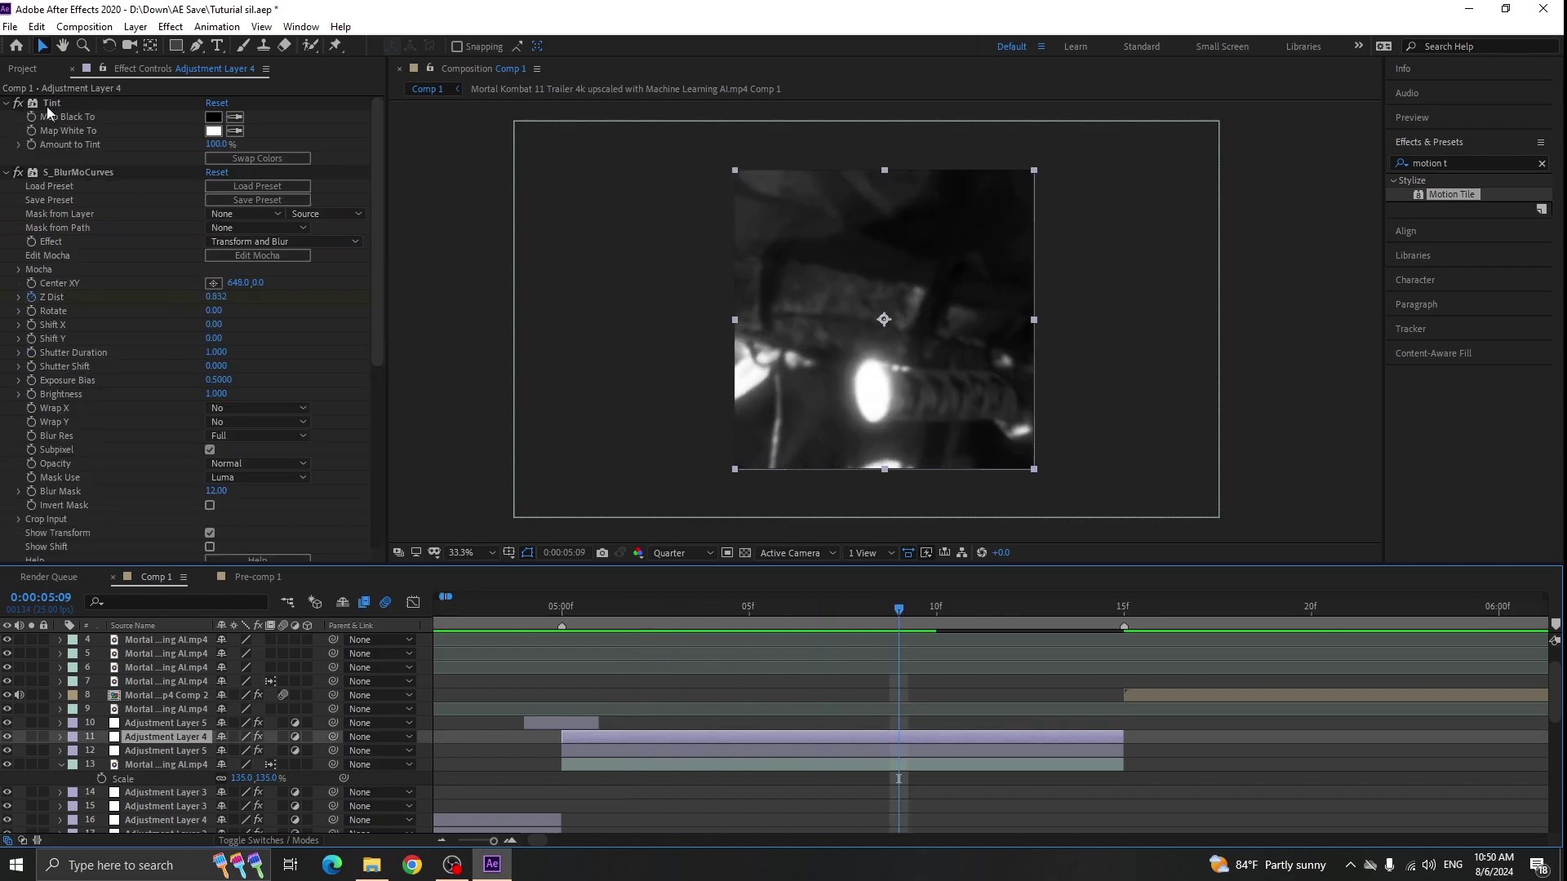
{"action": "left_click", "coordinate": [48, 107]}
{"action": "key", "text": "Delete"}
{"action": "key", "text": "minus"}
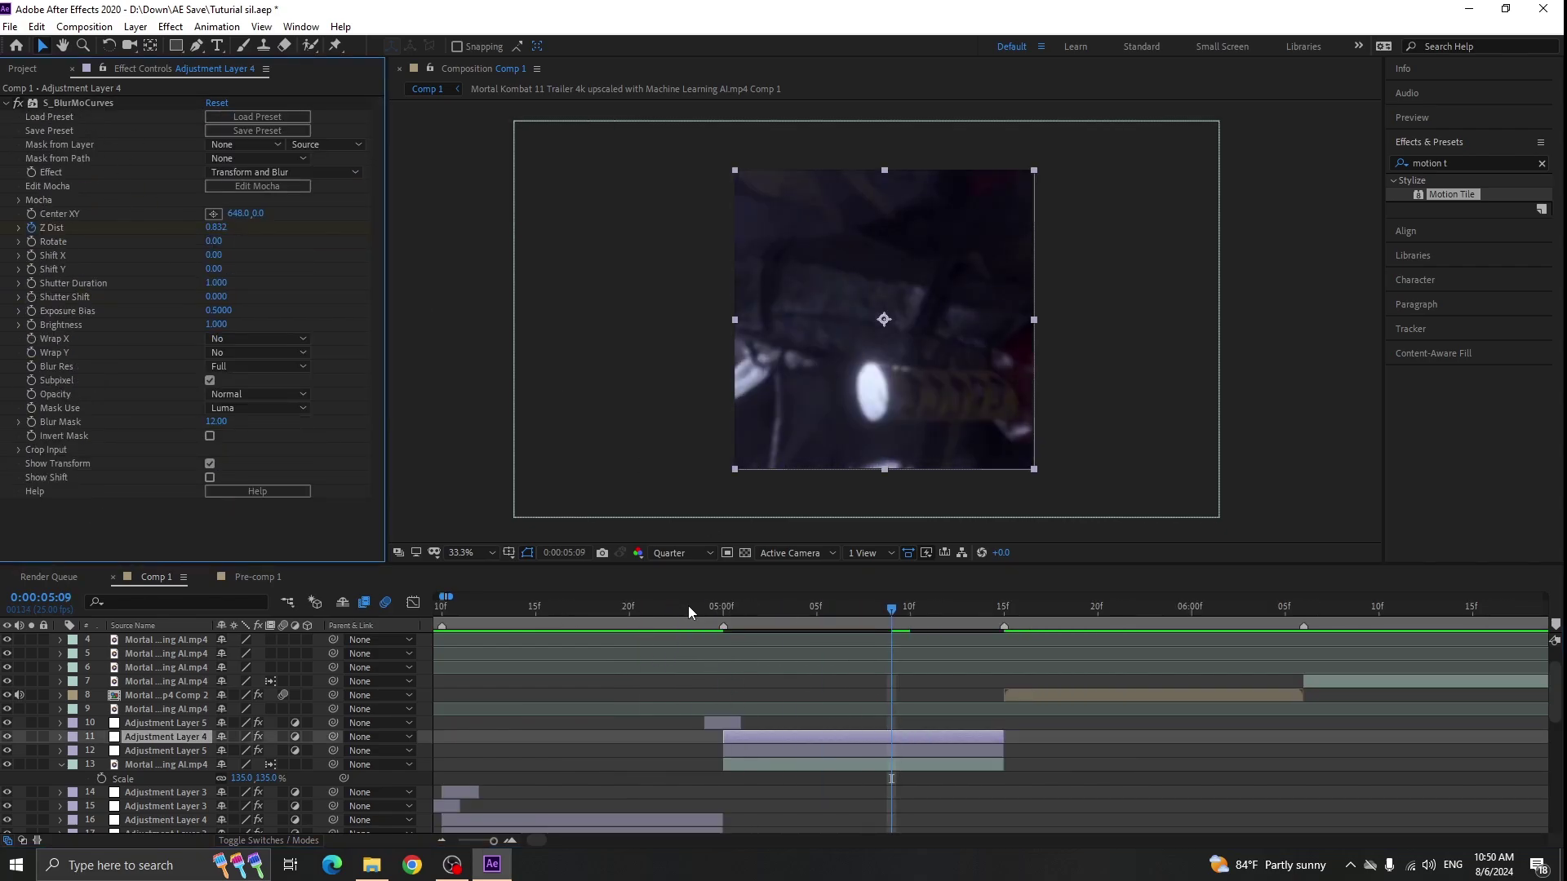
{"action": "left_click_drag", "start_coordinate": [688, 606], "coordinate": [969, 658]}
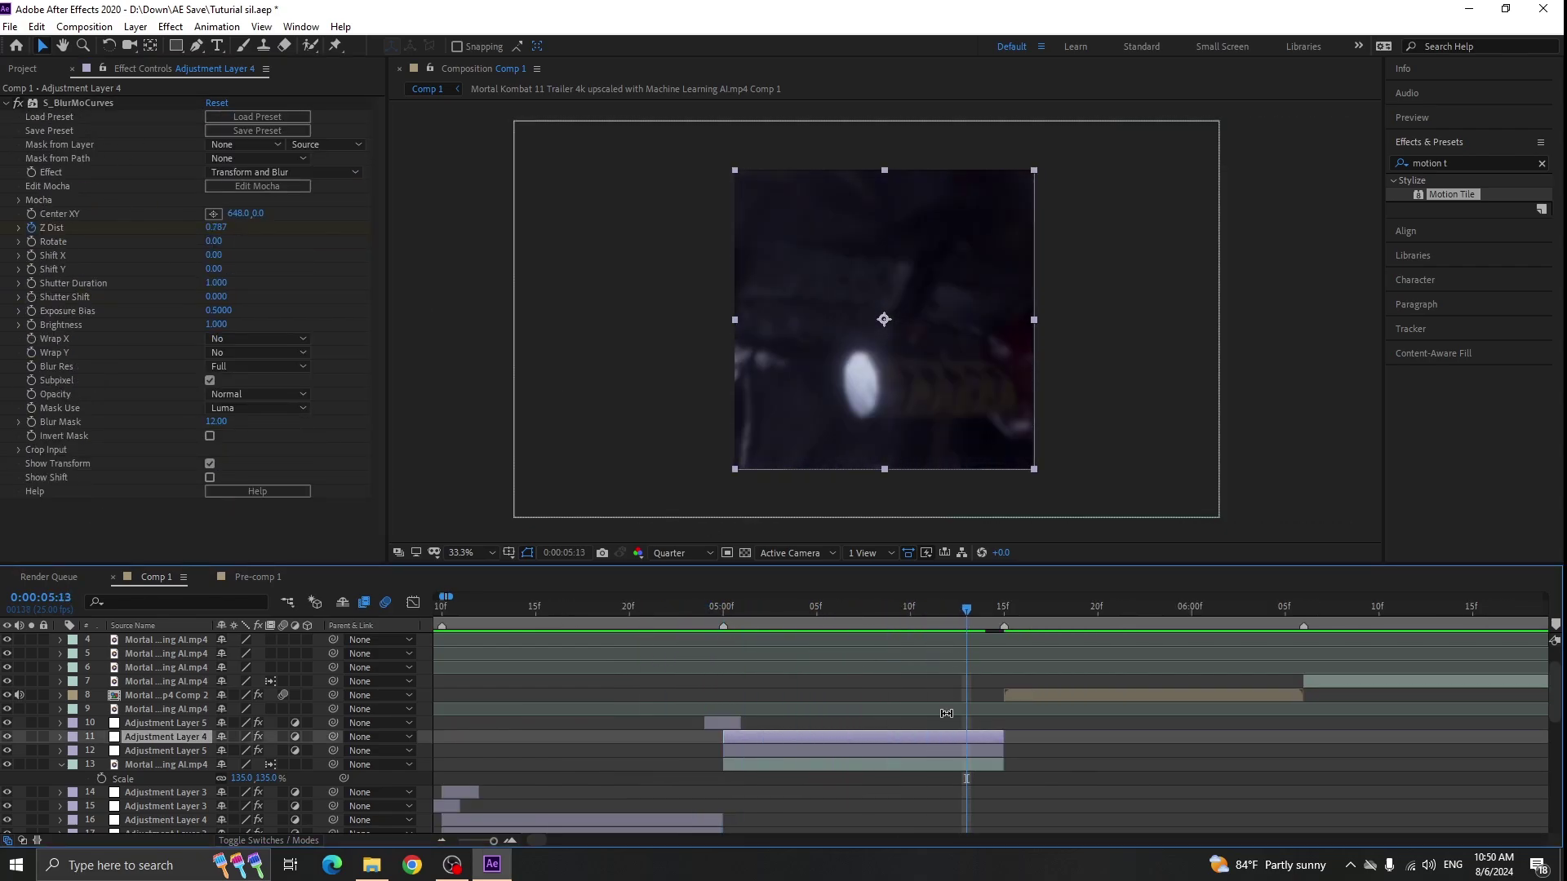
{"action": "left_click", "coordinate": [707, 607]}
{"action": "left_click_drag", "start_coordinate": [706, 608], "coordinate": [732, 637]}
- Keyframe the clip's Scale from 208% at 0:00:05:00 to 135% at 0:00:05:15 with a fast-start, slow-end curve
{"action": "left_click", "coordinate": [176, 768]}
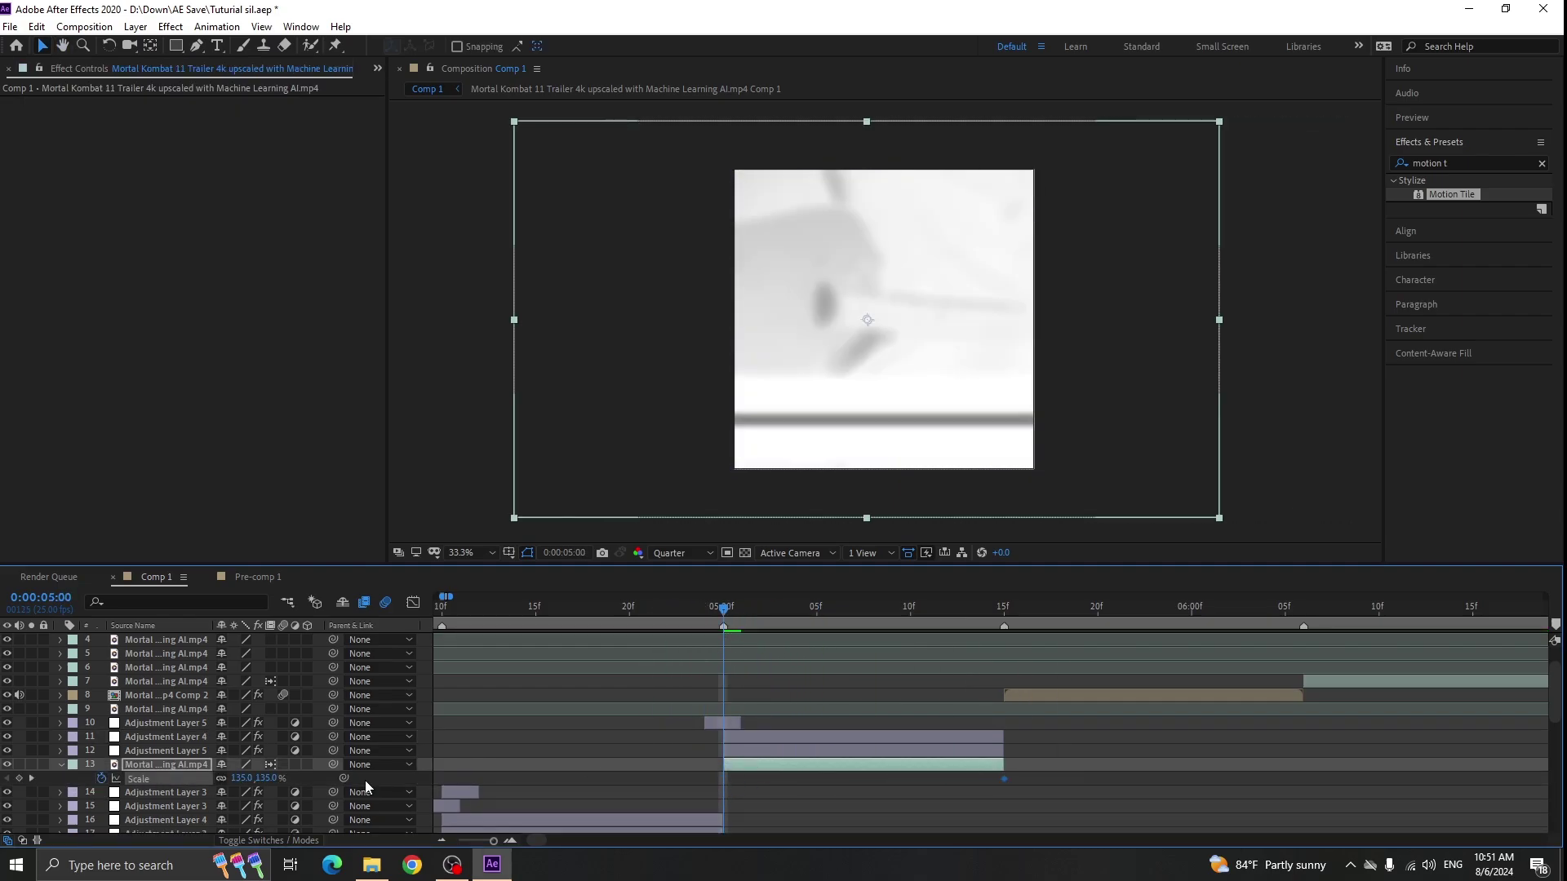
{"action": "mouse_move", "coordinate": [244, 779]}
{"action": "left_mouse_down"}
{"action": "mouse_move", "coordinate": [311, 781]}
{"action": "mouse_move", "coordinate": [226, 779]}
{"action": "left_mouse_up"}
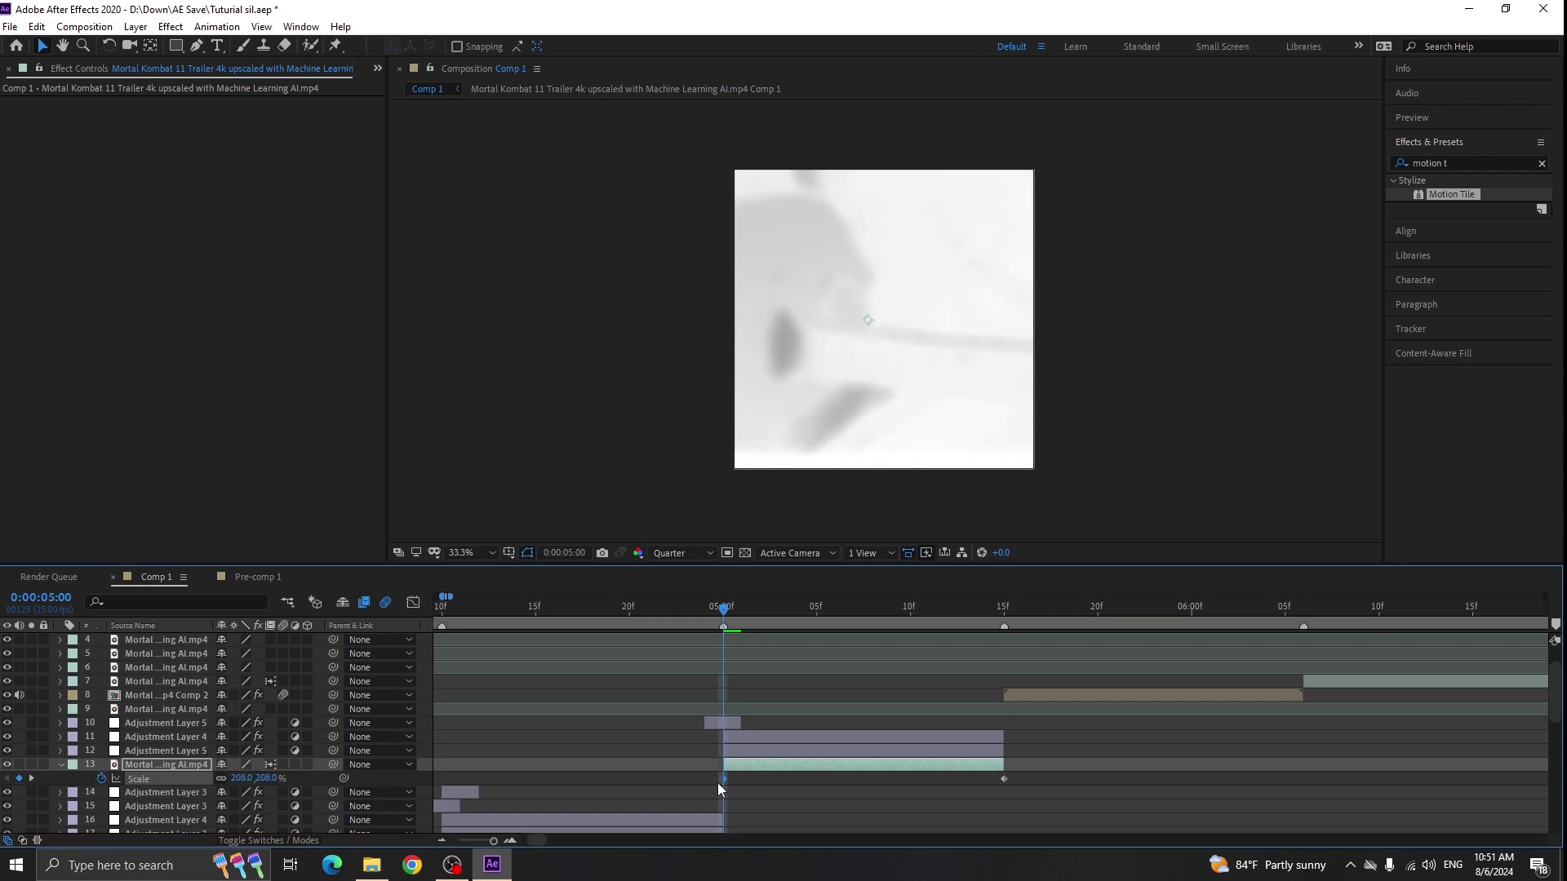
{"action": "left_click", "coordinate": [413, 602]}
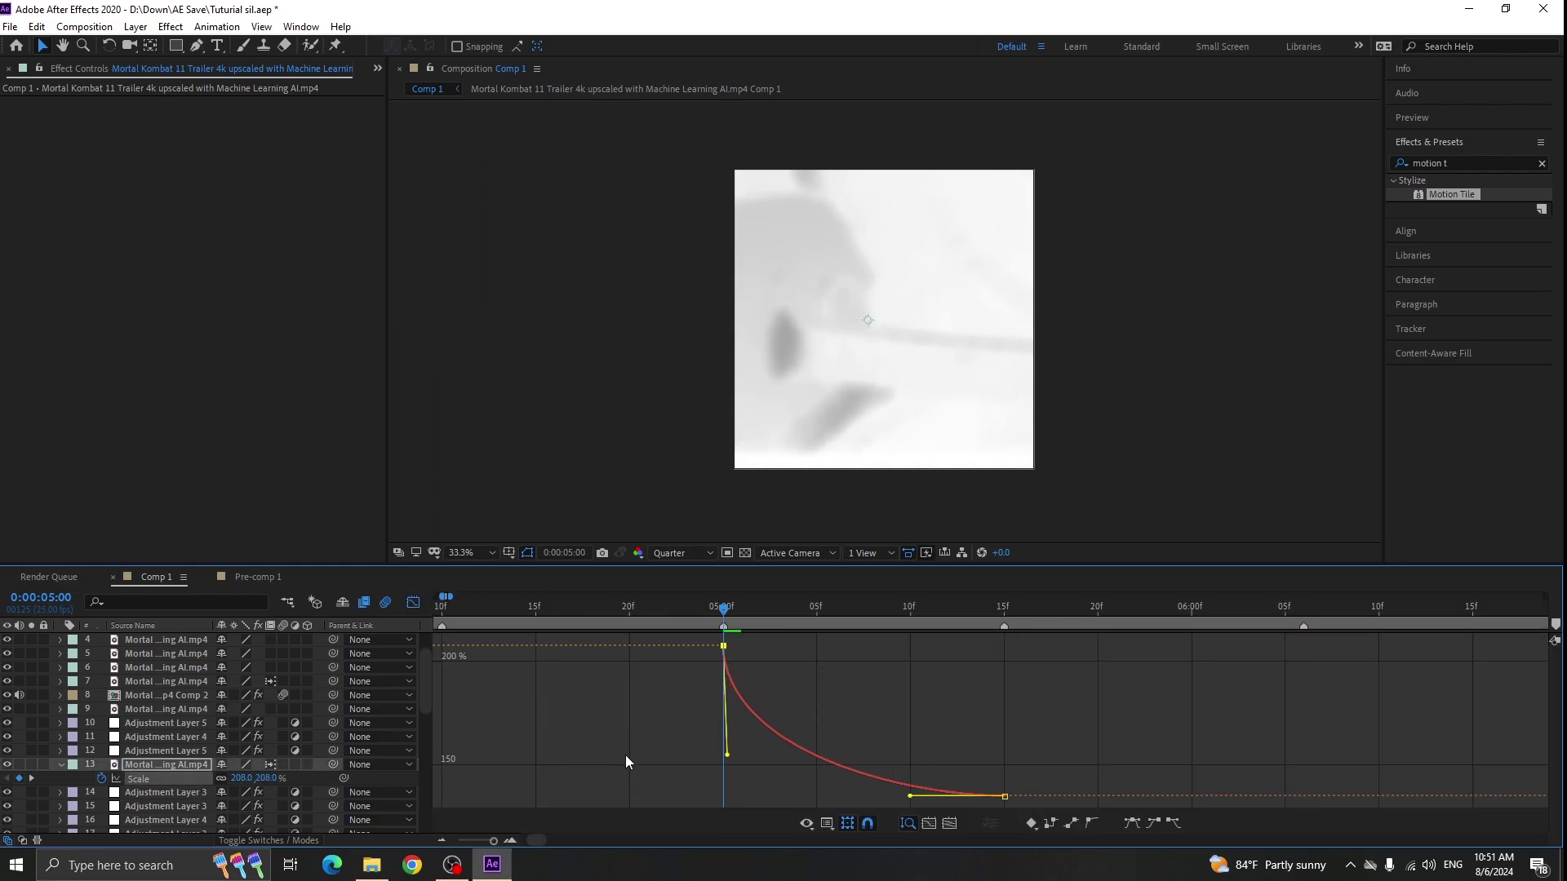
{"action": "left_click", "coordinate": [413, 602]}
- Move Adjustment Layer 4 above the pre-comp so that it spans 0:00:05:15 to 0:00:06:06
{"action": "left_click_drag", "start_coordinate": [817, 613], "coordinate": [892, 645]}
{"action": "left_click", "coordinate": [788, 736]}
{"action": "scroll", "coordinate": [789, 736], "scroll_direction": "up", "scroll_amount": 2, "text": "alt"}
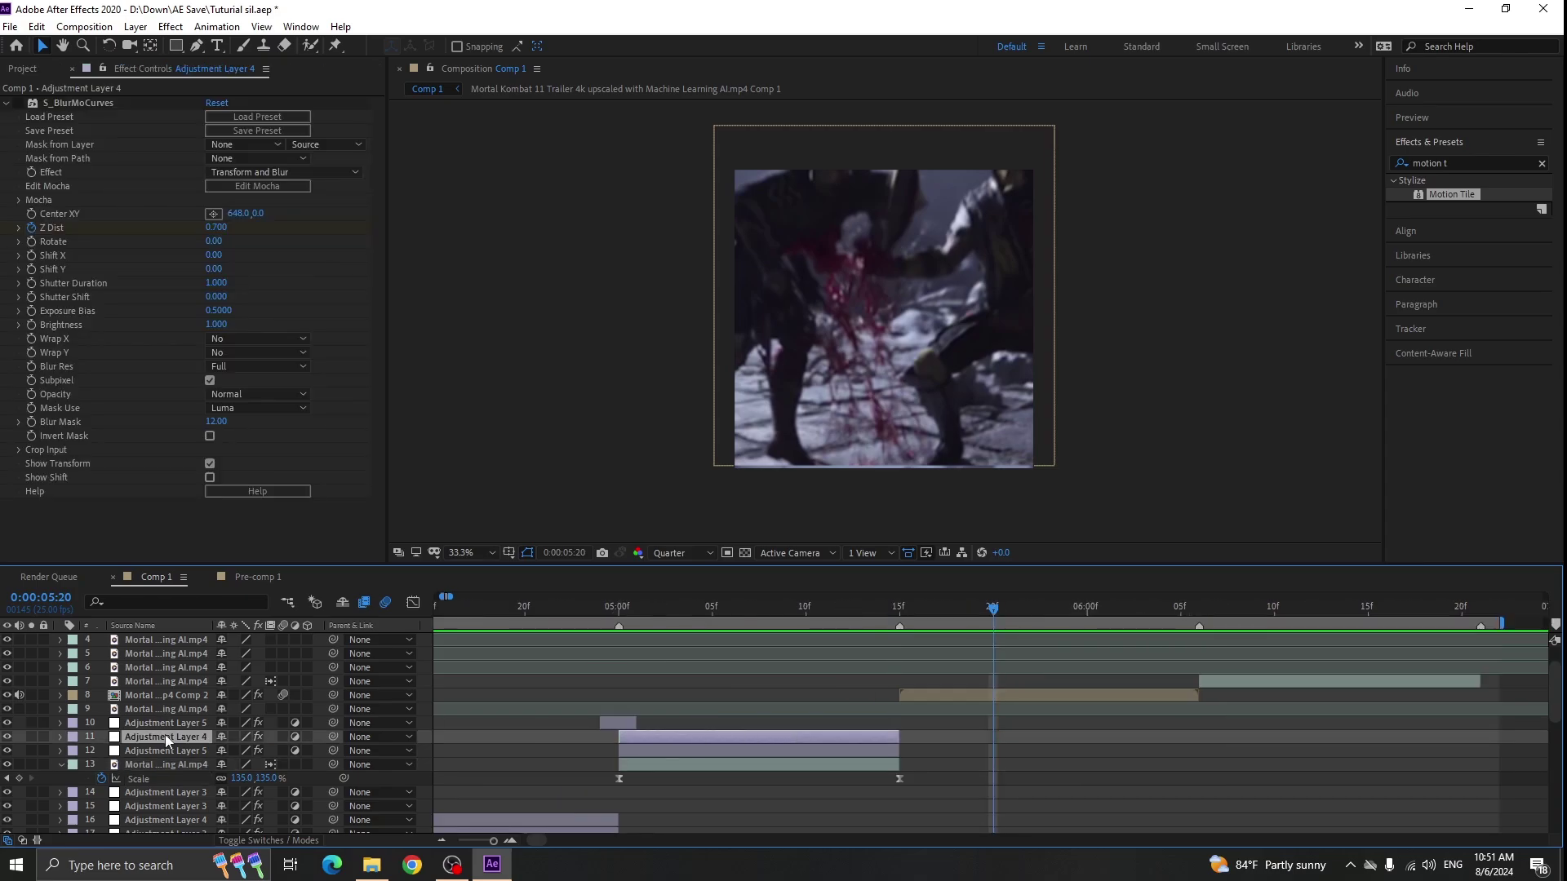
{"action": "left_click_drag", "start_coordinate": [259, 691], "coordinate": [260, 692]}
{"action": "left_click_drag", "start_coordinate": [643, 695], "coordinate": [993, 723]}
- Set S_BlurMoCurves' final Z Dist keyframe to 0.6 at 0:00:06:06 and its Center XY to 648, 497
{"action": "left_click", "coordinate": [18, 103]}
{"action": "key", "text": "u"}
{"action": "left_click_drag", "start_coordinate": [867, 613], "coordinate": [1198, 695]}
{"action": "type", "text": "0.6"}
{"action": "key", "text": "Return"}
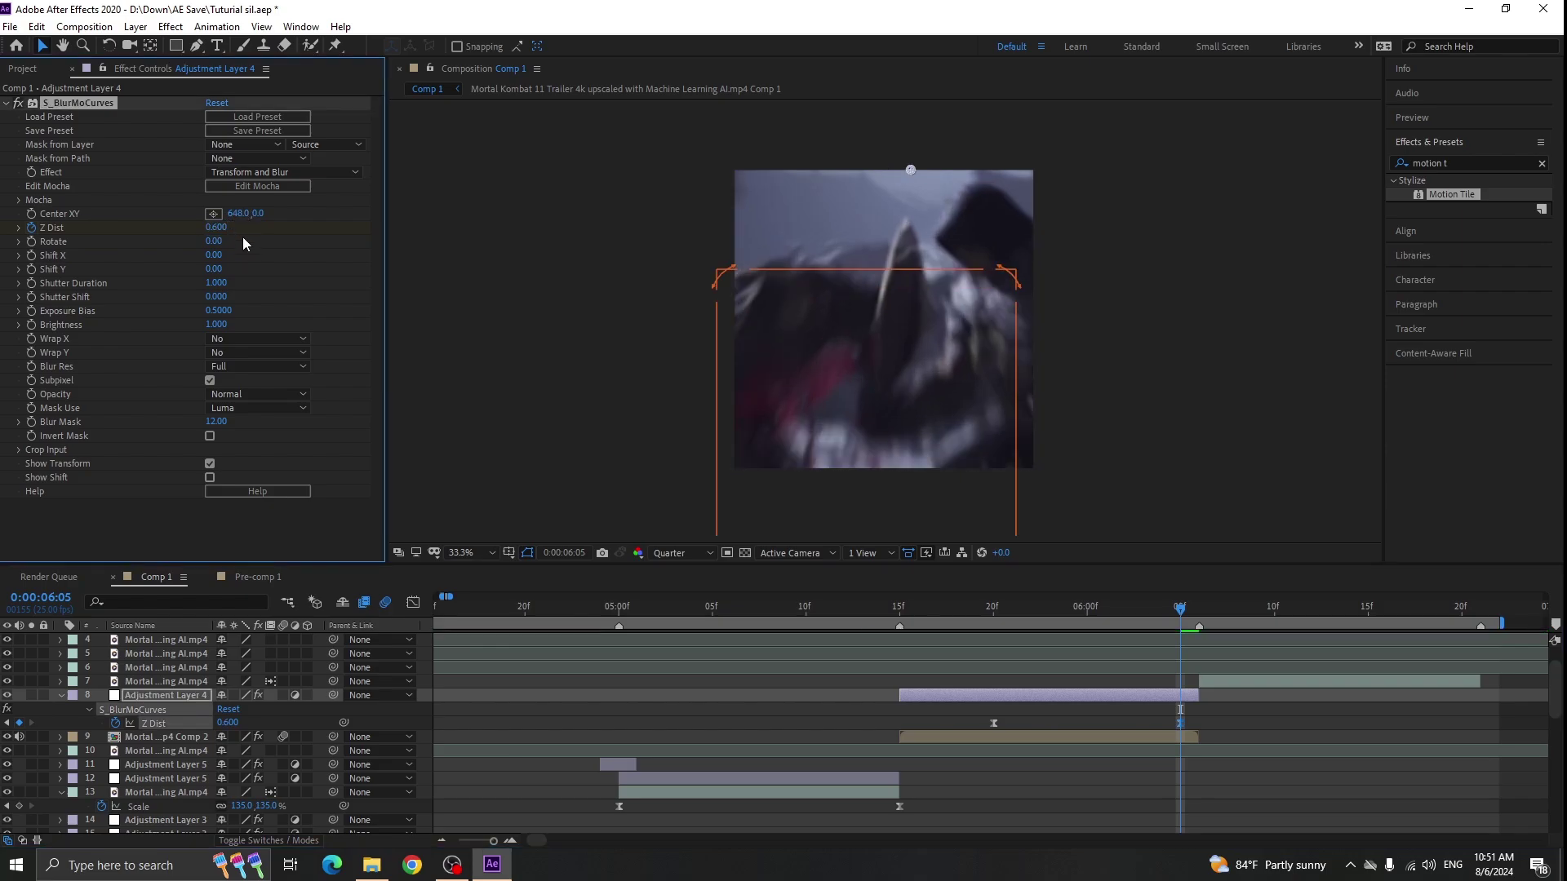
{"action": "left_click_drag", "start_coordinate": [255, 214], "coordinate": [641, 231]}
{"action": "left_click_drag", "start_coordinate": [1179, 723], "coordinate": [1198, 723]}
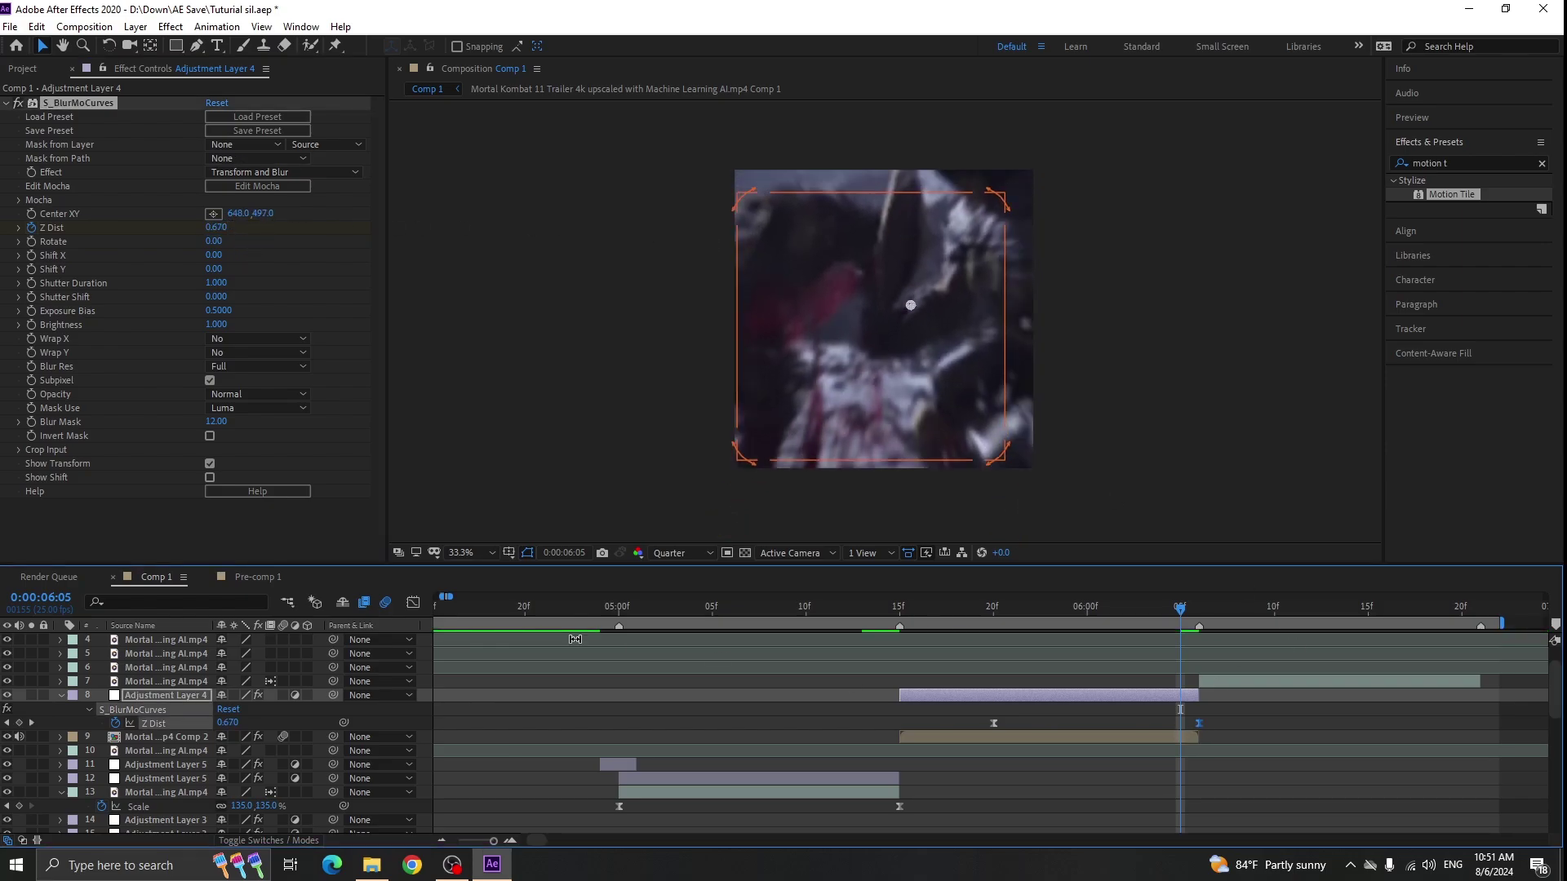
- Shape the Z Dist curve to accelerate towards 0:00:06:06 and play back the zoom over the pre-comp
{"action": "left_click", "coordinate": [413, 603]}
{"action": "left_click_drag", "start_coordinate": [997, 697], "coordinate": [989, 621]}
{"action": "key", "text": "space"}
{"action": "left_click", "coordinate": [970, 609]}
{"action": "left_click", "coordinate": [728, 606]}
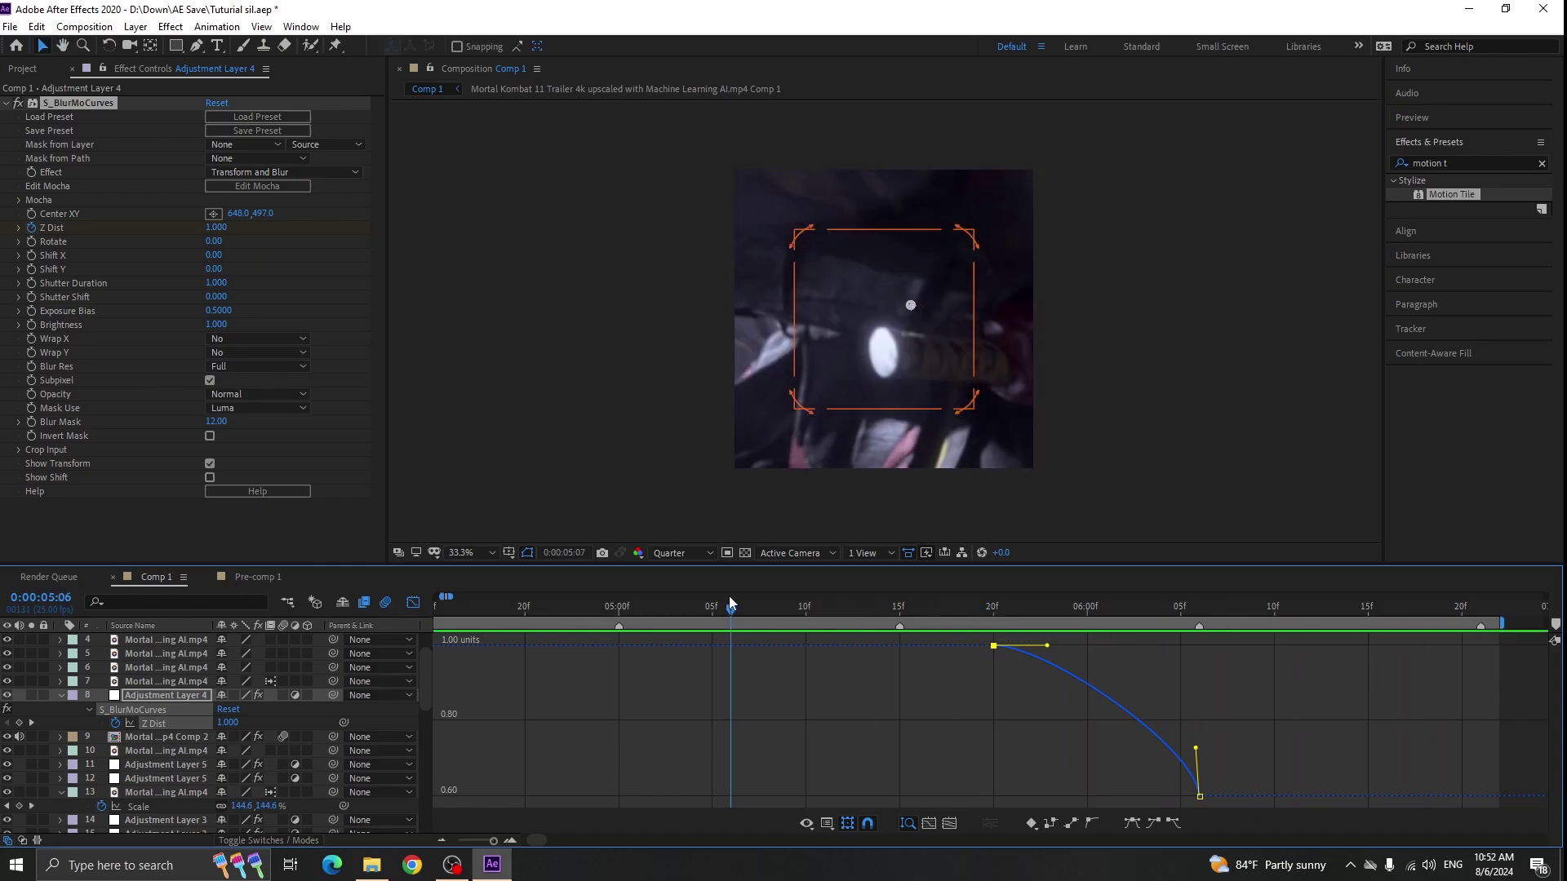
{"action": "left_click", "coordinate": [893, 610]}
{"action": "key", "text": "space"}
{"action": "left_click", "coordinate": [416, 603]}
{"action": "left_click", "coordinate": [414, 603]}
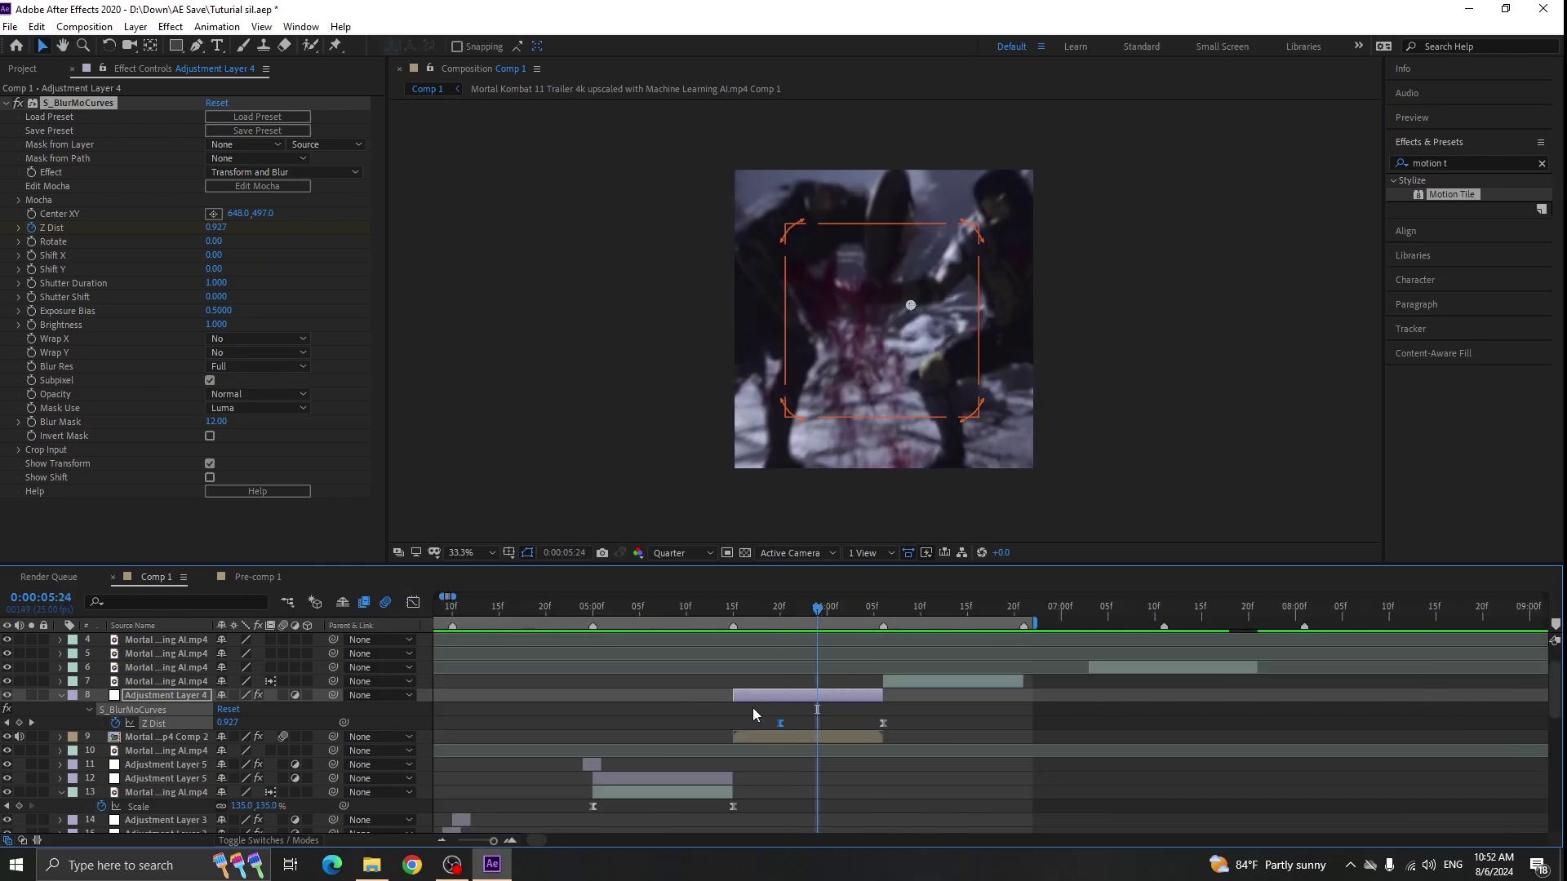
- Duplicate the three Adjustment Layer 3 layers from the earlier clip and shift them over the pre-comp, extending the long one to 0:00:06:06
{"action": "scroll", "coordinate": [678, 738], "scroll_direction": "down", "scroll_amount": 3}
{"action": "left_click", "coordinate": [632, 738]}
{"action": "left_click", "coordinate": [627, 723], "text": "ctrl"}
{"action": "left_click", "coordinate": [633, 709], "text": "ctrl"}
{"action": "key", "text": "ctrl+d"}
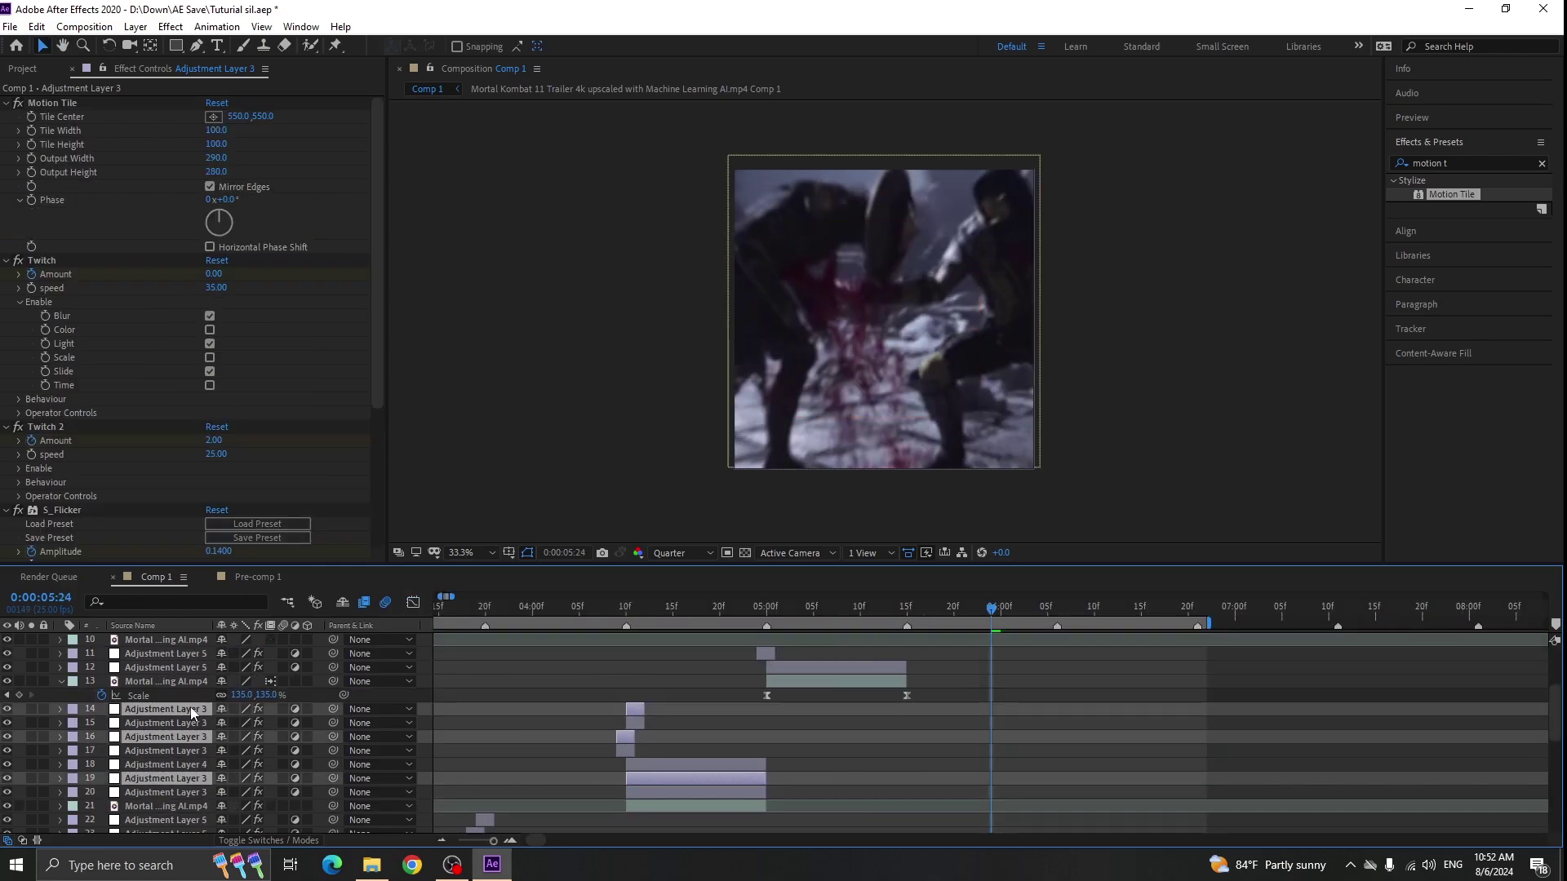
{"action": "mouse_move", "coordinate": [189, 707]}
{"action": "left_mouse_down"}
{"action": "mouse_move", "coordinate": [215, 644]}
{"action": "mouse_move", "coordinate": [220, 706]}
{"action": "left_mouse_up"}
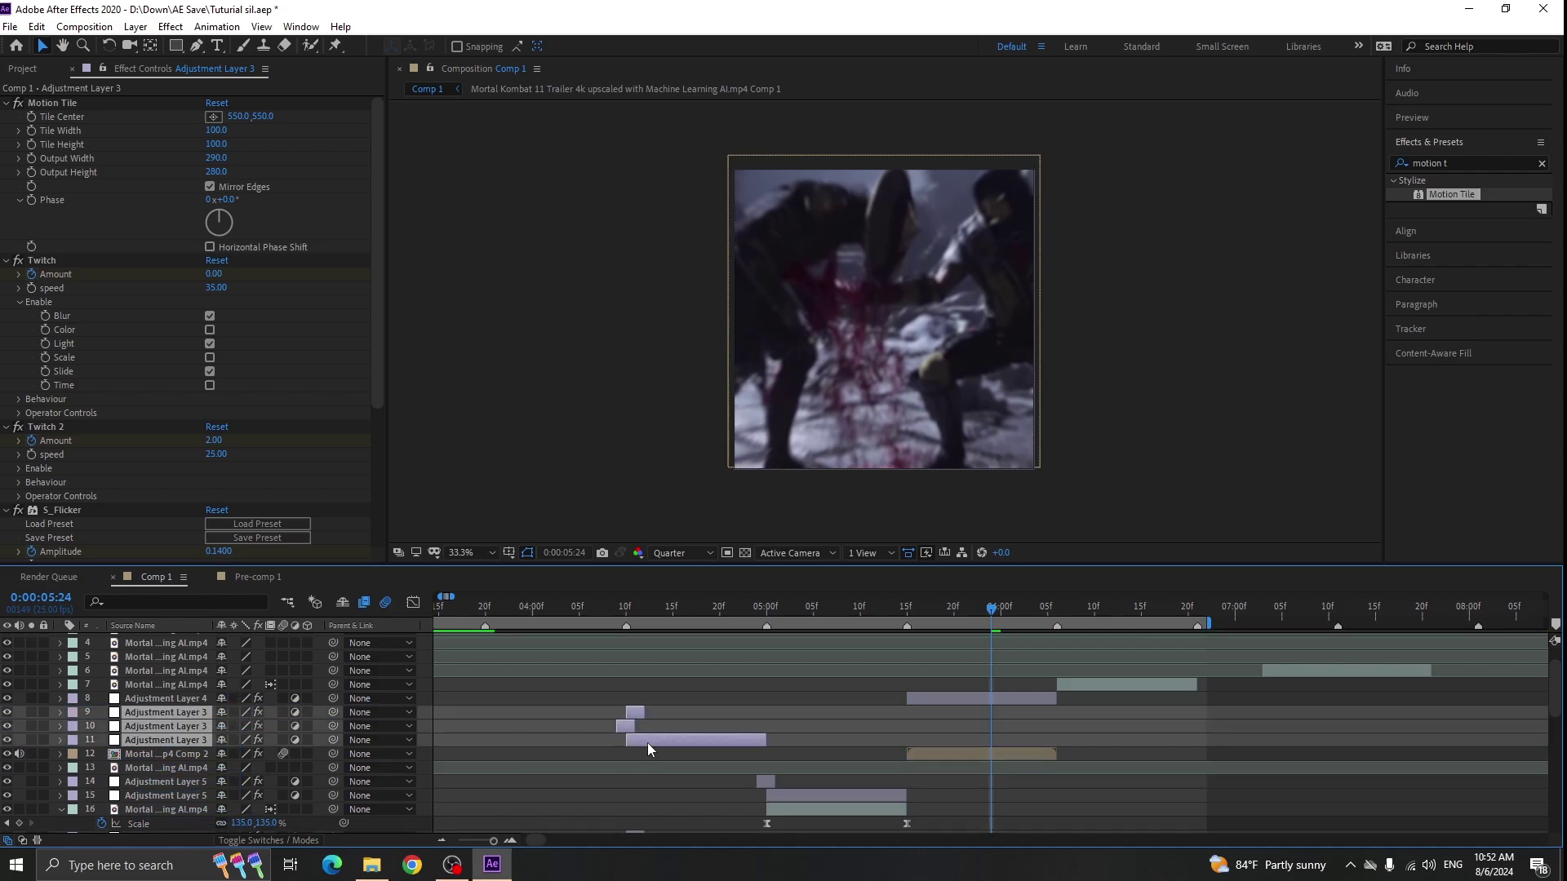
{"action": "left_click", "coordinate": [1046, 787]}
{"action": "scroll", "coordinate": [1046, 787], "scroll_direction": "up", "scroll_amount": 1}
{"action": "left_click_drag", "start_coordinate": [1046, 741], "coordinate": [1066, 740]}
- Stack the two short Adjustment Layer 3 layers above Adjustment Layer 4 and scrub through the transition at 0:00:05:15
{"action": "left_click", "coordinate": [758, 725]}
{"action": "left_click", "coordinate": [777, 711], "text": "ctrl"}
{"action": "left_click_drag", "start_coordinate": [777, 711], "coordinate": [775, 692]}
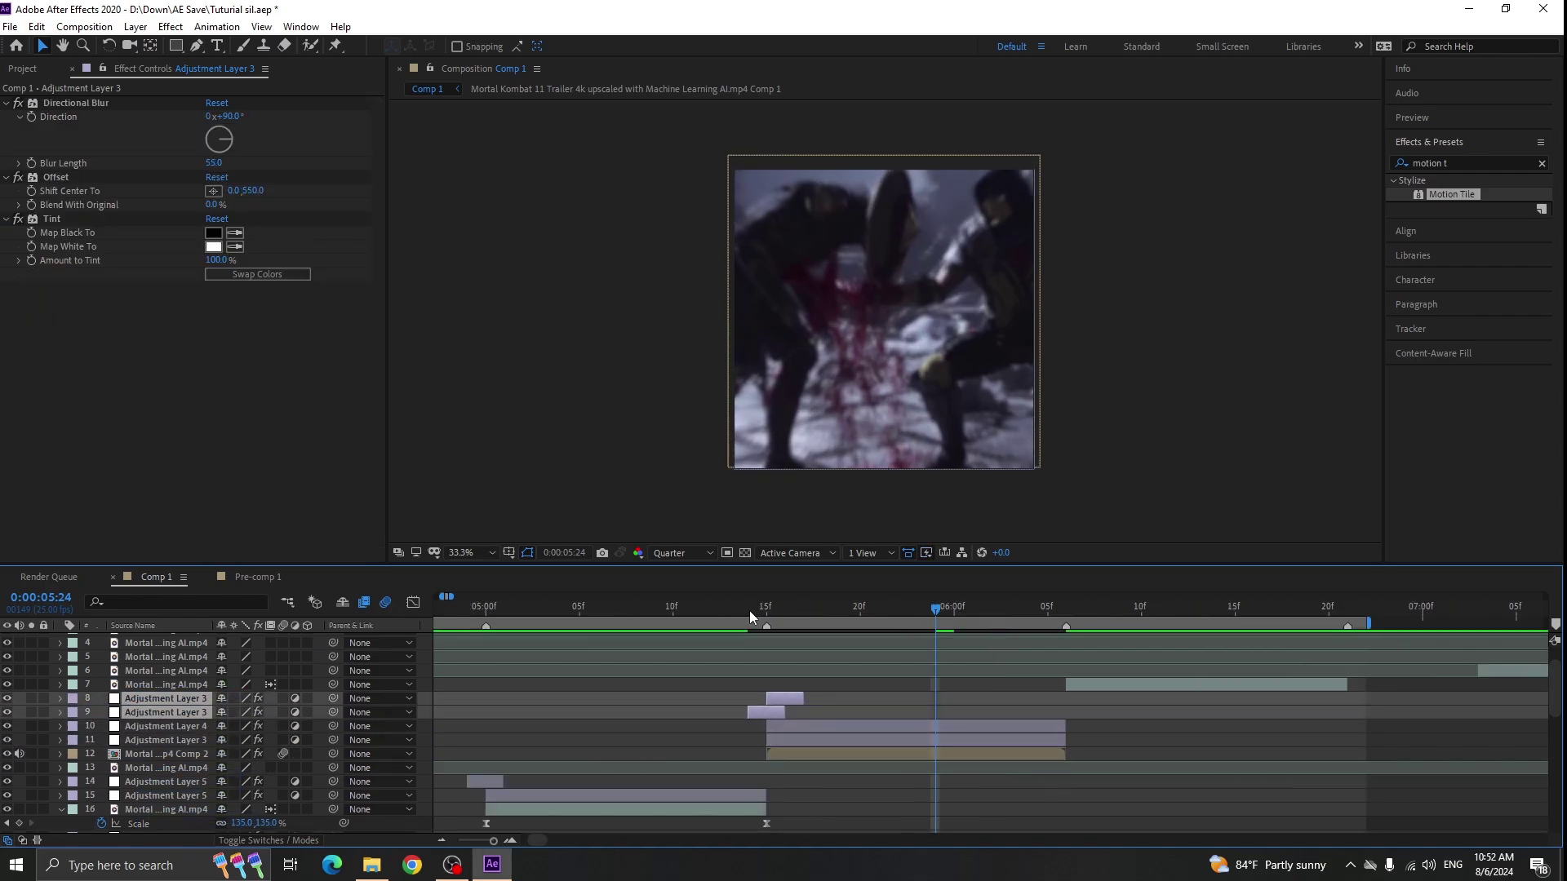
{"action": "left_click_drag", "start_coordinate": [750, 611], "coordinate": [812, 613]}
{"action": "left_click", "coordinate": [1196, 610]}
- Duplicate the two Adjustment Layer 5 layers from the 0:00:05:00 clip and place them over the clip starting at 0:00:06:06
{"action": "scroll", "coordinate": [798, 705], "scroll_direction": "down", "scroll_amount": 2}
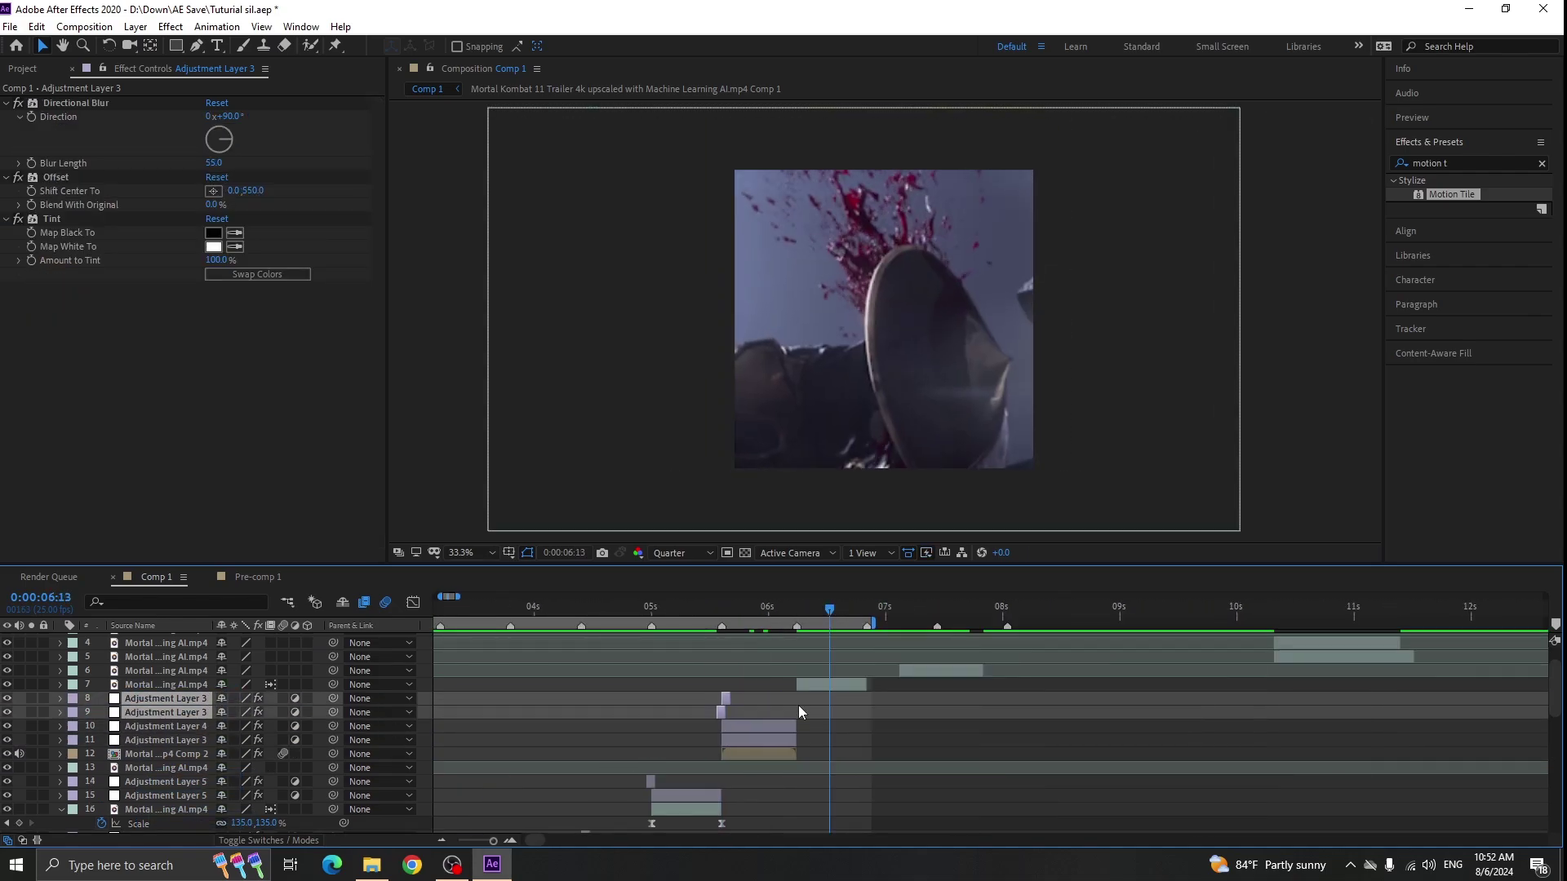
{"action": "scroll", "coordinate": [798, 706], "scroll_direction": "up", "scroll_amount": 2}
{"action": "left_click", "coordinate": [736, 741]}
{"action": "scroll", "coordinate": [688, 723], "scroll_direction": "down", "scroll_amount": 3}
{"action": "left_click_drag", "start_coordinate": [535, 700], "coordinate": [490, 715]}
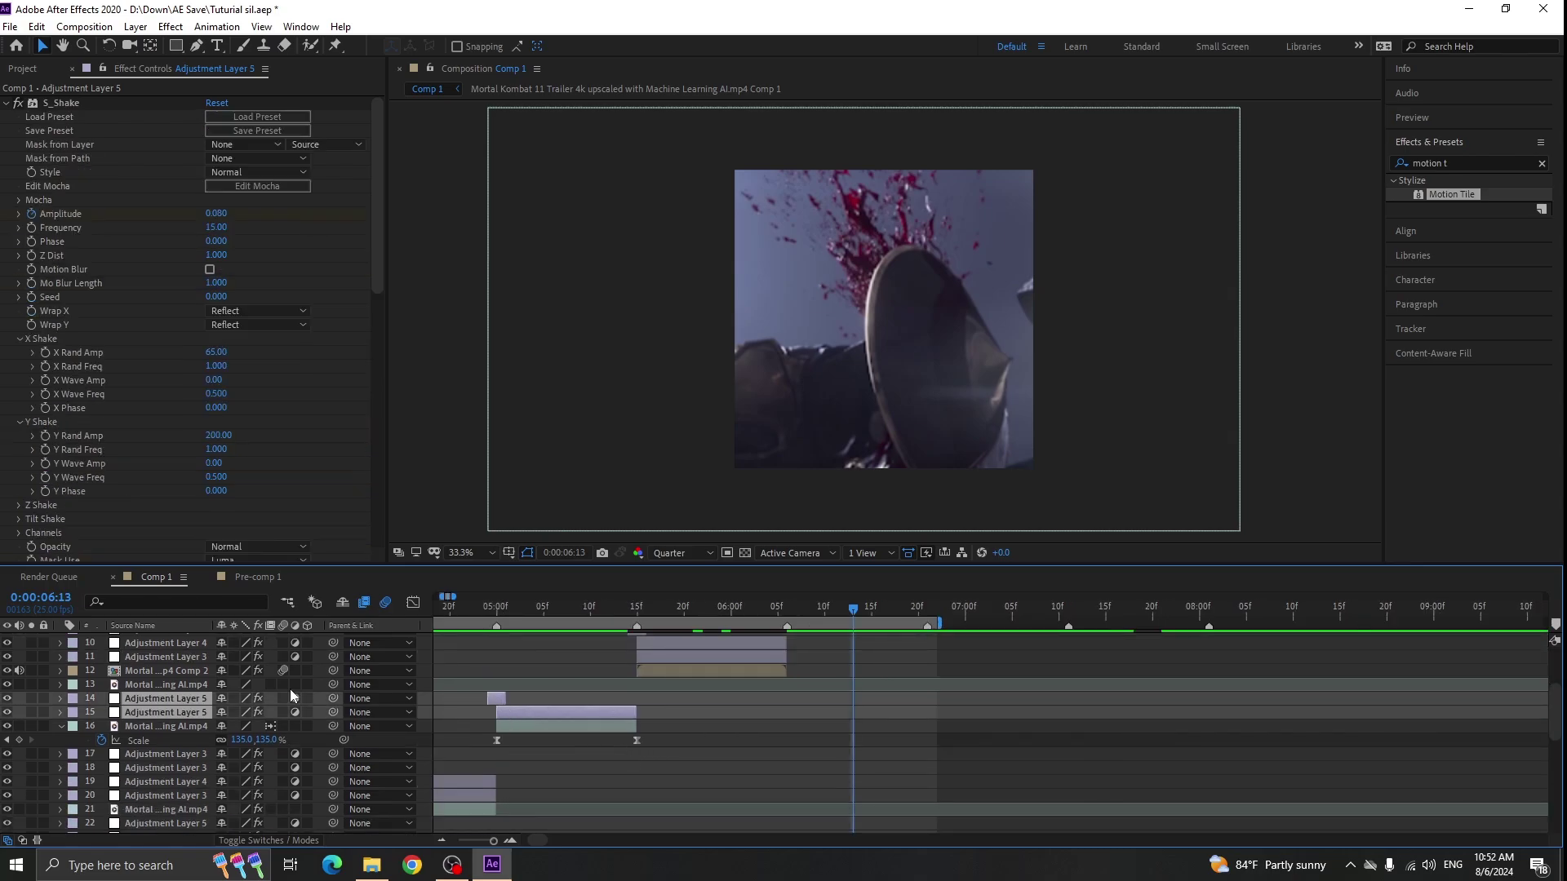
{"action": "key", "text": "ctrl+d"}
{"action": "left_click_drag", "start_coordinate": [188, 698], "coordinate": [326, 690]}
{"action": "left_click_drag", "start_coordinate": [562, 711], "coordinate": [853, 712]}
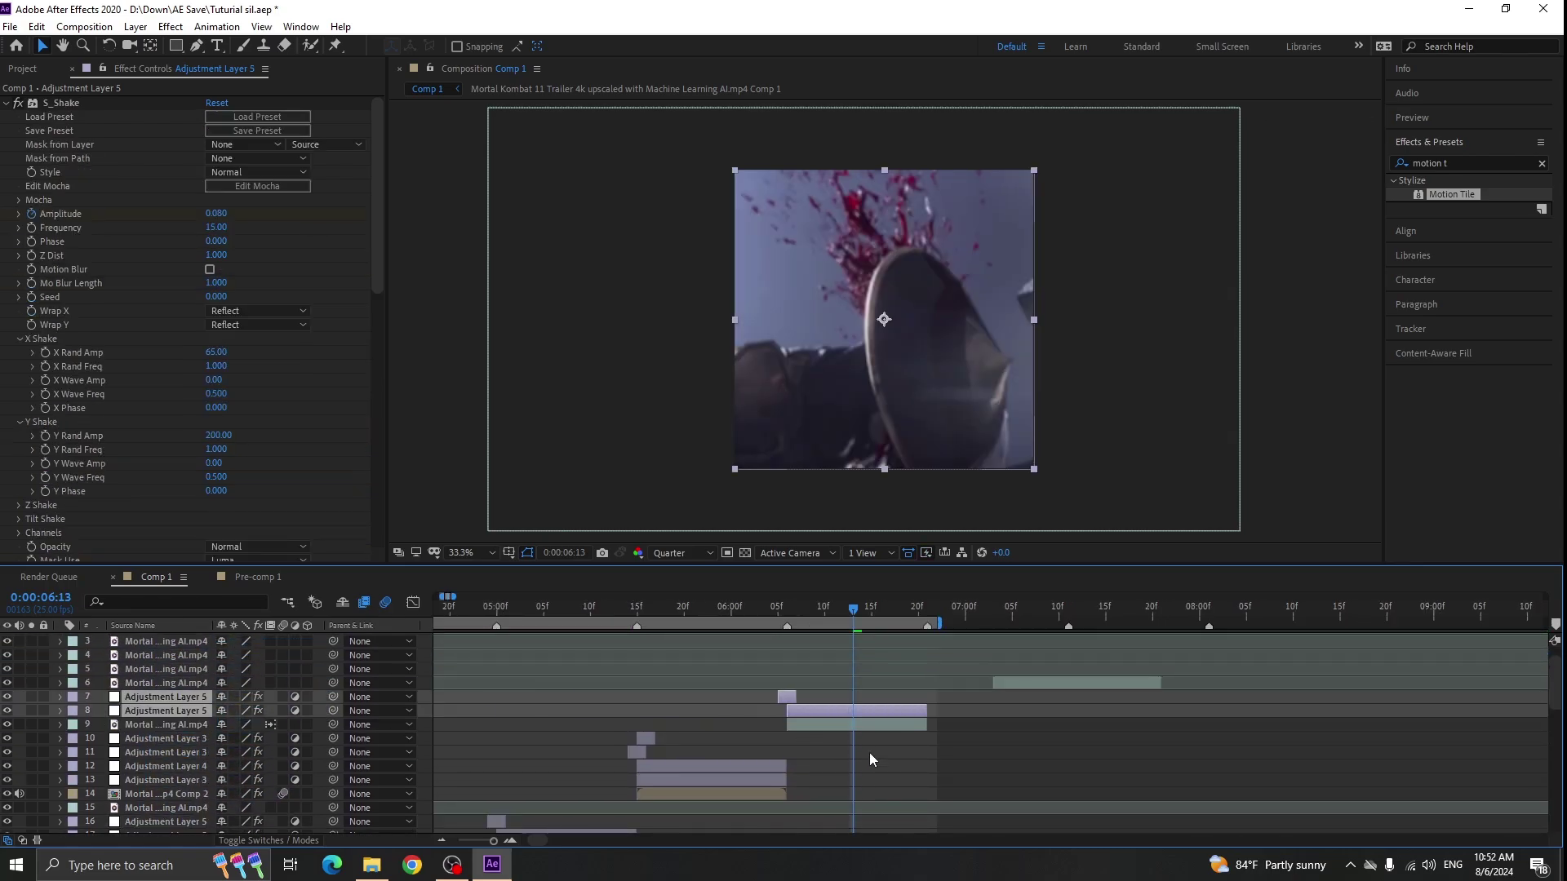
- Duplicate the pre-comp's Adjustment Layer 4 and place the copy over the clip starting at 0:00:06:06
{"action": "scroll", "coordinate": [870, 754], "scroll_direction": "up", "scroll_amount": 2}
{"action": "left_click", "coordinate": [620, 764]}
{"action": "key", "text": "ctrl+d"}
{"action": "left_click_drag", "start_coordinate": [188, 766], "coordinate": [327, 706]}
{"action": "left_click_drag", "start_coordinate": [531, 716], "coordinate": [798, 711]}
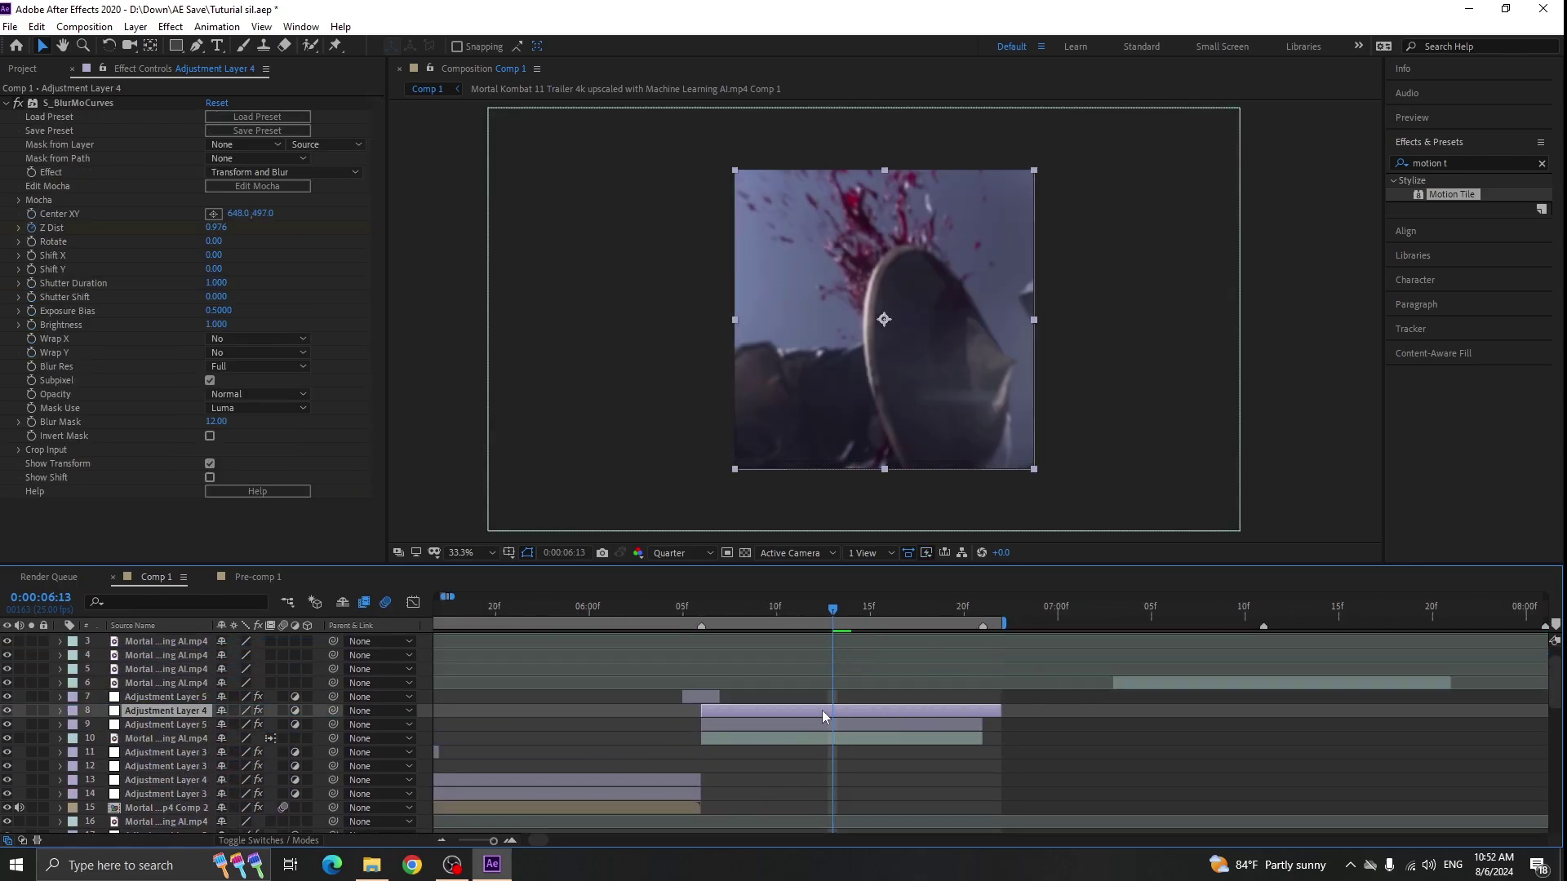
- Retime the copy's Z Dist keyframes to run from 0:00:06:06 to 0:00:06:21 and make the curve accelerate towards the end
{"action": "key", "text": "u"}
{"action": "left_click", "coordinate": [982, 611]}
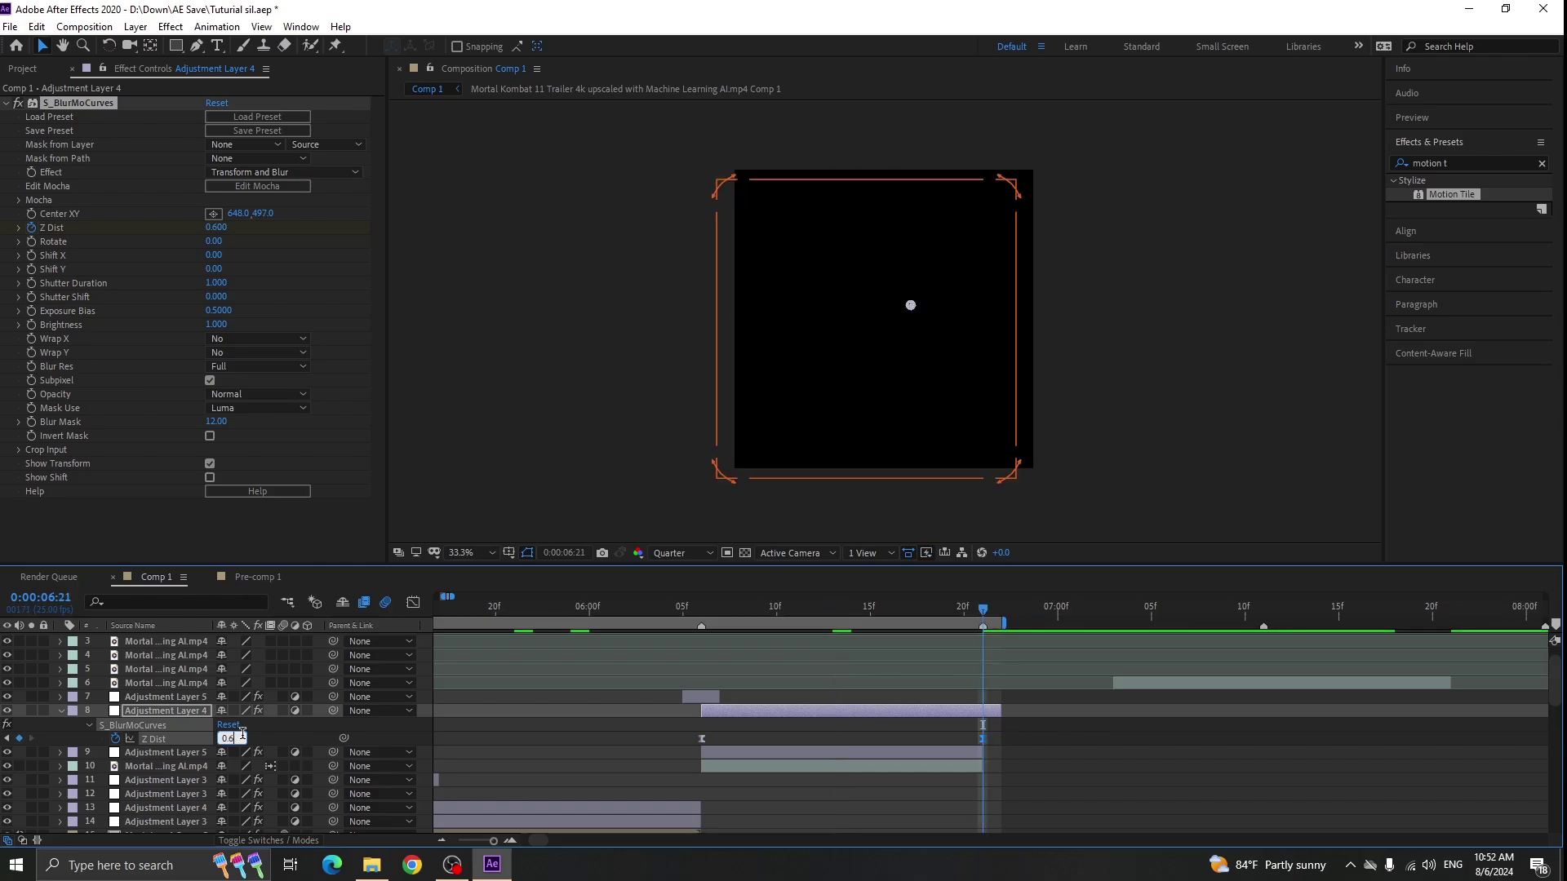
{"action": "left_click", "coordinate": [869, 611]}
{"action": "key", "text": "shift+F3"}
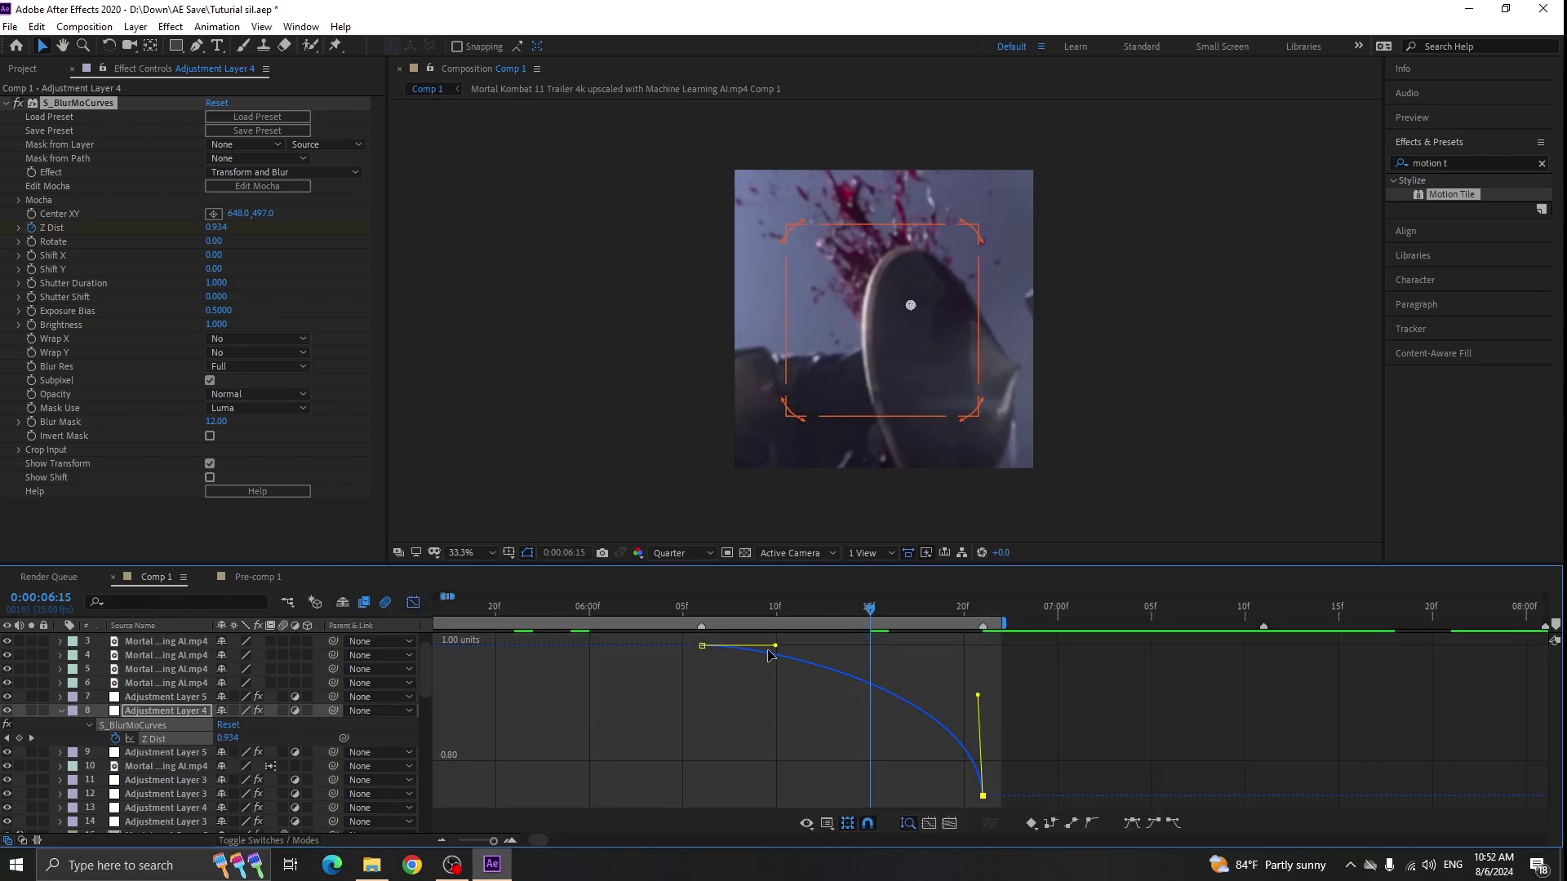
- Set the copy's S_BlurMoCurves Center XY to 648, 668 and trim the layer's end to 0:00:06:21
{"action": "left_click_drag", "start_coordinate": [262, 214], "coordinate": [401, 225]}
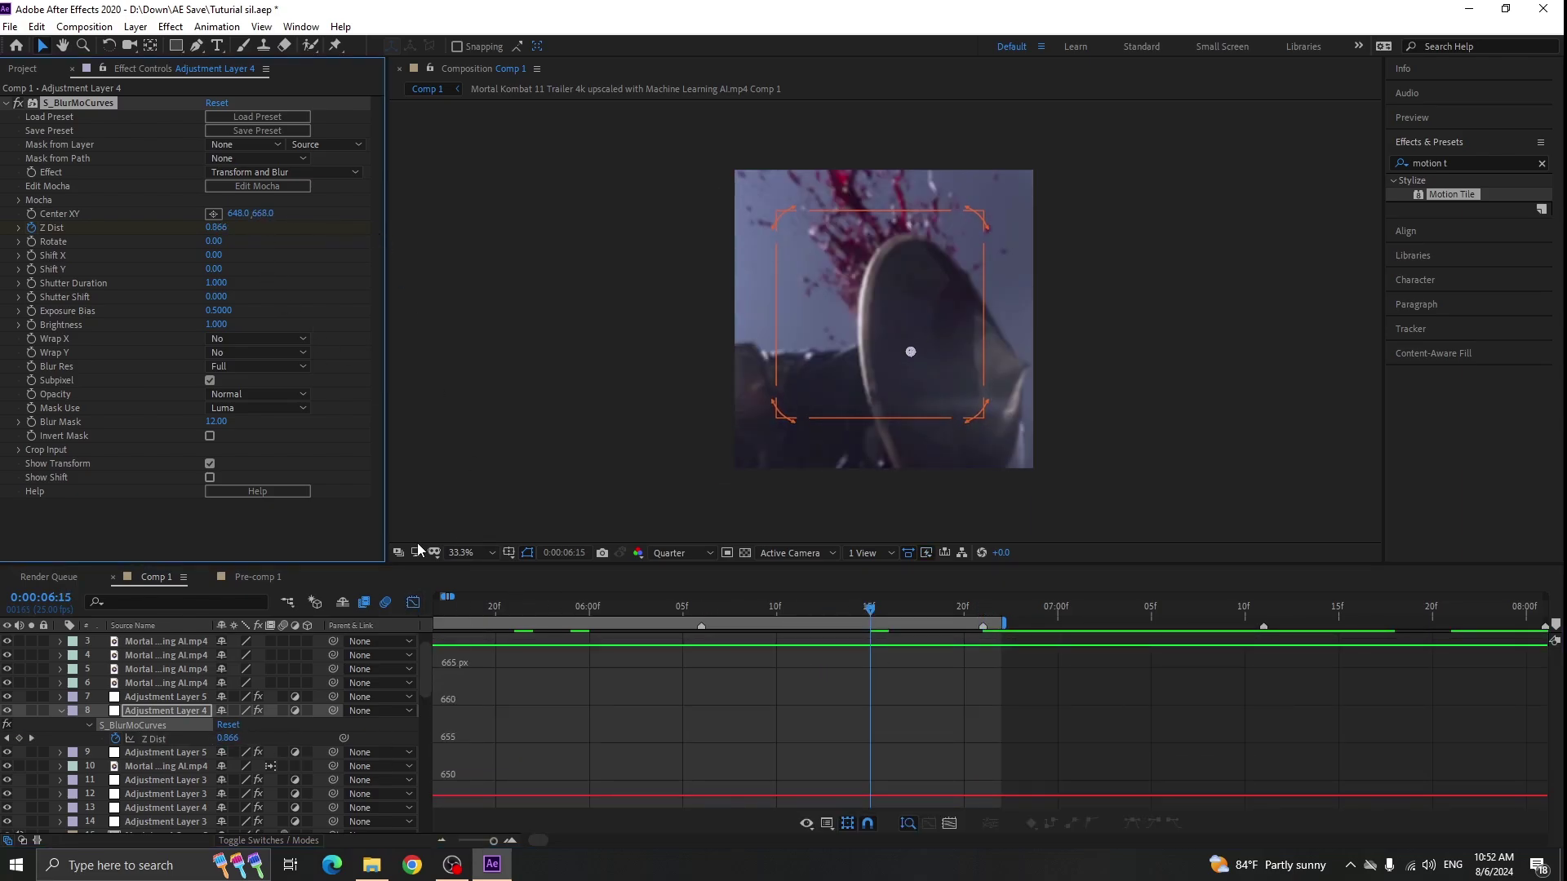
{"action": "left_click", "coordinate": [413, 603]}
{"action": "key", "text": "u"}
{"action": "left_click_drag", "start_coordinate": [1003, 710], "coordinate": [987, 710]}
- Play back the edit from 0:00:01:07 to review the added transitions and zooms
{"action": "scroll", "coordinate": [914, 685], "scroll_direction": "down", "scroll_amount": 7}
{"action": "scroll", "coordinate": [844, 659], "scroll_direction": "down", "scroll_amount": 2}
{"action": "scroll", "coordinate": [483, 604], "scroll_direction": "up", "scroll_amount": 2}
{"action": "left_click", "coordinate": [497, 614]}
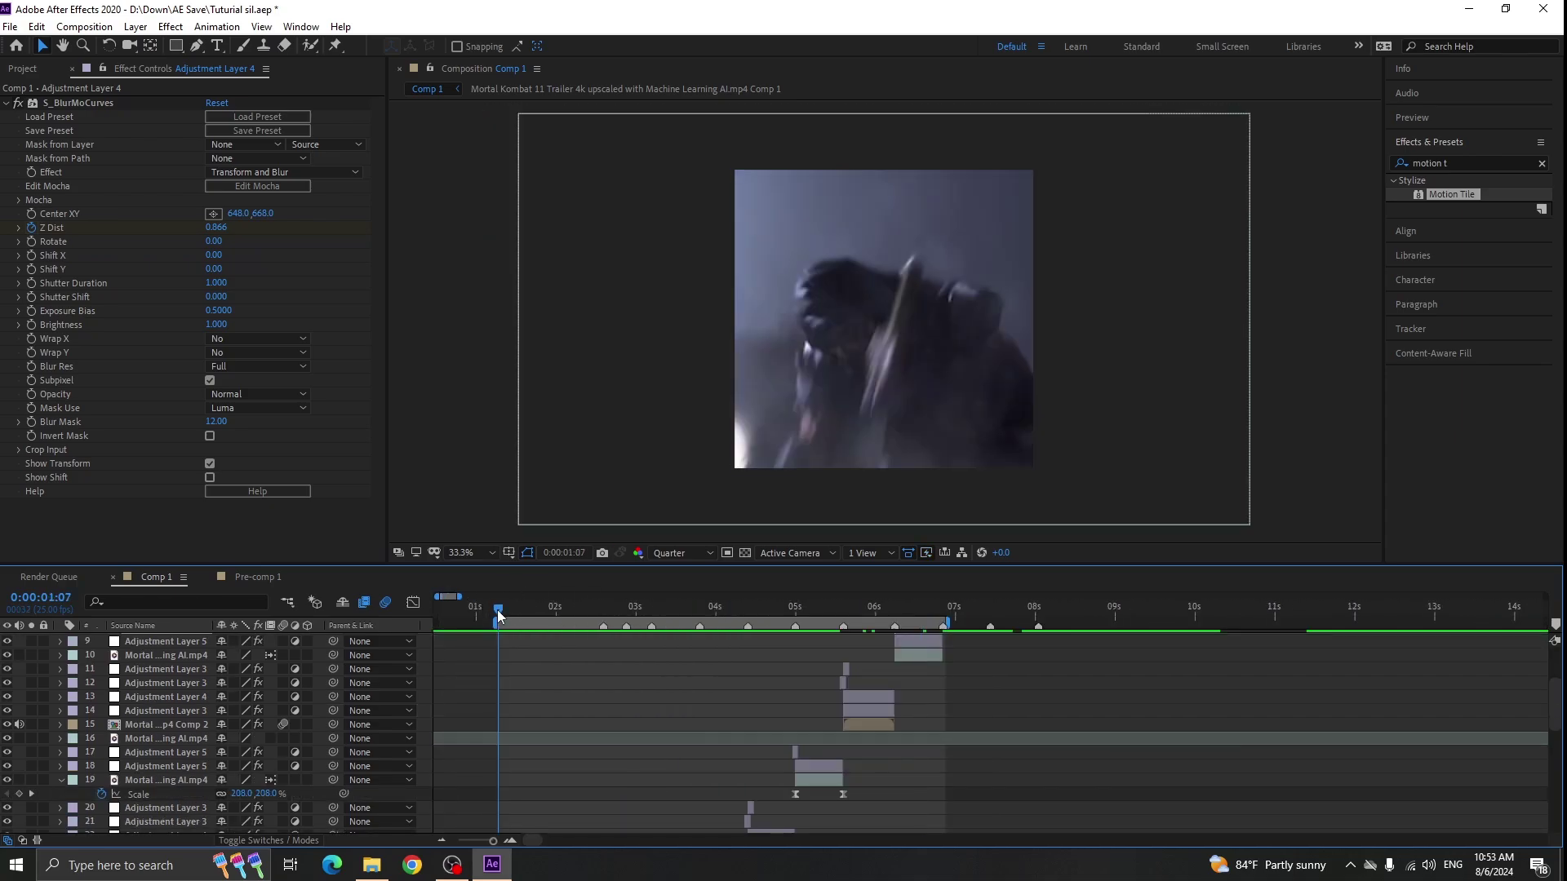
{"action": "key", "text": "space"}
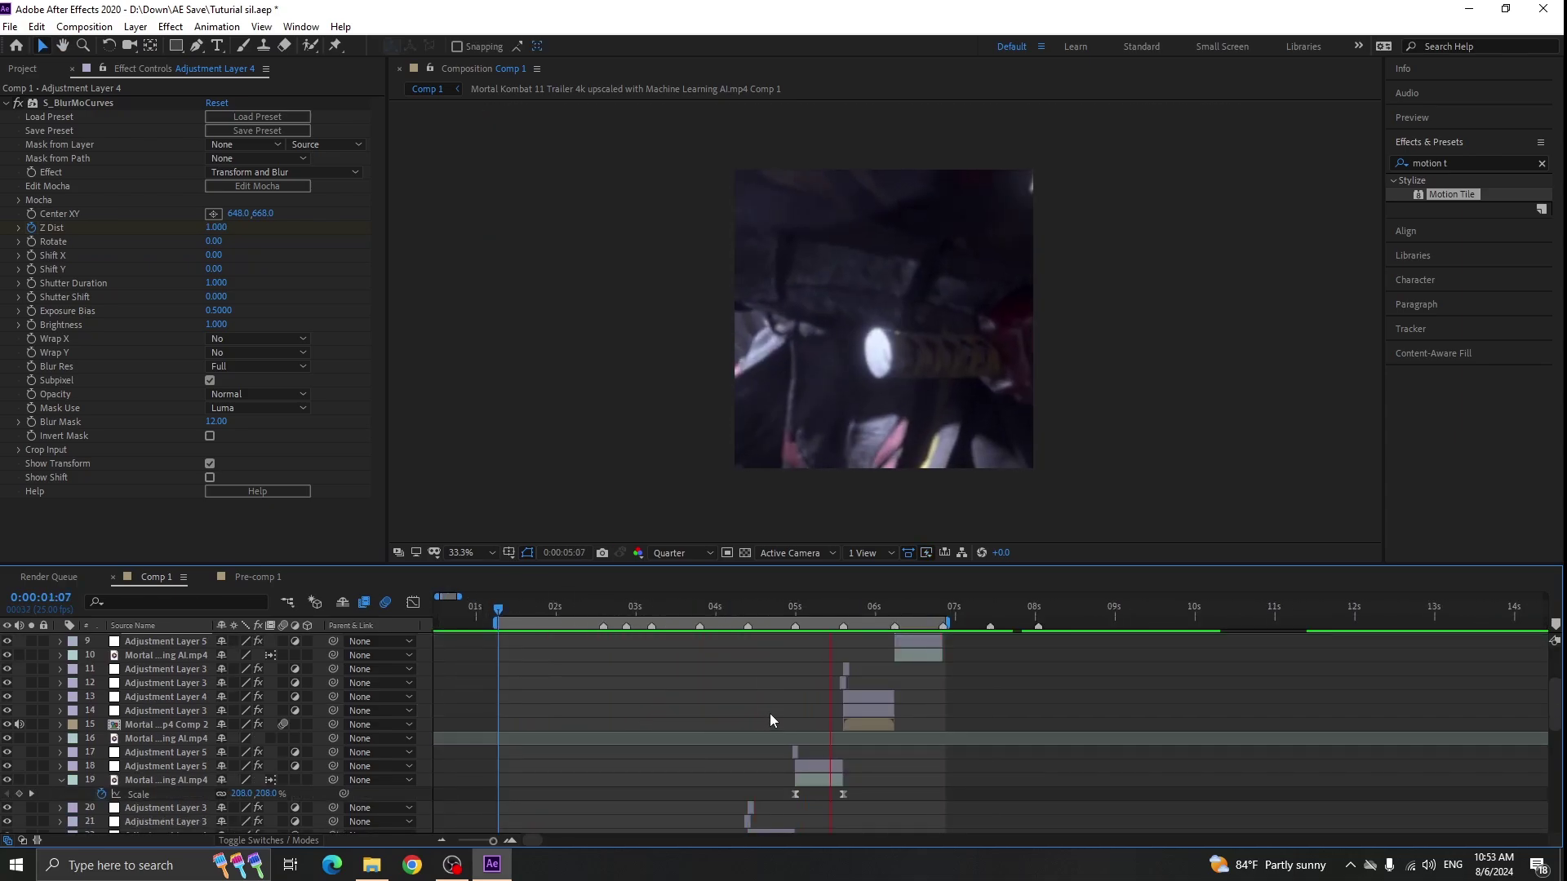
{"action": "left_click", "coordinate": [910, 614]}
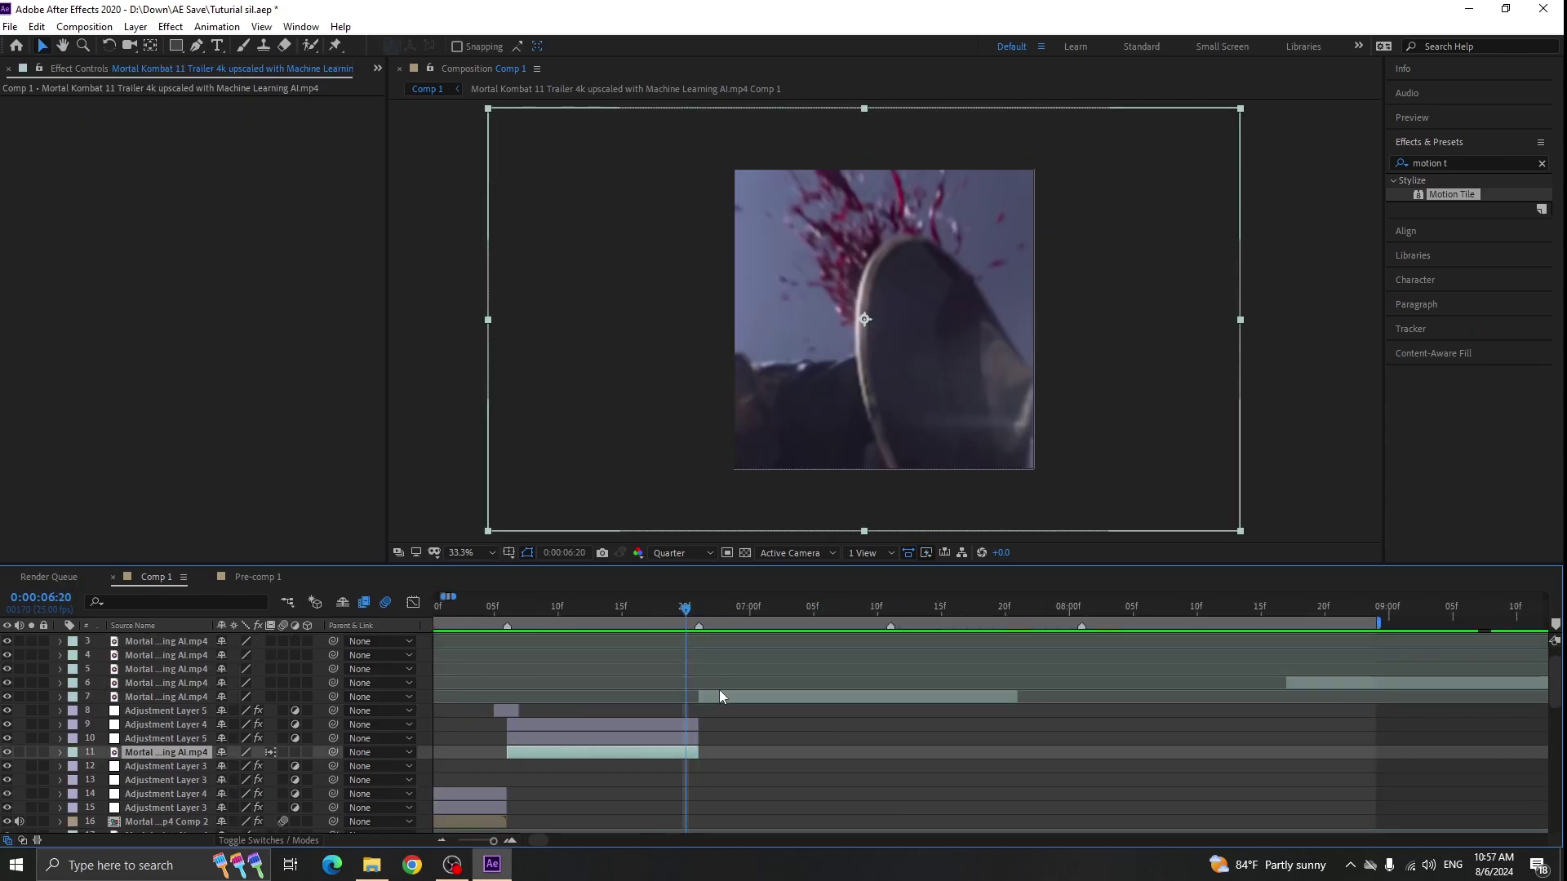
- Apply the copied Twixtor Pro effect to the clip starting at 0:00:06:21 and set its Color Source to layer 7 itself
{"action": "left_click", "coordinate": [717, 693]}
{"action": "key", "text": "u"}
{"action": "key", "text": "Page_Down"}
{"action": "left_click", "coordinate": [245, 172]}
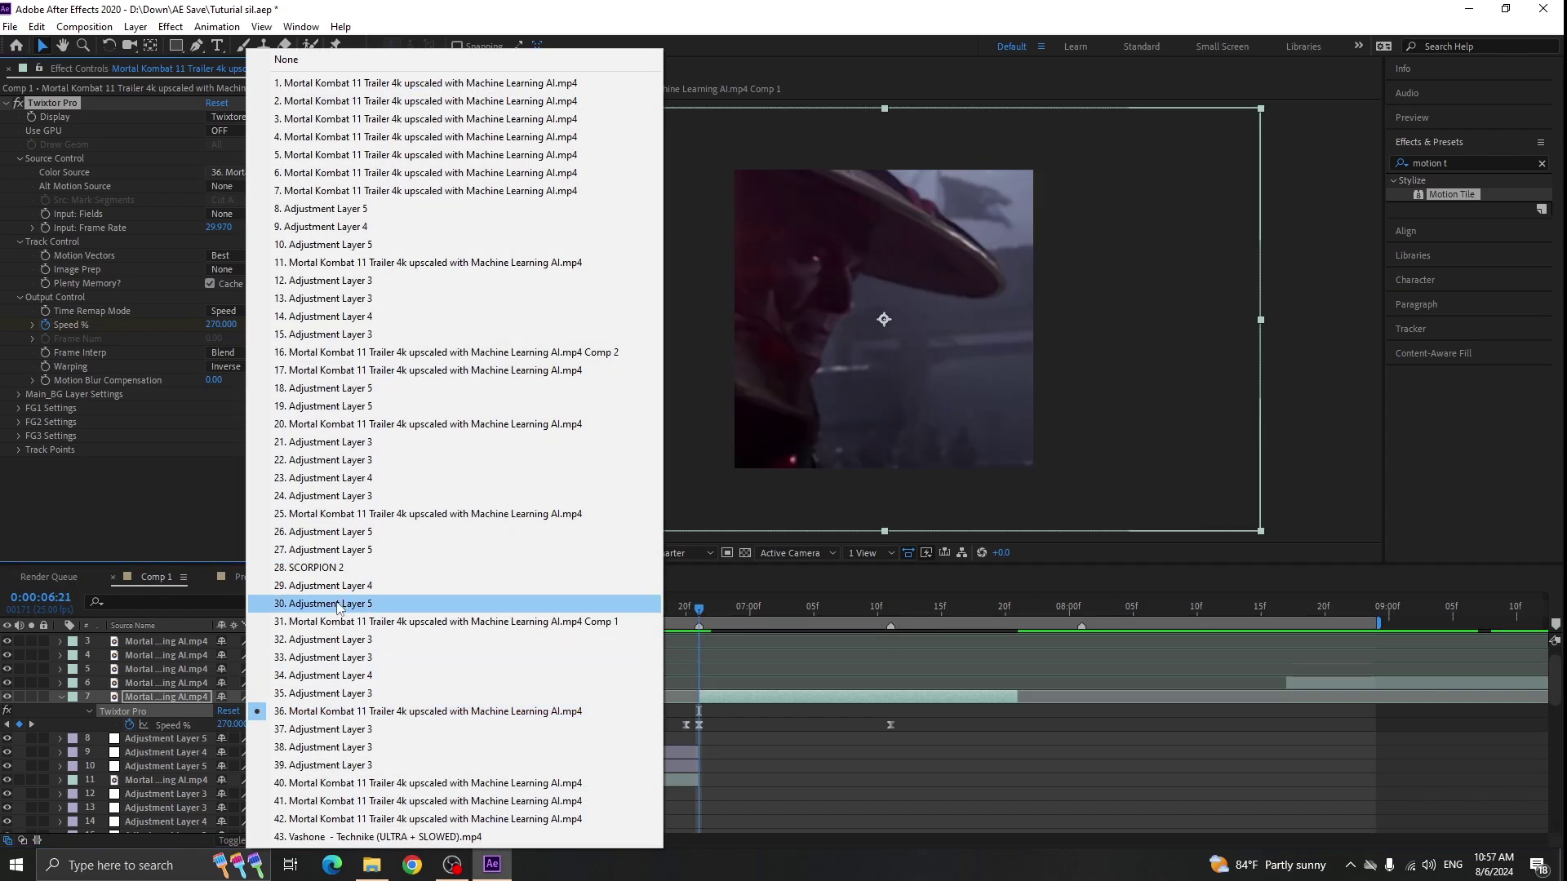
{"action": "left_click", "coordinate": [295, 192]}
- Set the clip's Twixtor Speed % to 55 at 0:00:07:05 and 265 at 0:00:07:11, and trim its end to 0:00:07:11
{"action": "key", "text": "space"}
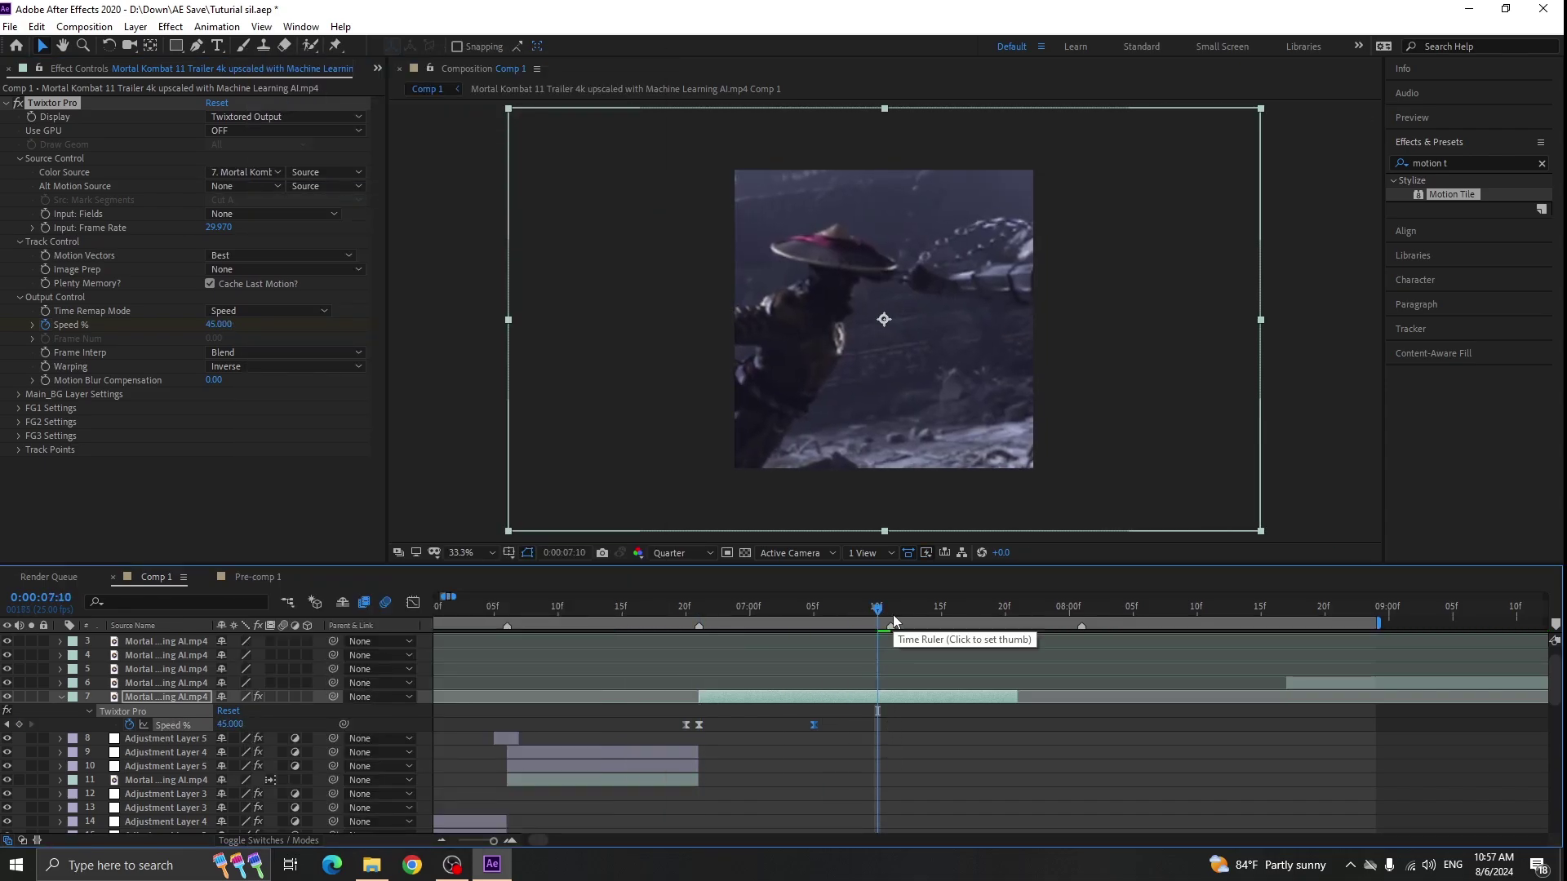
{"action": "key", "text": "Return"}
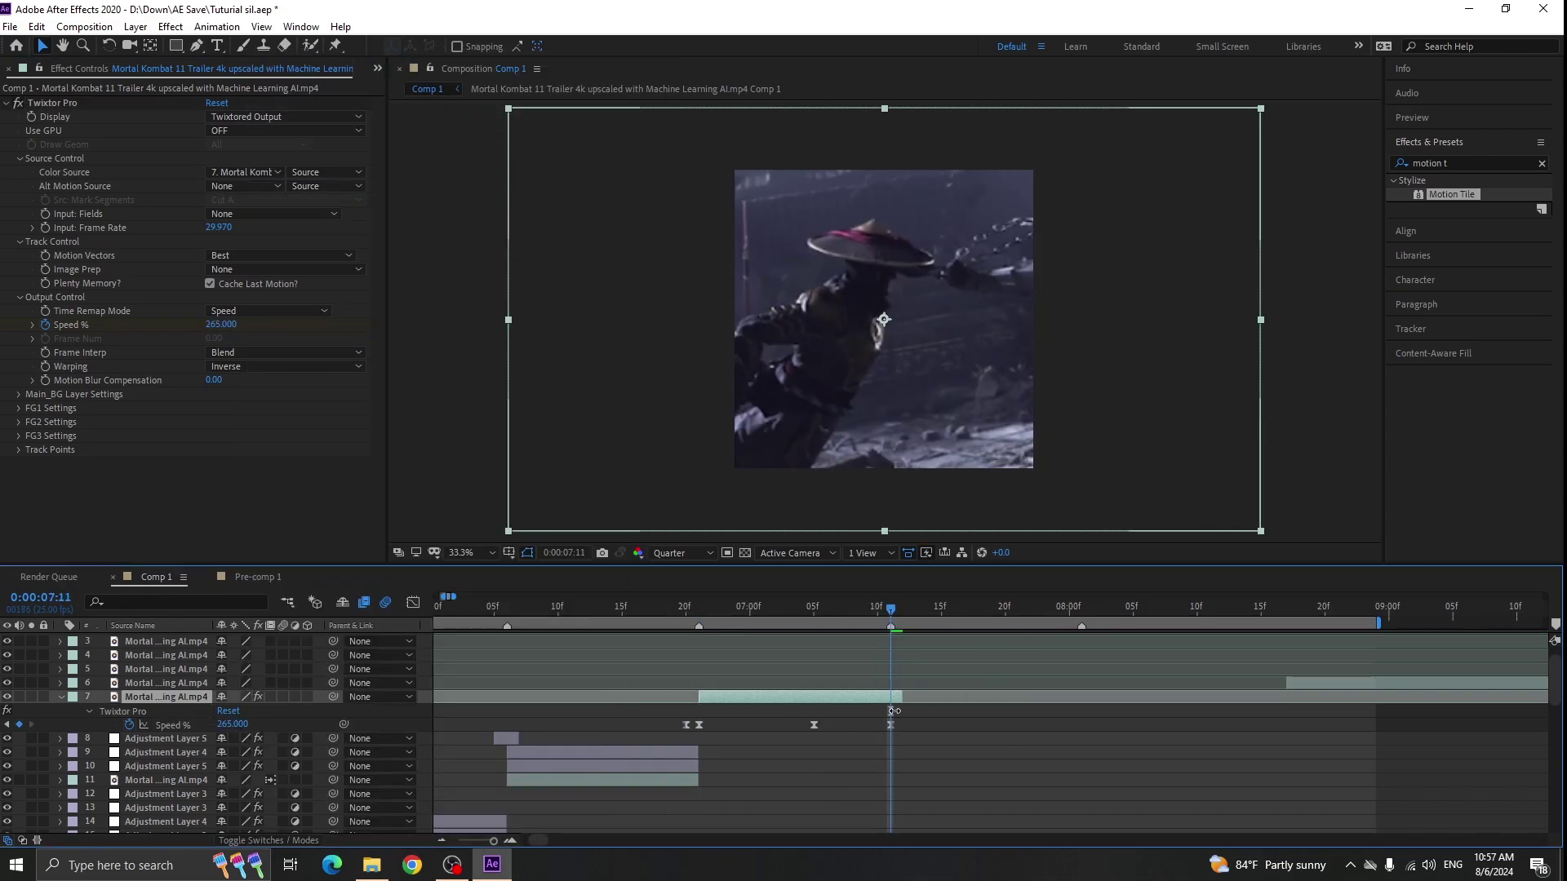
{"action": "key", "text": "j"}
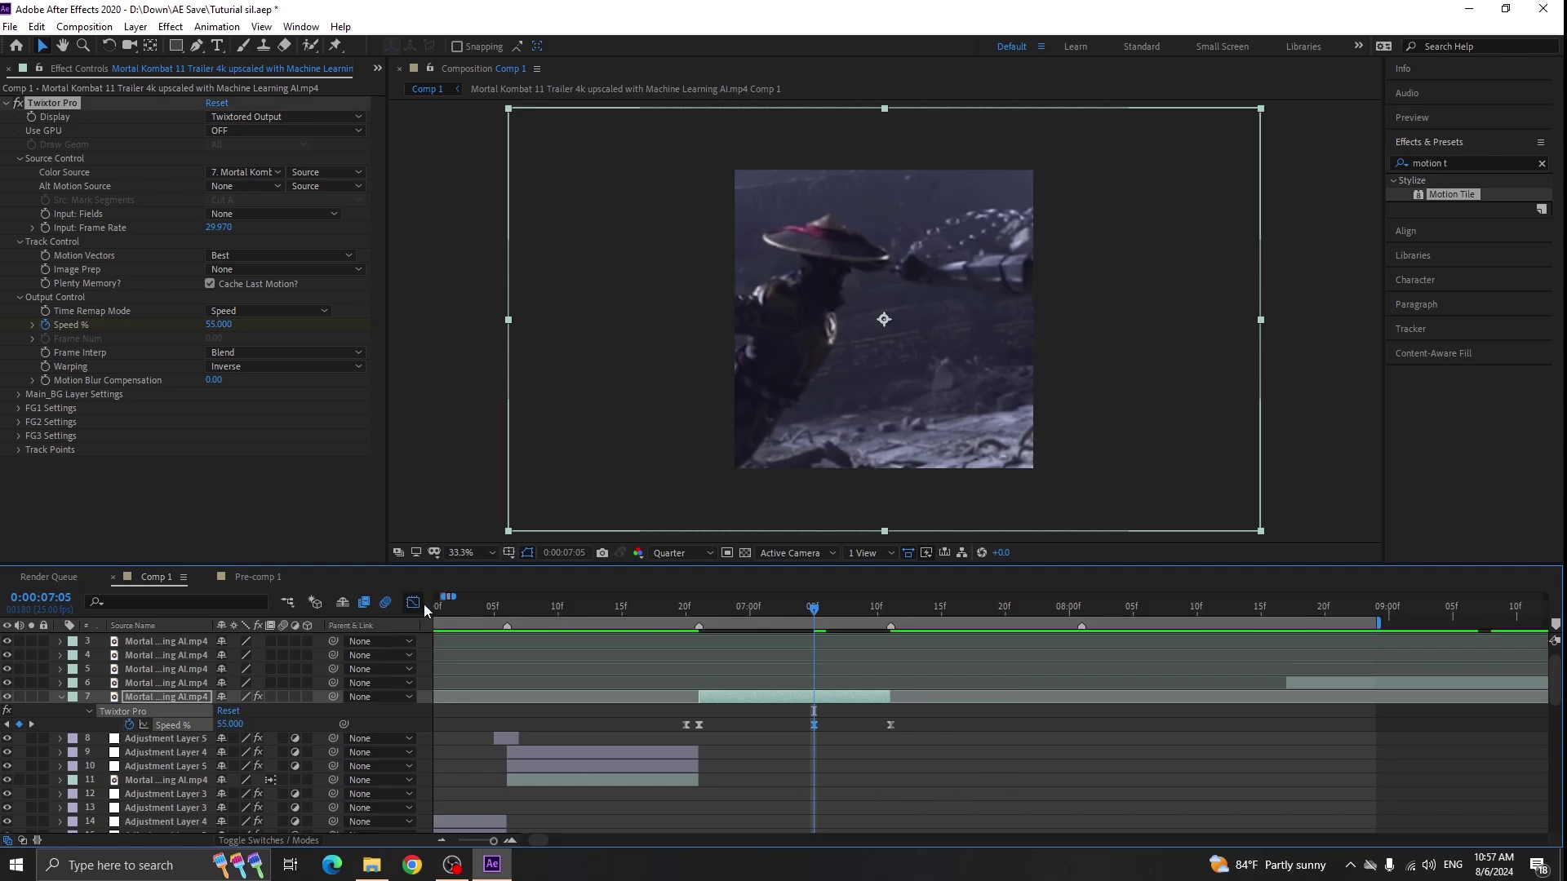
- Examine the clip's Twixtor Speed % curve and play back the speed ramp from 0:00:06:20
{"action": "left_click", "coordinate": [413, 603]}
{"action": "left_click_drag", "start_coordinate": [960, 627], "coordinate": [586, 604]}
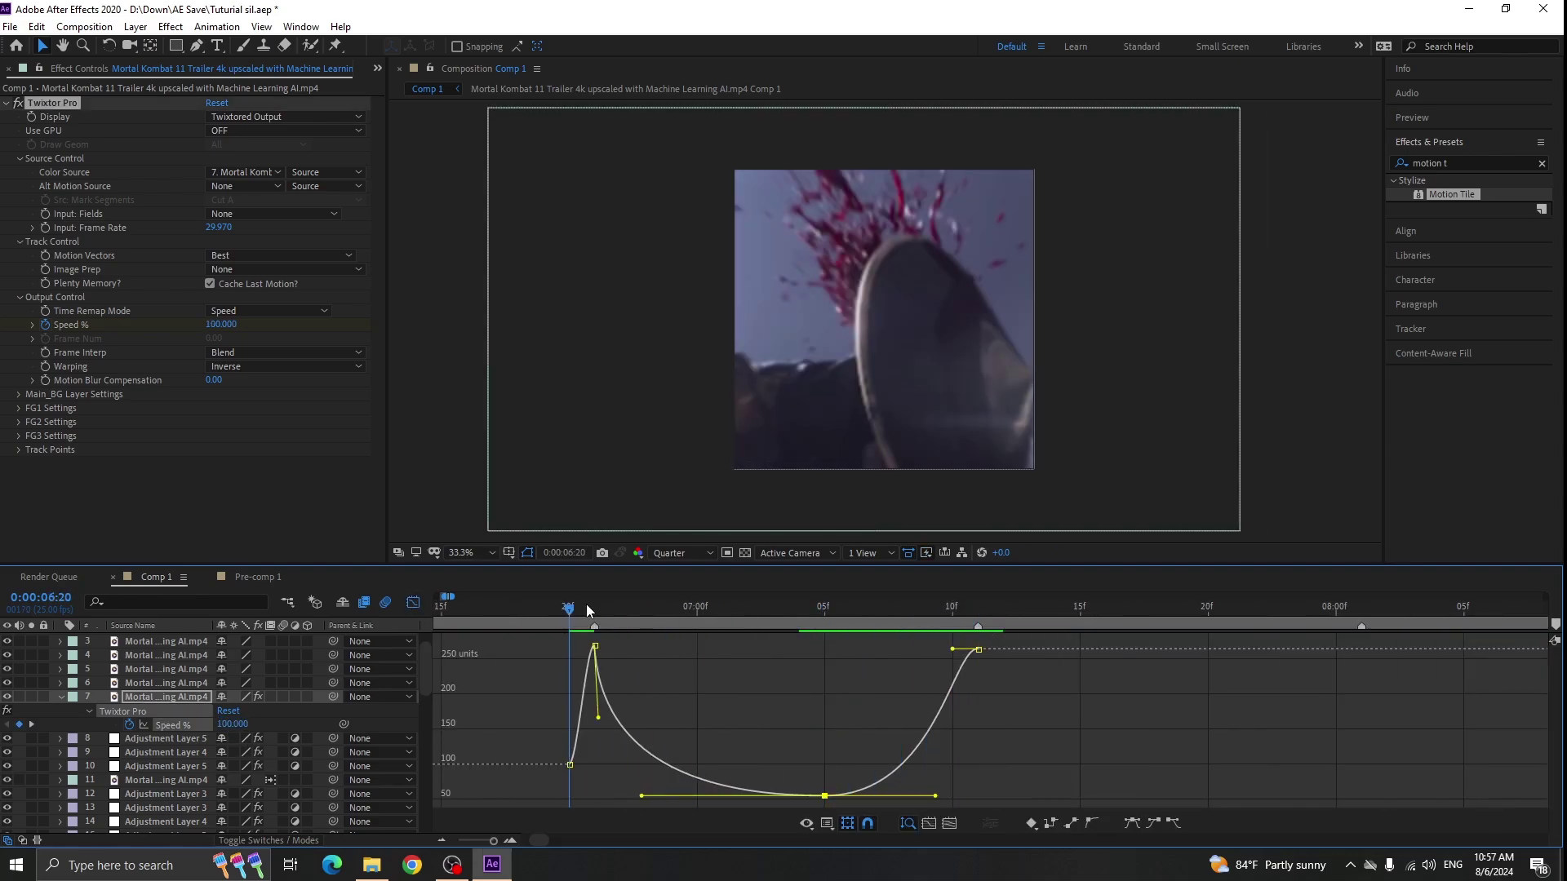
{"action": "key", "text": "space"}
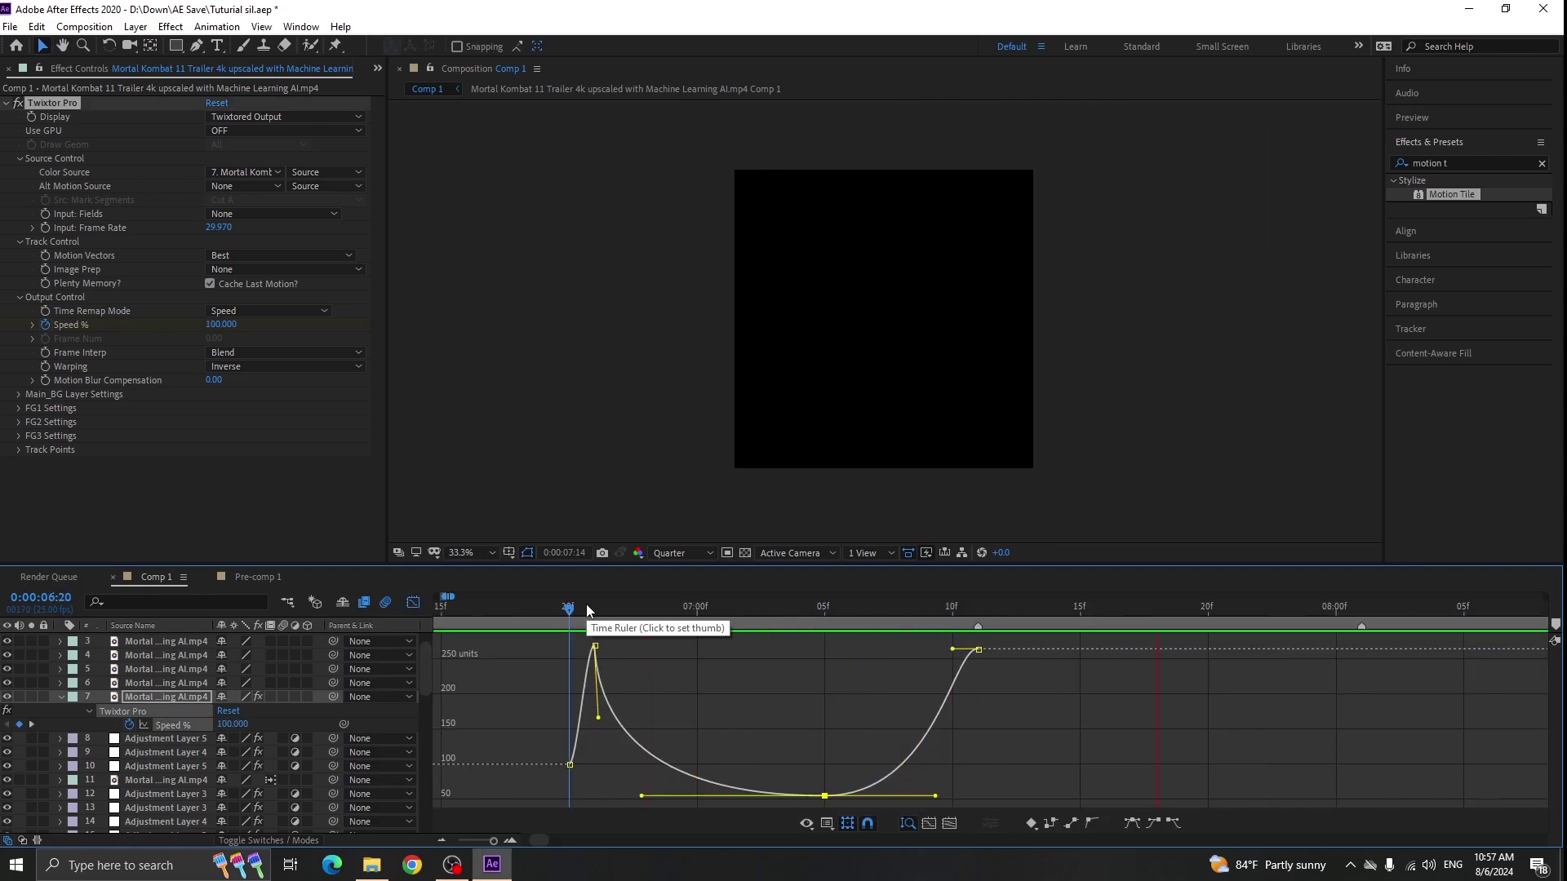
{"action": "left_click_drag", "start_coordinate": [586, 604], "coordinate": [977, 642]}
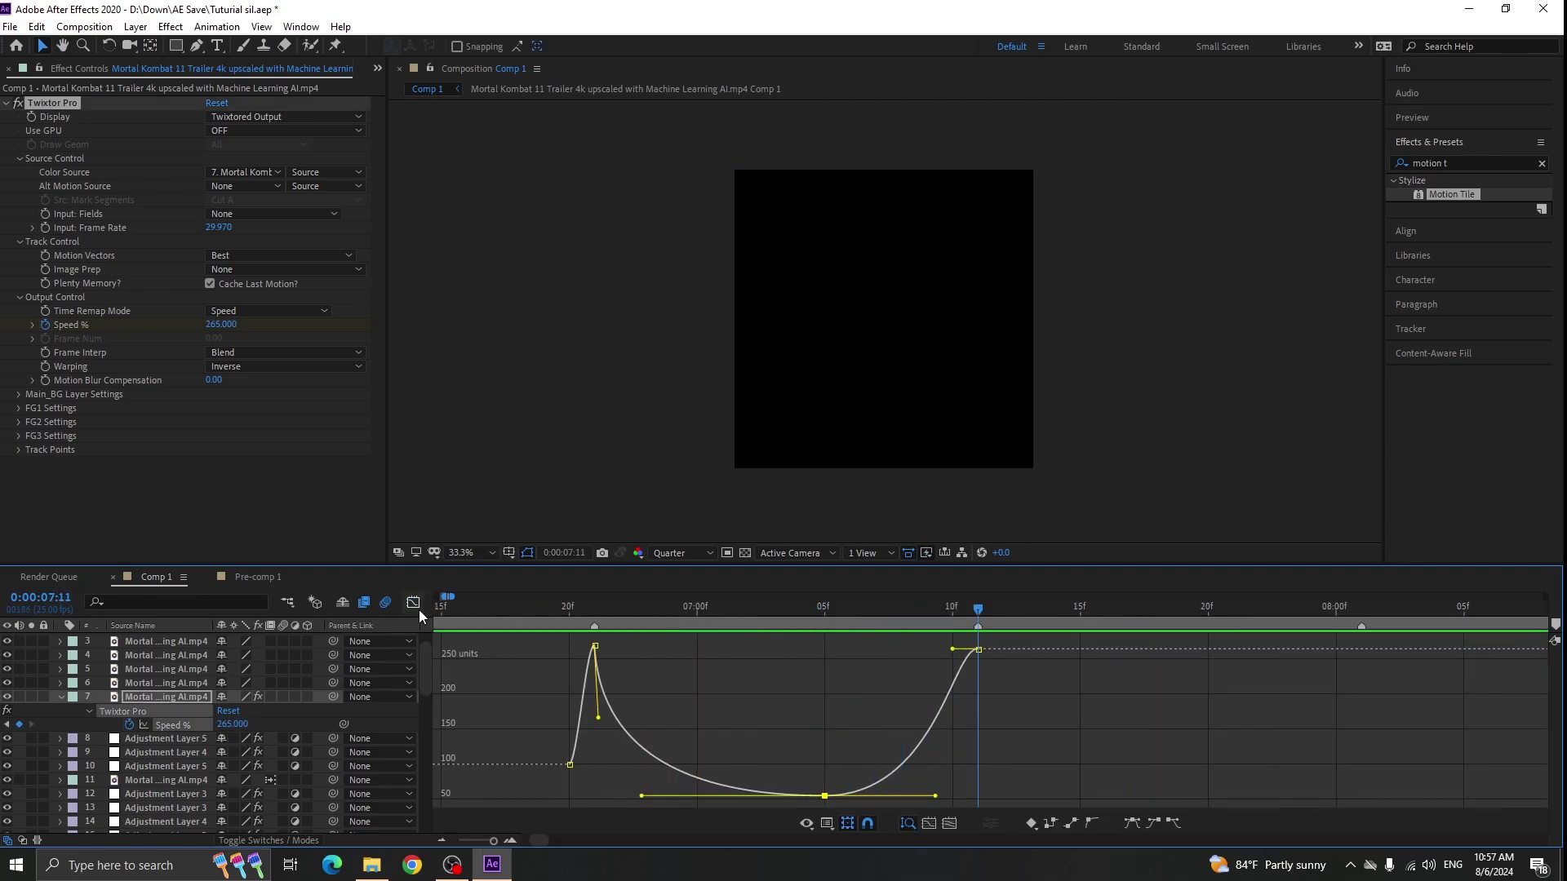
{"action": "left_click", "coordinate": [414, 603]}
- Move the layer 6 clip to start at 0:00:07:11, paste Twixtor Pro onto it and set Color Source to layer 6
{"action": "scroll", "coordinate": [779, 685], "scroll_direction": "down", "scroll_amount": 2}
{"action": "left_click_drag", "start_coordinate": [1124, 683], "coordinate": [926, 682]}
{"action": "scroll", "coordinate": [814, 641], "scroll_direction": "up", "scroll_amount": 1}
{"action": "mouse_move", "coordinate": [845, 613]}
{"action": "left_mouse_down"}
{"action": "mouse_move", "coordinate": [1049, 639]}
{"action": "mouse_move", "coordinate": [841, 623]}
{"action": "left_mouse_up"}
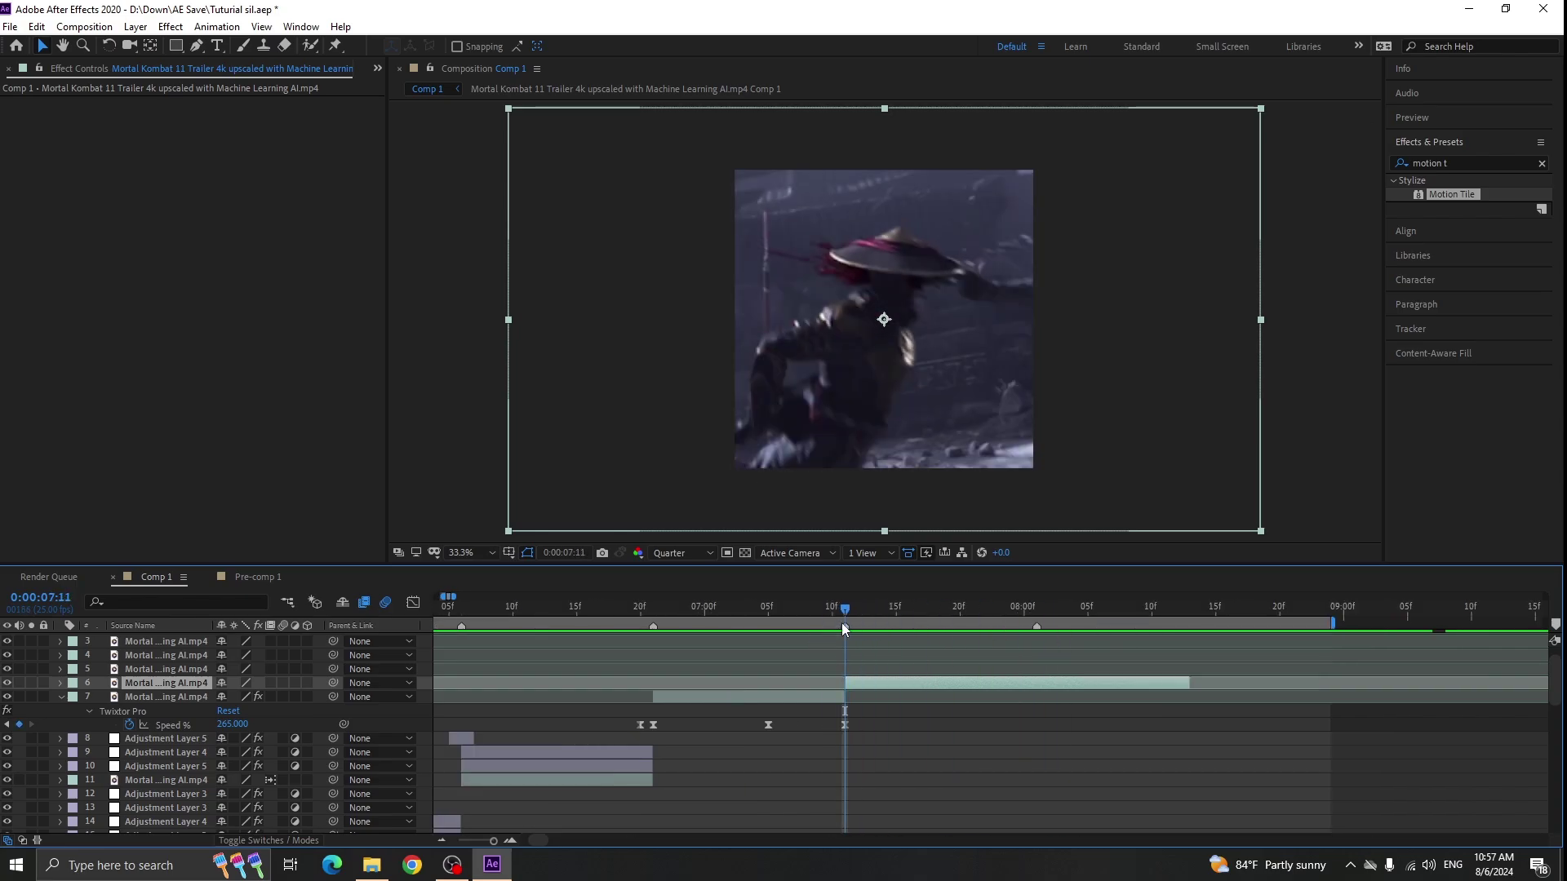
{"action": "key", "text": "ctrl+v"}
{"action": "left_click_drag", "start_coordinate": [846, 683], "coordinate": [864, 685]}
{"action": "left_click", "coordinate": [245, 171]}
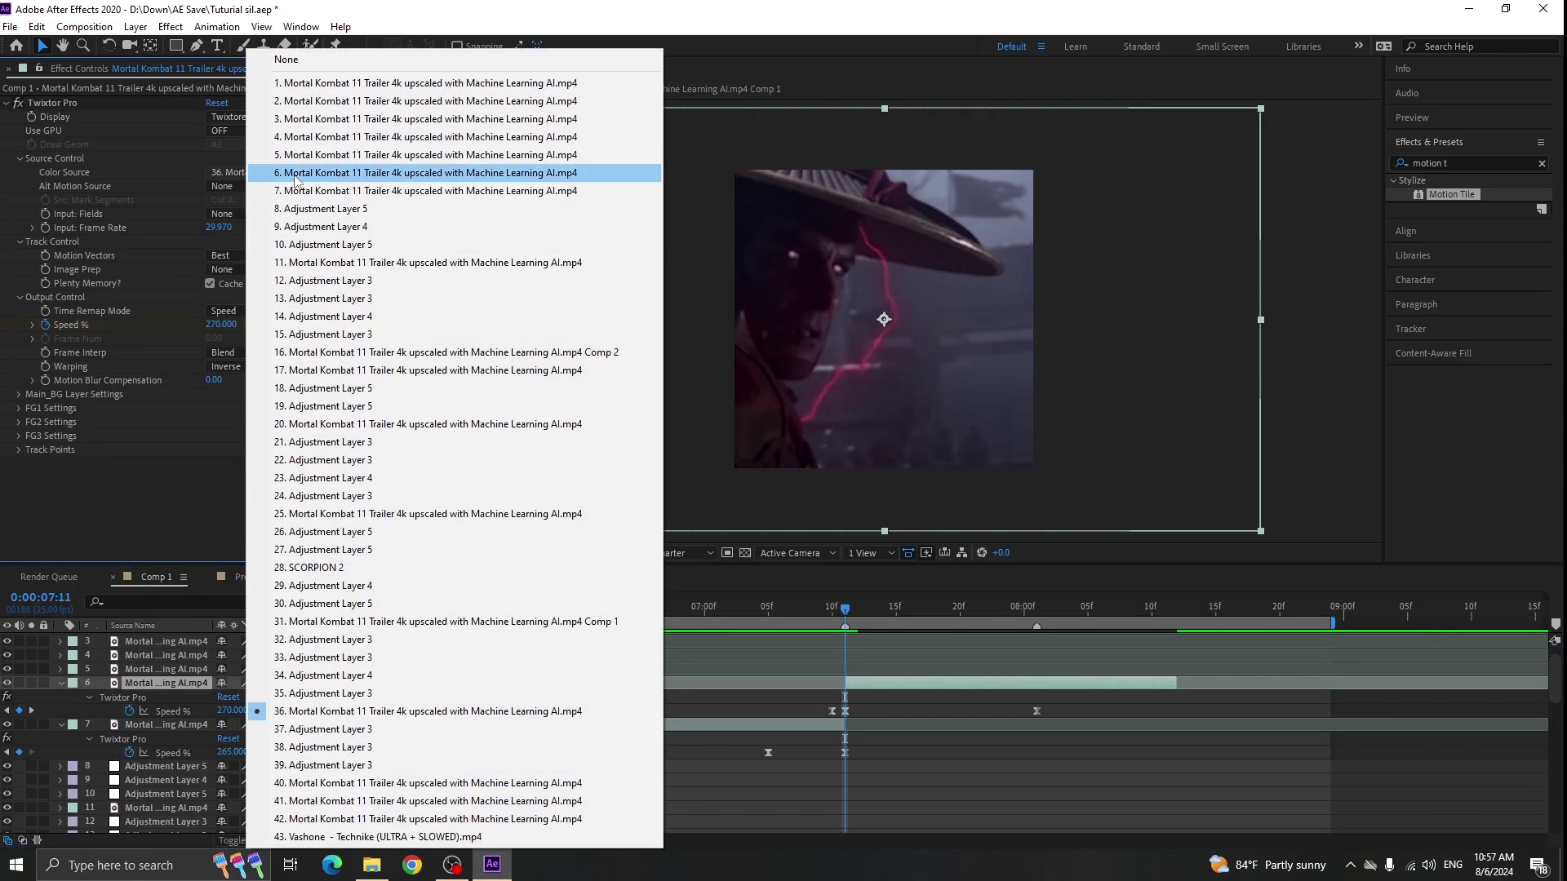
{"action": "left_click", "coordinate": [296, 175]}
- Split the layer 6 clip at 0:00:08:01, delete the remainder and play back the result
{"action": "left_click", "coordinate": [1037, 614]}
{"action": "key", "text": "ctrl+shift+d"}
{"action": "key", "text": "Delete"}
{"action": "left_click_drag", "start_coordinate": [1037, 614], "coordinate": [960, 620]}
{"action": "key", "text": "space"}
- Collapse the revealed Twixtor keyframes of the clips on layers 6 and 7
{"action": "left_click", "coordinate": [919, 683]}
{"action": "key", "text": "u"}
{"action": "left_click", "coordinate": [808, 697]}
{"action": "key", "text": "u"}
{"action": "left_click_drag", "start_coordinate": [780, 622], "coordinate": [811, 644]}
{"action": "key", "text": "minus"}
{"action": "scroll", "coordinate": [693, 667], "scroll_direction": "down", "scroll_amount": 1}
{"action": "key", "text": "equal"}
{"action": "left_click", "coordinate": [805, 713]}
{"action": "key", "text": "p"}
{"action": "key", "text": "equal"}
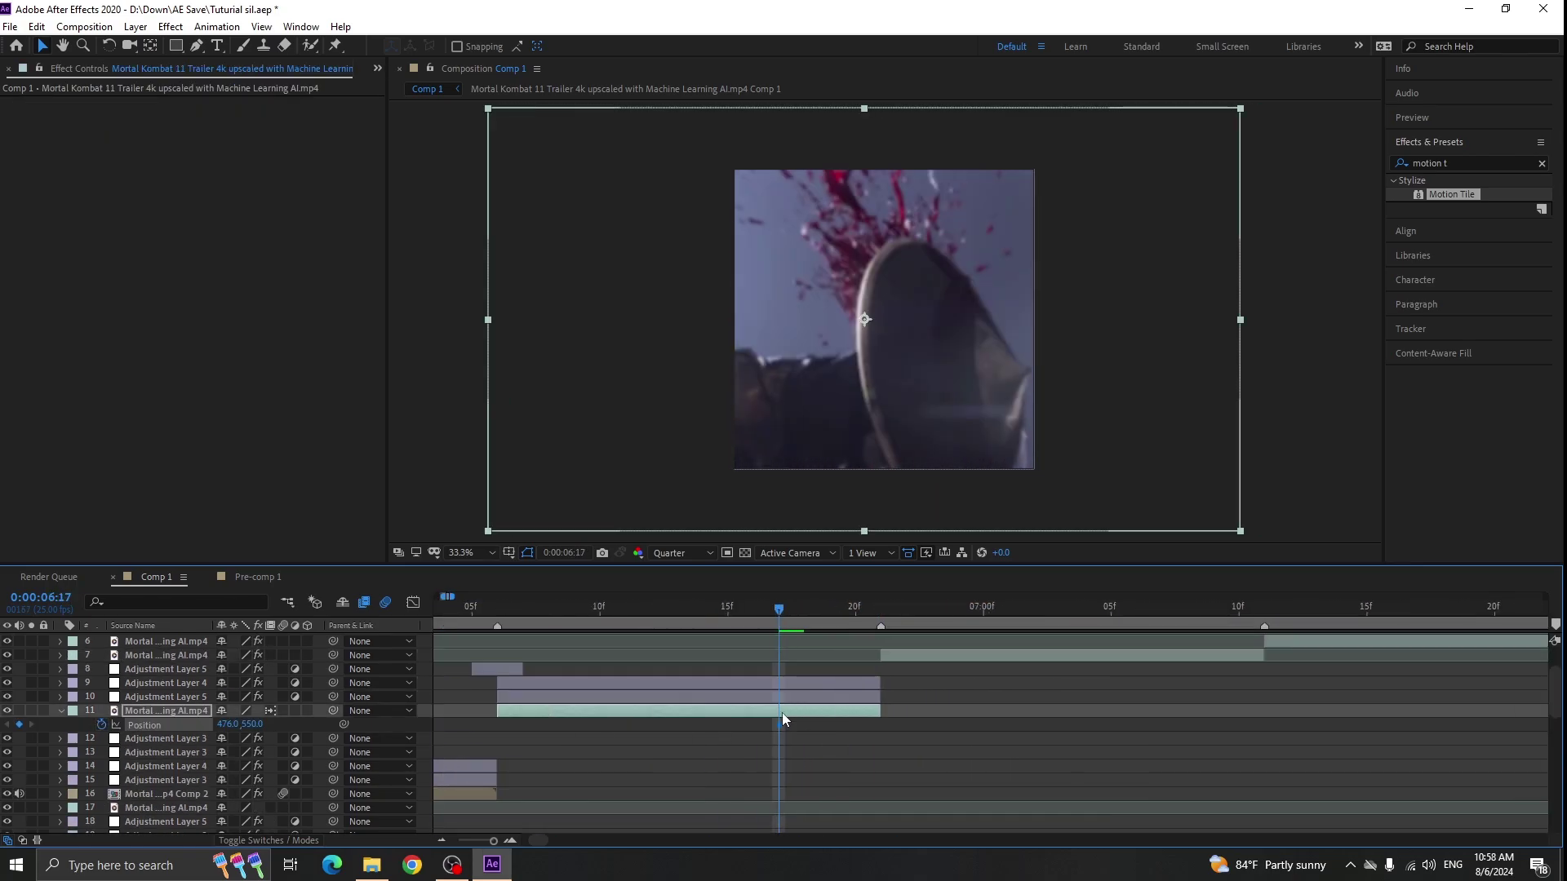
{"action": "key", "text": "Page_Up"}
{"action": "key", "text": "Page_Up"}
{"action": "key", "text": "Page_Up"}
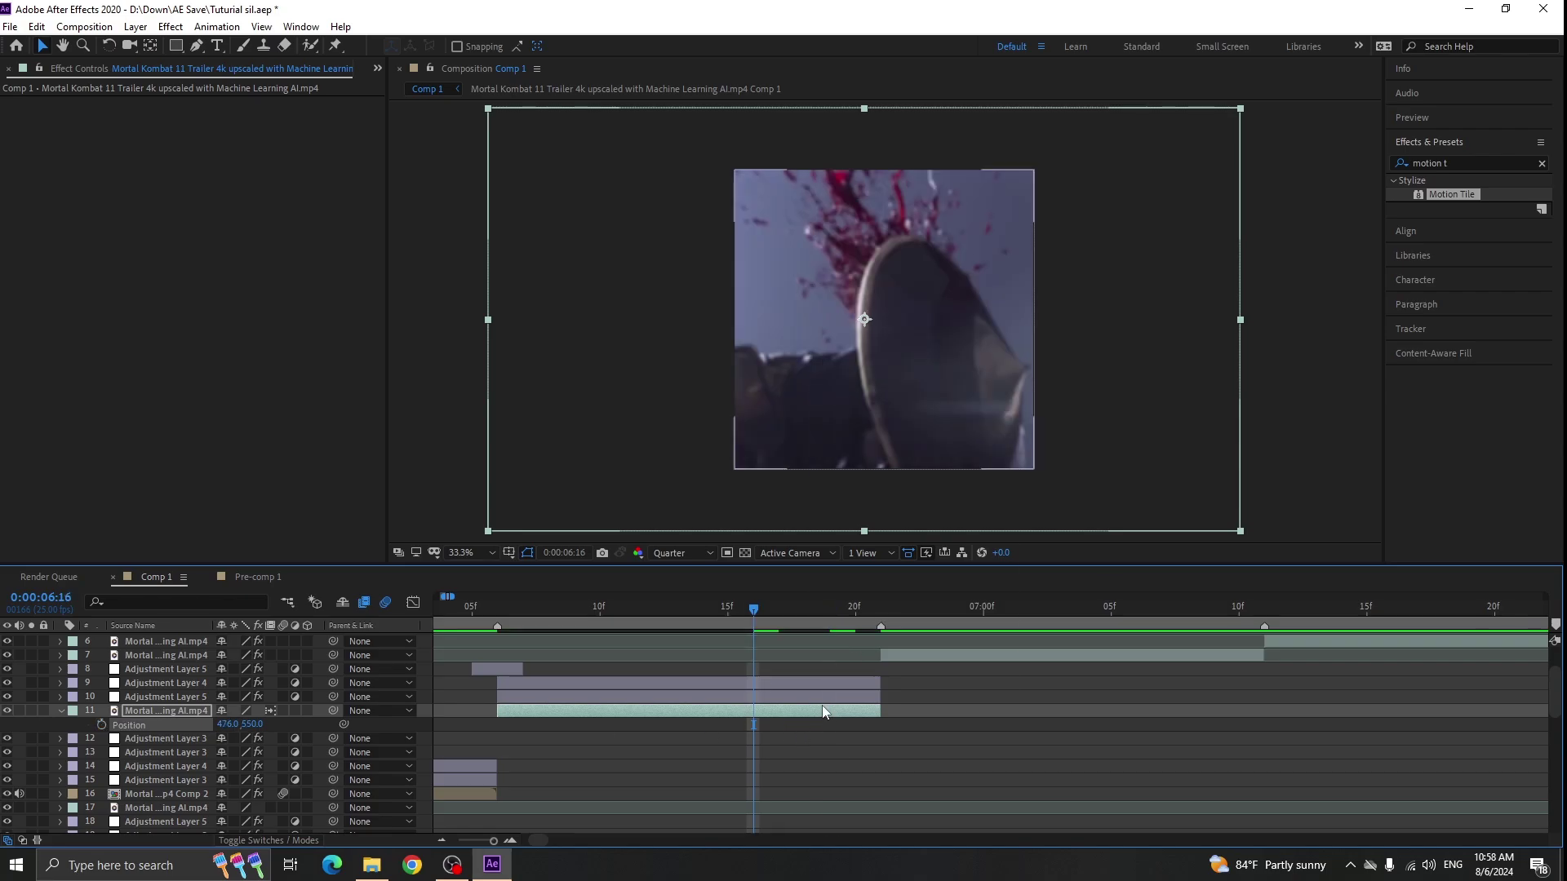
- Pre-compose the clip spanning 0:00:06:06 to 0:00:06:21 and set the new composition's width to 1920
{"action": "right_click", "coordinate": [821, 713]}
{"action": "left_click", "coordinate": [886, 661]}
{"action": "left_click", "coordinate": [816, 535]}
{"action": "double_click", "coordinate": [782, 715]}
{"action": "left_click", "coordinate": [84, 27]}
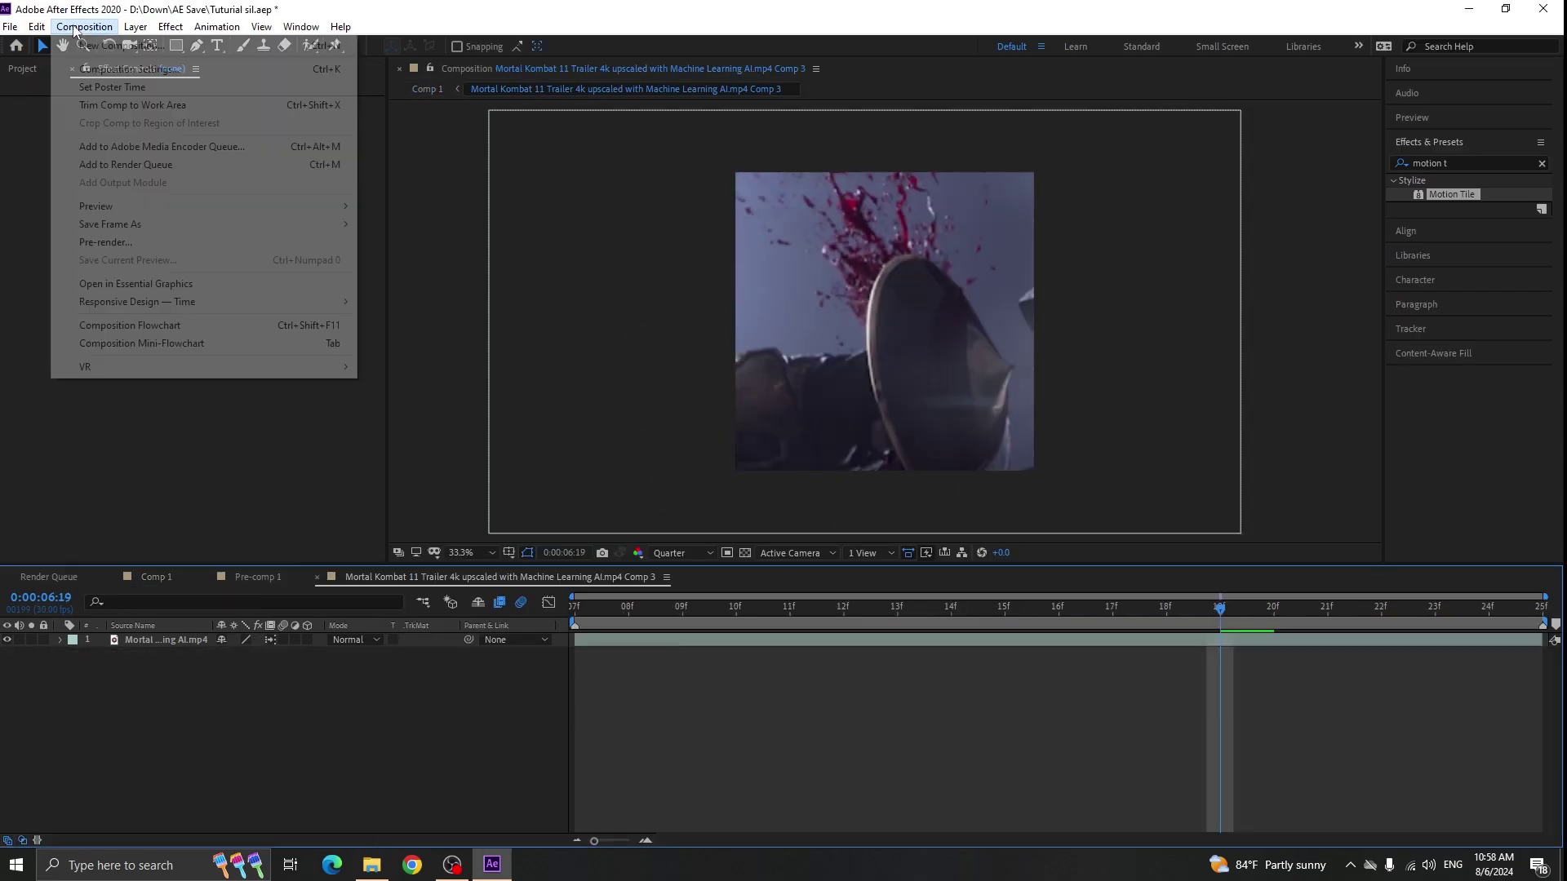
{"action": "left_click", "coordinate": [104, 69]}
{"action": "type", "text": "1920"}
{"action": "key", "text": "Return"}
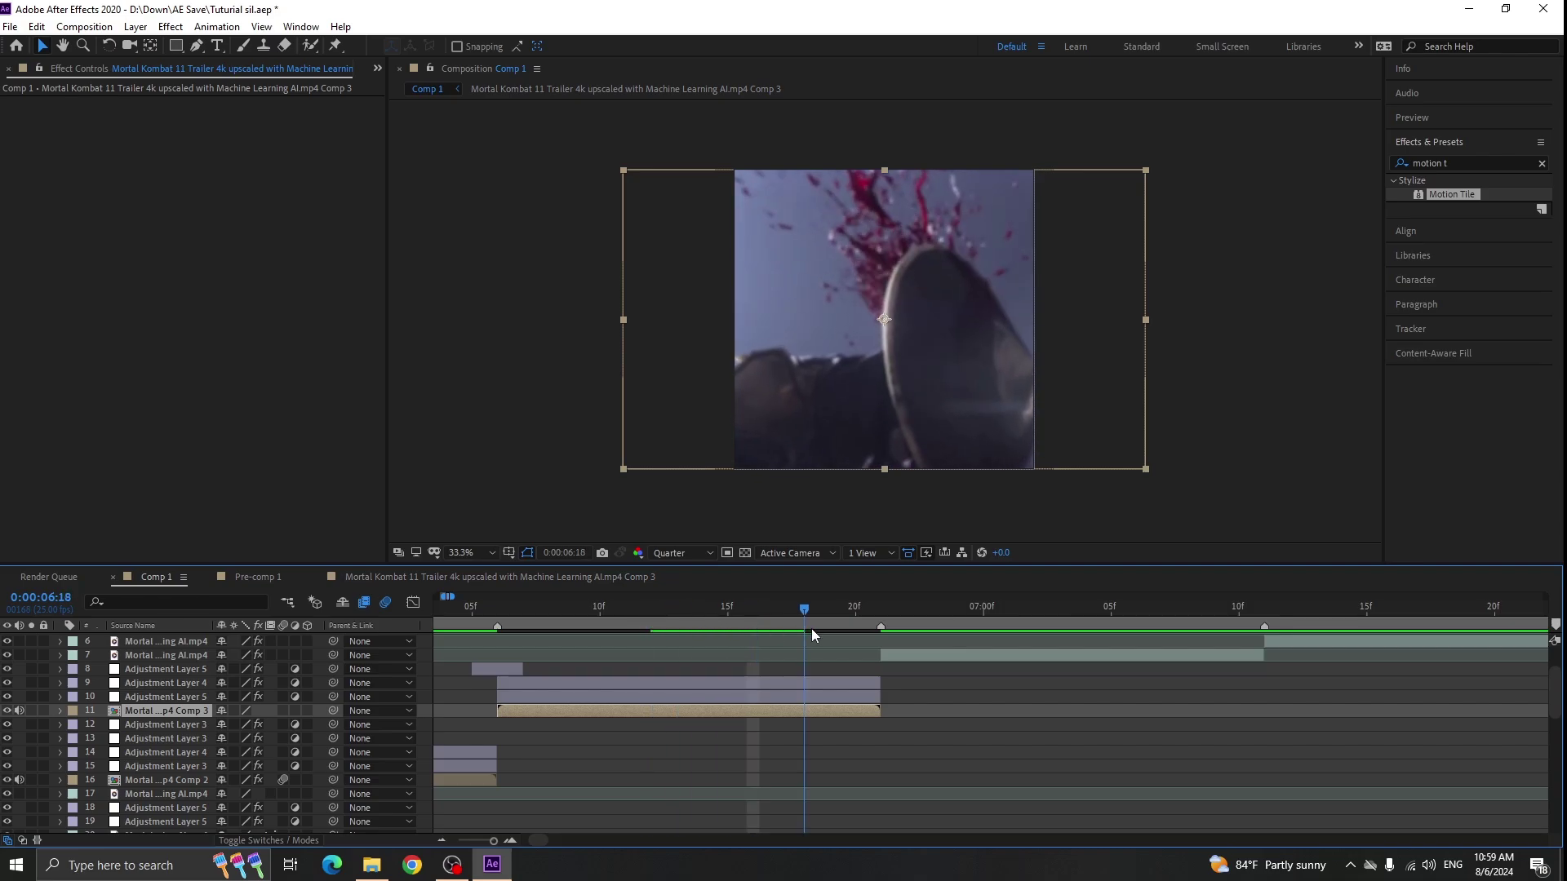
- Set the S_BlurMoCurves Z Dist of the Adjustment Layer 4 above the pre-comp to 0.76 at 0:00:06:21
{"action": "left_click_drag", "start_coordinate": [811, 635], "coordinate": [781, 643]}
{"action": "left_click", "coordinate": [808, 686]}
{"action": "key", "text": "u"}
{"action": "left_click", "coordinate": [880, 611]}
{"action": "left_click", "coordinate": [238, 710]}
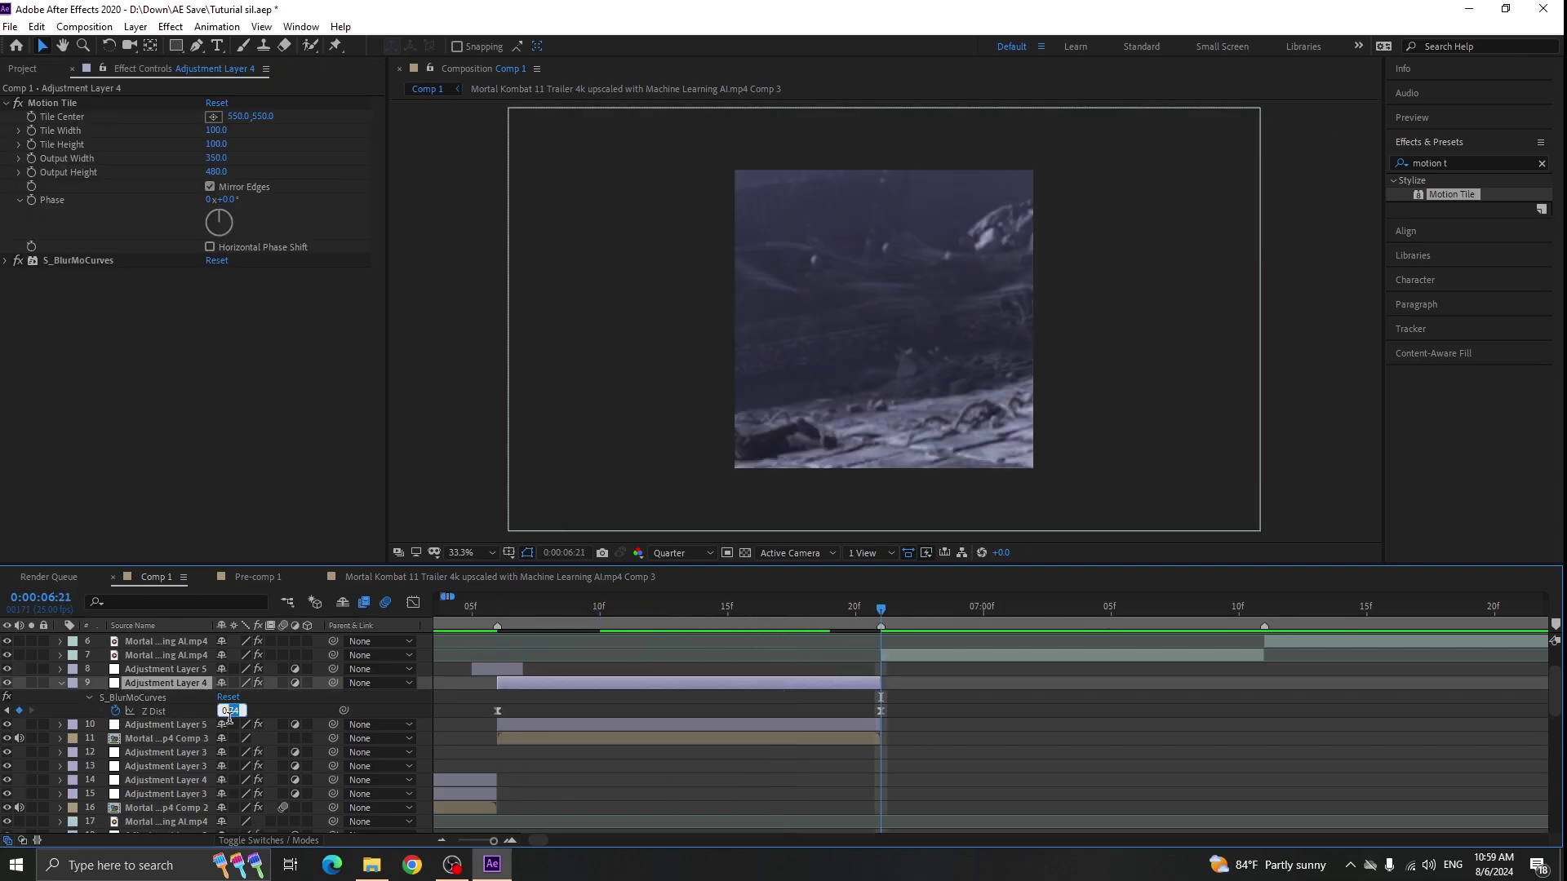
{"action": "type", "text": "76"}
{"action": "key", "text": "Return"}
- Keyframe the pre-comp's Position from 0:00:06:15 to a horizontal shift ending at 1119, 550 at 0:00:06:21
{"action": "left_click", "coordinate": [728, 618]}
{"action": "left_click", "coordinate": [166, 738]}
{"action": "key", "text": "p"}
{"action": "left_click", "coordinate": [102, 753]}
{"action": "left_click", "coordinate": [855, 619]}
{"action": "left_click_drag", "start_coordinate": [235, 753], "coordinate": [709, 766]}
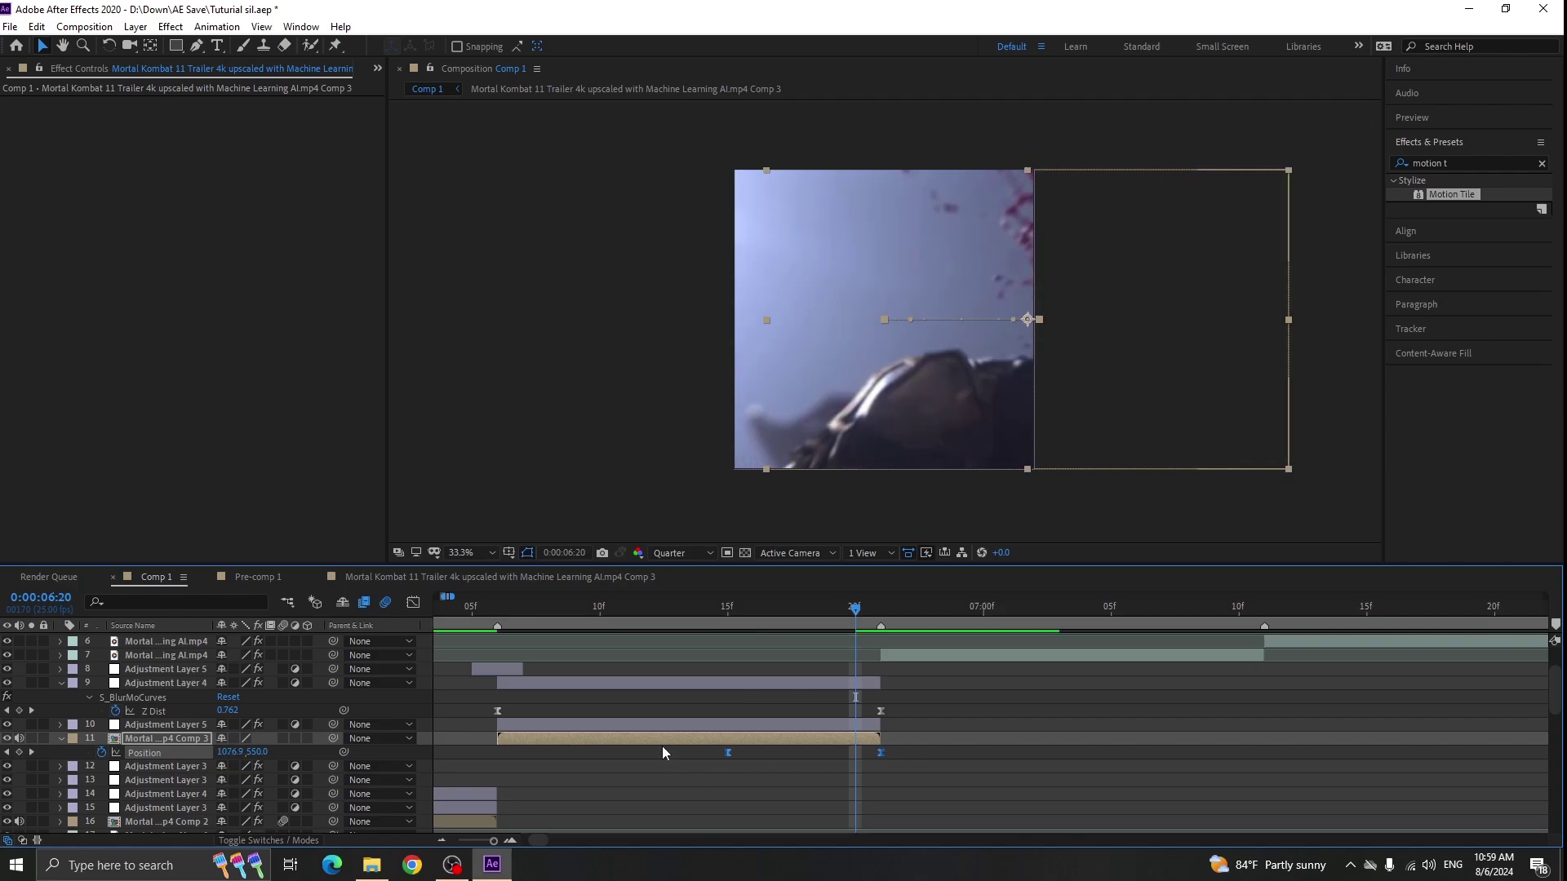
- Ease the pre-comp's Position keyframes and reshape the speed curve to accelerate towards the end
{"action": "key", "text": "shift+F3"}
{"action": "right_click", "coordinate": [720, 749]}
{"action": "left_click", "coordinate": [755, 604]}
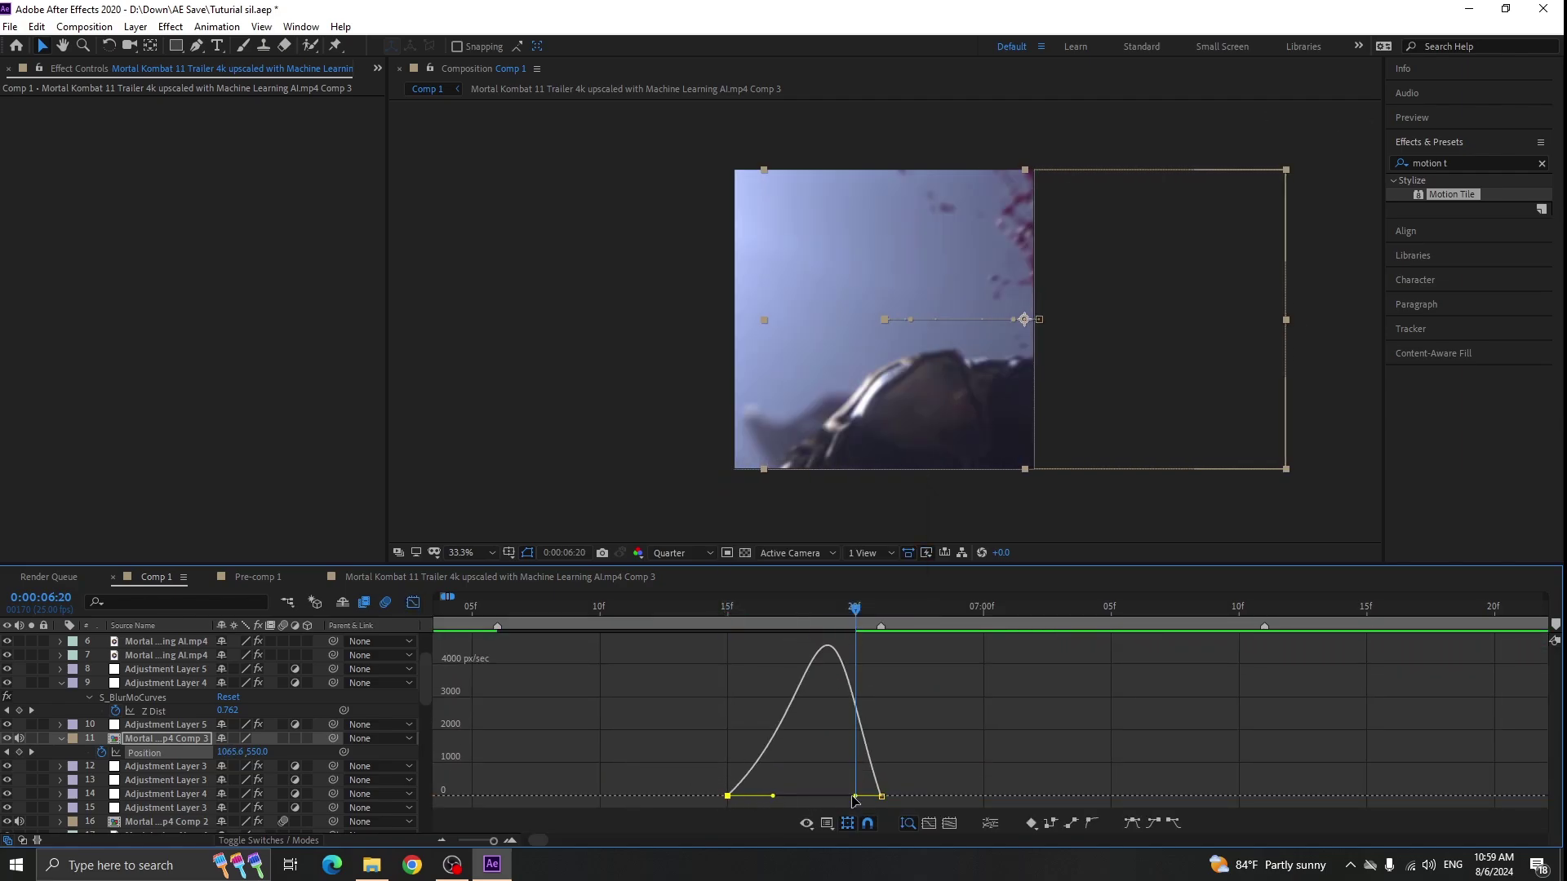
{"action": "left_click_drag", "start_coordinate": [855, 796], "coordinate": [878, 796]}
{"action": "left_click", "coordinate": [757, 622]}
{"action": "left_click", "coordinate": [414, 603]}
- Extend the next clip's start to 0:00:06:18 and fade its Opacity from 0% there to 100% at 0:00:06:21
{"action": "left_click_drag", "start_coordinate": [881, 656], "coordinate": [805, 657]}
{"action": "key", "text": "t"}
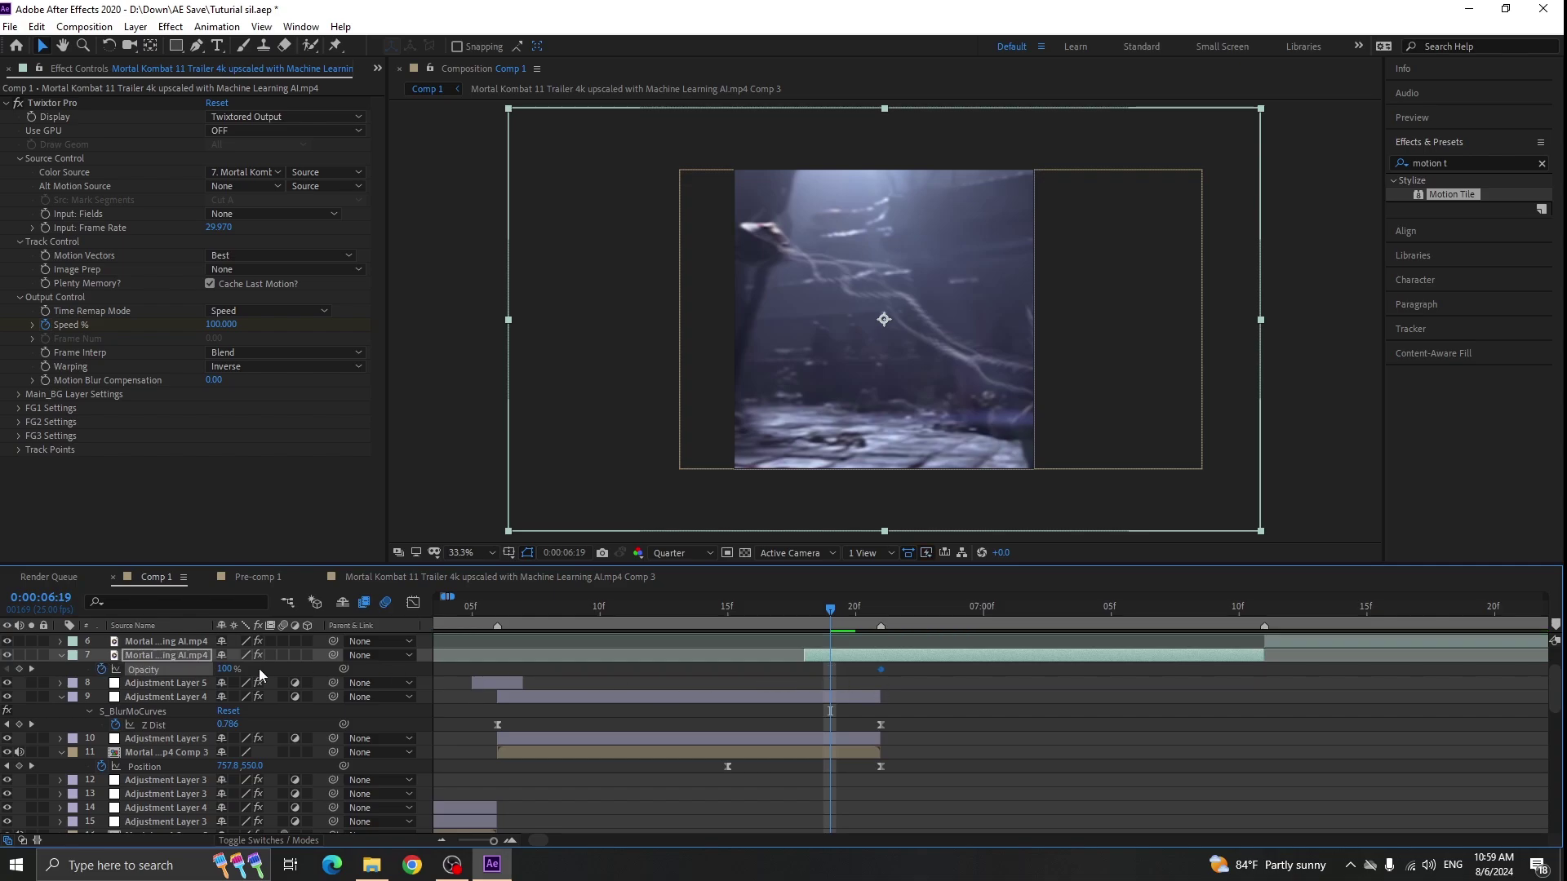
{"action": "left_click_drag", "start_coordinate": [226, 669], "coordinate": [139, 669]}
{"action": "left_click_drag", "start_coordinate": [830, 669], "coordinate": [804, 669]}
- Play back the edit from 0:00:06:04 to review the sliding fade transition
{"action": "left_click_drag", "start_coordinate": [830, 608], "coordinate": [697, 623]}
{"action": "key", "text": "minus"}
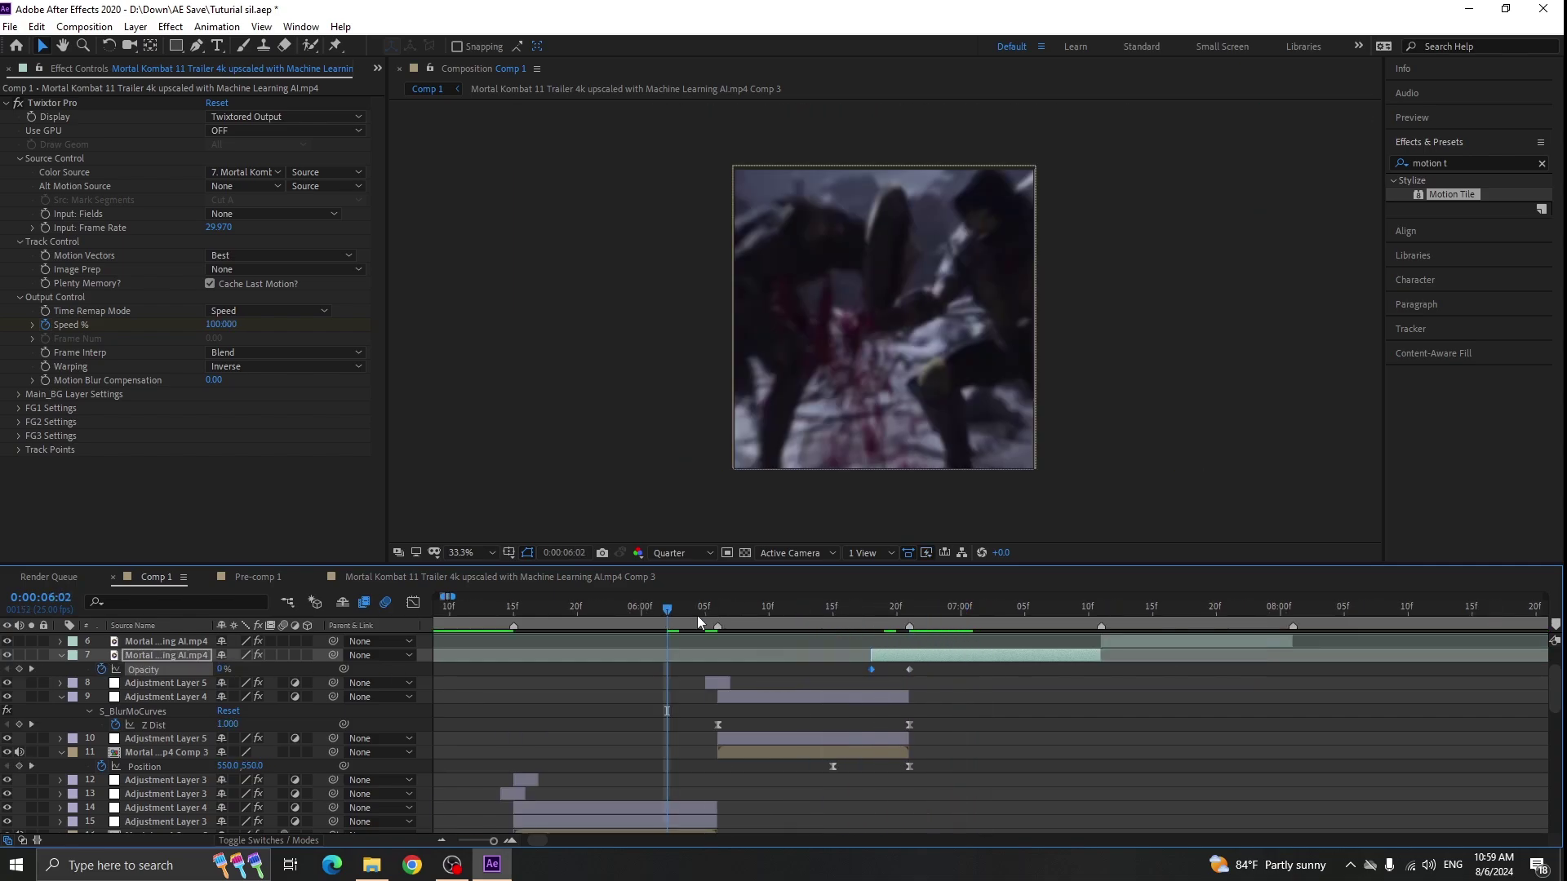
{"action": "left_click", "coordinate": [693, 607]}
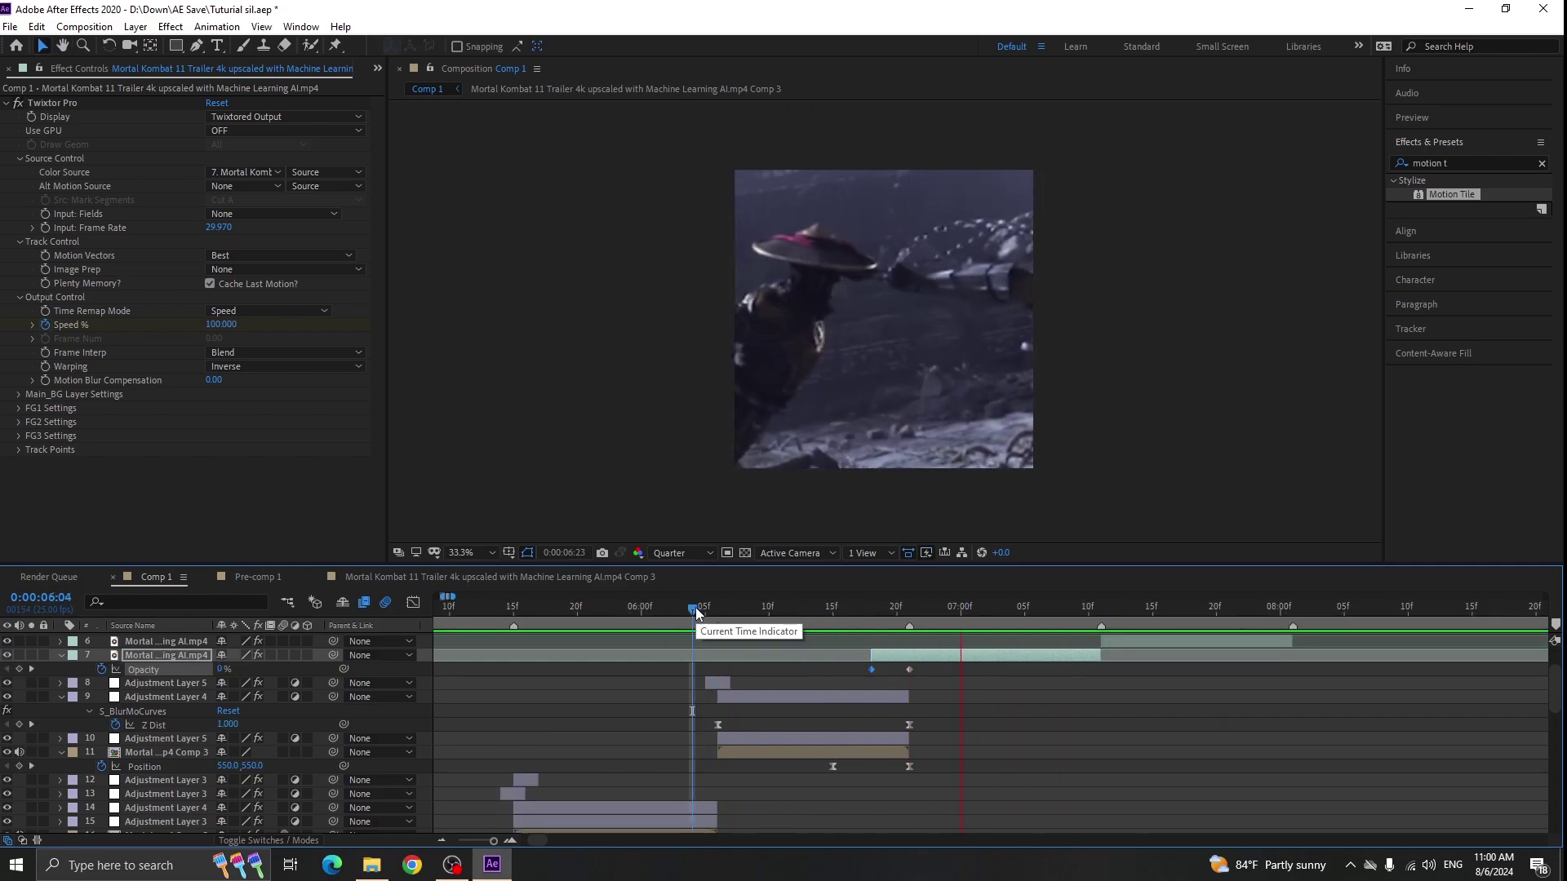
- Duplicate Adjustment Layers 4 and 5, place the copies over the clip from 0:00:06:21 to 0:00:07:11 and play it back
{"action": "left_click_drag", "start_coordinate": [695, 607], "coordinate": [910, 620]}
{"action": "left_click", "coordinate": [871, 709]}
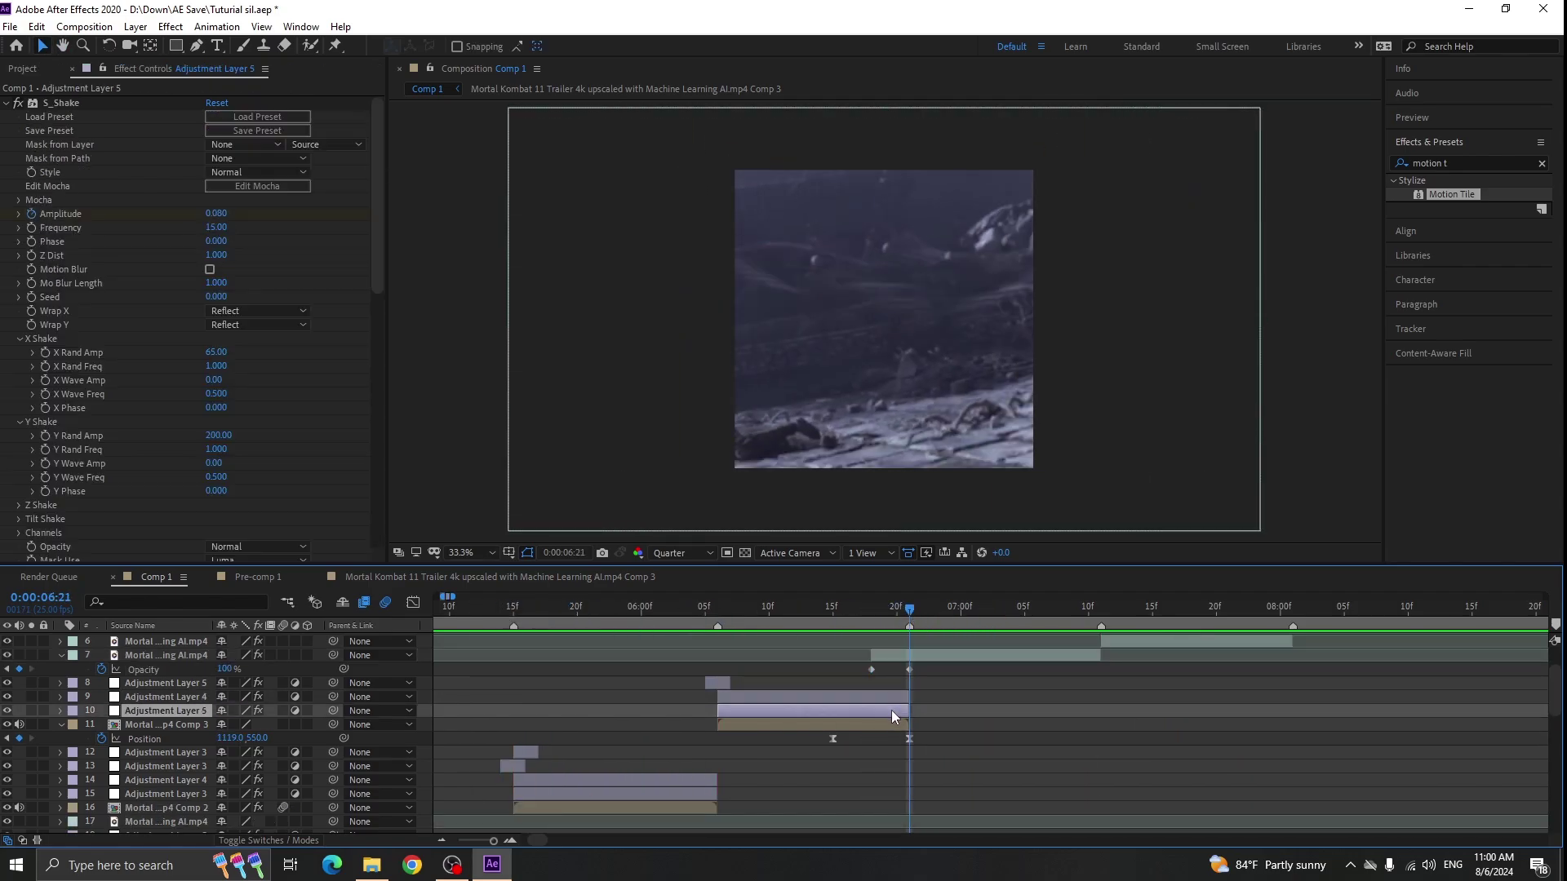
{"action": "scroll", "coordinate": [735, 735], "scroll_direction": "up", "scroll_amount": 1}
{"action": "left_click", "coordinate": [755, 739], "text": "shift"}
{"action": "key", "text": "ctrl+d"}
{"action": "left_click_drag", "start_coordinate": [188, 740], "coordinate": [188, 690]}
{"action": "left_click_drag", "start_coordinate": [790, 711], "coordinate": [981, 707]}
{"action": "left_click", "coordinate": [966, 671]}
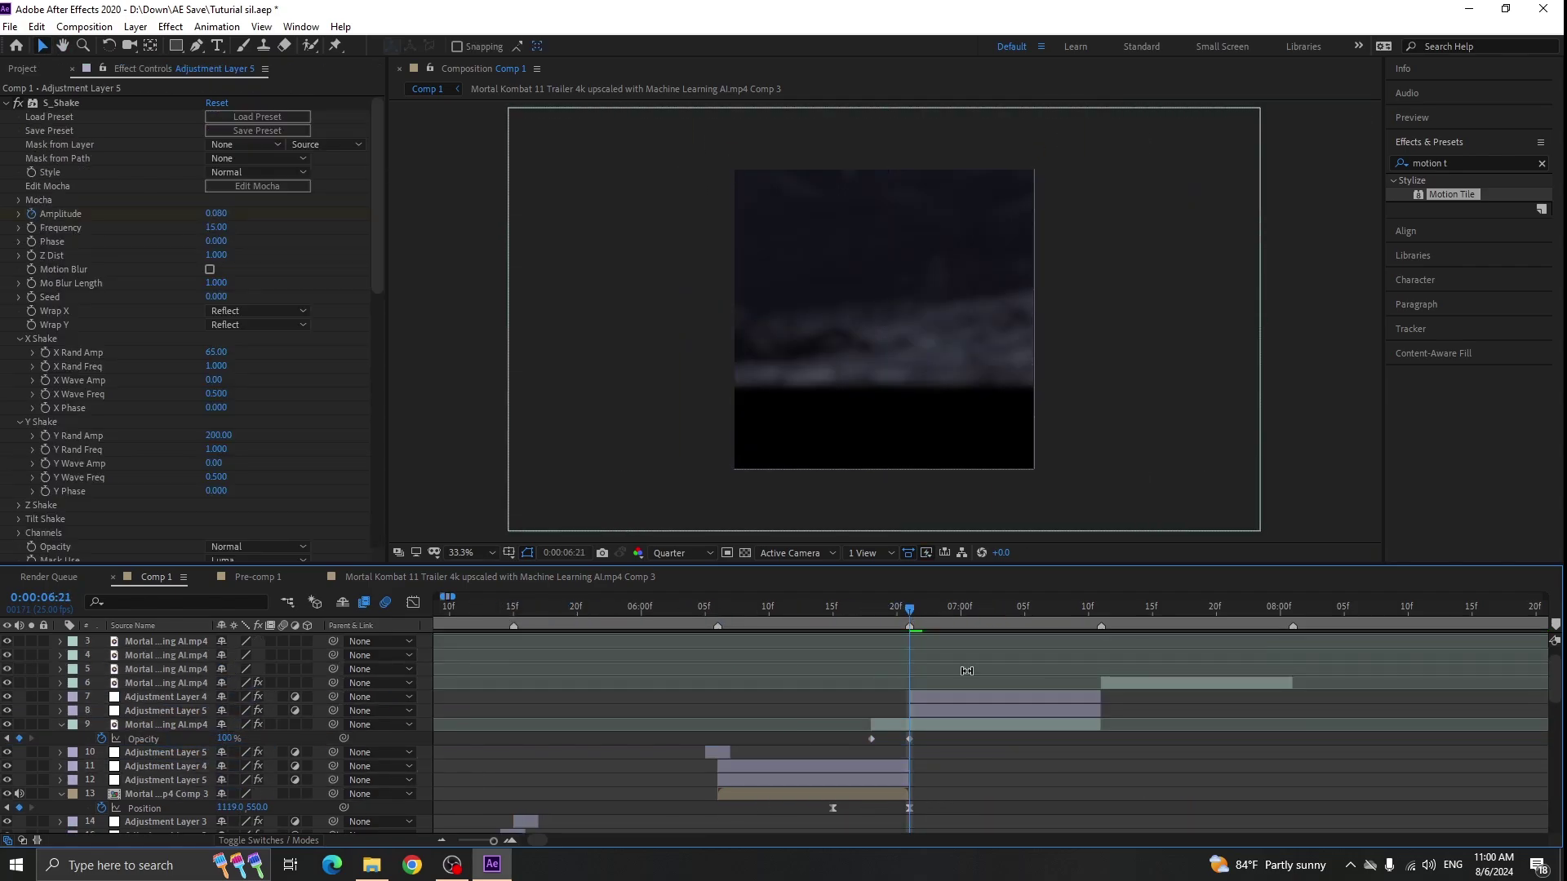
{"action": "key", "text": "space"}
{"action": "key", "text": "space"}
- Duplicate the two short Adjustment Layer 3 transition layers and place the copies over the cut at 0:00:06:21
{"action": "scroll", "coordinate": [939, 705], "scroll_direction": "down", "scroll_amount": 2}
{"action": "left_click", "coordinate": [516, 752]}
{"action": "left_click", "coordinate": [529, 738], "text": "shift"}
{"action": "key", "text": "ctrl+d"}
{"action": "left_click_drag", "start_coordinate": [153, 738], "coordinate": [228, 733]}
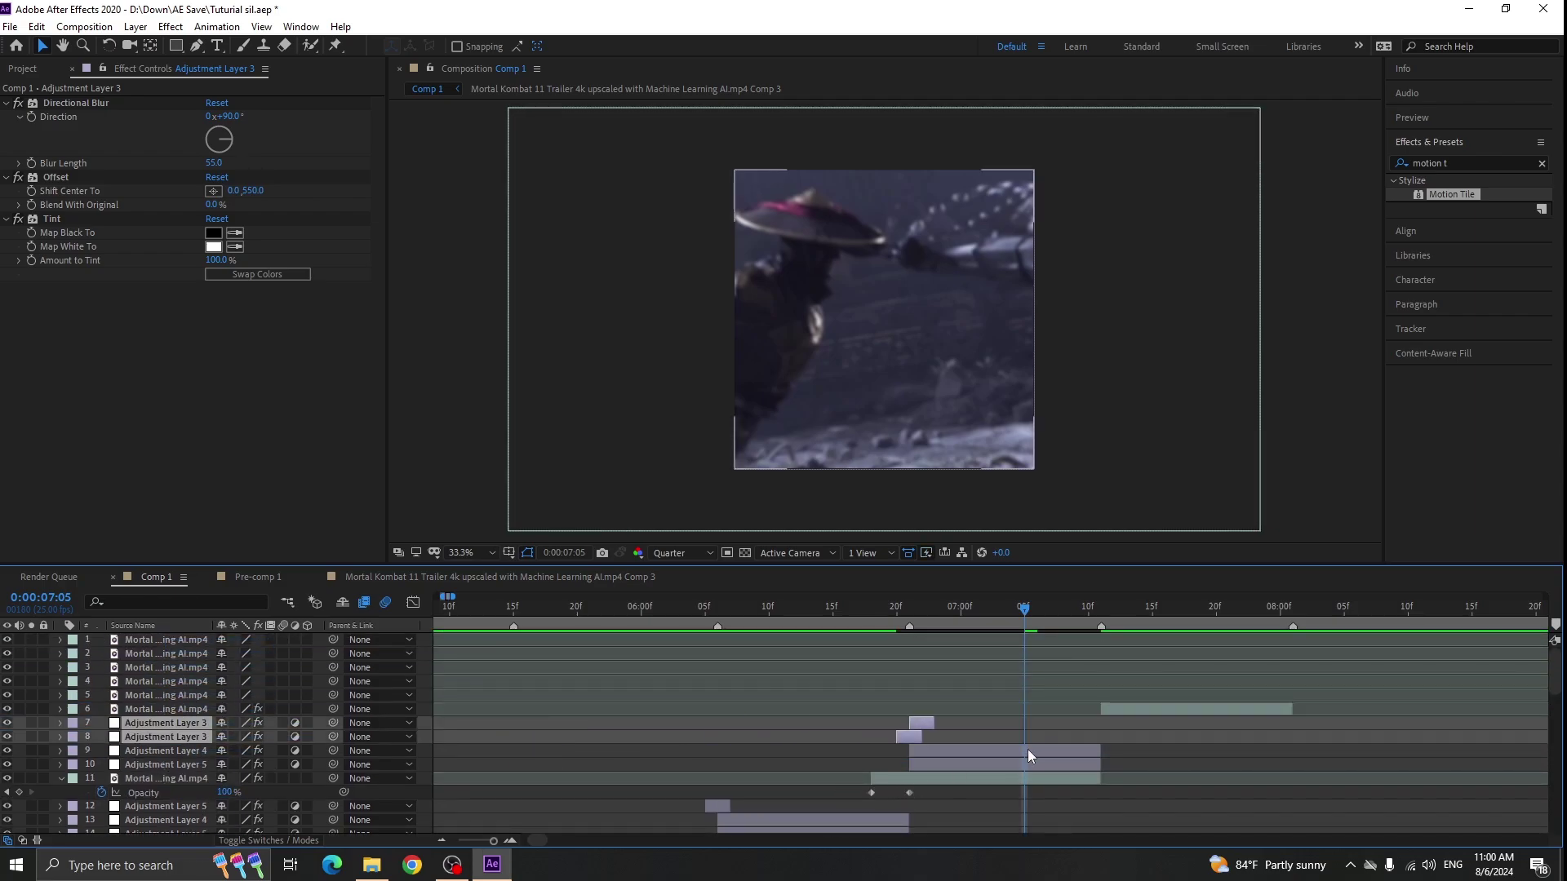
- Set the S_BlurMoCurves Center XY to 235, 380 on the Adjustment Layer 4 spanning 0:00:06:21 to 0:00:07:11
{"action": "scroll", "coordinate": [1128, 731], "scroll_direction": "up", "scroll_amount": 1}
{"action": "left_click", "coordinate": [1031, 621]}
{"action": "left_click", "coordinate": [1046, 622]}
{"action": "left_click", "coordinate": [1186, 747]}
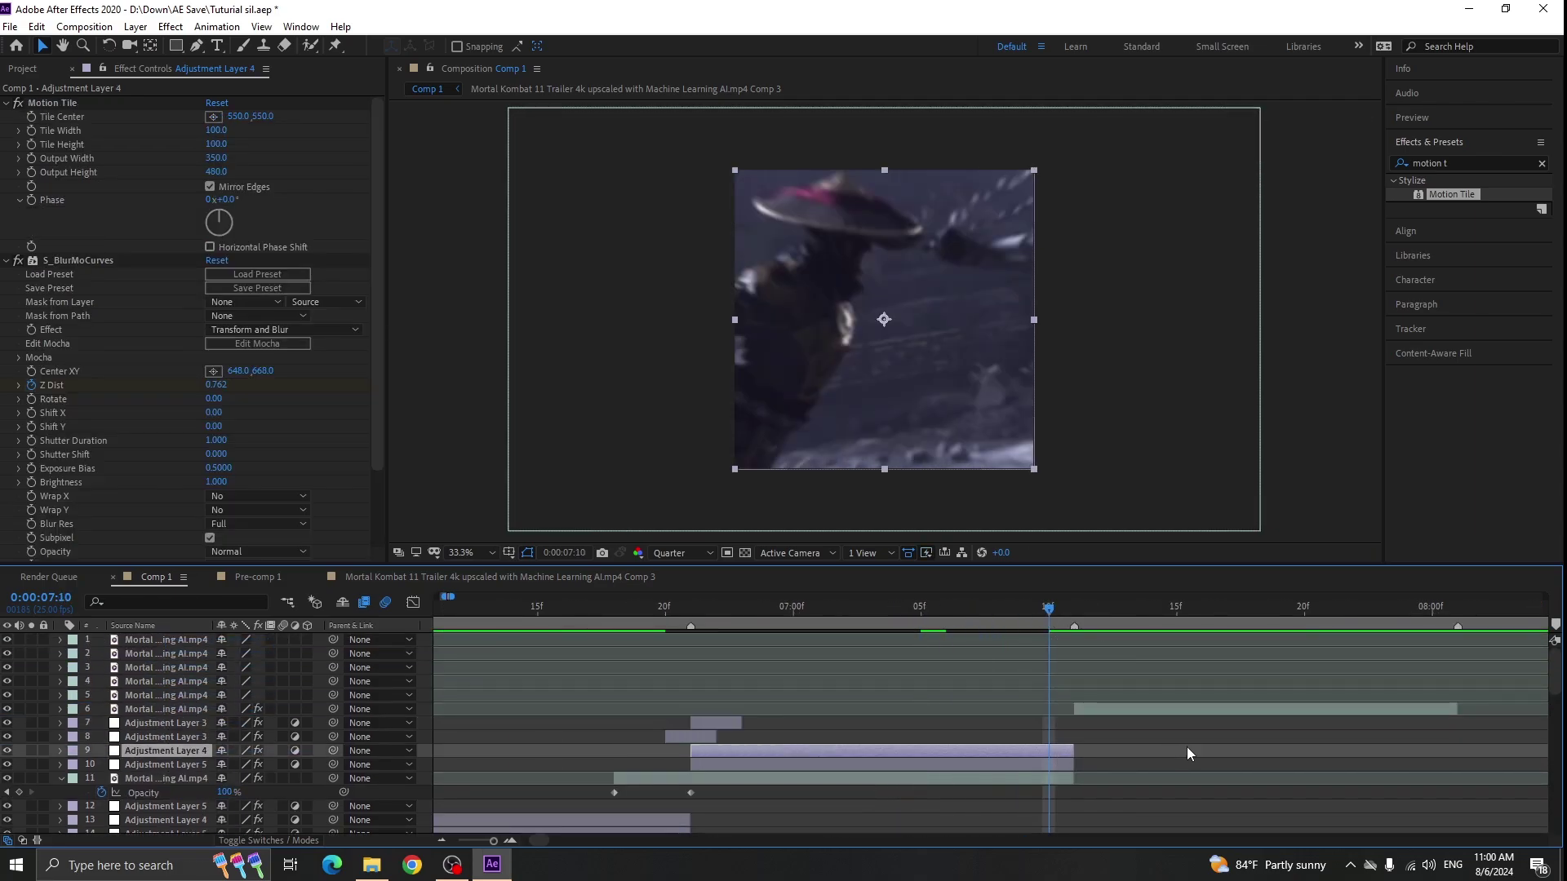
{"action": "left_click", "coordinate": [7, 261]}
{"action": "left_click", "coordinate": [6, 118]}
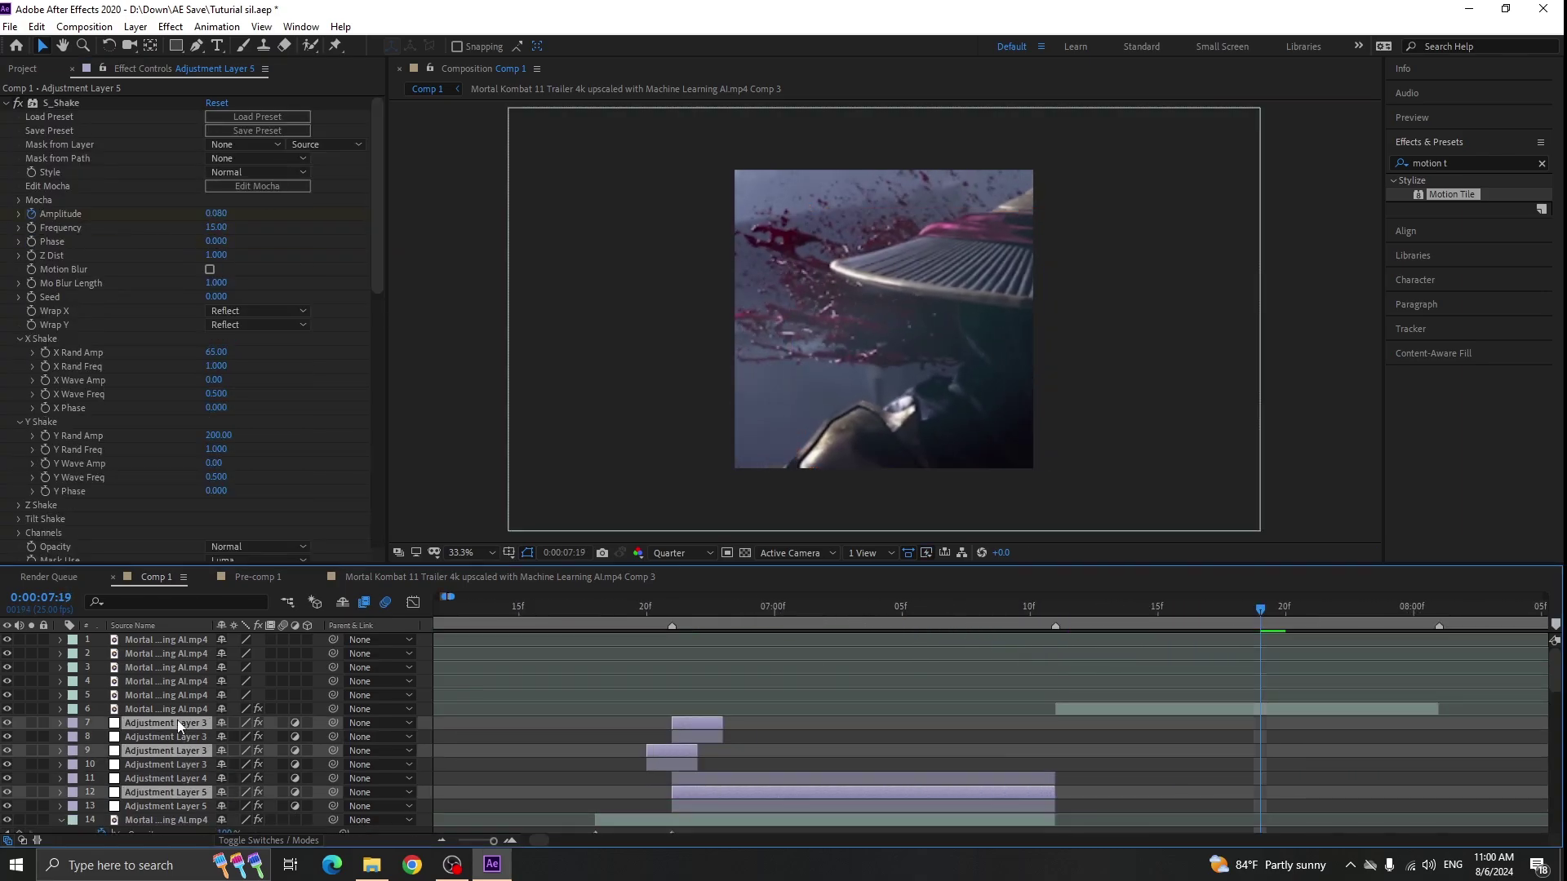
- Move the duplicates of the two Adjustment Layer 3 transitions and Adjustment Layer 5 above the next clip, at the 0:00:07:11 cut
{"action": "left_click_drag", "start_coordinate": [178, 723], "coordinate": [178, 703]}
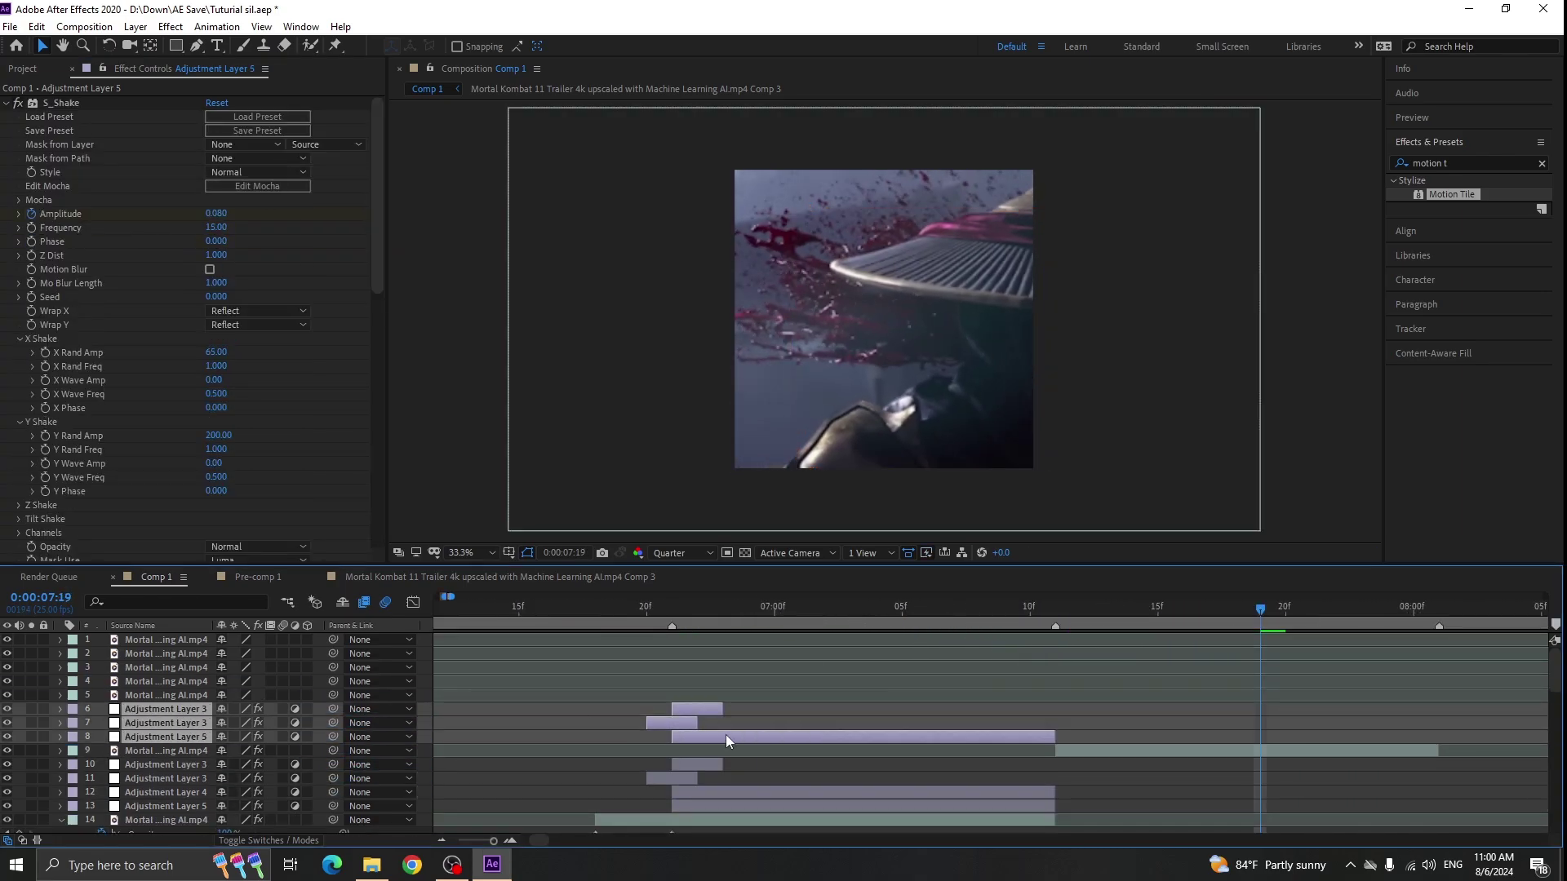
{"action": "left_click_drag", "start_coordinate": [727, 741], "coordinate": [1111, 741]}
{"action": "scroll", "coordinate": [947, 777], "scroll_direction": "down", "scroll_amount": 4}
{"action": "left_click", "coordinate": [950, 788]}
- Duplicate the earlier Adjustment Layer 3 with Twitch and S_Flicker and place the copy above the clip starting at 0:00:07:11
{"action": "scroll", "coordinate": [997, 739], "scroll_direction": "down", "scroll_amount": 8}
{"action": "scroll", "coordinate": [545, 747], "scroll_direction": "down", "scroll_amount": 4}
{"action": "scroll", "coordinate": [539, 748], "scroll_direction": "down", "scroll_amount": 2}
{"action": "left_click", "coordinate": [495, 694]}
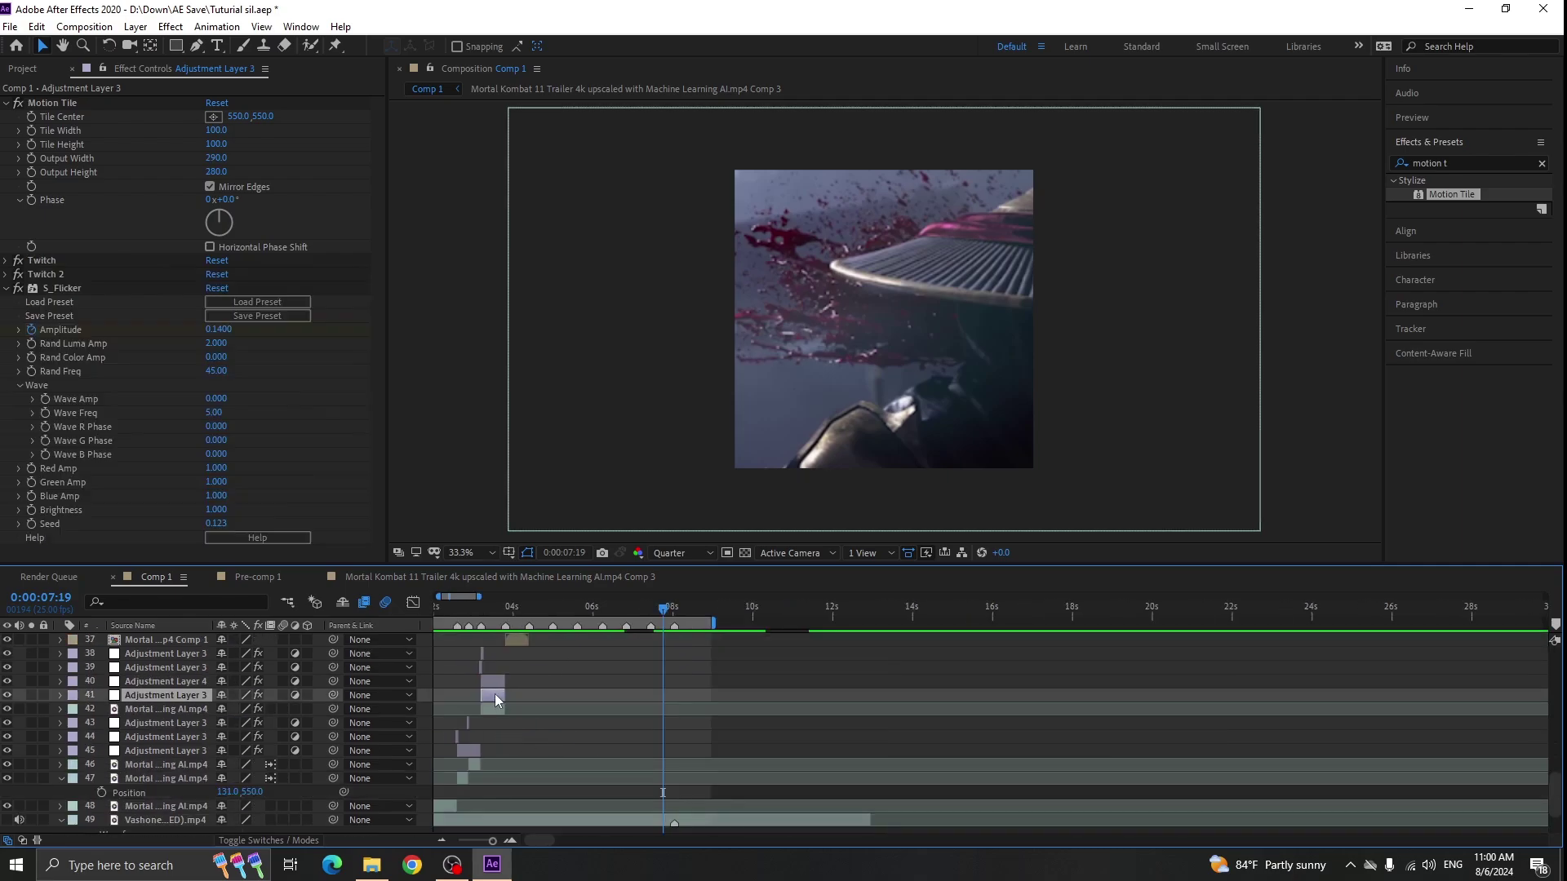
{"action": "key", "text": "ctrl+d"}
{"action": "left_click_drag", "start_coordinate": [170, 696], "coordinate": [213, 731]}
{"action": "key", "text": "bracketleft"}
{"action": "key", "text": "equal"}
{"action": "key", "text": "equal"}
{"action": "key", "text": "equal"}
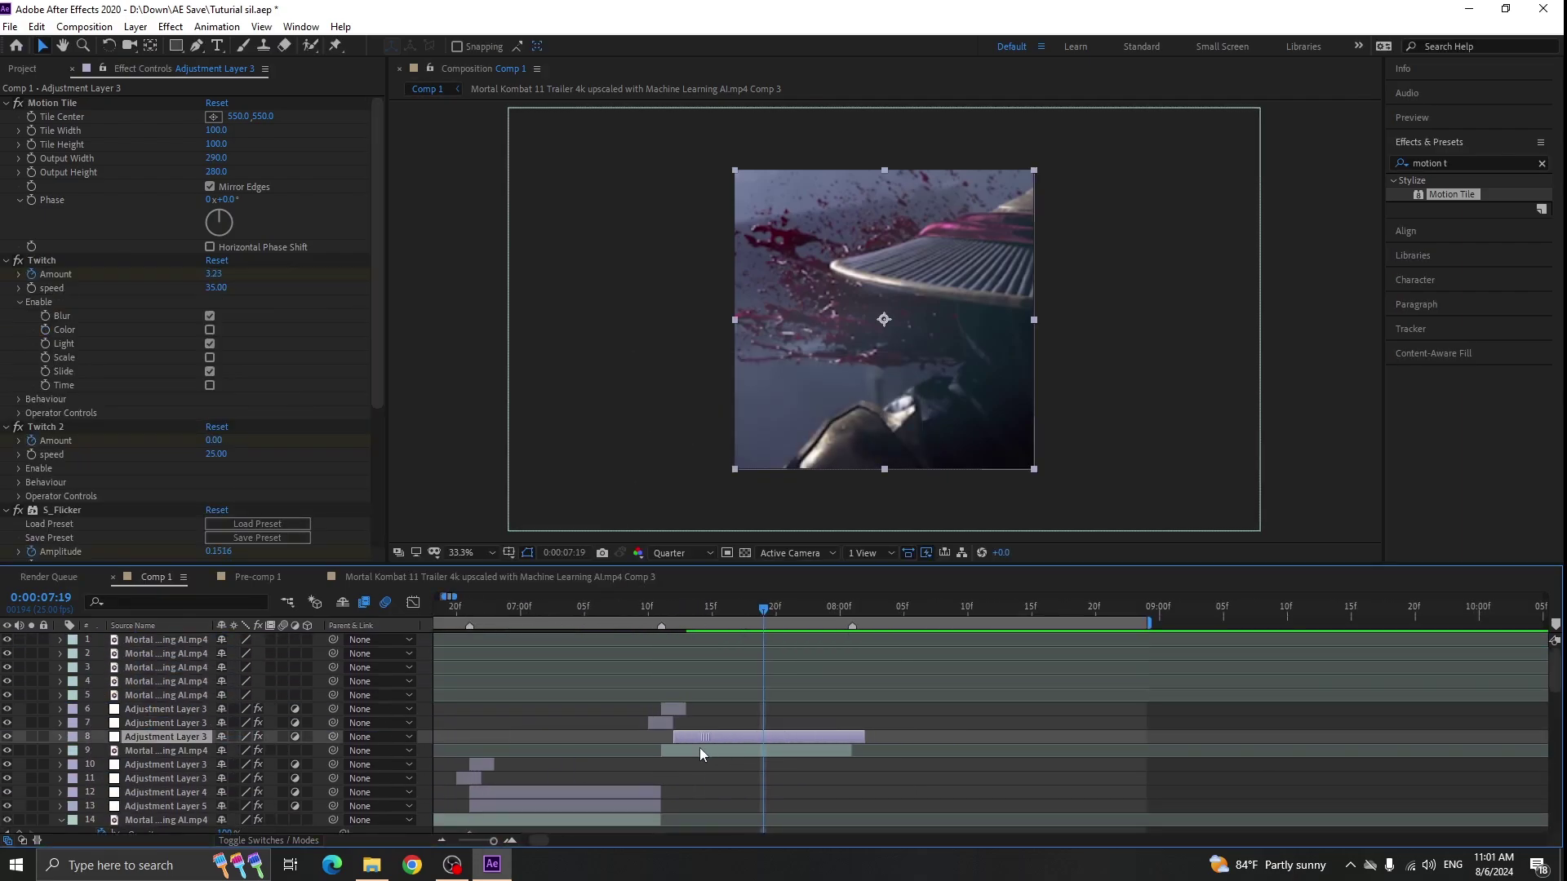
{"action": "left_click", "coordinate": [5, 274]}
- Duplicate Adjustment Layer 4 and place the copy over the clip from 0:00:07:11 to 0:00:08:01
{"action": "left_click", "coordinate": [188, 791]}
{"action": "key", "text": "ctrl+d"}
{"action": "left_click_drag", "start_coordinate": [187, 792], "coordinate": [303, 733]}
{"action": "left_click_drag", "start_coordinate": [528, 738], "coordinate": [710, 742]}
- Replace the Adjustment Layer 4 copy's effects with Tint and Deep Glow, setting Deep Glow's Exposure to 0.75
{"action": "left_click", "coordinate": [826, 611]}
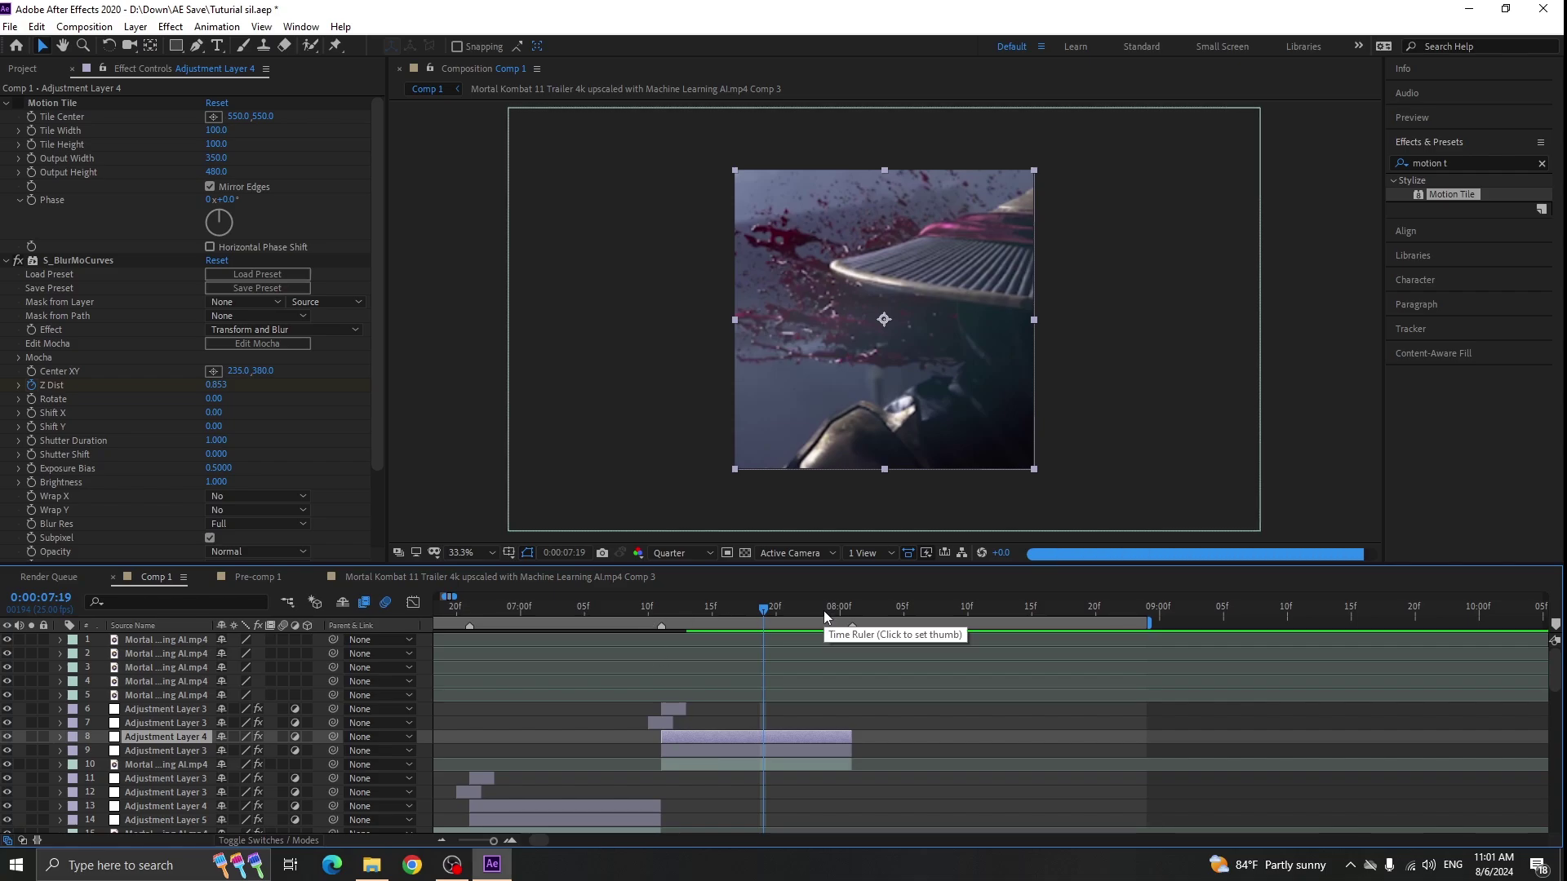
{"action": "left_click", "coordinate": [64, 260]}
{"action": "key", "text": "Delete"}
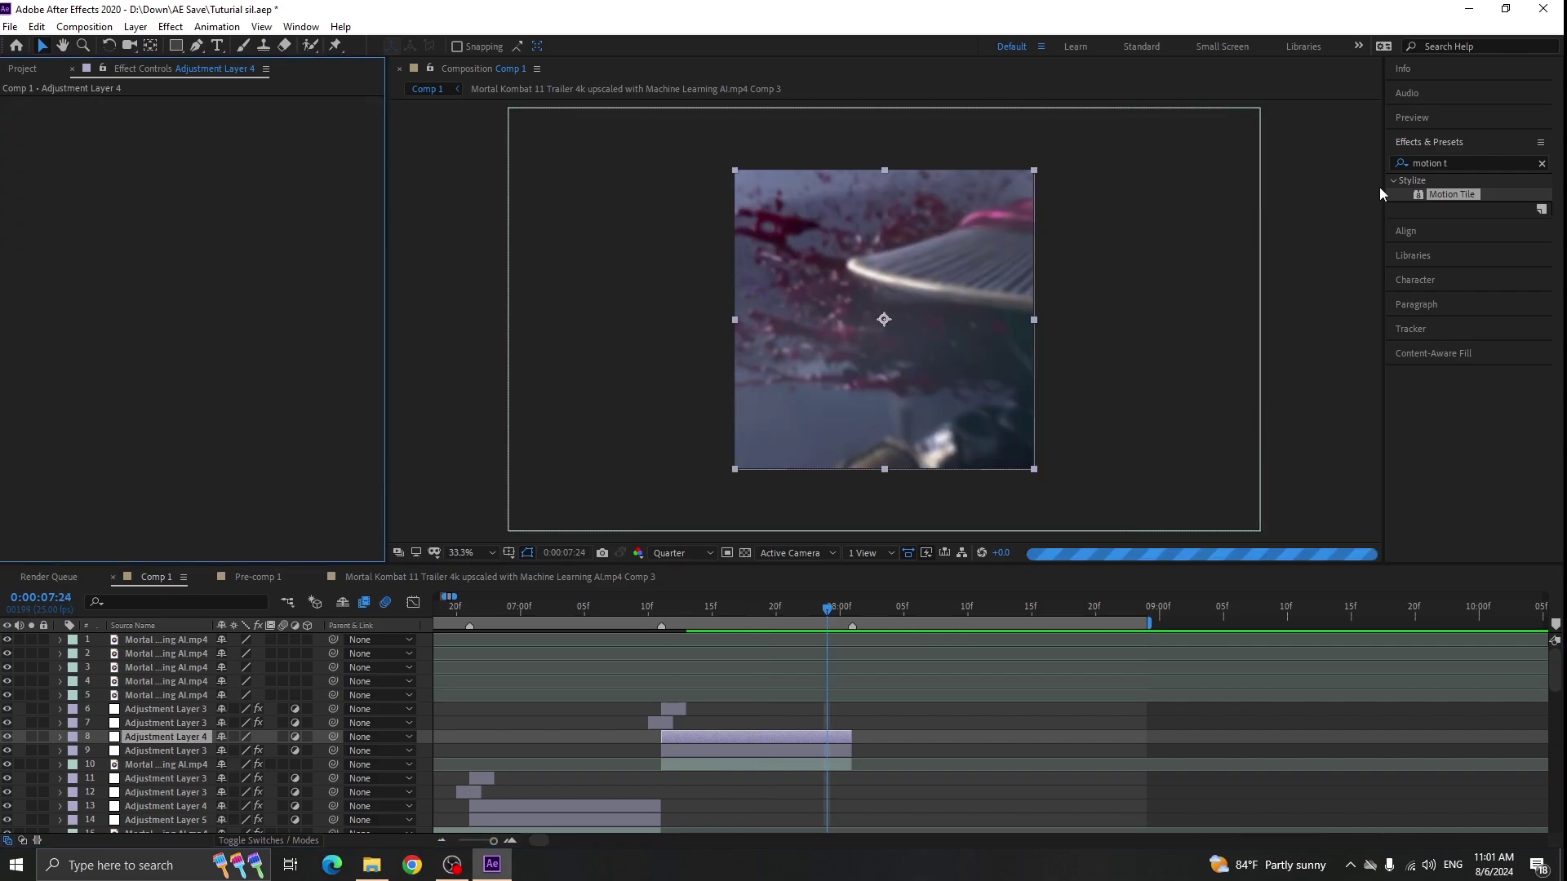
{"action": "type", "text": "tint"}
{"action": "double_click", "coordinate": [1449, 238]}
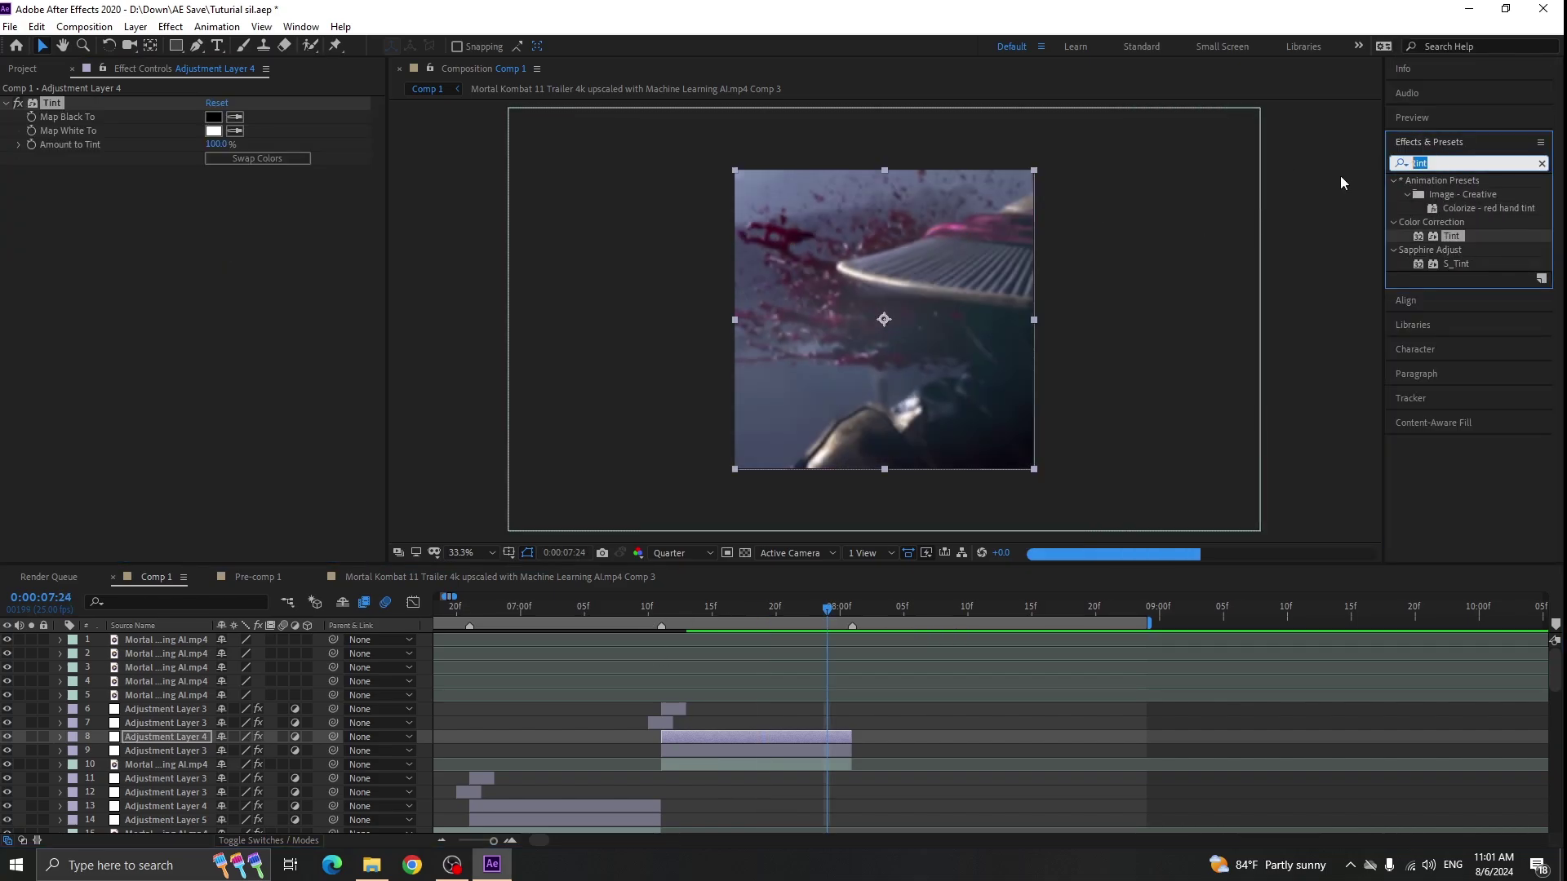
{"action": "type", "text": "dee"}
{"action": "double_click", "coordinate": [1450, 306]}
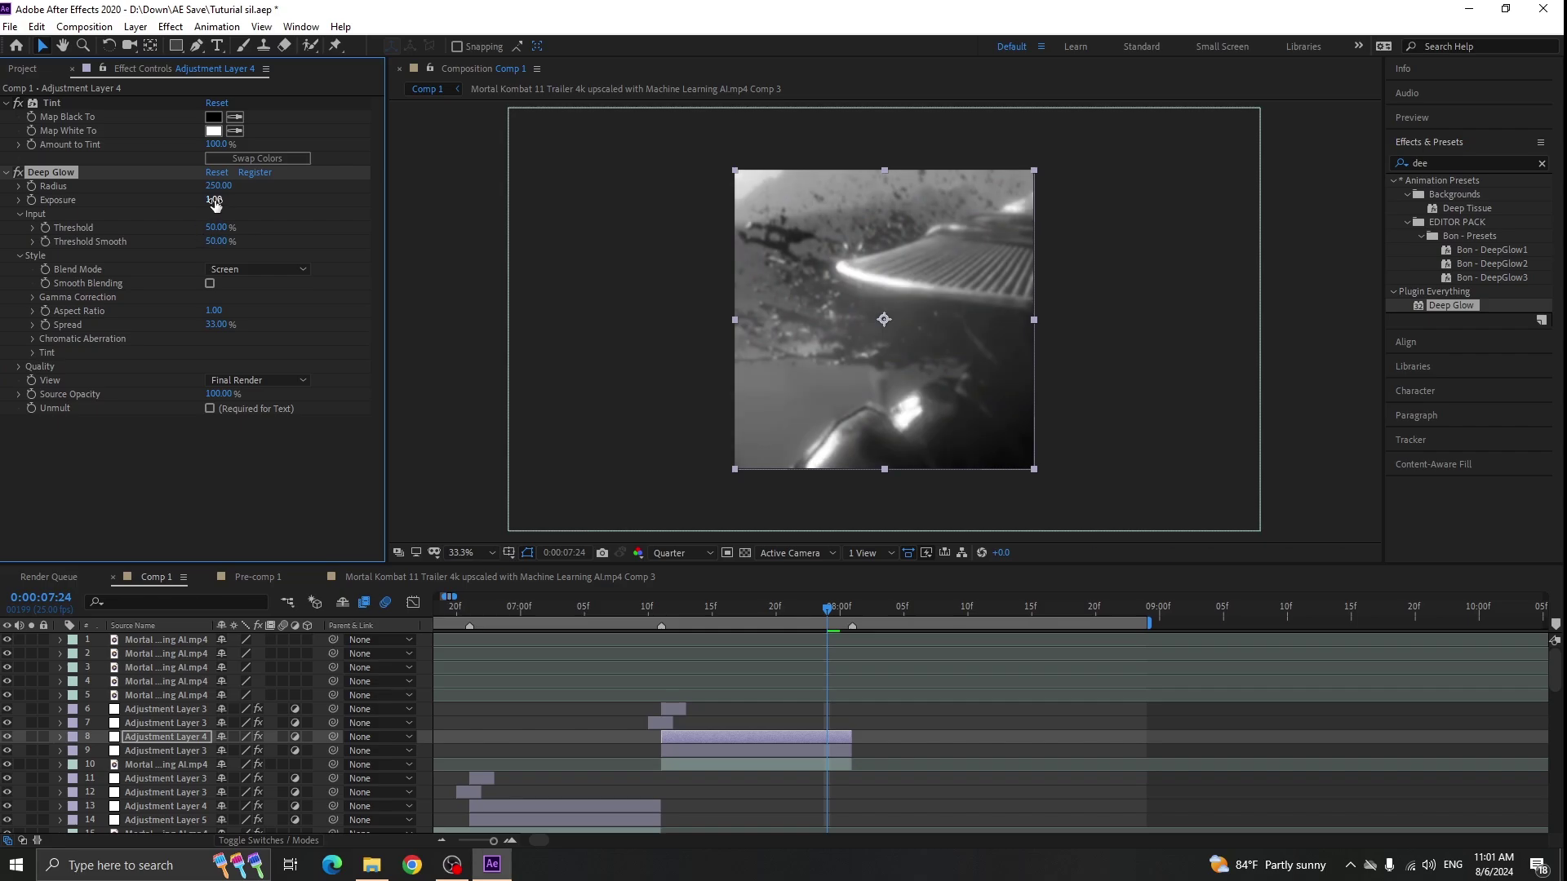
- Add Brightness & Contrast between Tint and Deep Glow with Brightness 15 and Contrast 65
{"action": "double_click", "coordinate": [1458, 164]}
{"action": "type", "text": "bright"}
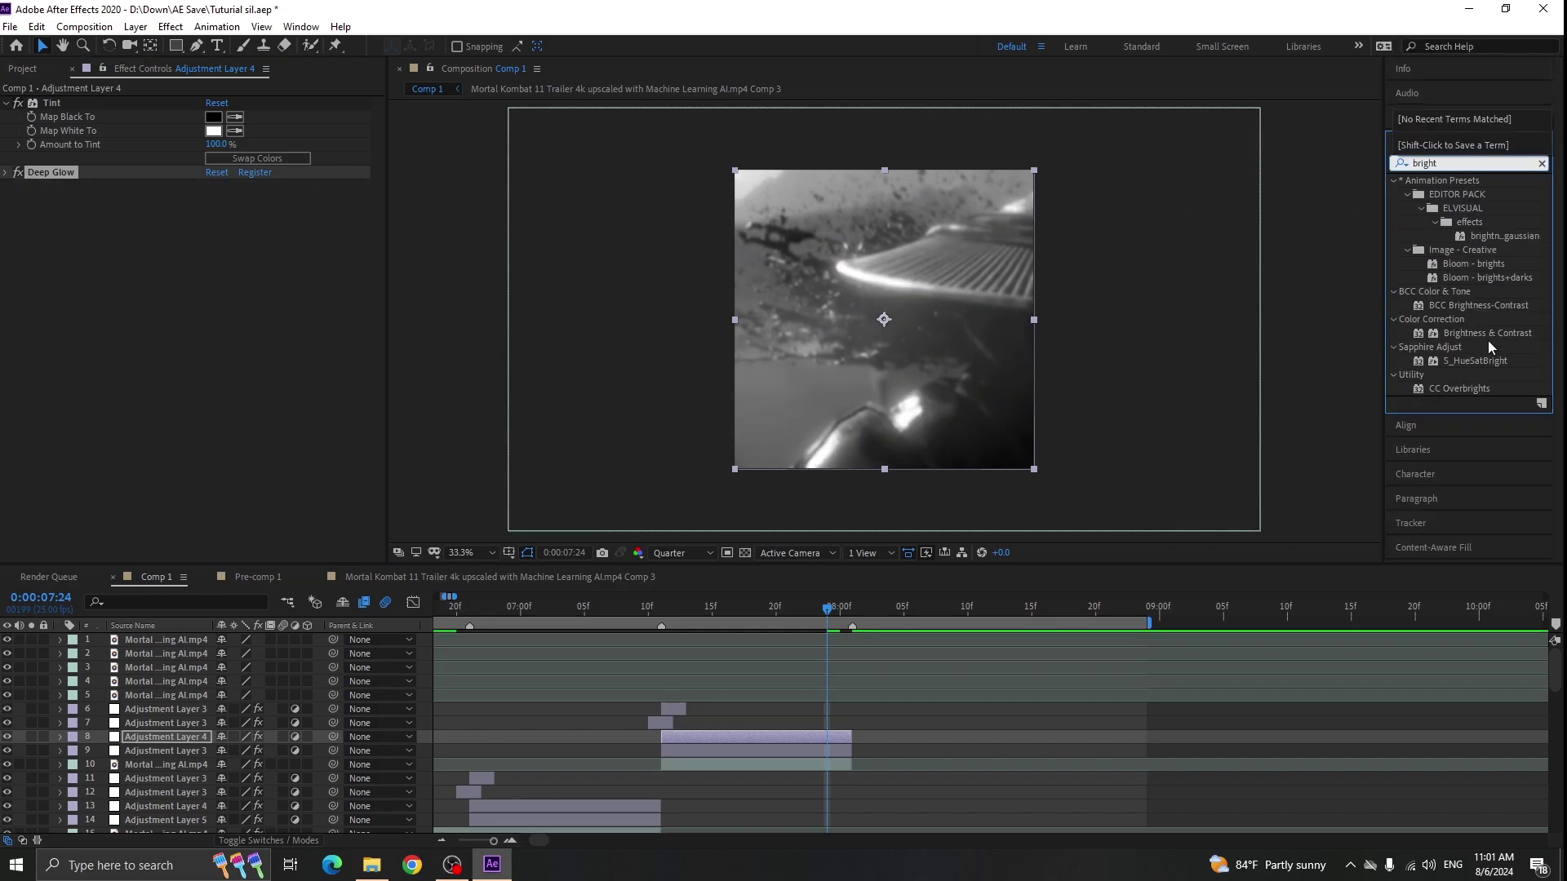
{"action": "left_click_drag", "start_coordinate": [1488, 333], "coordinate": [130, 163]}
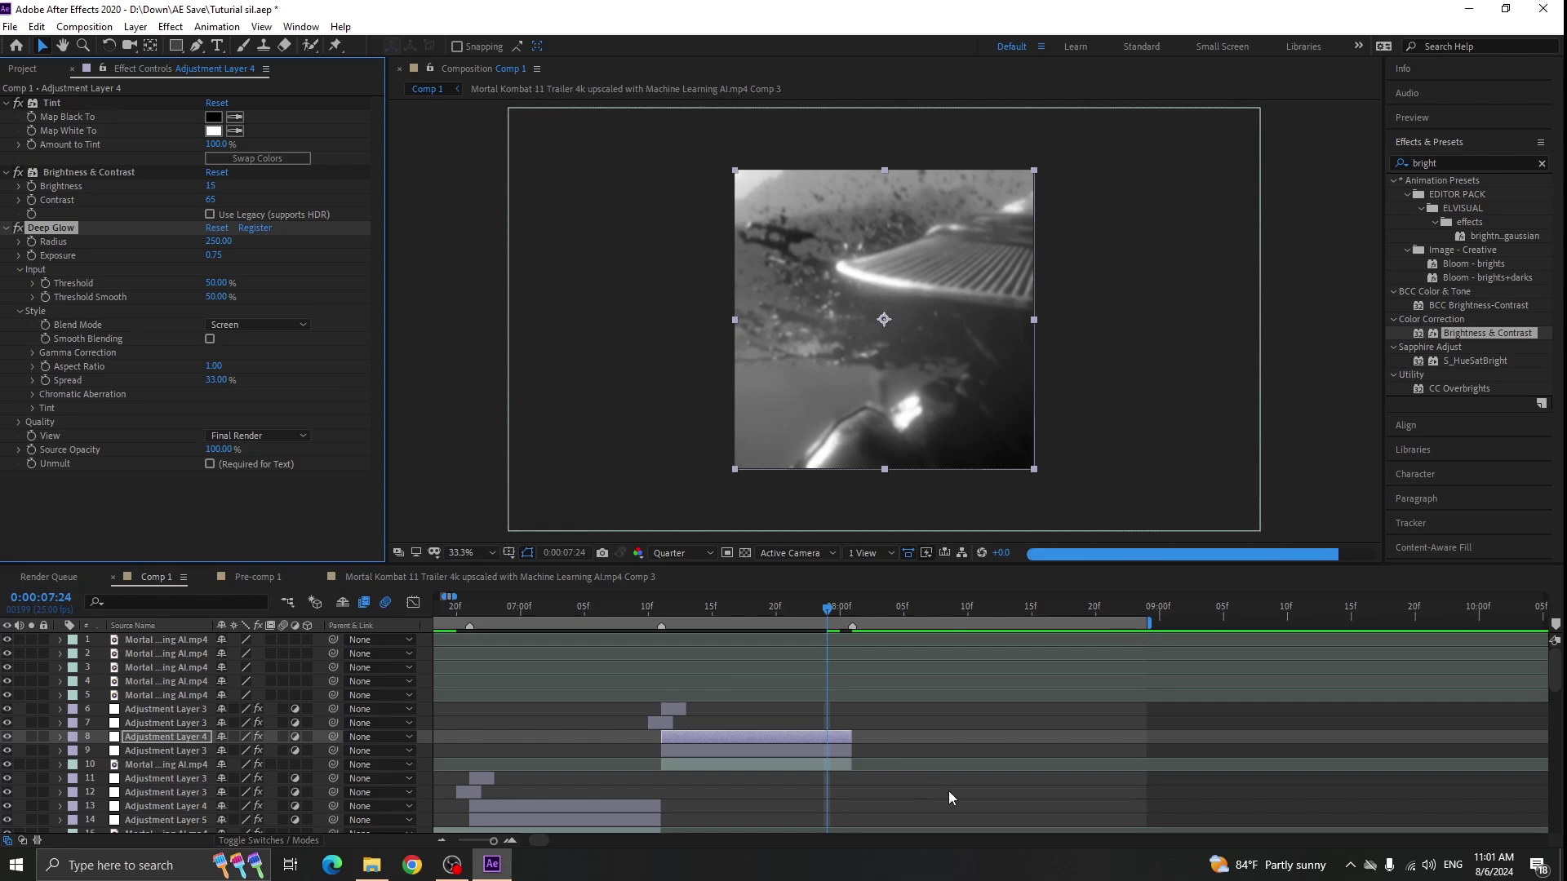
- Duplicate the Adjustment Layer 3 with Radial Blur and Tint and start the copy at 0:00:07:24
{"action": "left_click", "coordinate": [674, 710]}
{"action": "key", "text": "ctrl+d"}
{"action": "key", "text": "["}
- Play back the edit from 0:00:06:14 to review the new transitions and black-and-white glow
{"action": "left_click_drag", "start_coordinate": [832, 612], "coordinate": [994, 613]}
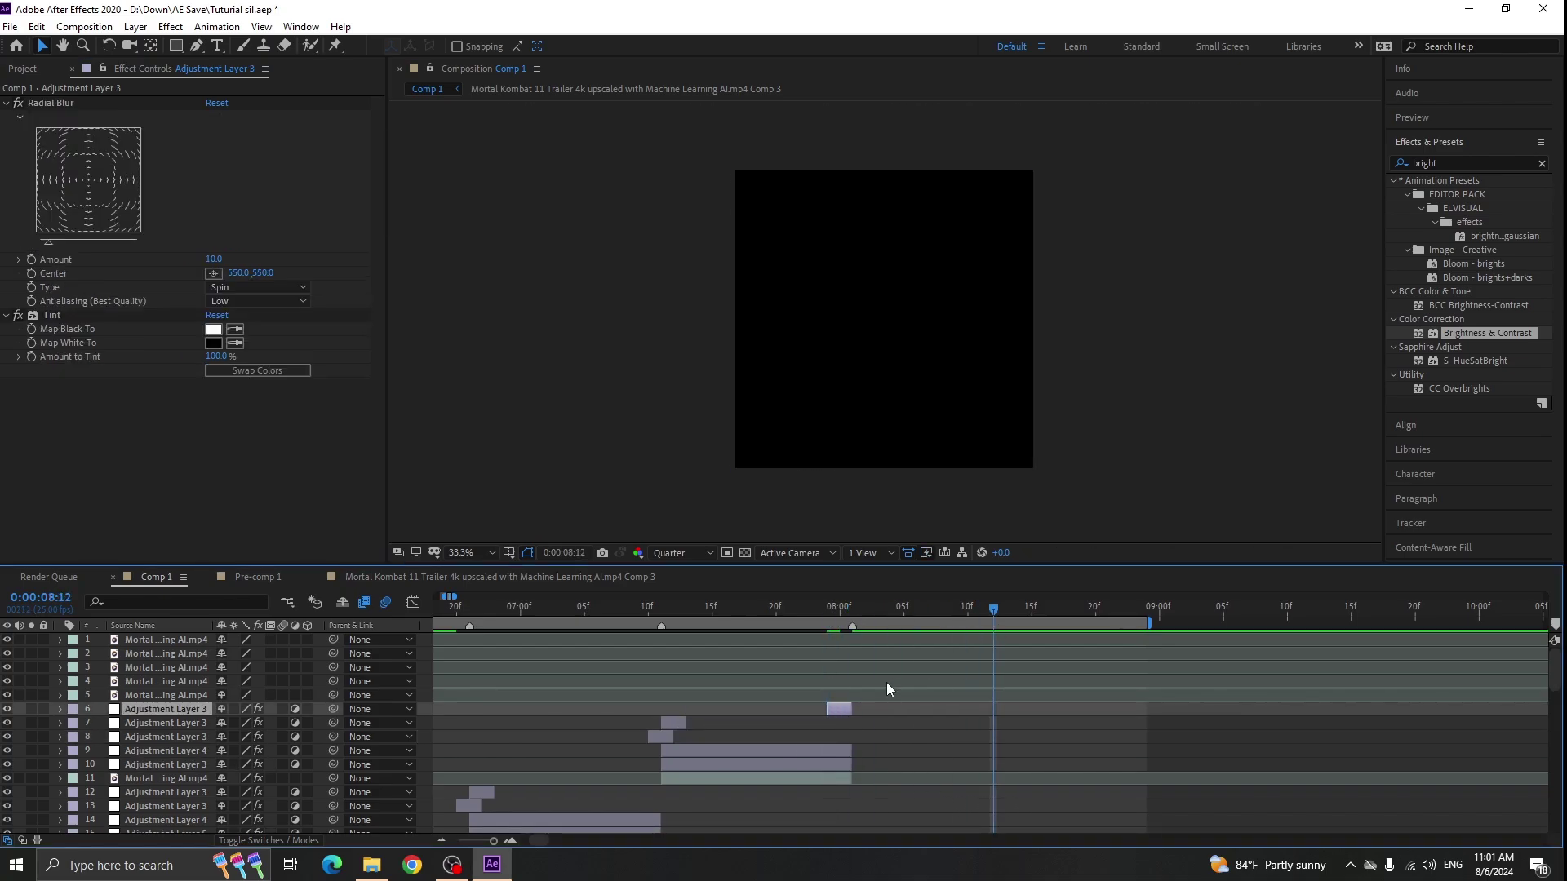
{"action": "scroll", "coordinate": [804, 706], "scroll_direction": "down", "scroll_amount": 3}
{"action": "left_click", "coordinate": [697, 609]}
{"action": "key", "text": "space"}
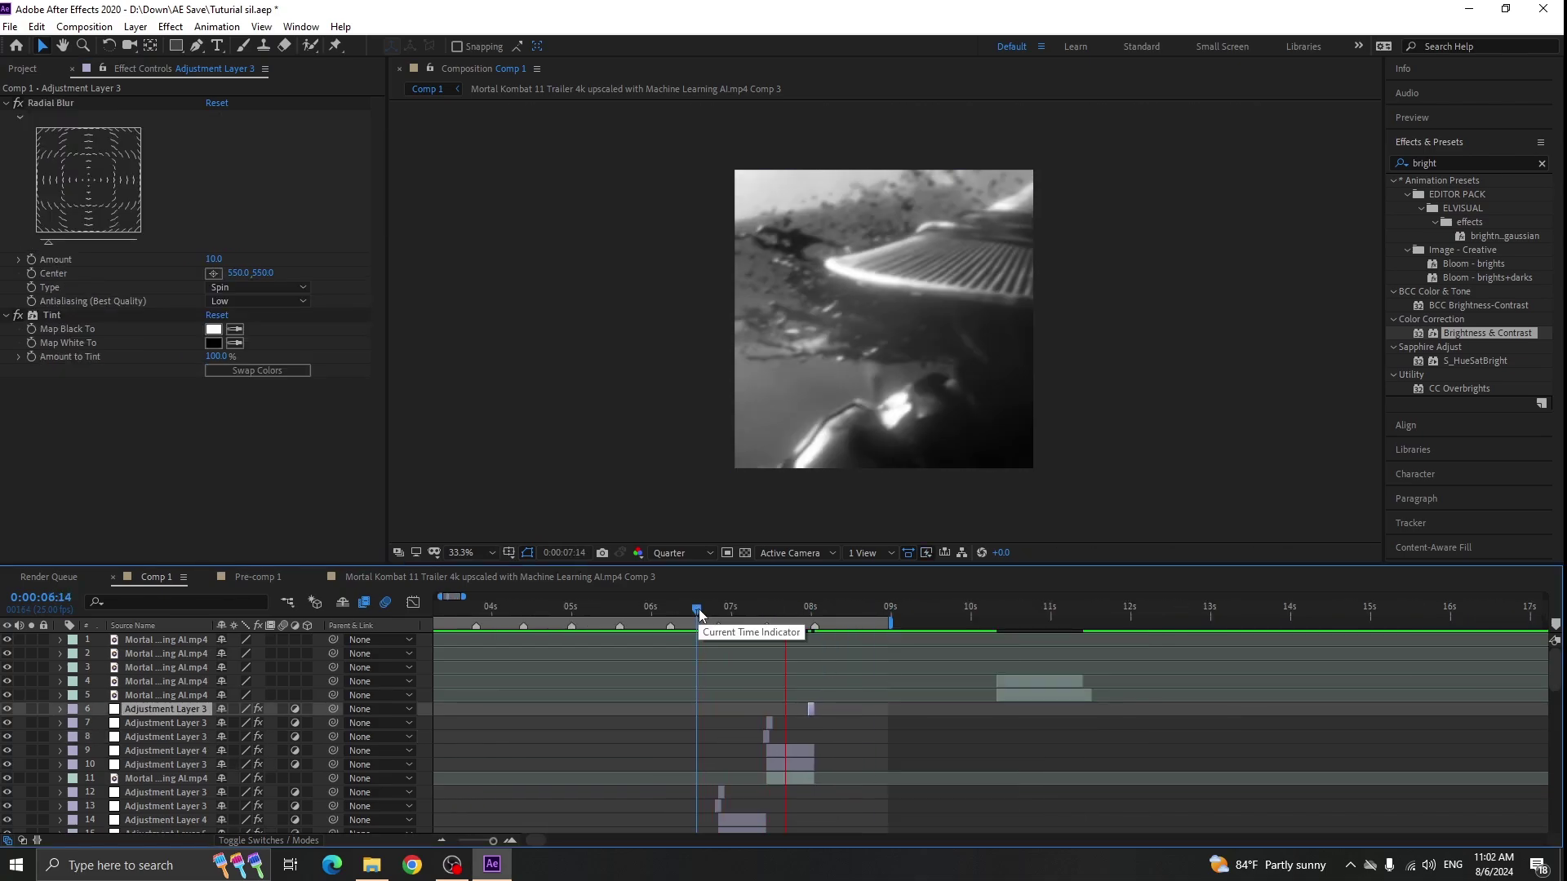
- Reshape the Tracking Amount curve of the SCORPION 2 title in the value graph by moving both keyframes' easing handles
{"action": "scroll", "coordinate": [728, 714], "scroll_direction": "down", "scroll_amount": 2}
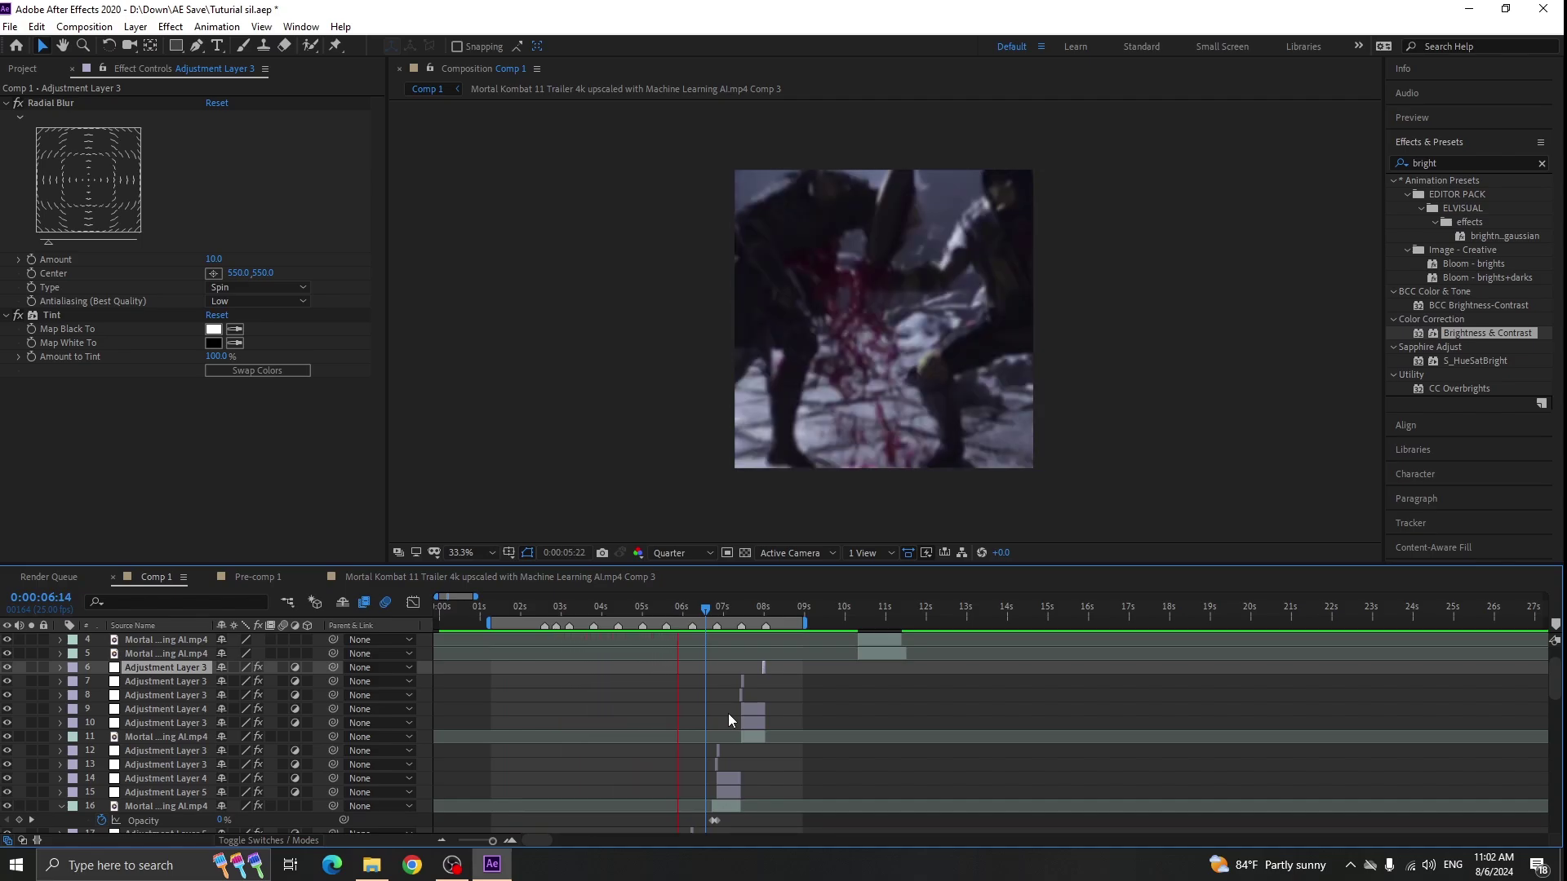
{"action": "key", "text": "space"}
{"action": "left_click", "coordinate": [609, 609]}
{"action": "scroll", "coordinate": [589, 653], "scroll_direction": "up", "scroll_amount": 5}
{"action": "scroll", "coordinate": [629, 694], "scroll_direction": "down", "scroll_amount": 10}
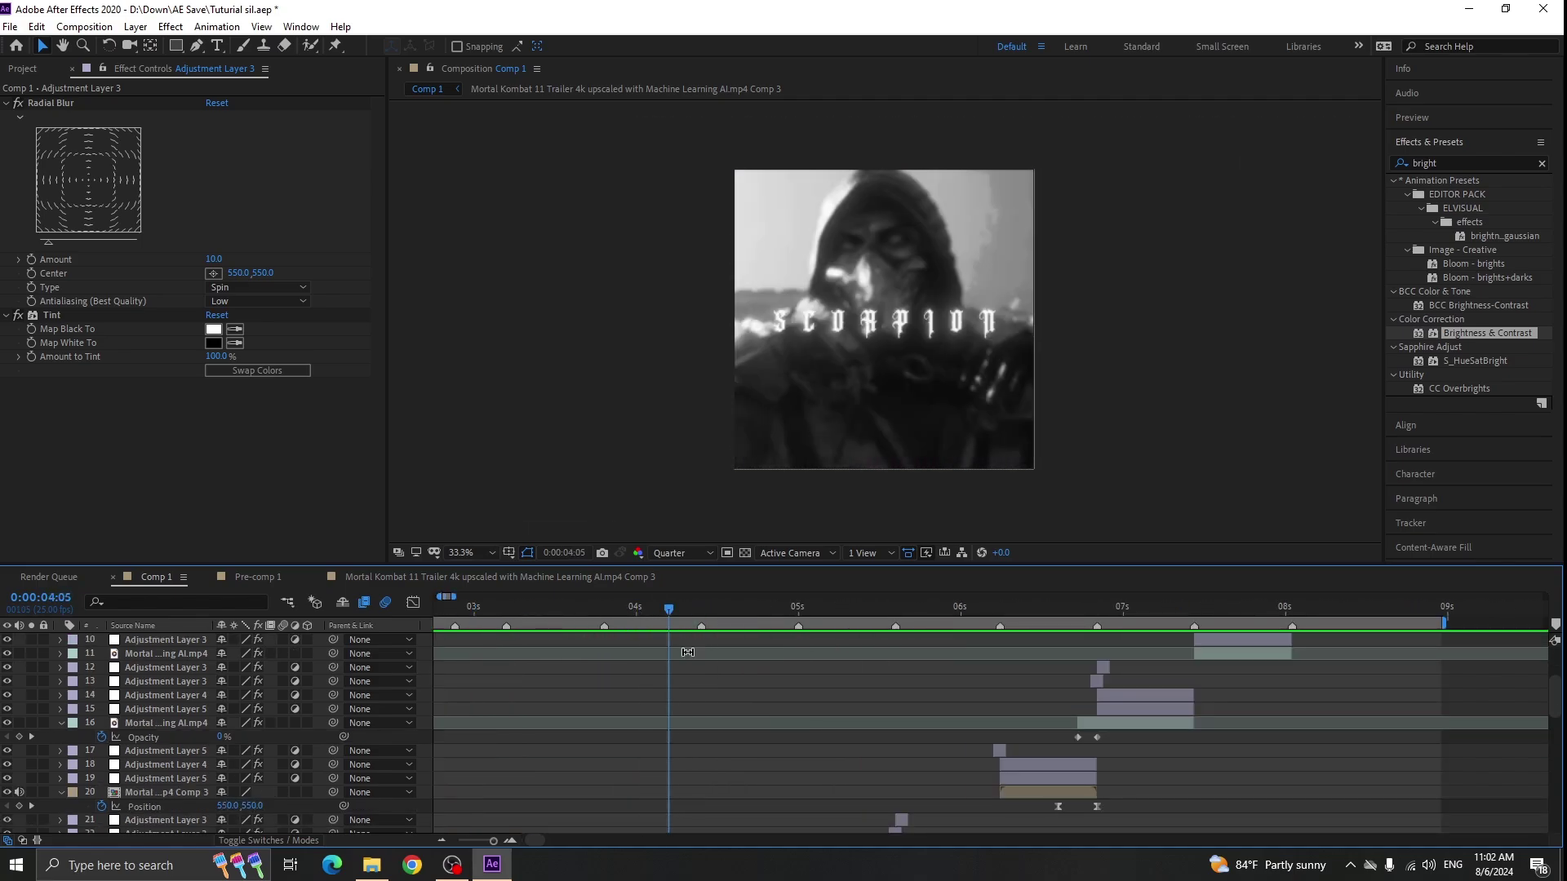
{"action": "left_click", "coordinate": [679, 680]}
{"action": "key", "text": "u"}
{"action": "left_click", "coordinate": [167, 709]}
{"action": "left_click", "coordinate": [413, 603]}
{"action": "right_click", "coordinate": [641, 741]}
{"action": "left_click", "coordinate": [703, 578]}
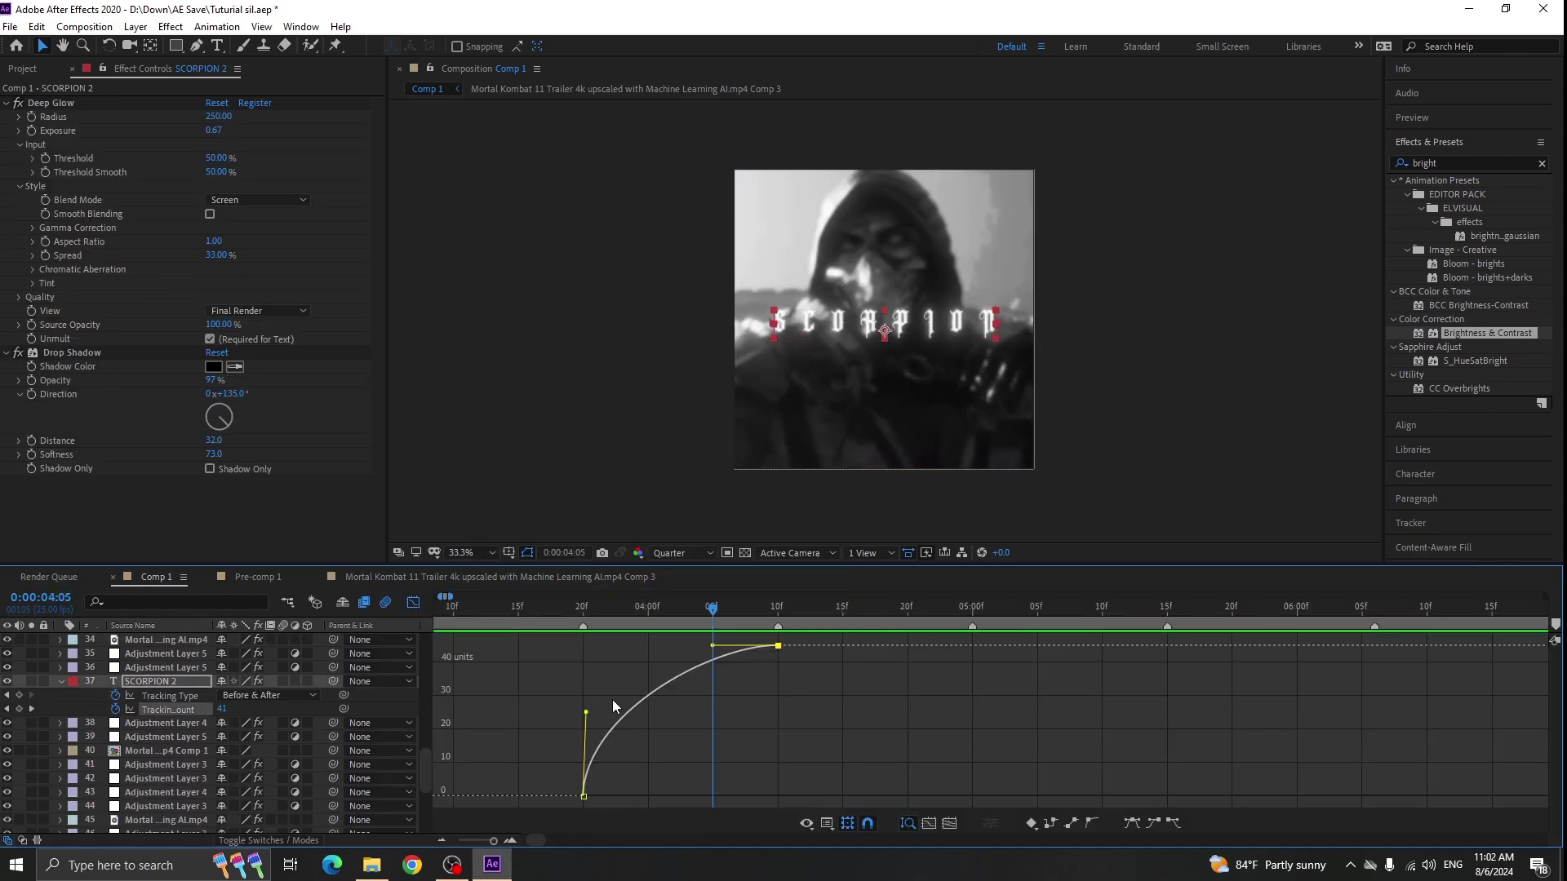
{"action": "left_click_drag", "start_coordinate": [584, 711], "coordinate": [602, 781]}
{"action": "left_click_drag", "start_coordinate": [713, 646], "coordinate": [775, 704]}
- Play back the SCORPION 2 title animation from 0:00:03:19 to review its tracking
{"action": "left_click_drag", "start_coordinate": [711, 609], "coordinate": [565, 605]}
{"action": "key", "text": "space"}
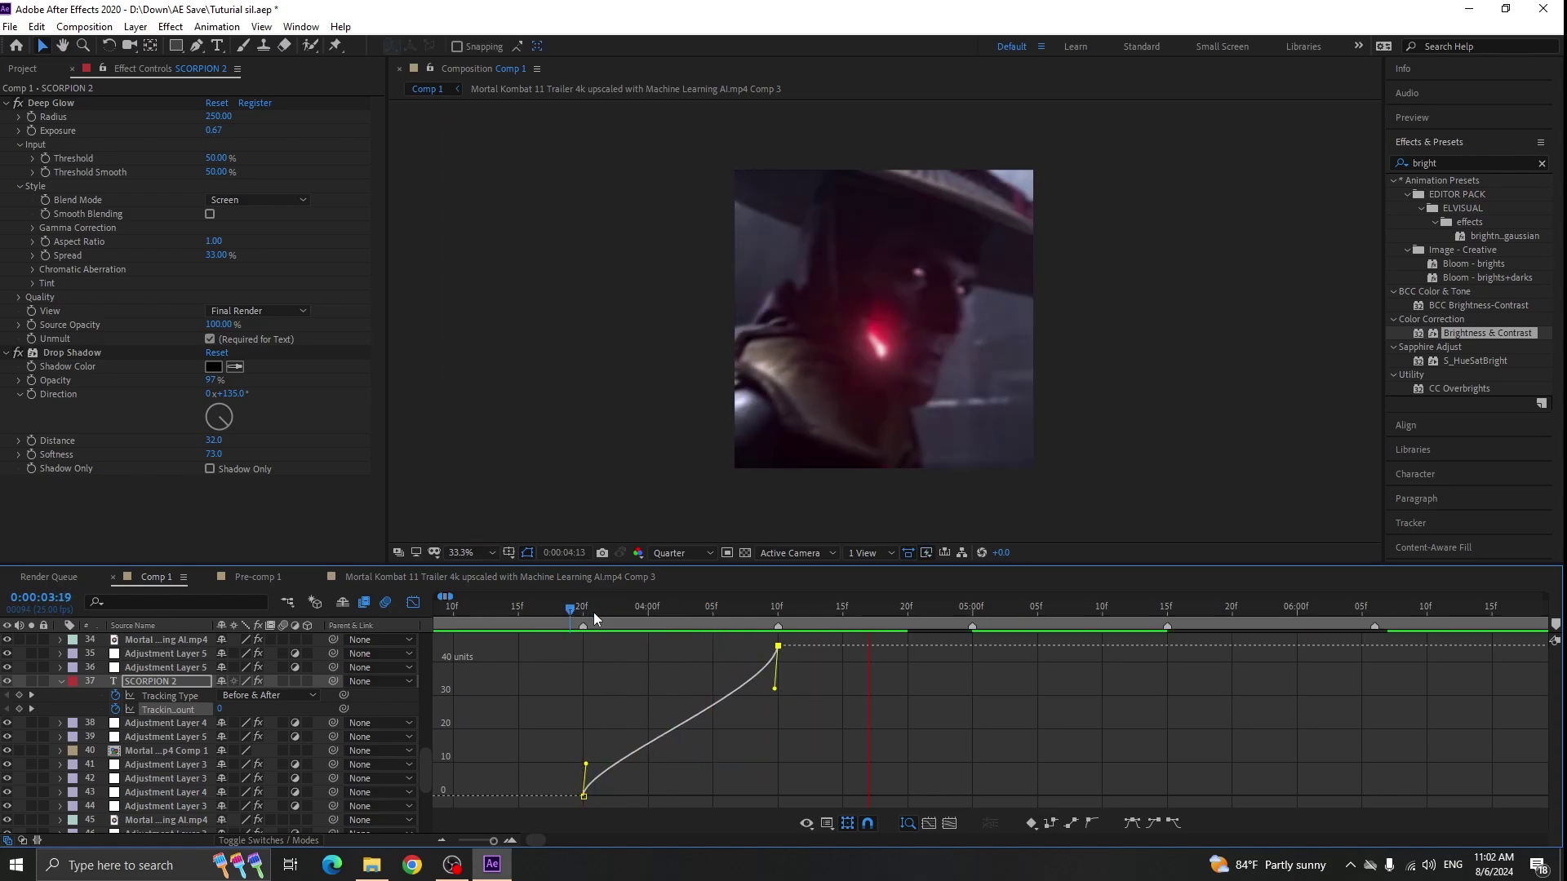
{"action": "left_click", "coordinate": [562, 609]}
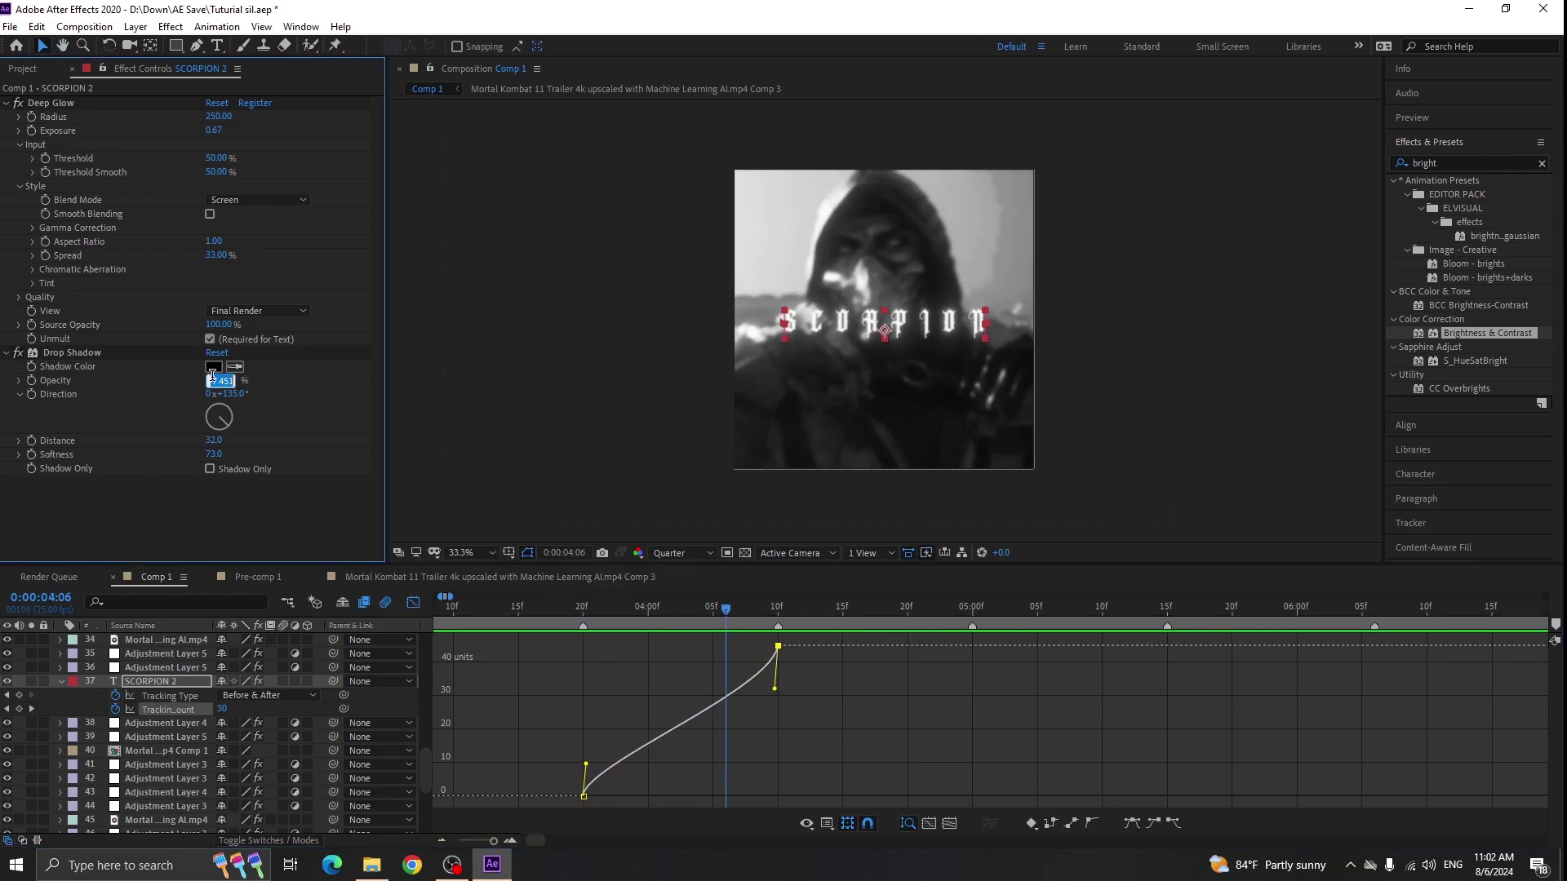
- Set the title's Drop Shadow Opacity to 45%, then duplicate the title above the last black-and-white clip, starting at about 0:00:07:11
{"action": "left_click", "coordinate": [414, 603]}
{"action": "key", "text": "ctrl+d"}
{"action": "left_click_drag", "start_coordinate": [173, 677], "coordinate": [213, 743]}
{"action": "scroll", "coordinate": [760, 653], "scroll_direction": "up", "scroll_amount": 2}
{"action": "left_click", "coordinate": [768, 610]}
{"action": "key", "text": "["}
{"action": "key", "text": "="}
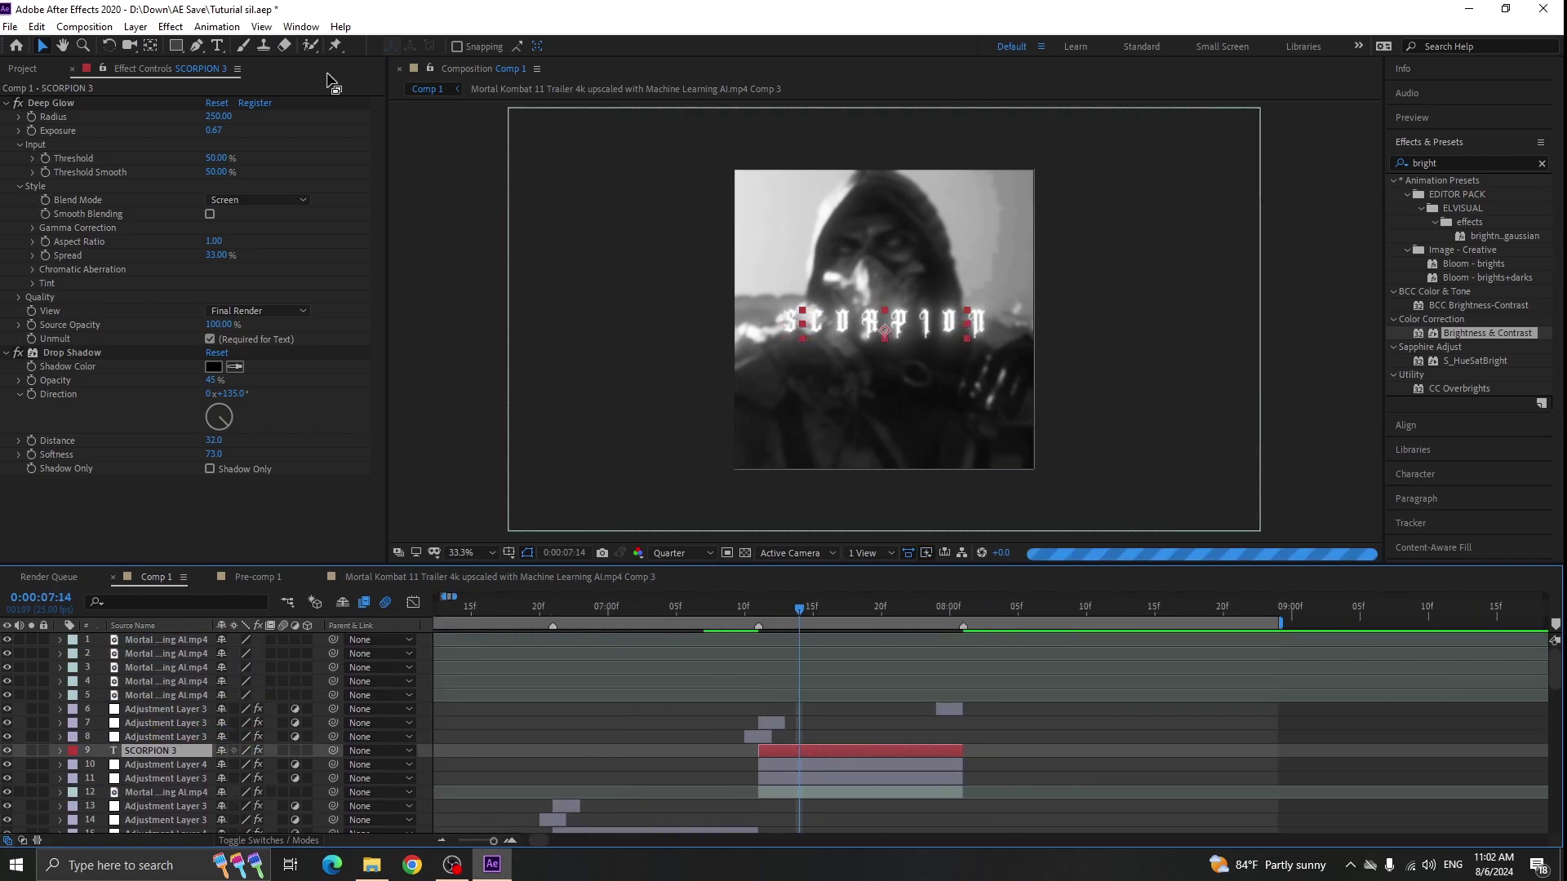
- Change the duplicated title's text to THE END and set its fill color to red
{"action": "key", "text": "ctrl+t"}
{"action": "double_click", "coordinate": [901, 323]}
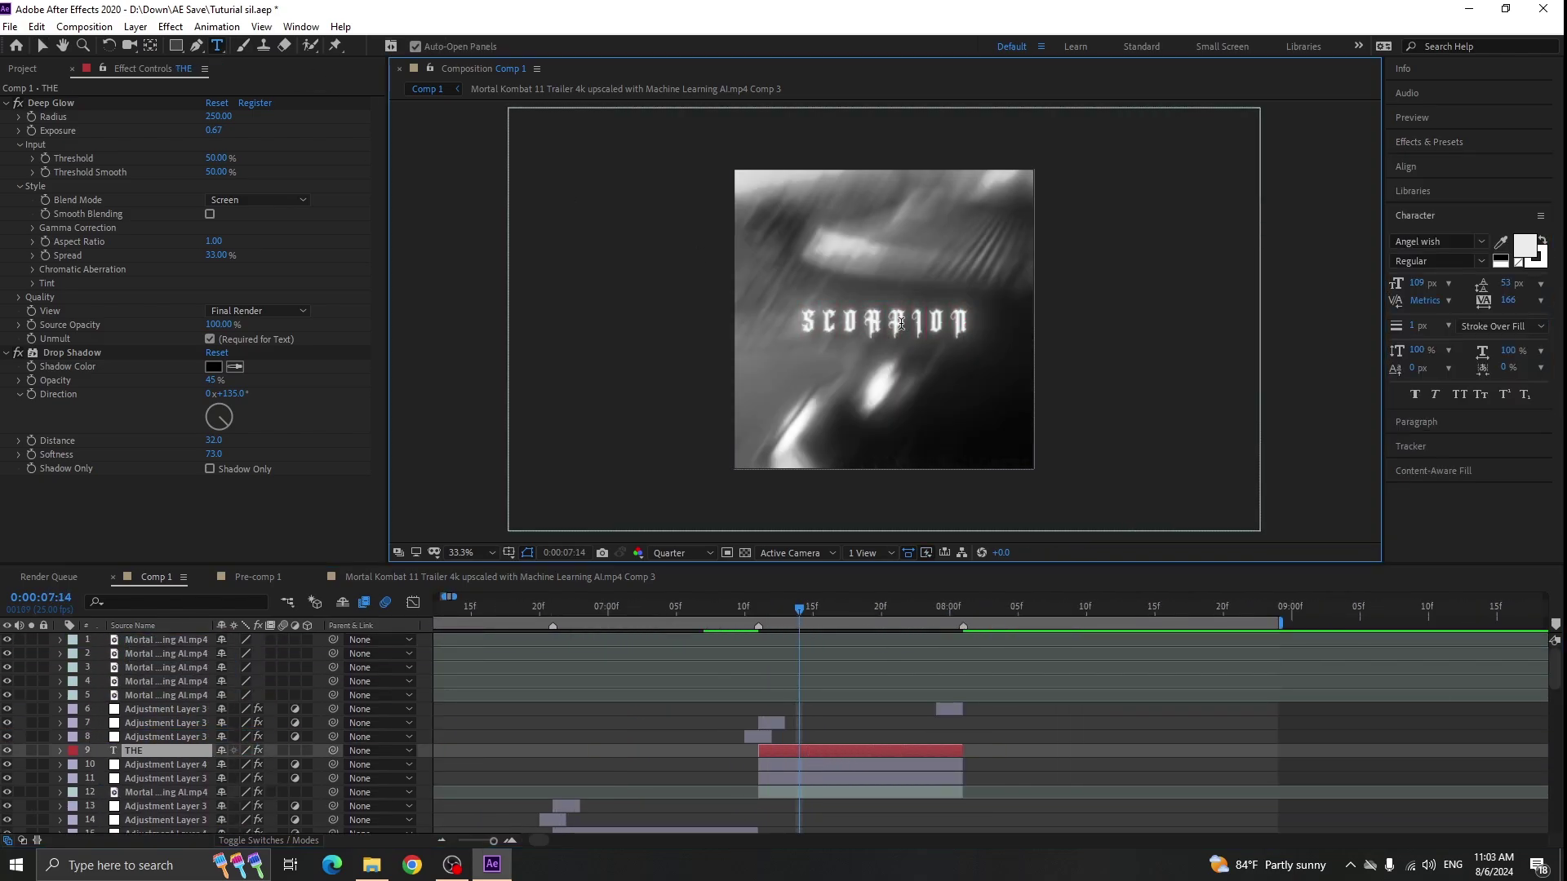
{"action": "left_click", "coordinate": [927, 755]}
{"action": "left_click", "coordinate": [1524, 245]}
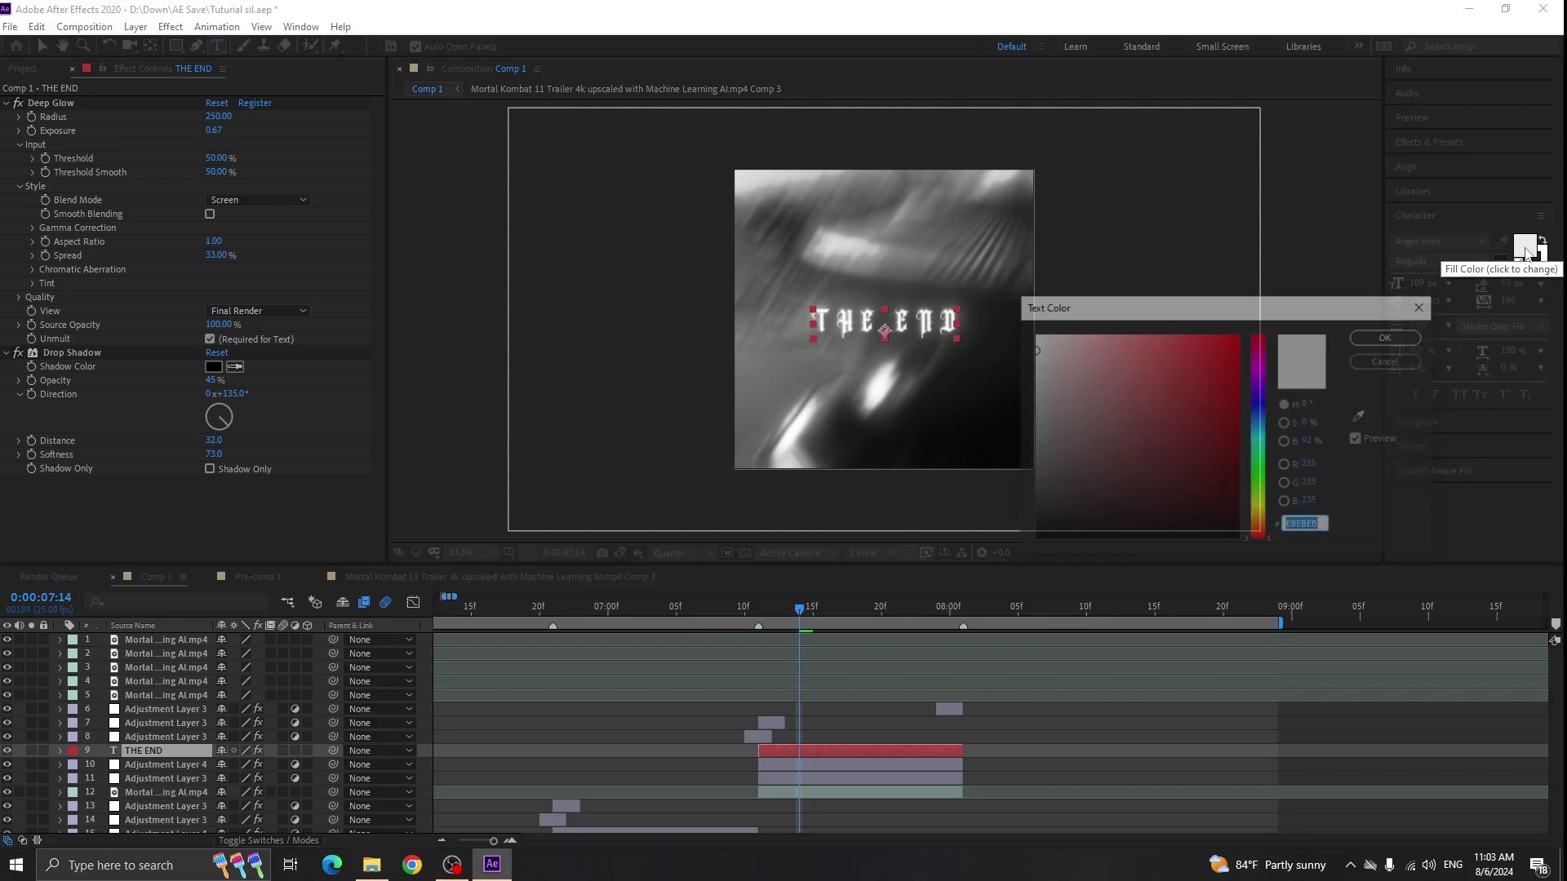
{"action": "left_click", "coordinate": [1239, 334]}
{"action": "left_click", "coordinate": [1373, 337]}
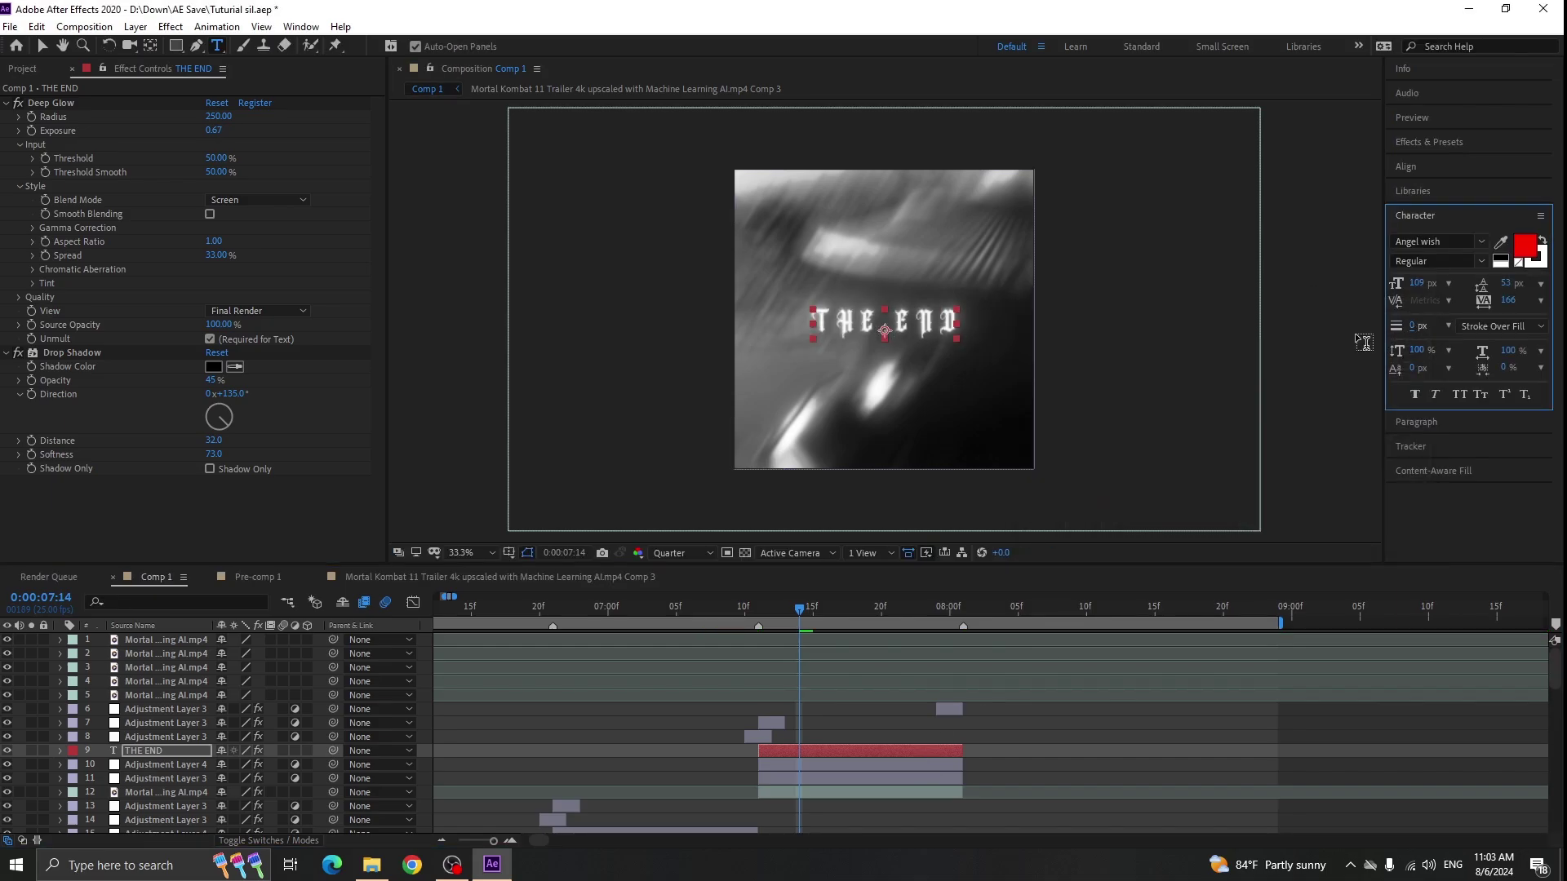
{"action": "left_click", "coordinate": [997, 733]}
- Create a new adjustment layer over the edit and trim its end at about 8 seconds
{"action": "left_click_drag", "start_coordinate": [853, 610], "coordinate": [991, 614]}
{"action": "scroll", "coordinate": [599, 627], "scroll_direction": "down", "scroll_amount": 4}
{"action": "left_click", "coordinate": [887, 709]}
{"action": "key", "text": "ctrl+alt+y"}
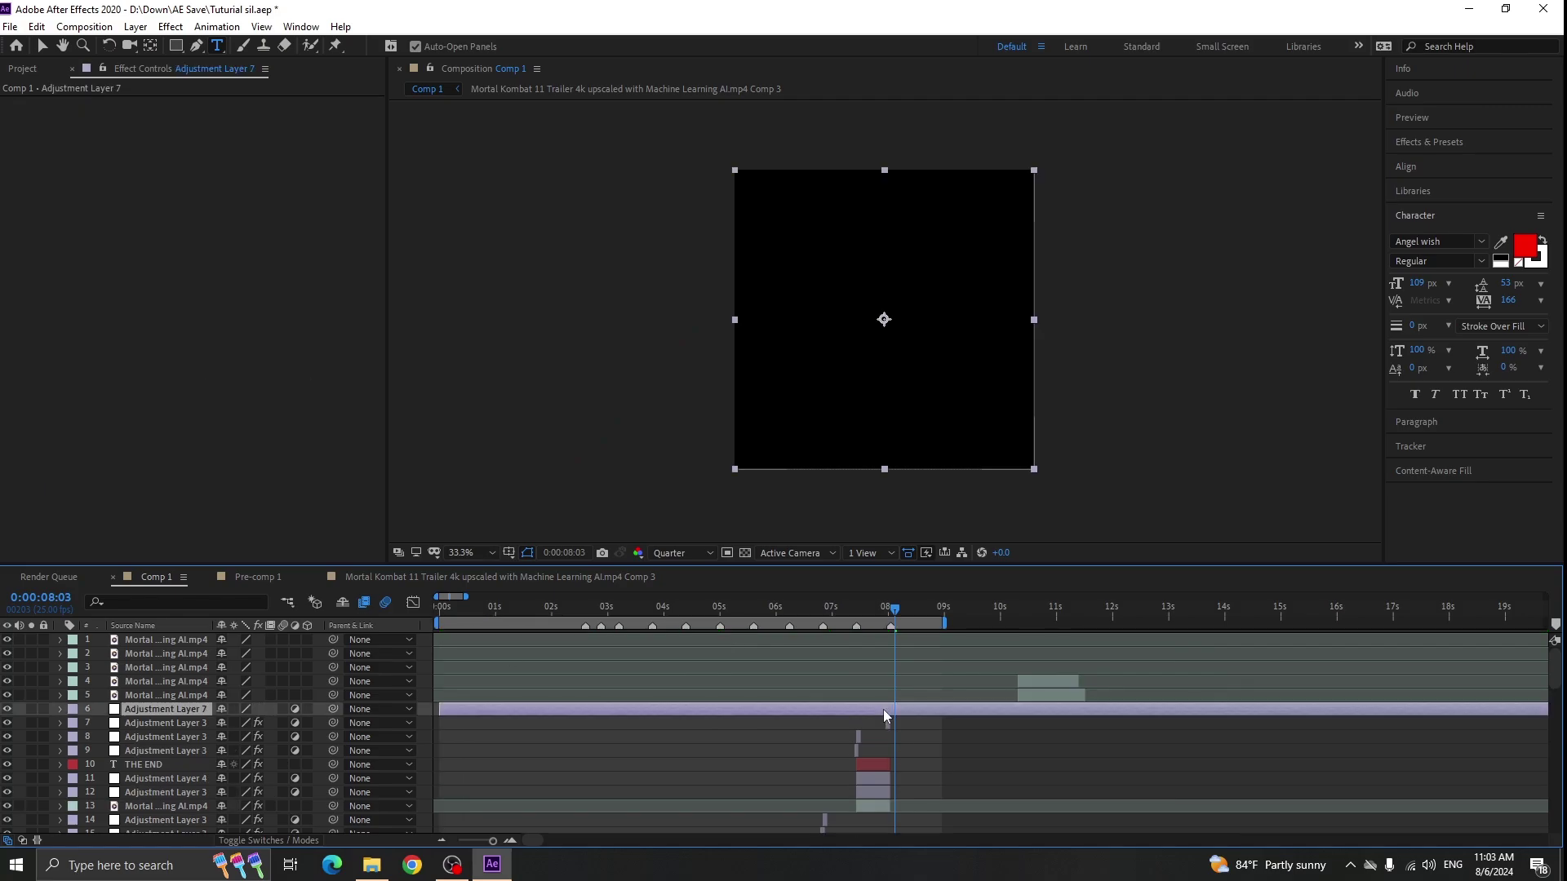
{"action": "key", "text": "ctrl+shift+d"}
{"action": "key", "text": "Delete"}
- Apply the Elcc#3 color-correction preset to Adjustment Layer 7 and make the layer visible, checking the grade at 0:00:02:06
{"action": "left_click", "coordinate": [865, 709]}
{"action": "mouse_move", "coordinate": [572, 612]}
{"action": "left_mouse_down"}
{"action": "mouse_move", "coordinate": [542, 612]}
{"action": "mouse_move", "coordinate": [561, 613]}
{"action": "left_mouse_up"}
{"action": "key", "text": "equal"}
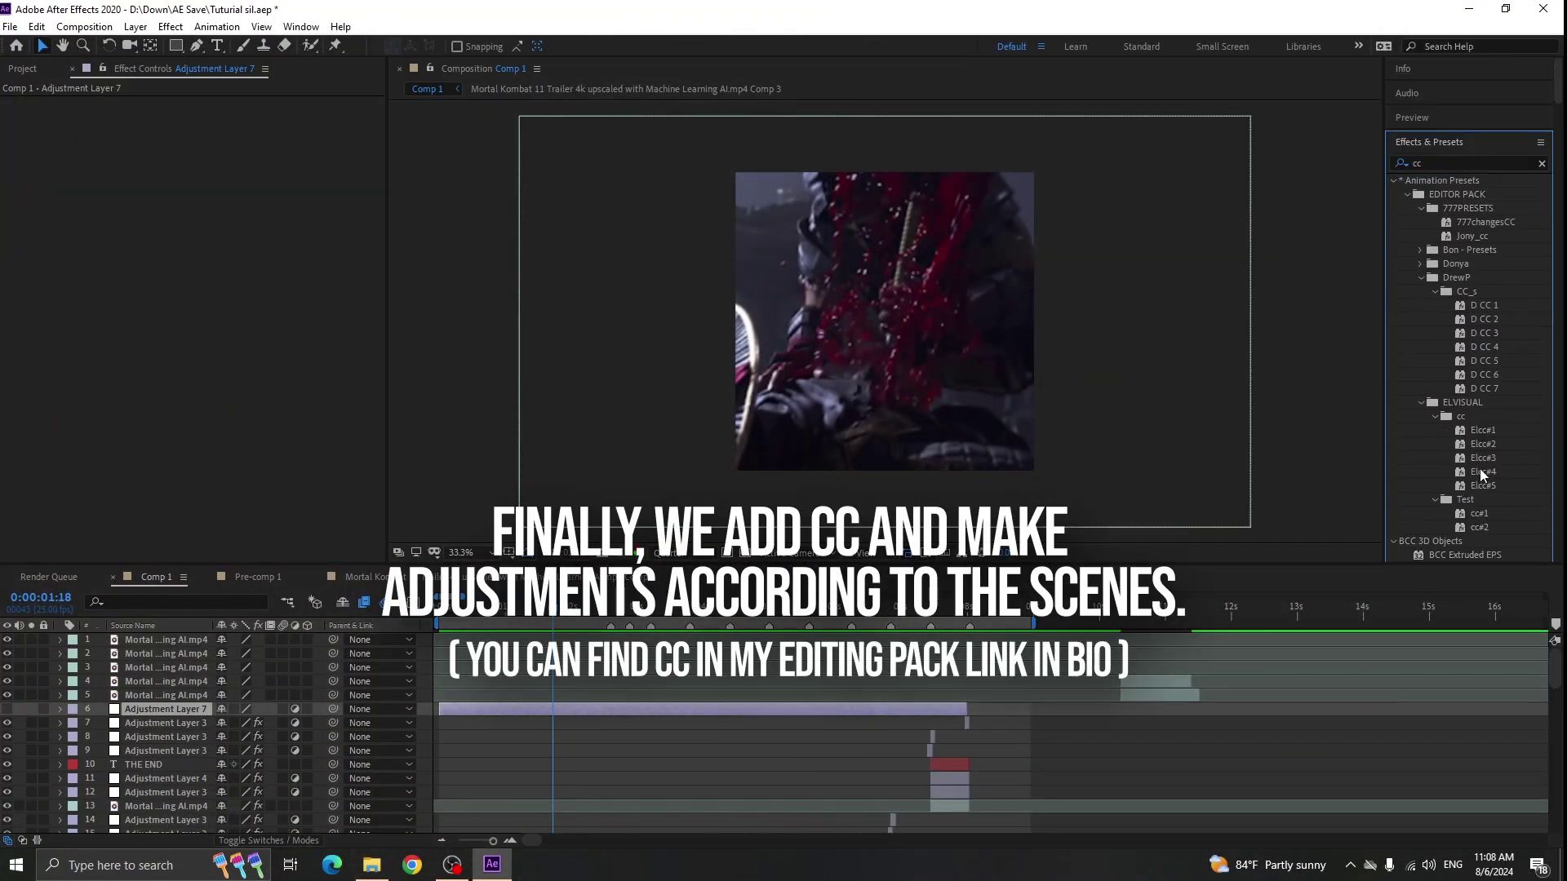
{"action": "double_click", "coordinate": [1481, 462]}
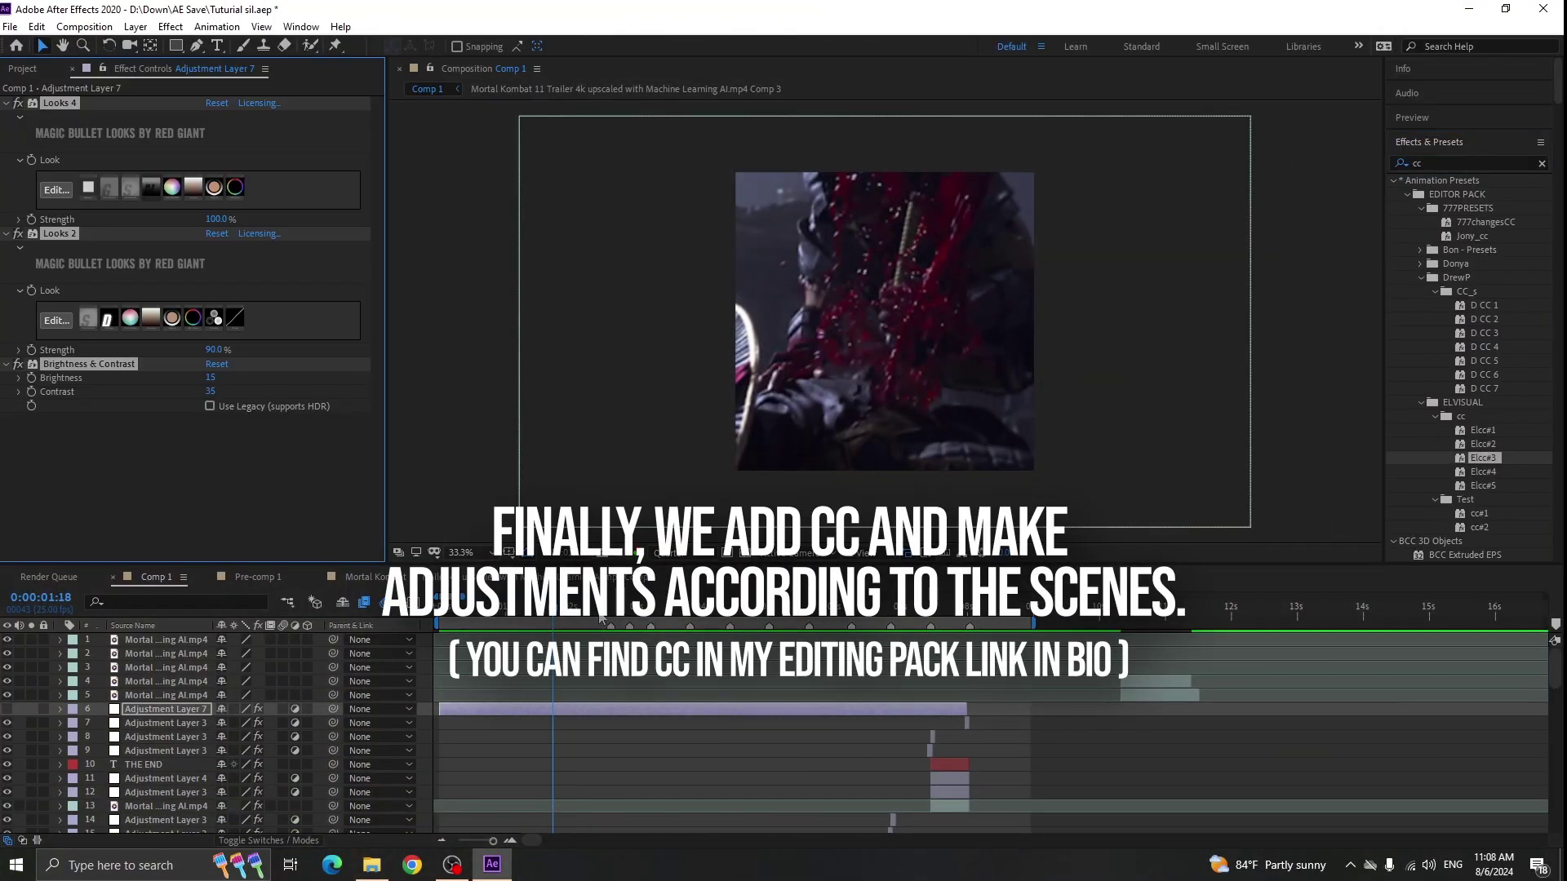
{"action": "left_click_drag", "start_coordinate": [597, 612], "coordinate": [587, 613]}
{"action": "left_click", "coordinate": [7, 709]}
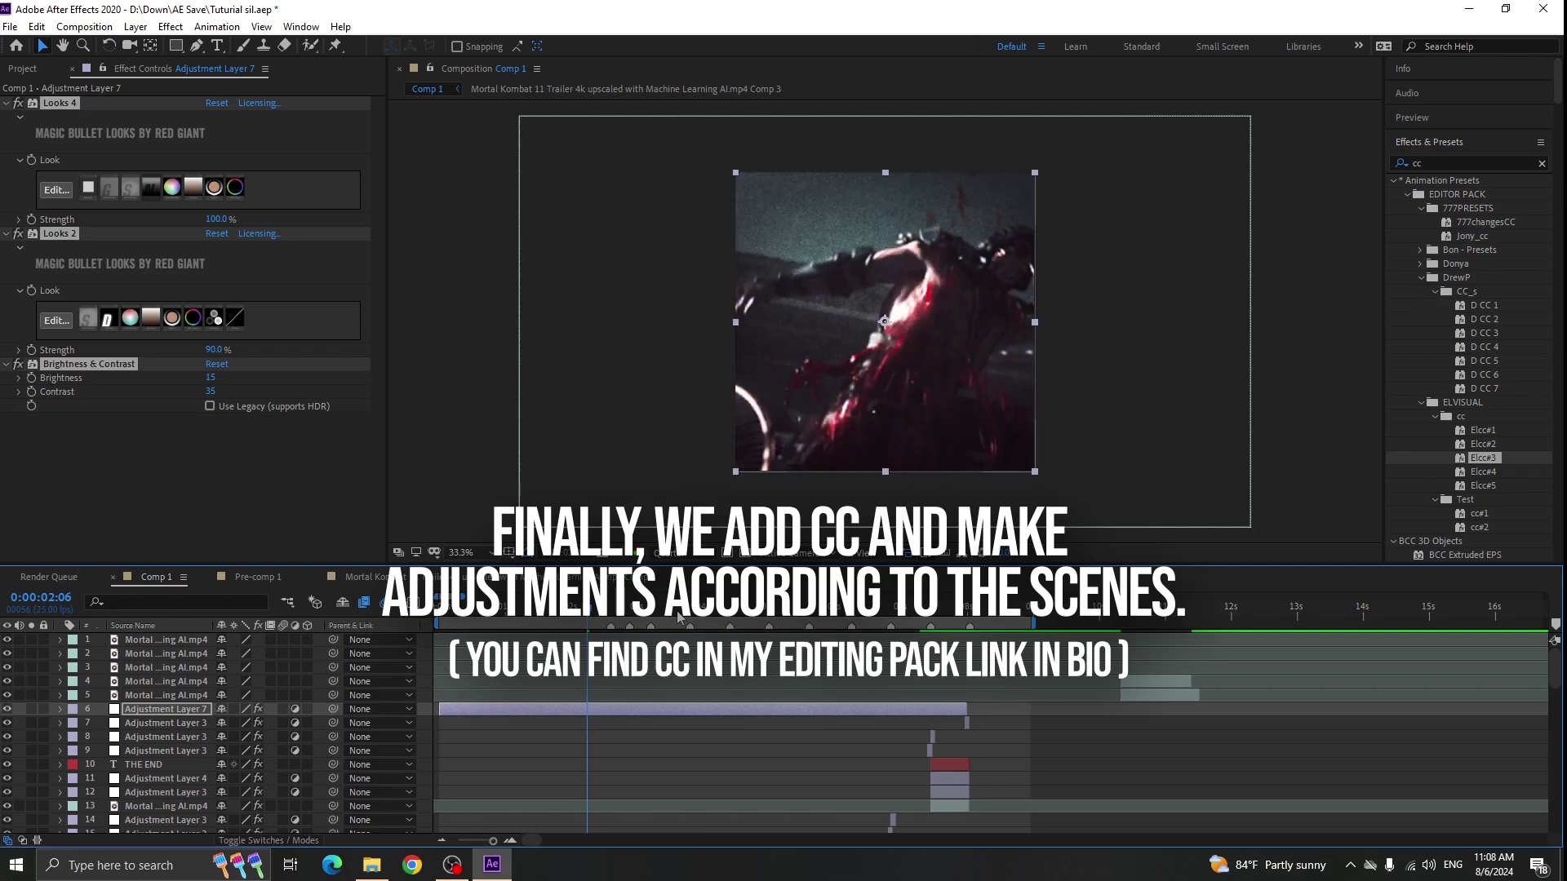
- Disable the Looks 4 effect on Adjustment Layer 7, judging the grade on the hooded-figure shot at 0:00:03:15
{"action": "left_click", "coordinate": [678, 617]}
{"action": "left_click", "coordinate": [687, 723]}
{"action": "left_click", "coordinate": [684, 709]}
{"action": "left_click", "coordinate": [5, 233]}
{"action": "left_click", "coordinate": [17, 104]}
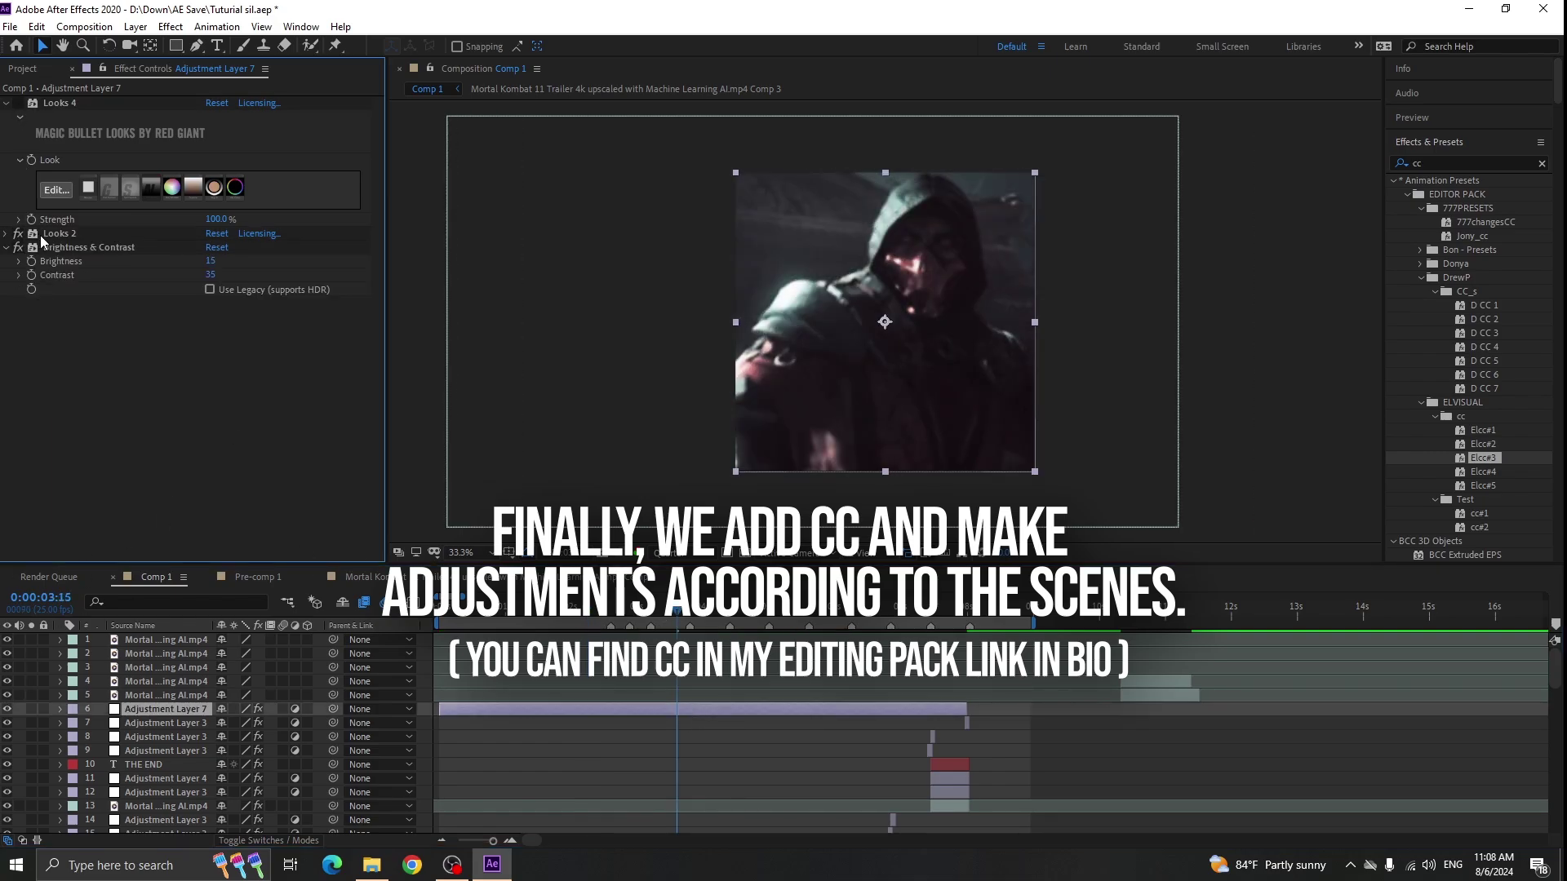
{"action": "left_click", "coordinate": [6, 245]}
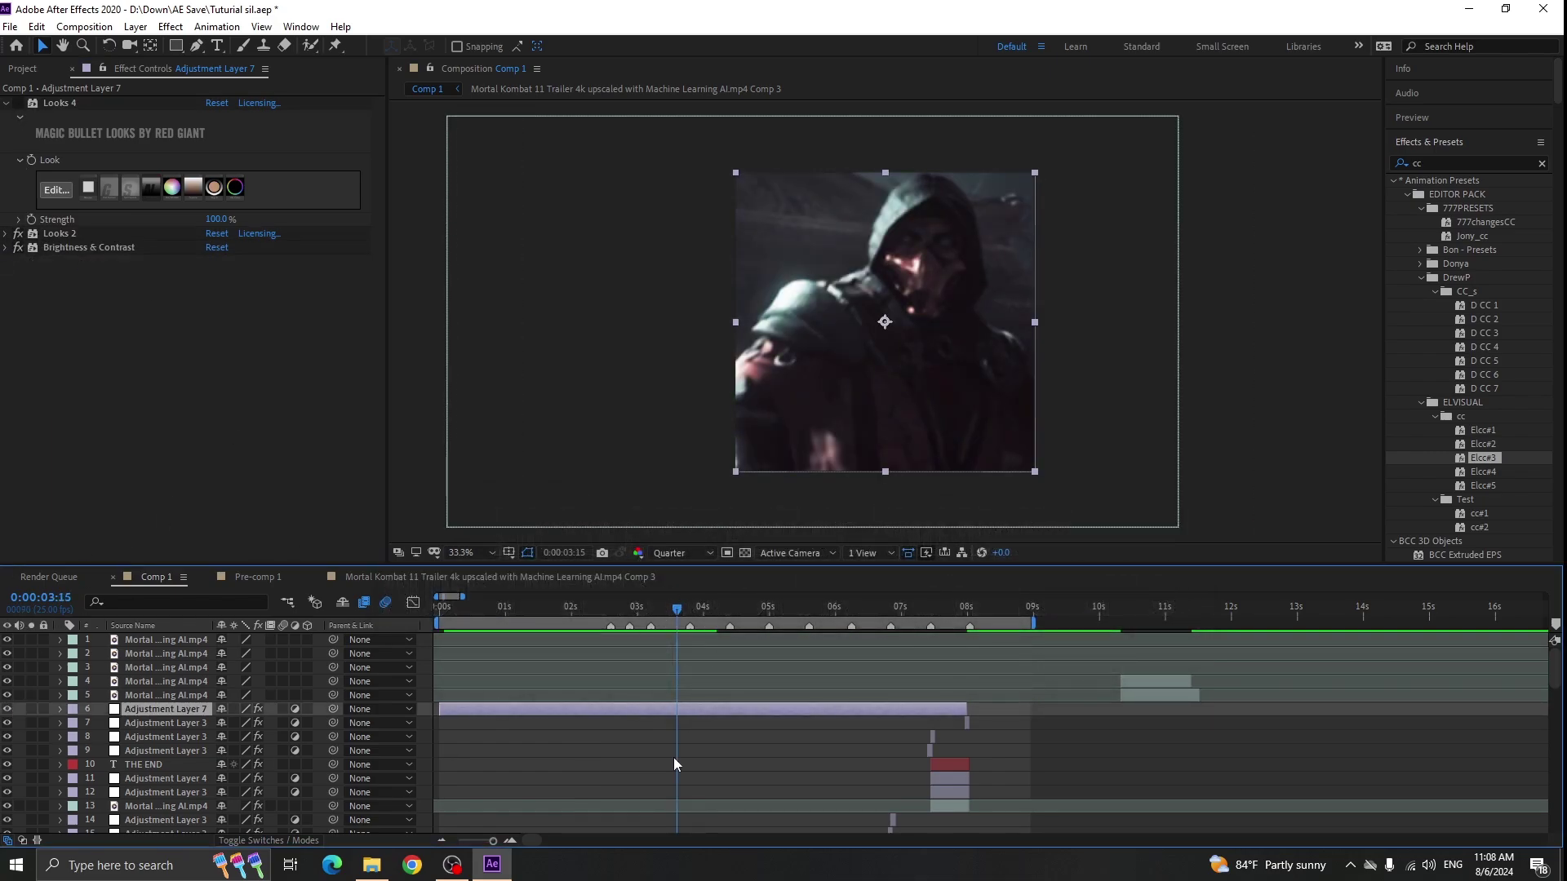
{"action": "scroll", "coordinate": [674, 761], "scroll_direction": "down", "scroll_amount": 8}
{"action": "scroll", "coordinate": [661, 764], "scroll_direction": "up", "scroll_amount": 8}
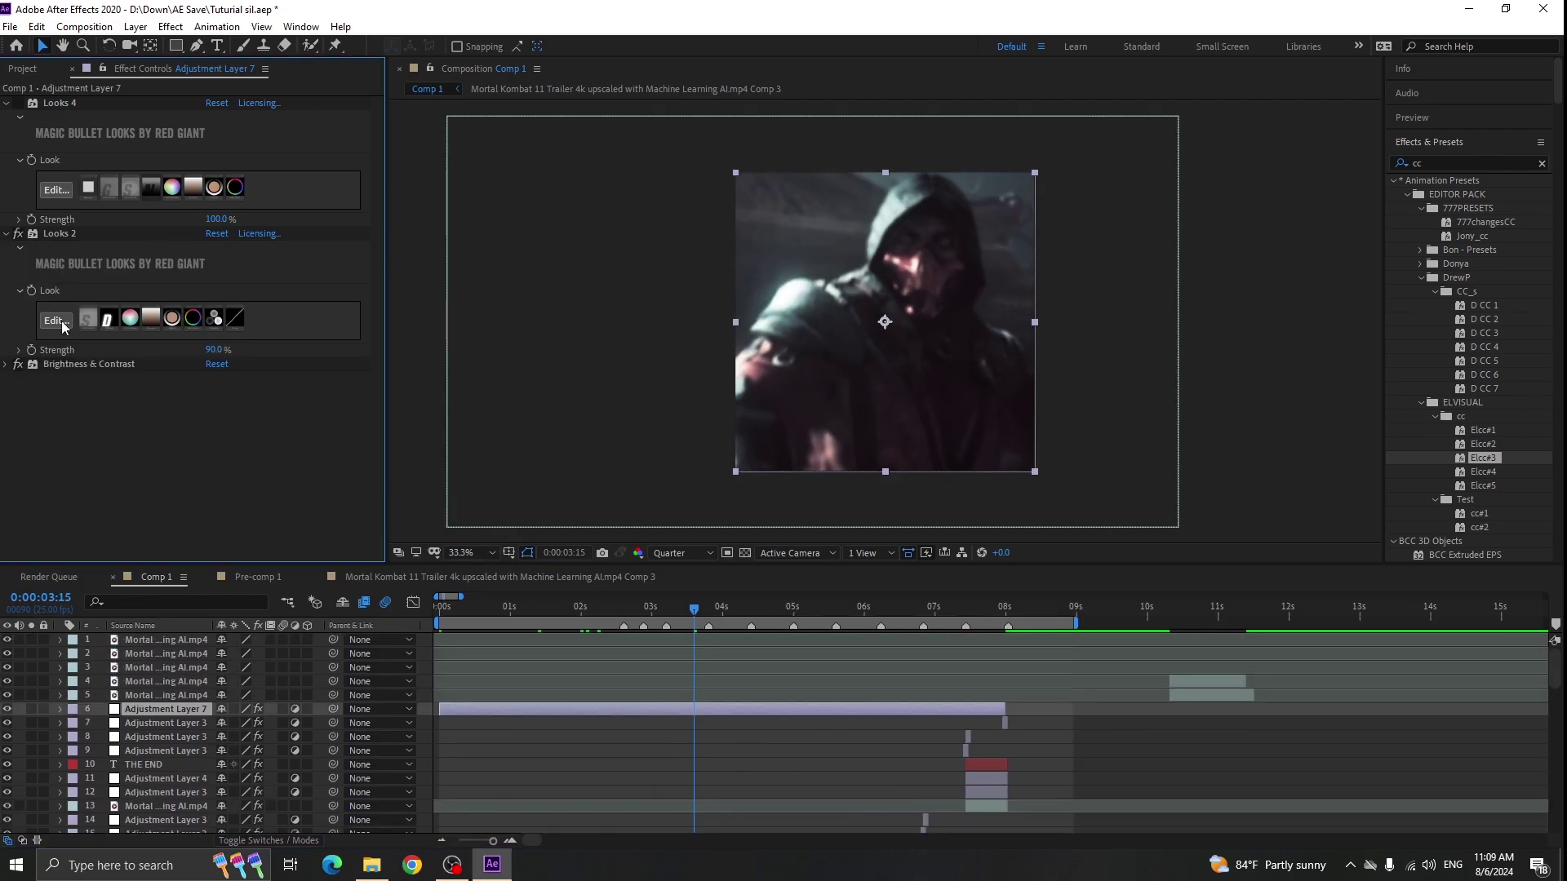
- Open the Looks 2 look in Magic Bullet Looks and examine its HSL Colors and Duotone tools
{"action": "left_click", "coordinate": [52, 323]}
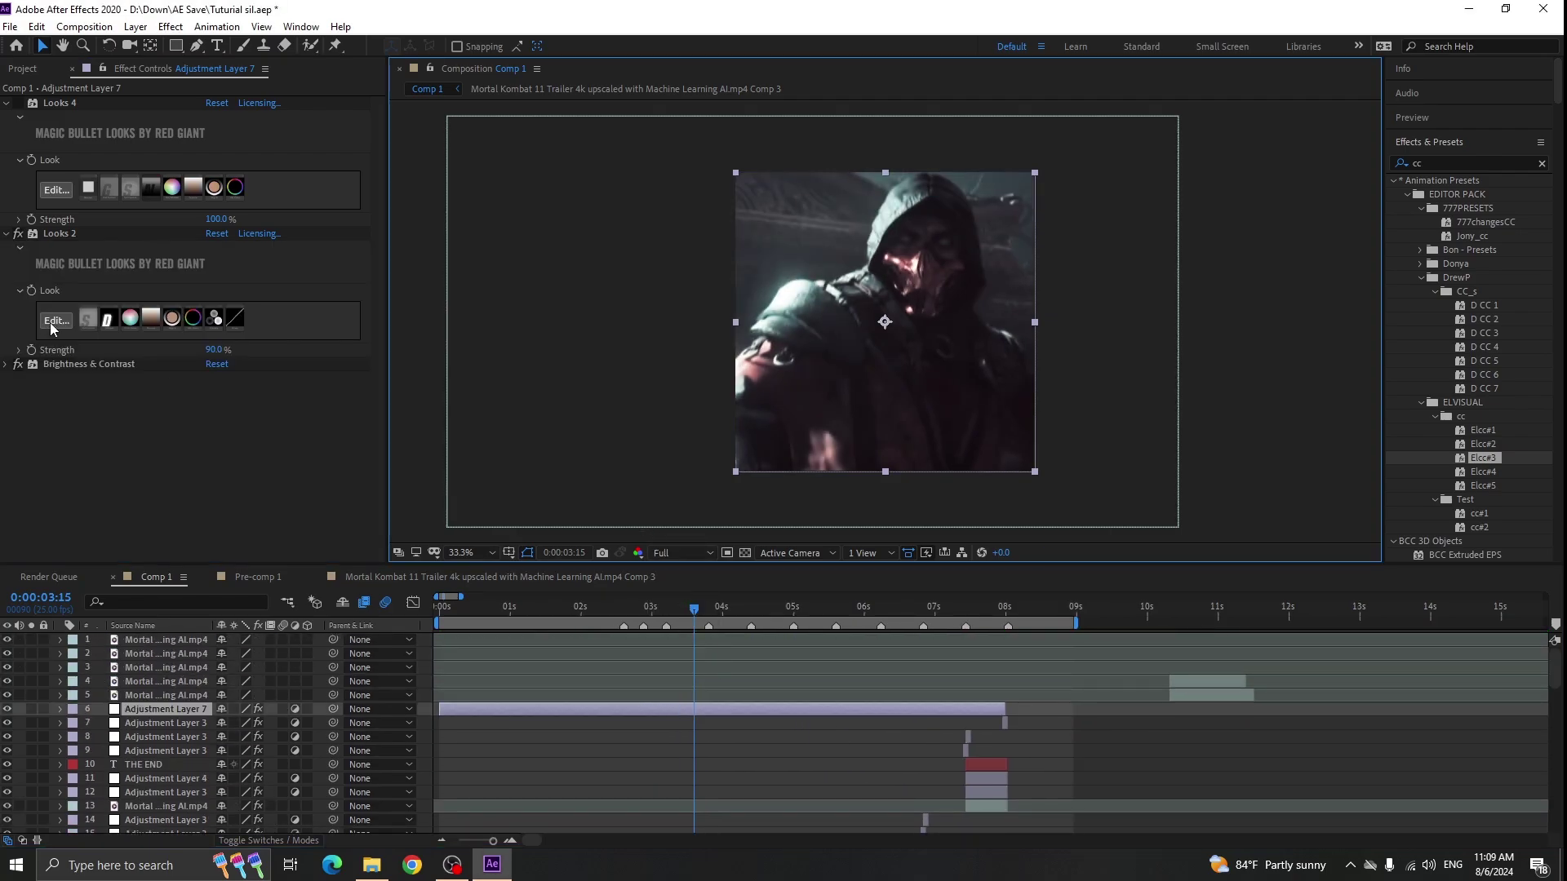
{"action": "left_click", "coordinate": [54, 320]}
{"action": "left_click", "coordinate": [1077, 694]}
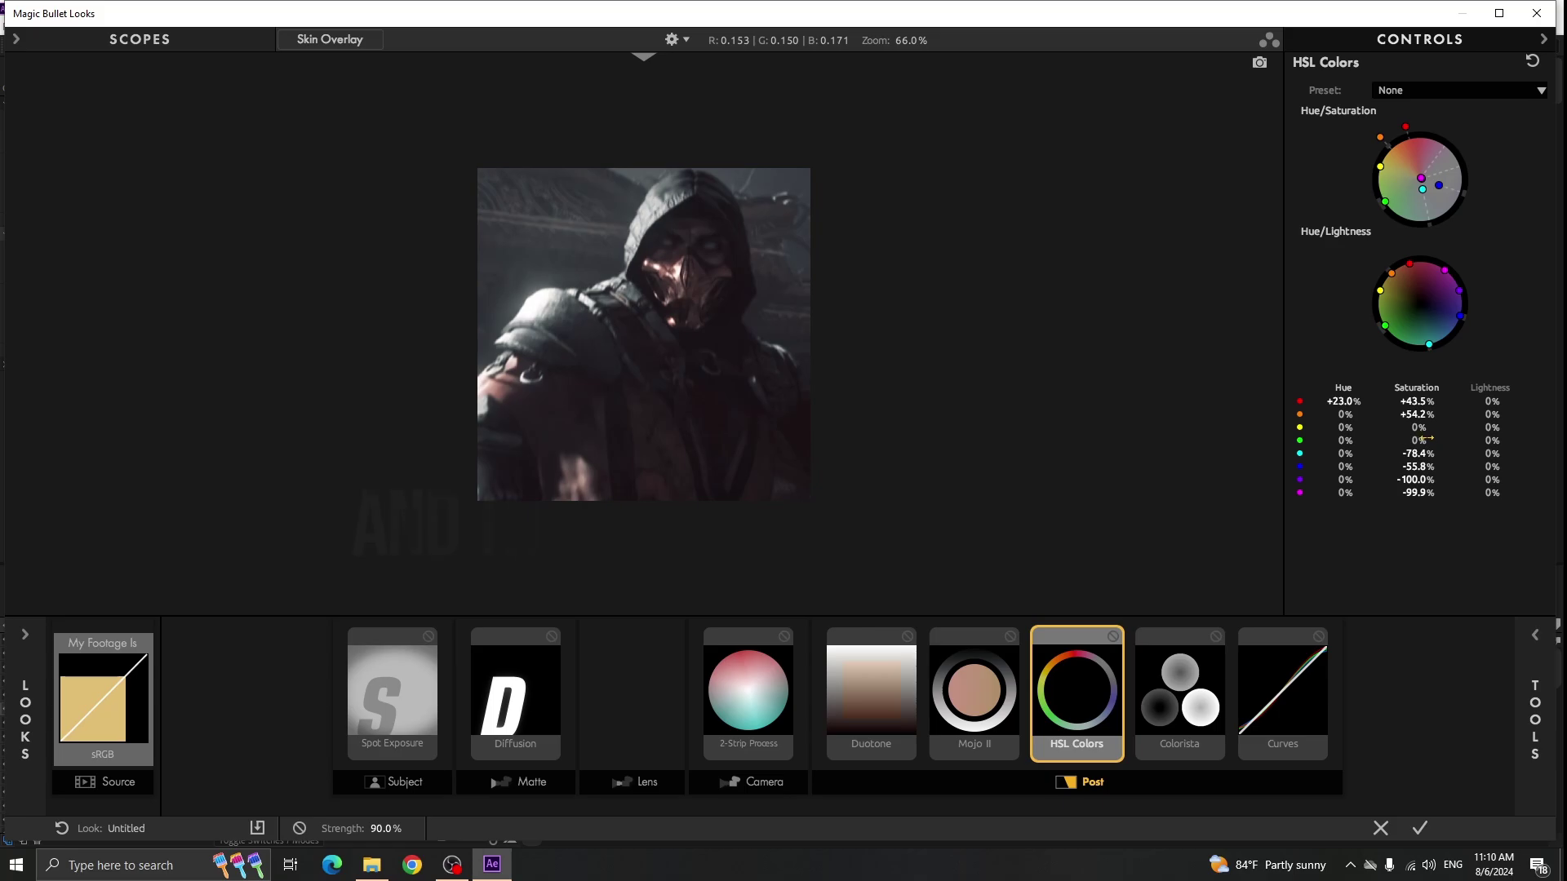
{"action": "left_click", "coordinate": [1078, 706]}
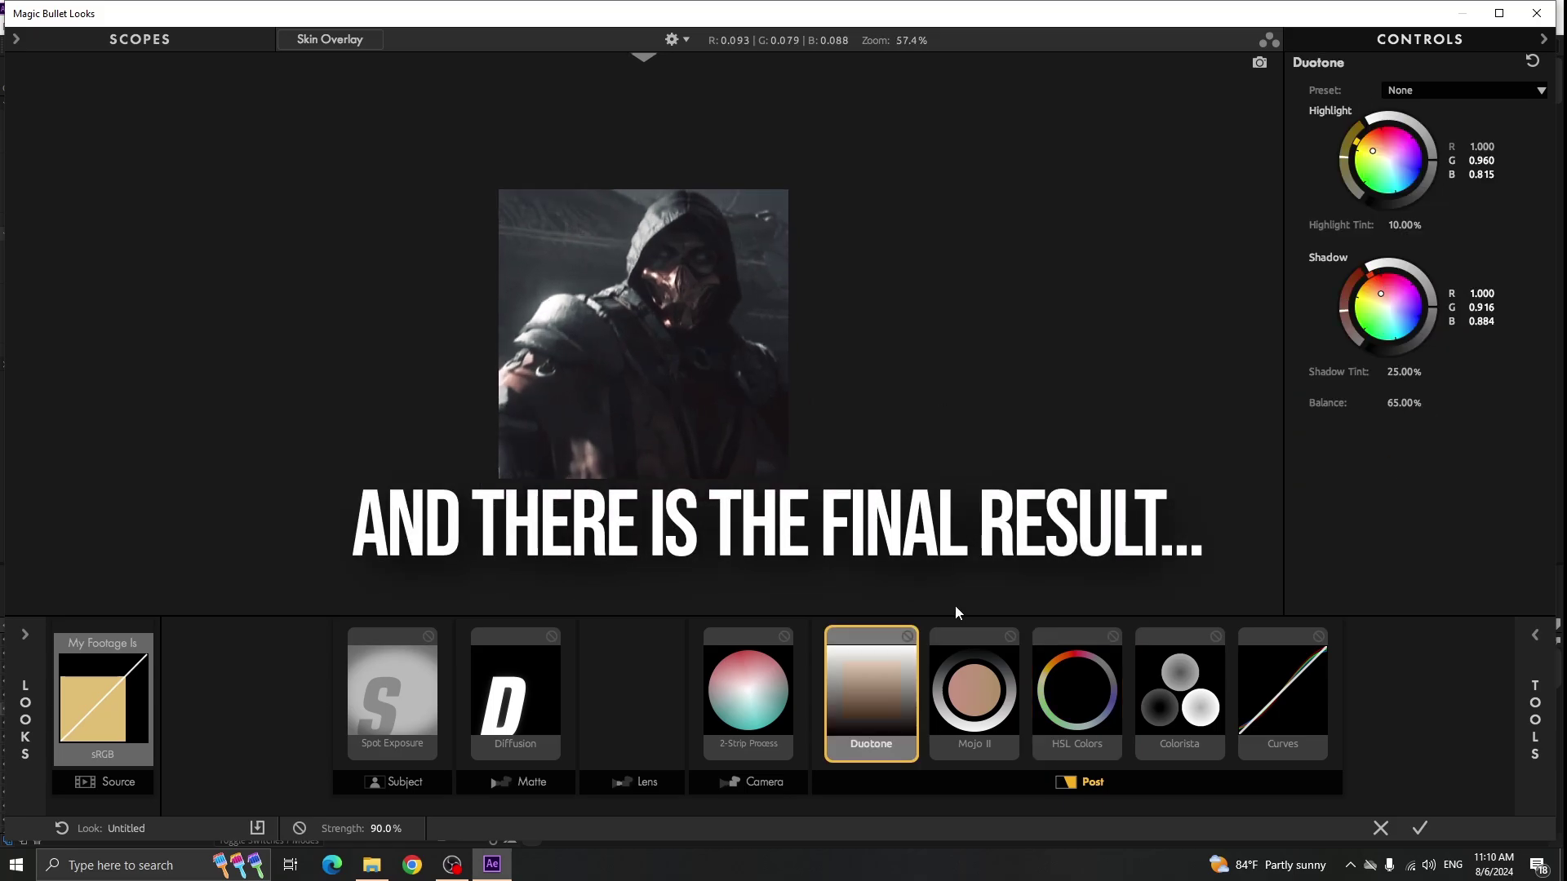
{"action": "left_click", "coordinate": [1077, 702]}
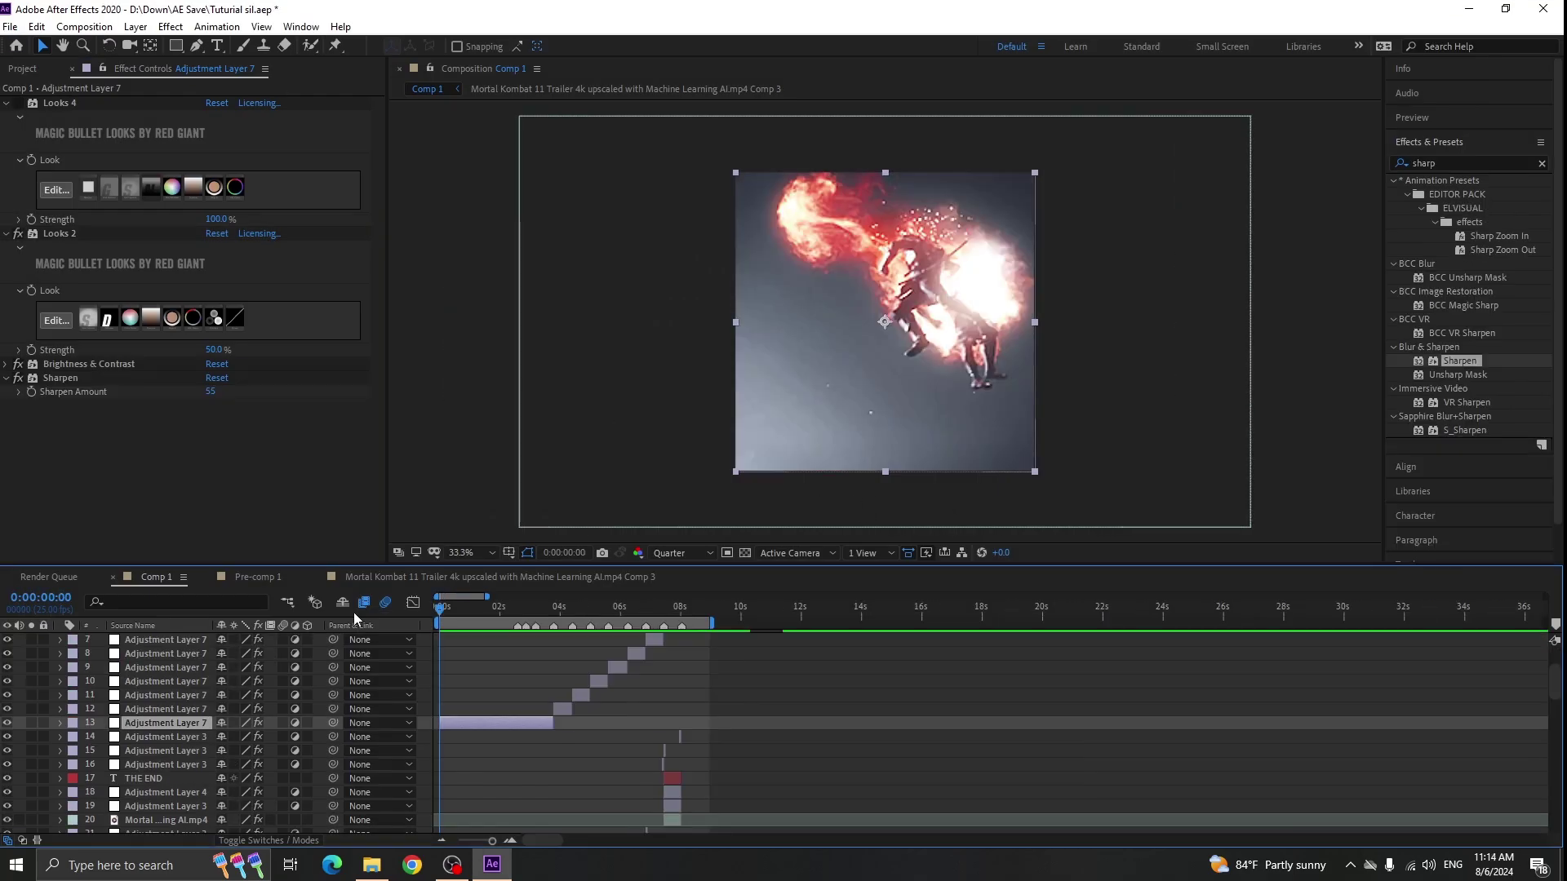
- Play back the color-corrected edit from the start to review the final result
{"action": "left_click", "coordinate": [501, 639]}
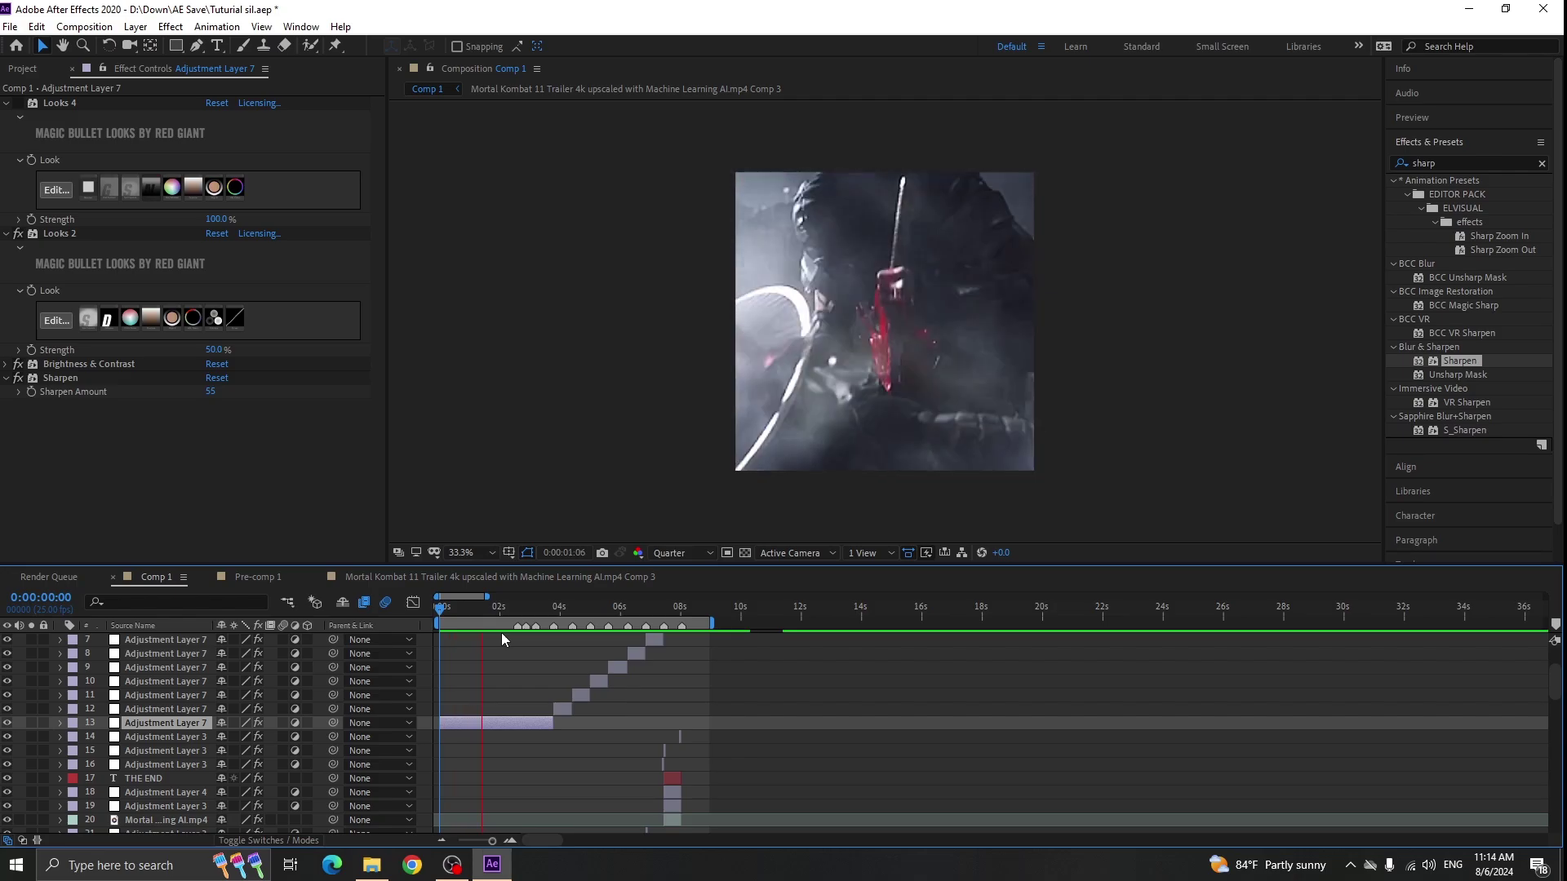